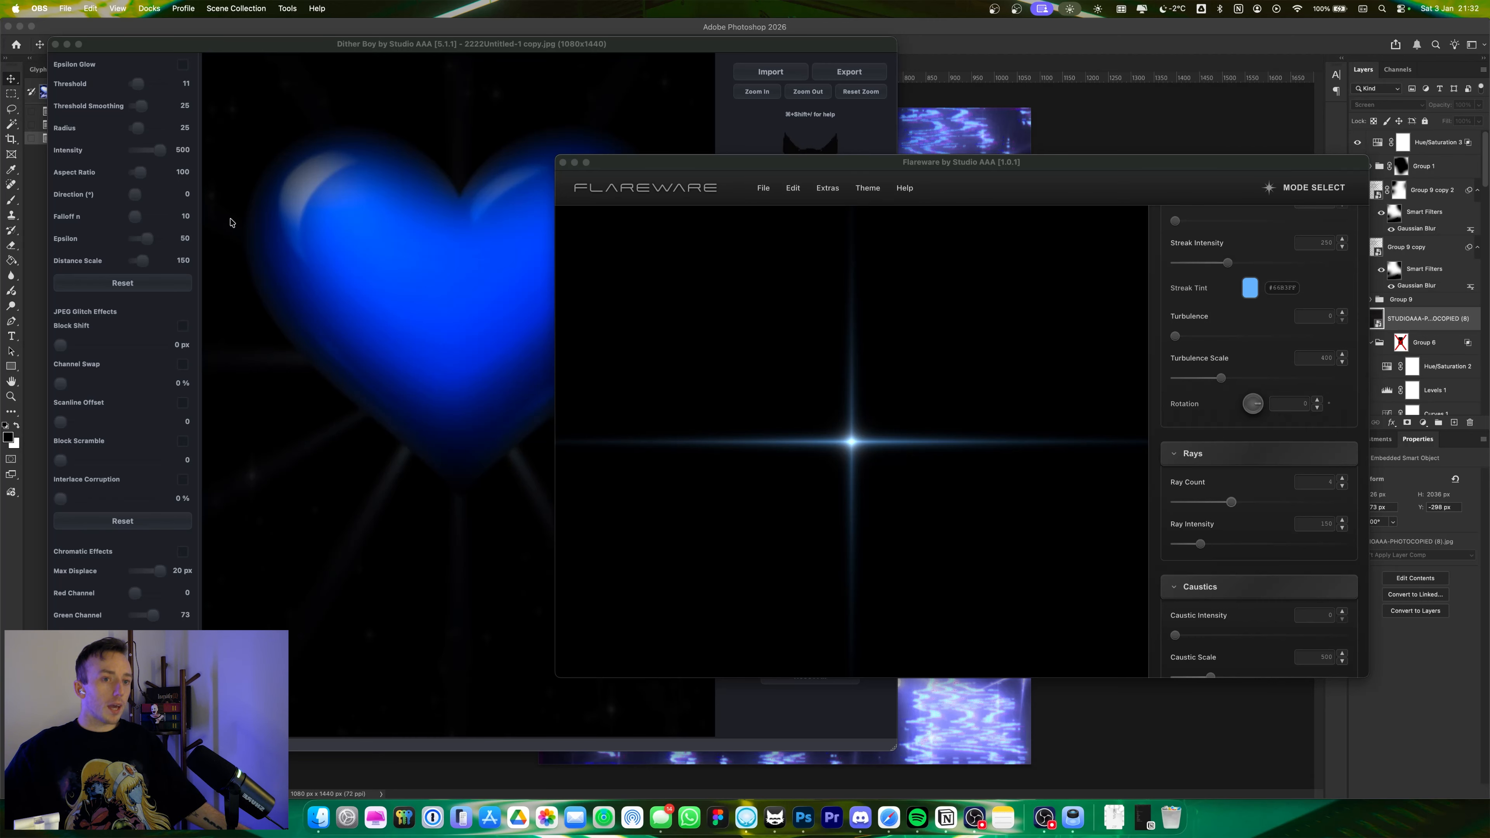
- Switch from Dither Boy to the finished poster in Photoshop and look through its layer stack
left_click(499, 58)
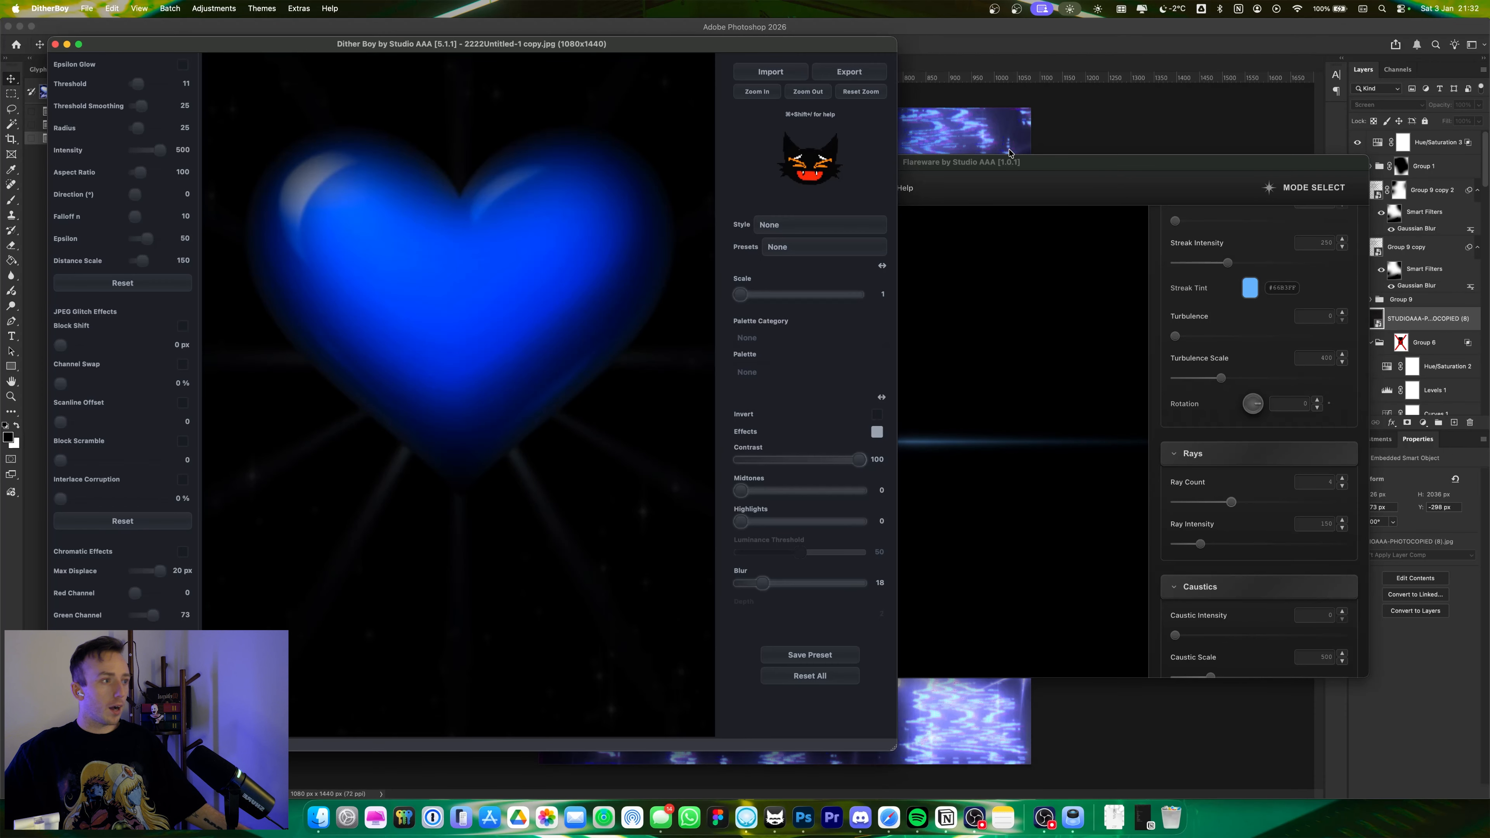
left_click(1086, 136)
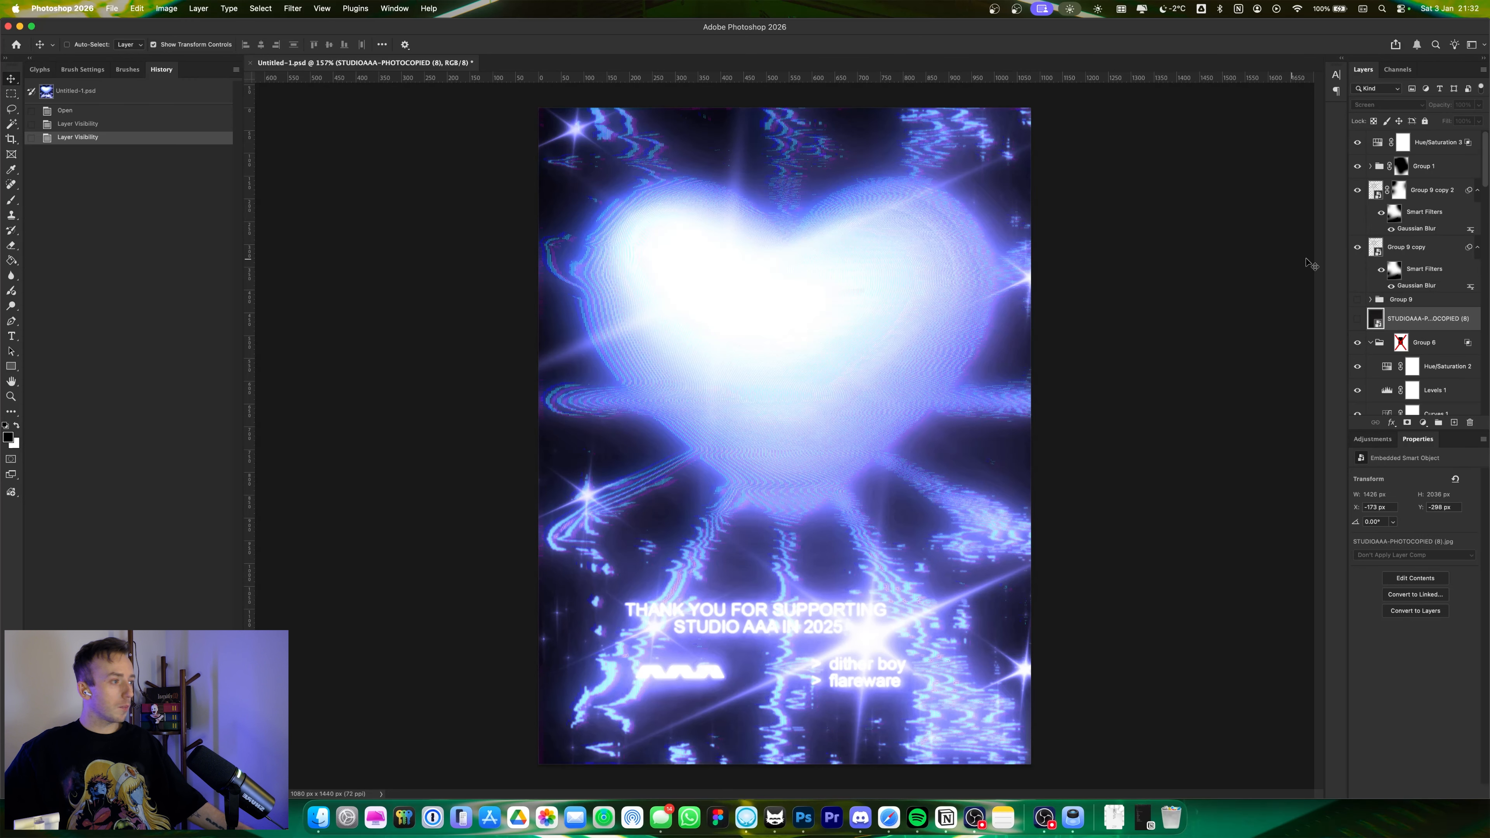
scroll(1377, 305, "down", 10)
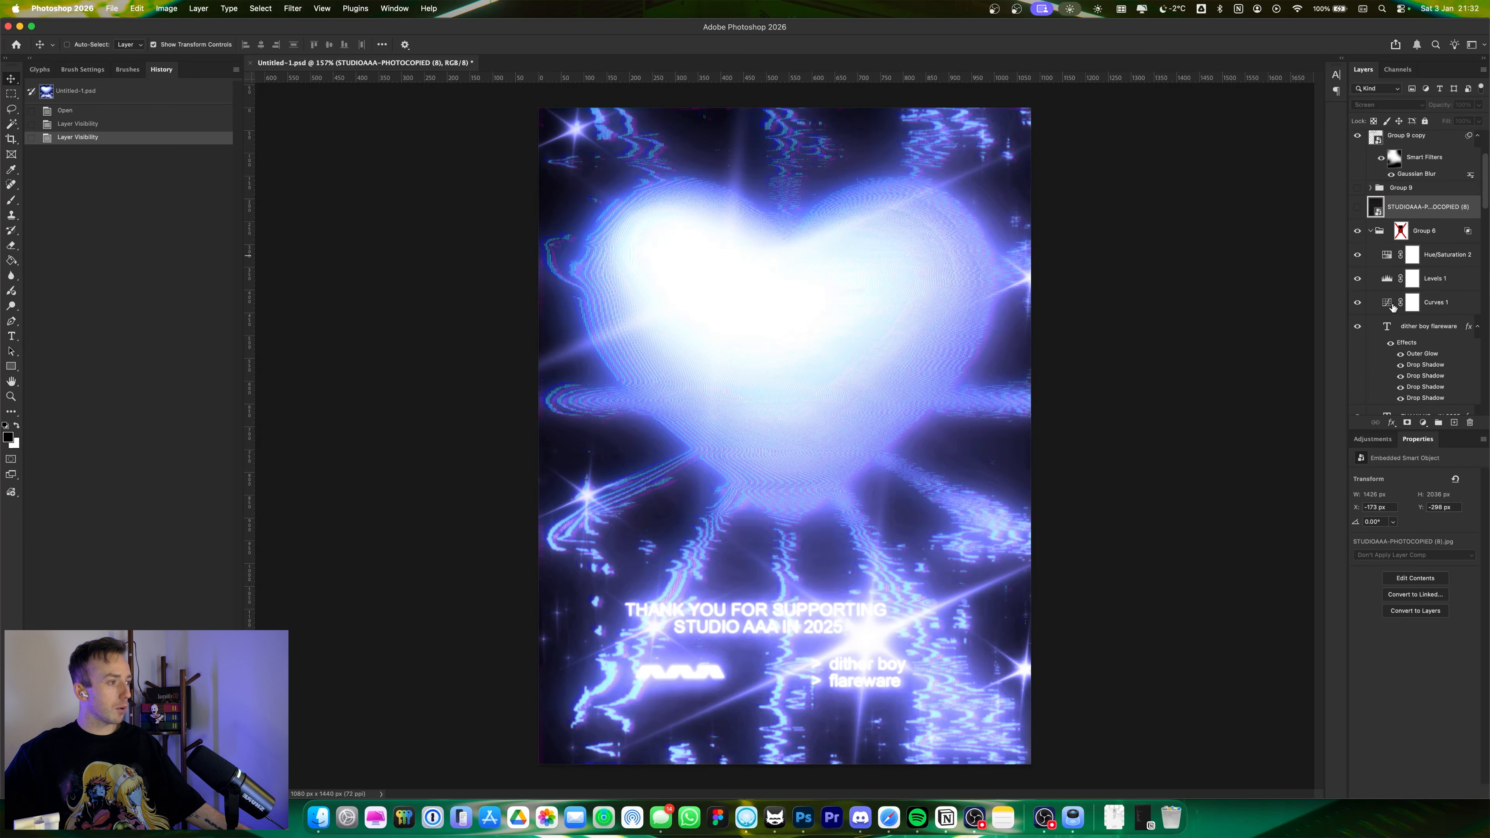
scroll(1393, 309, "down", 10)
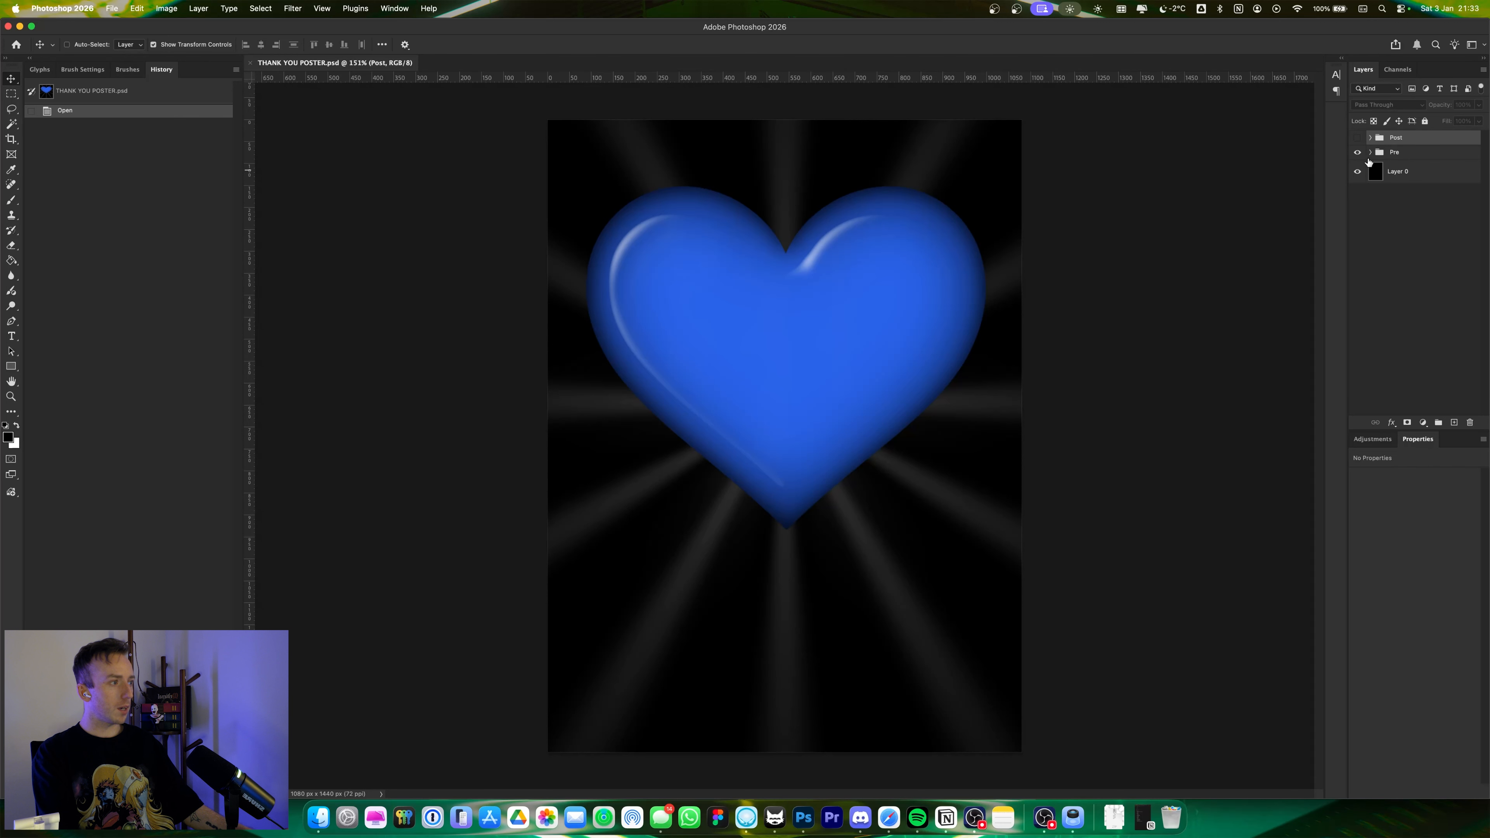
- Compare the finished Post group with the plain Pre group by swapping their visibility, returning to Pre
left_click(1358, 152)
left_click(1357, 137)
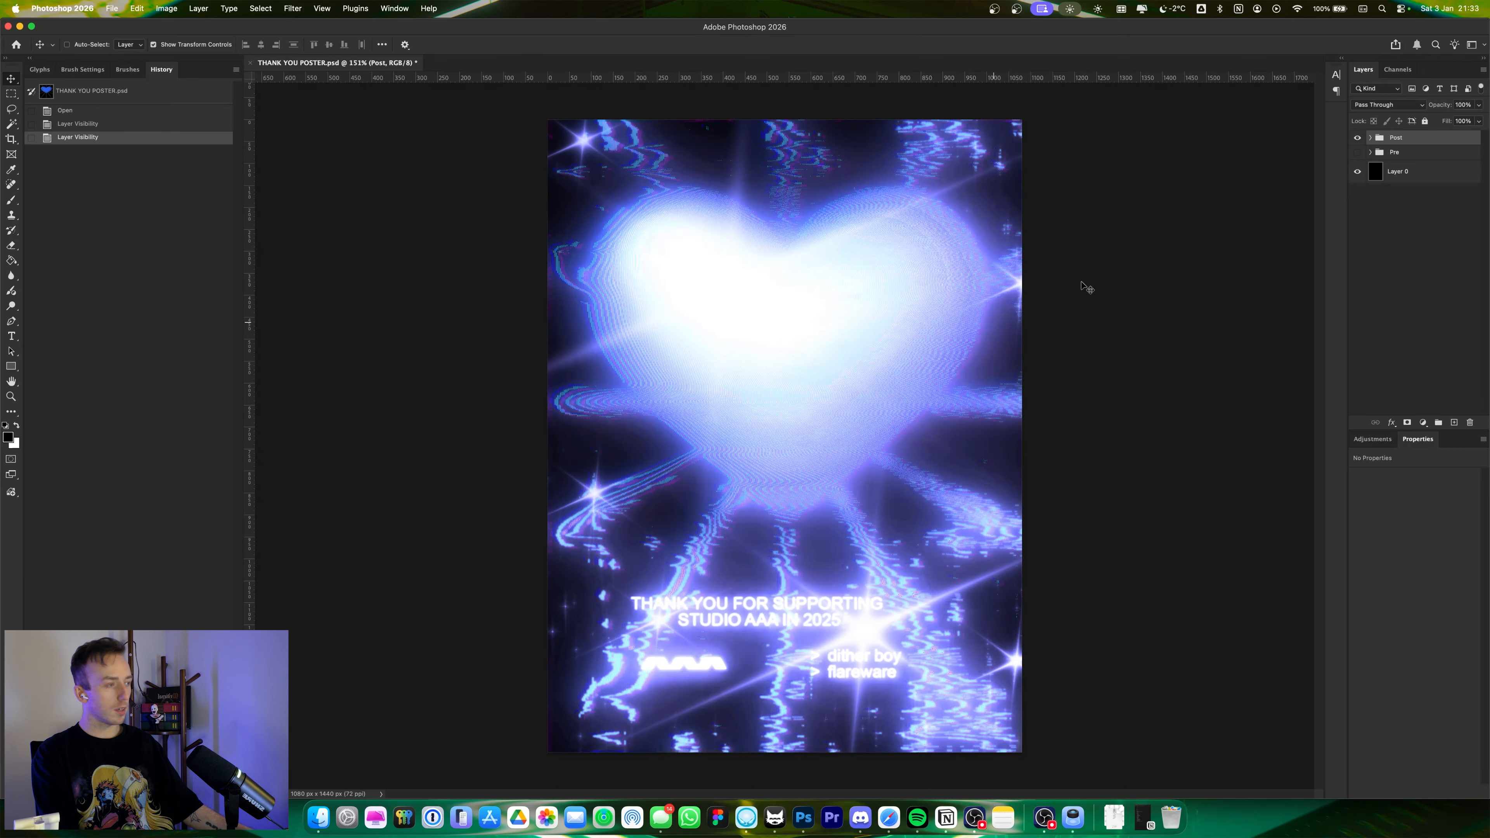
left_click(1358, 137)
left_click(1358, 152)
- Expand the Pre group and its Group 2, flares and heart subgroups, and select the heart's 2Image layer
left_click(1371, 152)
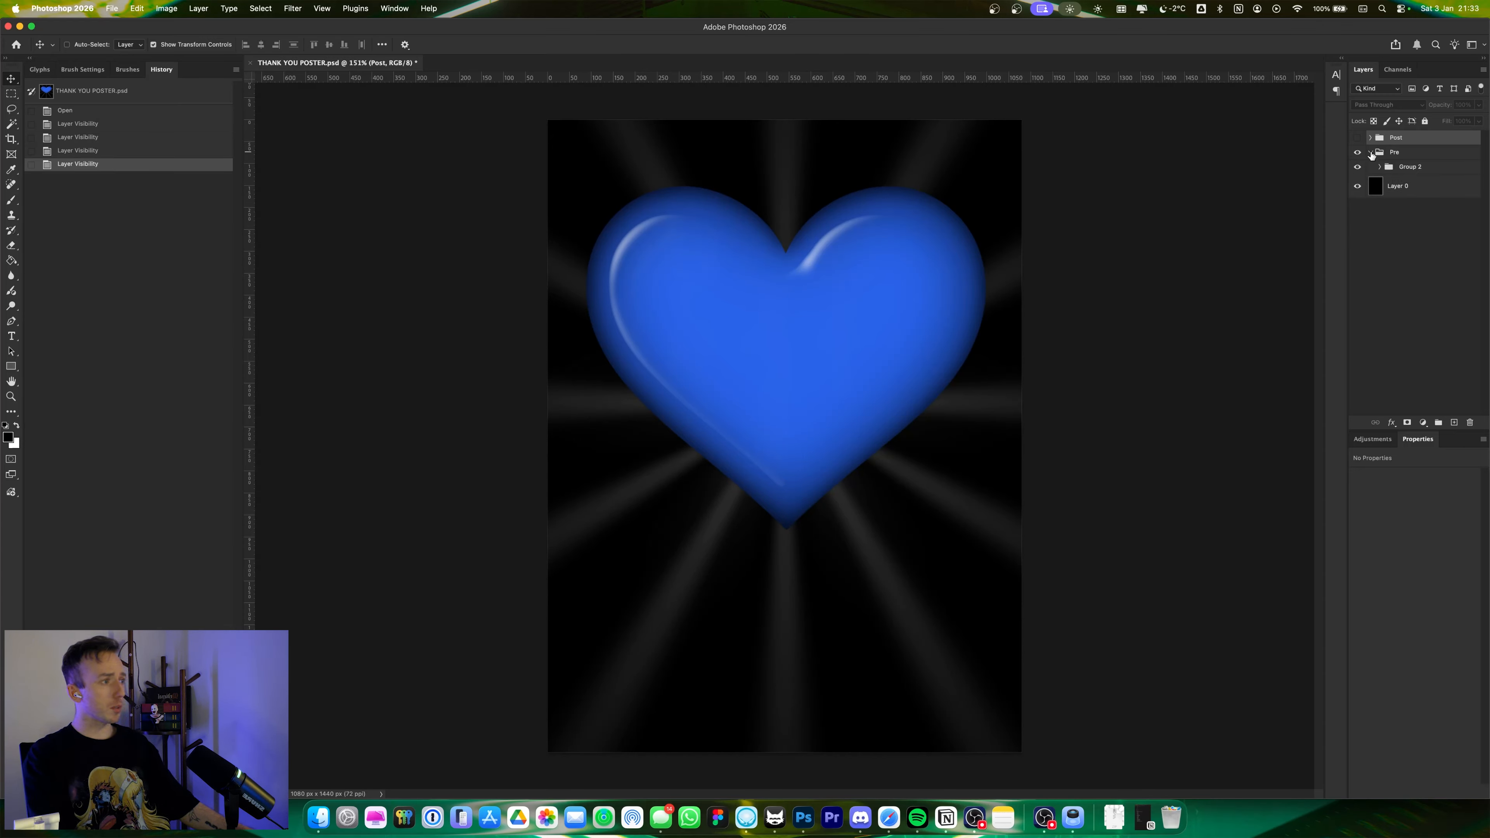
left_click(1381, 167)
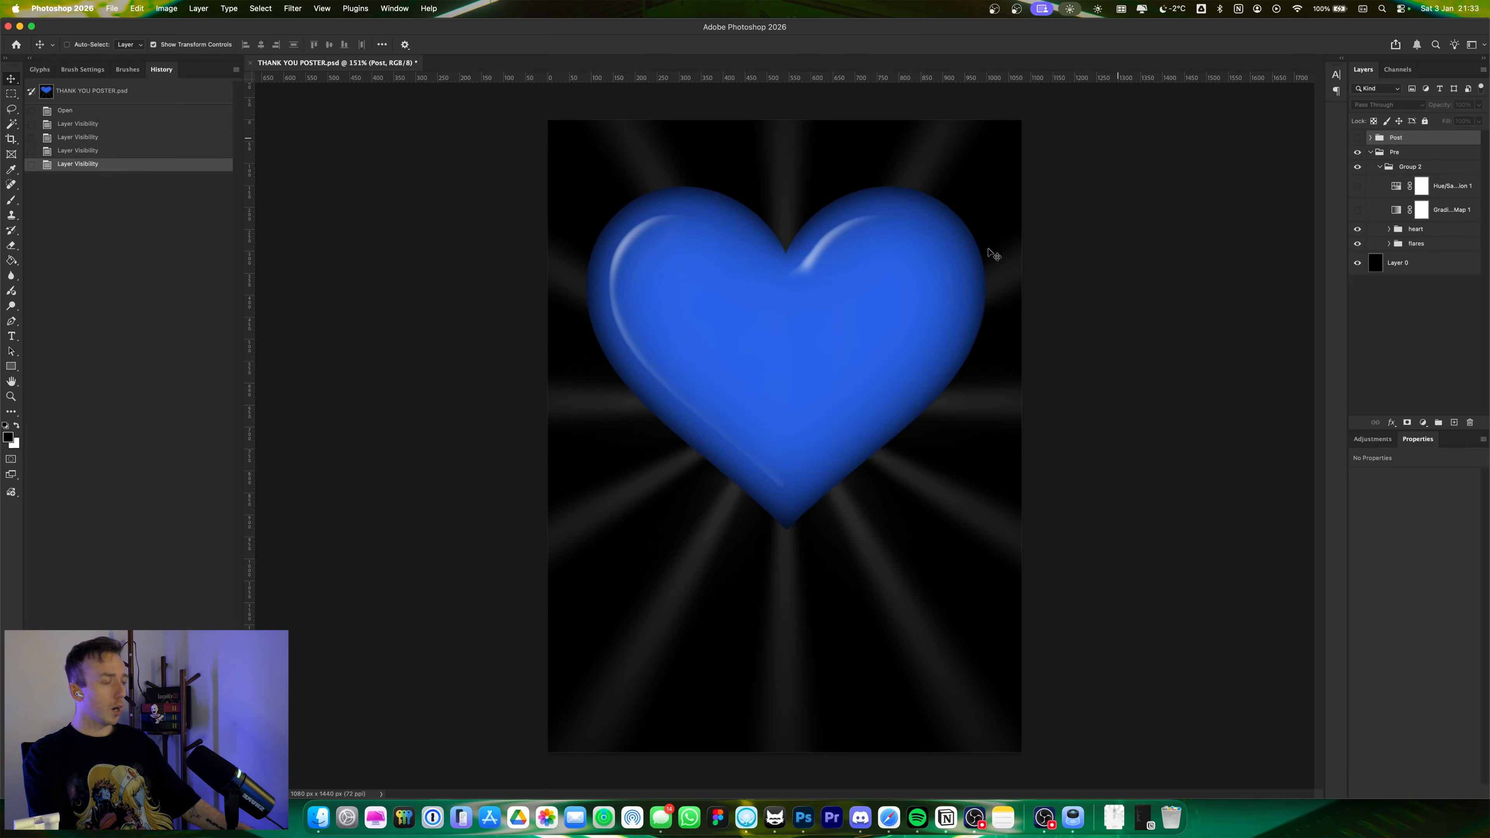
left_click(1390, 244)
left_click(1399, 253)
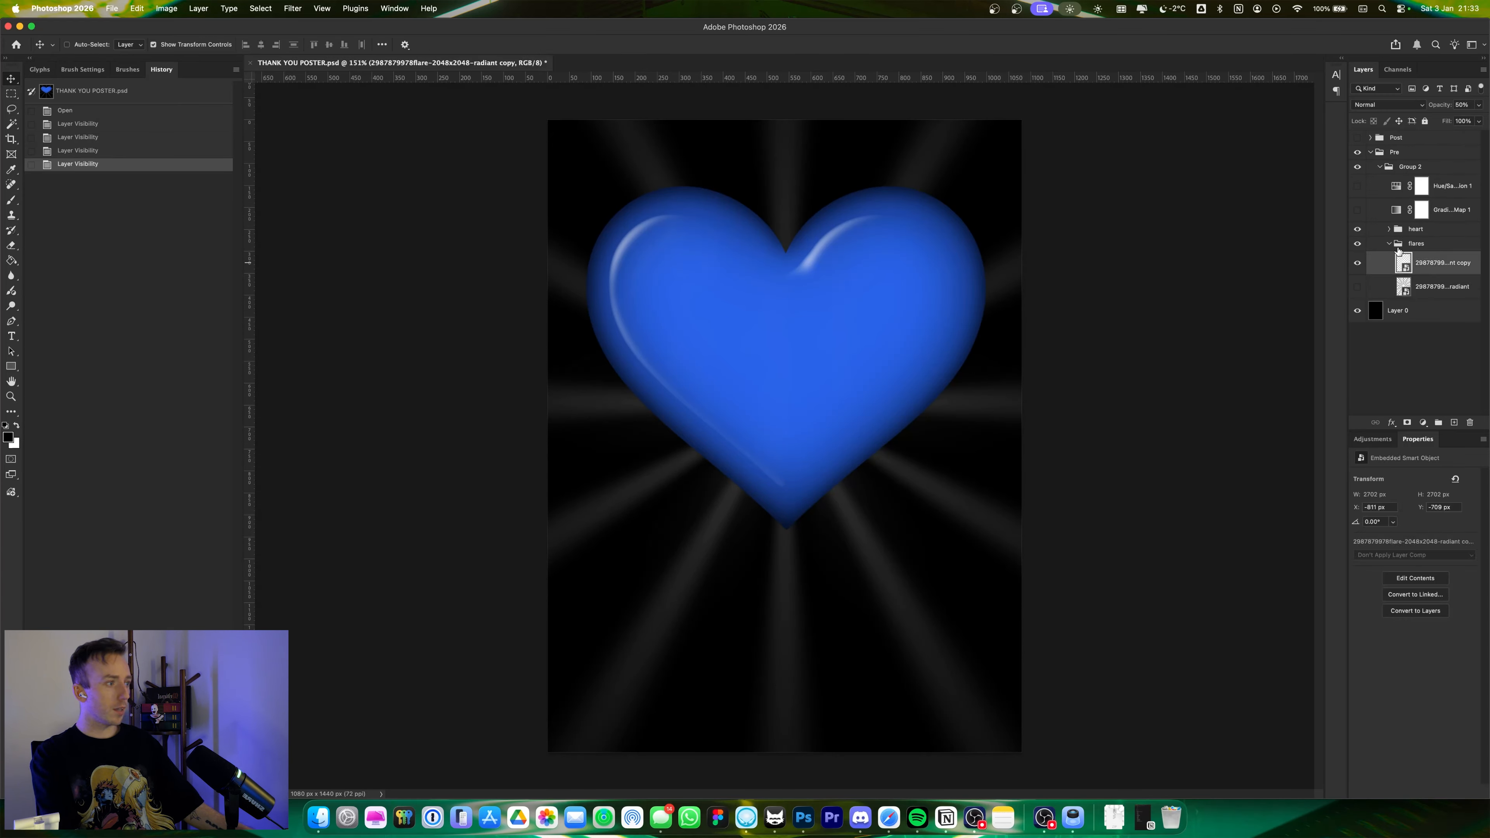
left_click(1389, 229)
left_click(1417, 258)
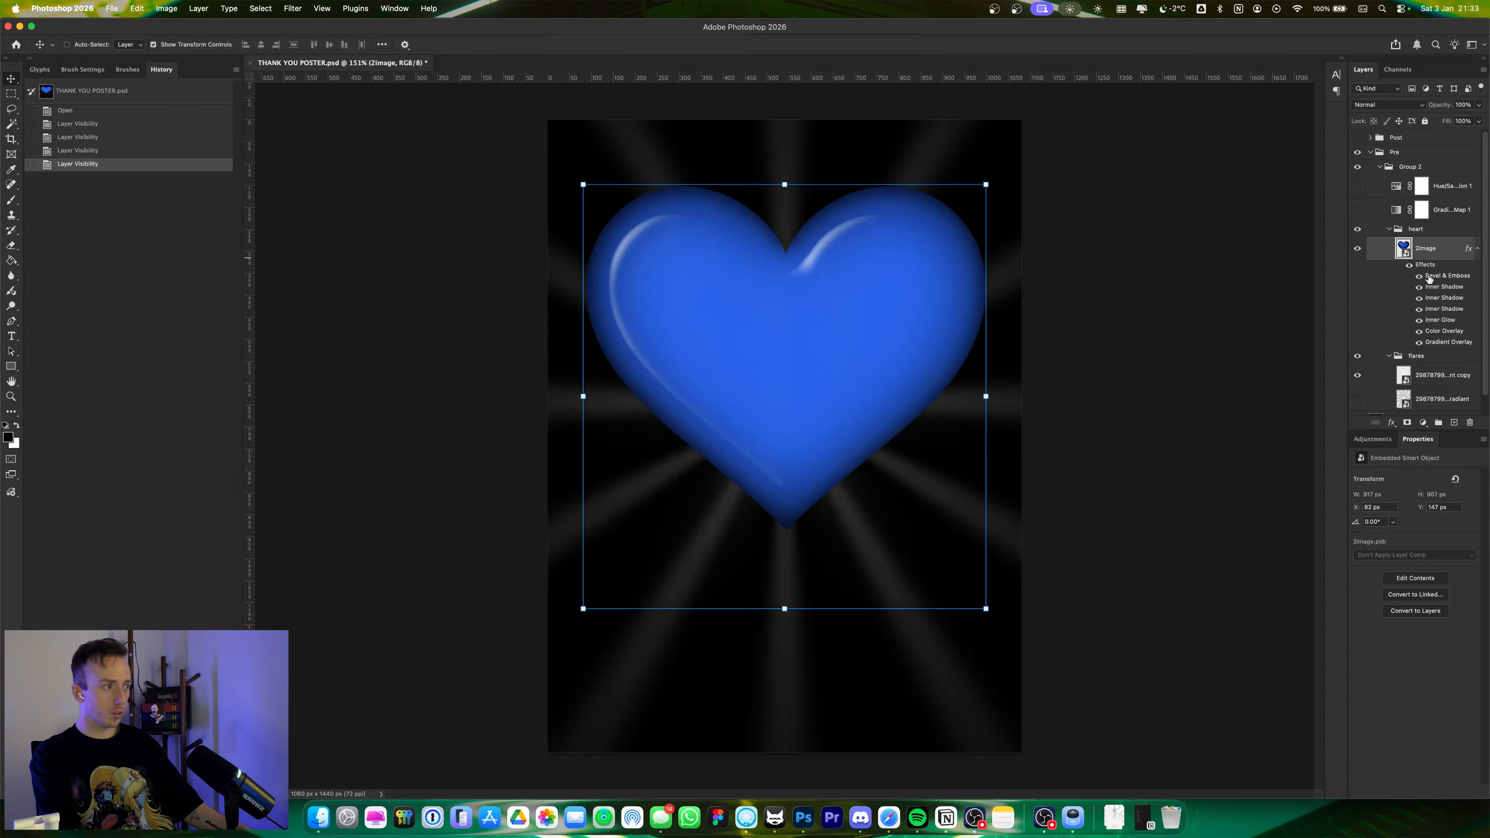
- Temporarily hide the heart layer and the flare copy layer to inspect each one, then show both again
left_click(1358, 248)
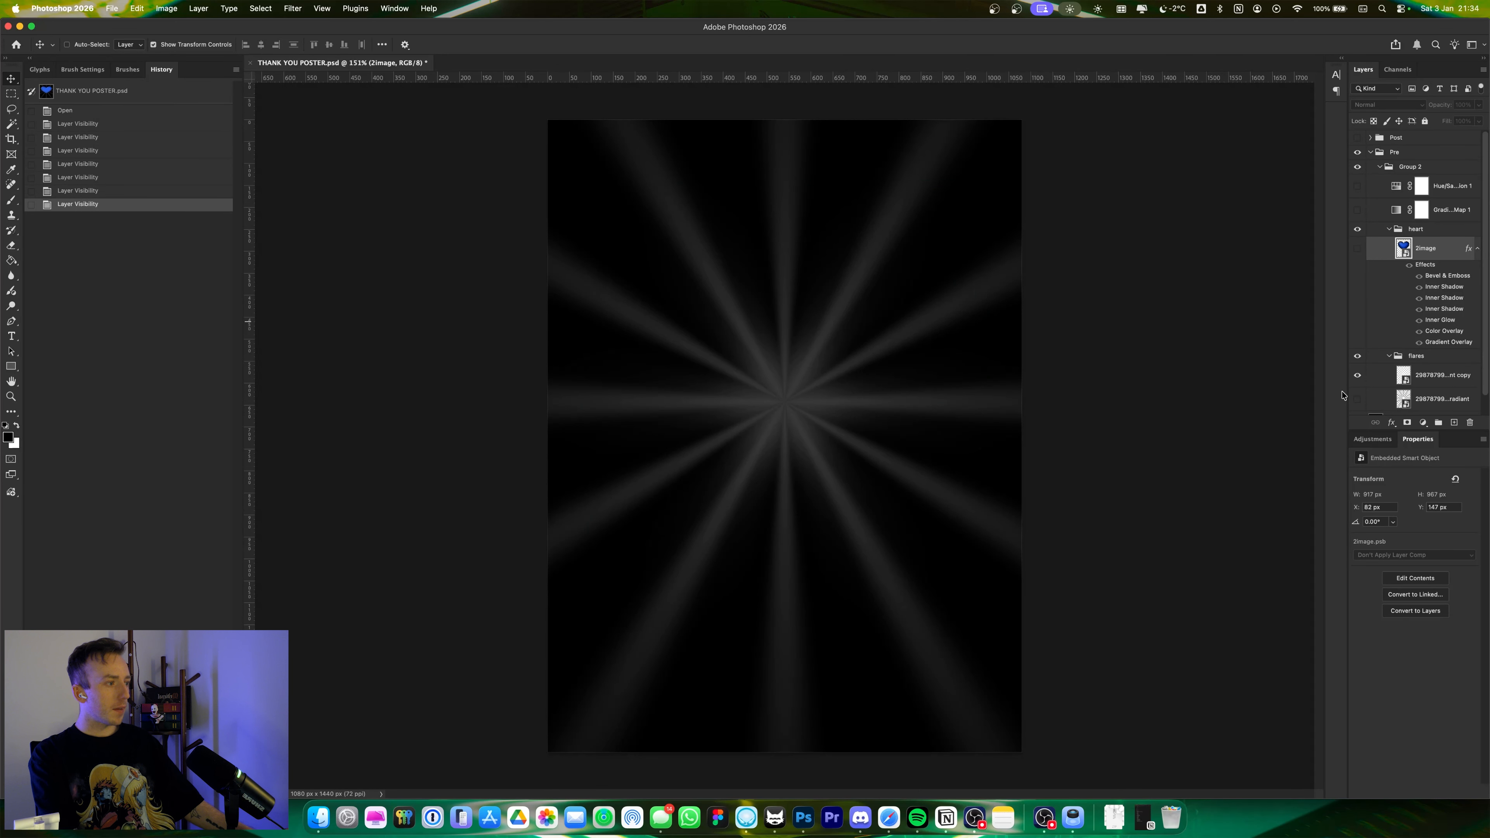
left_click(1357, 375)
left_click(1358, 374)
left_click(1359, 248)
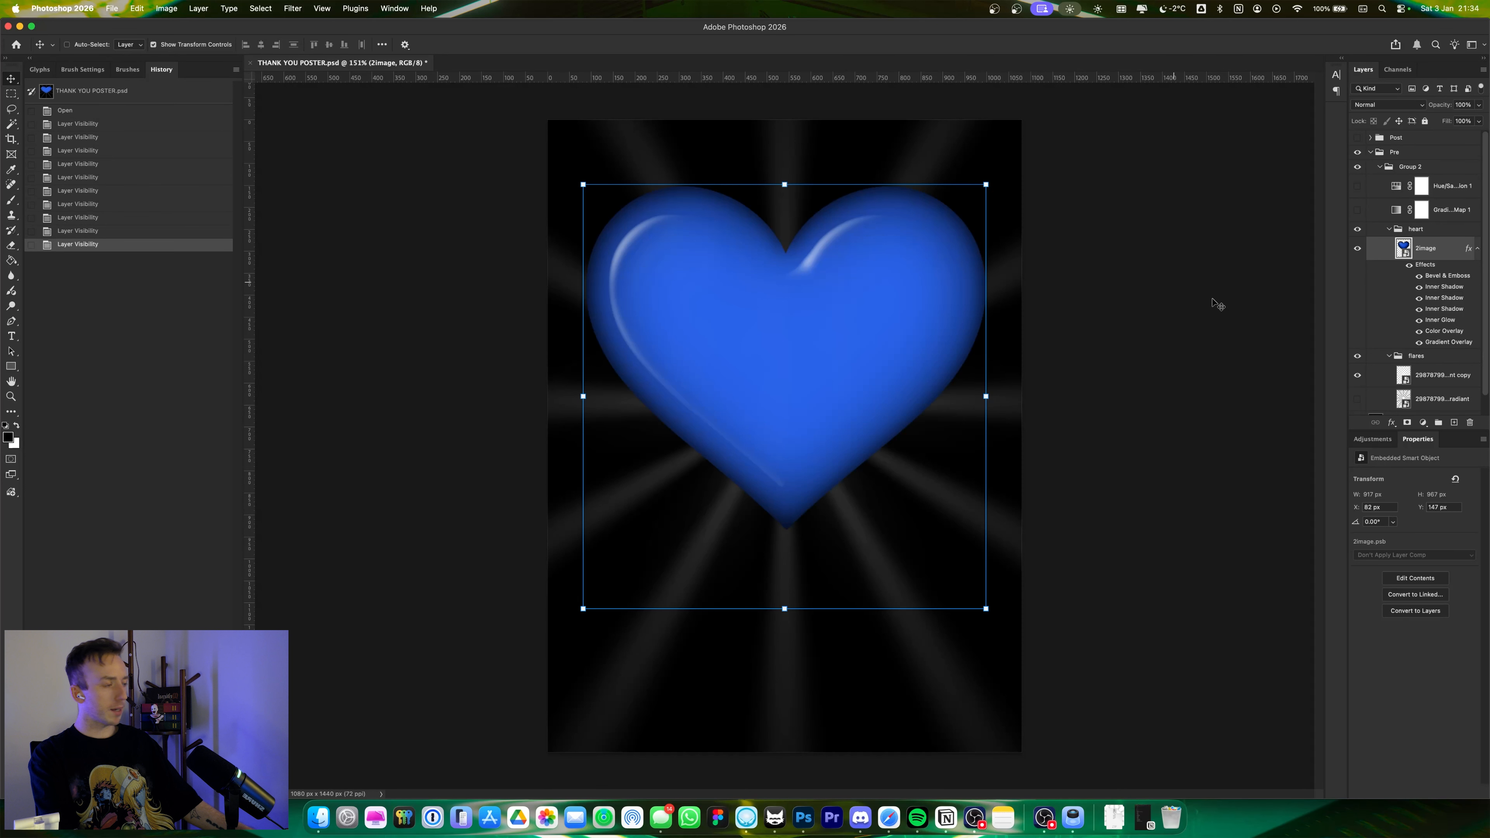
- Set the heart layer's Bevel & Emboss depth to 53% and apply the layer style
double_click(1435, 277)
left_click_drag(1265, 239, 1102, 318)
left_click_drag(1102, 424, 1084, 403)
left_click_drag(1039, 309, 1096, 182)
left_click_drag(1139, 268, 1140, 269)
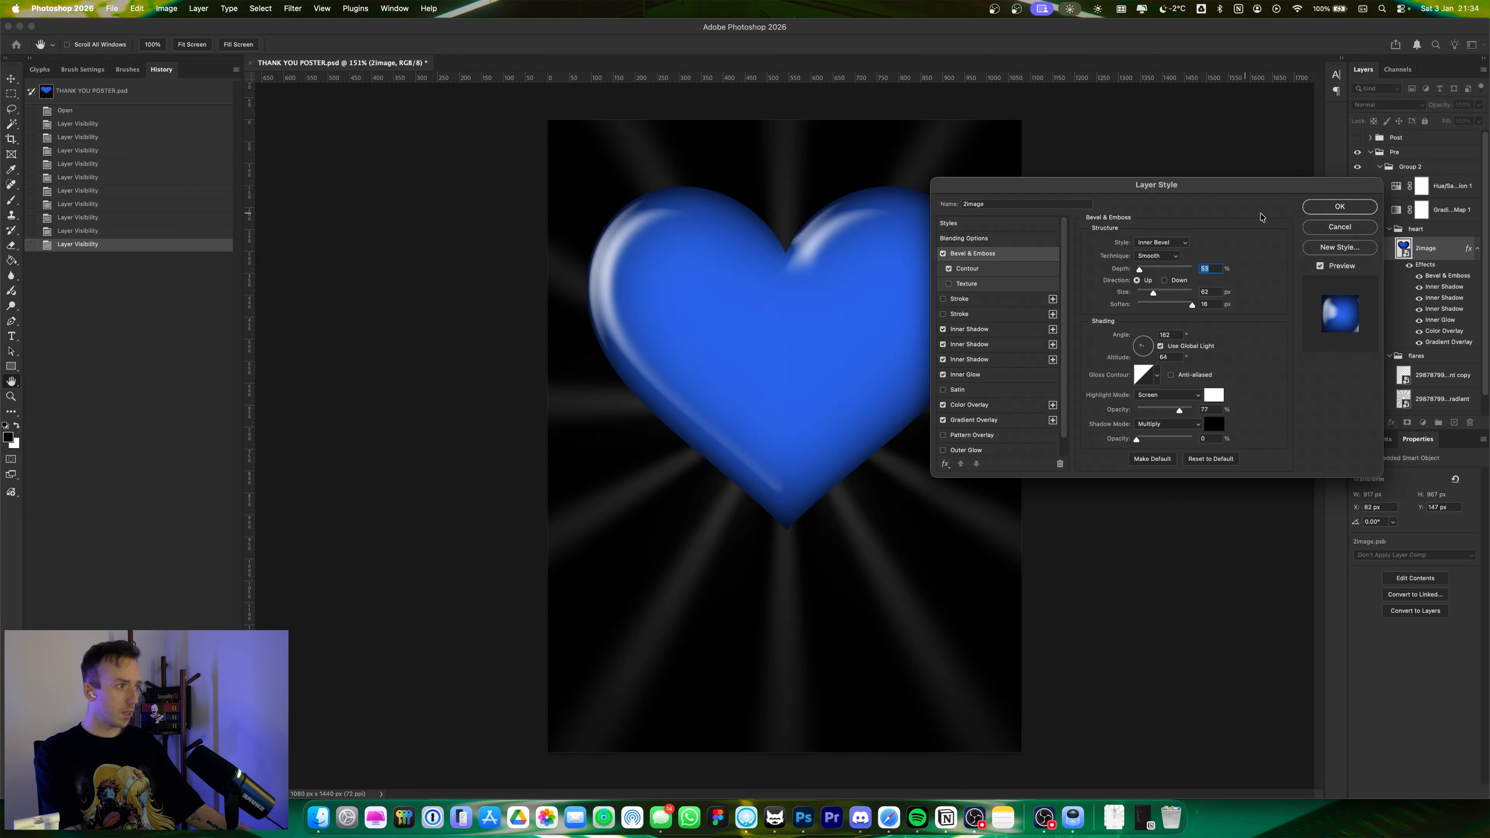
key("Return")
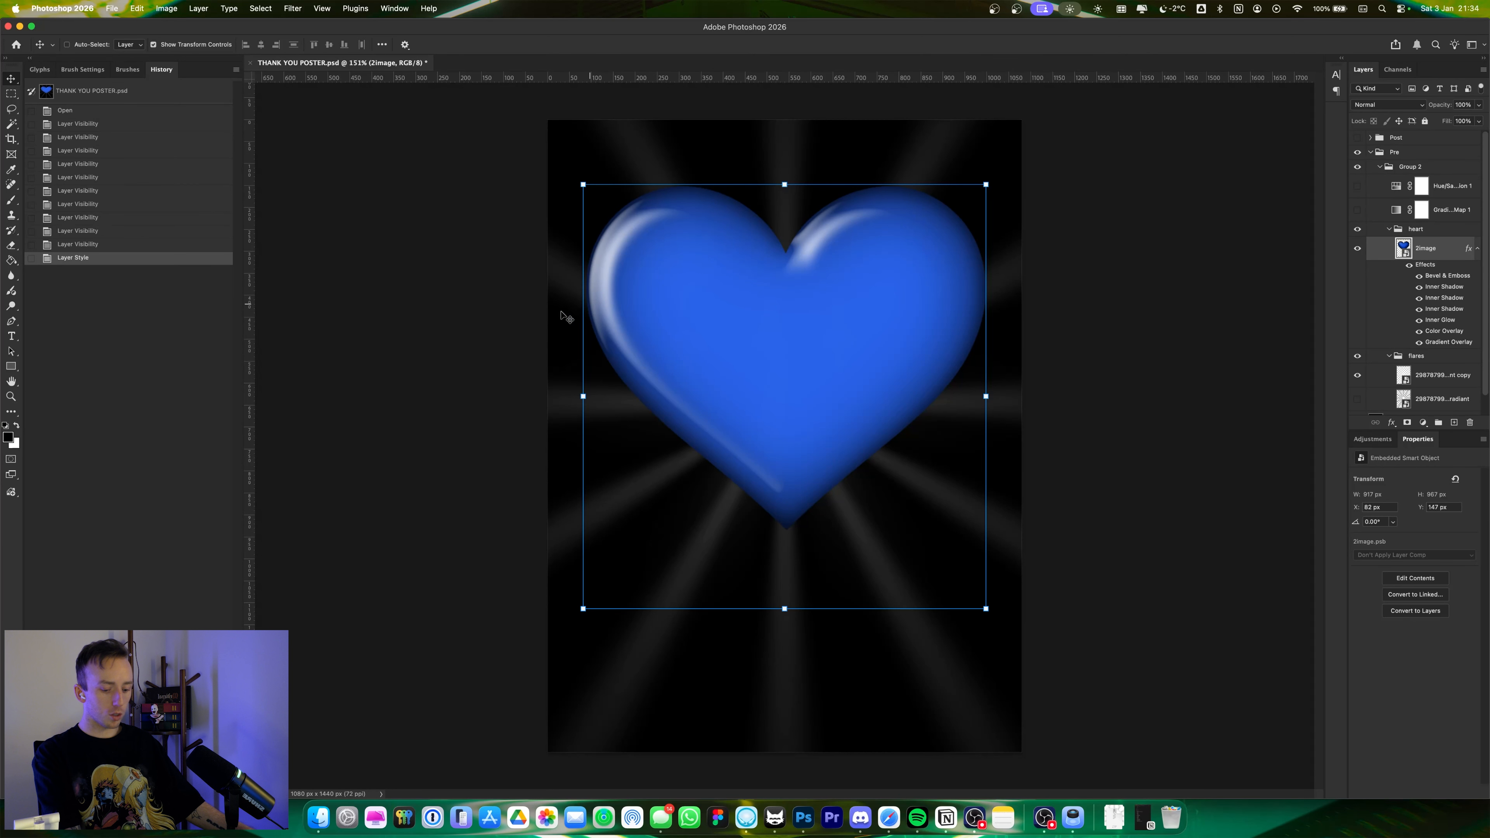
- Examine the heart's bevel highlight and blue shading at pixel level for smooth transitions
scroll(600, 279, "up", 6)
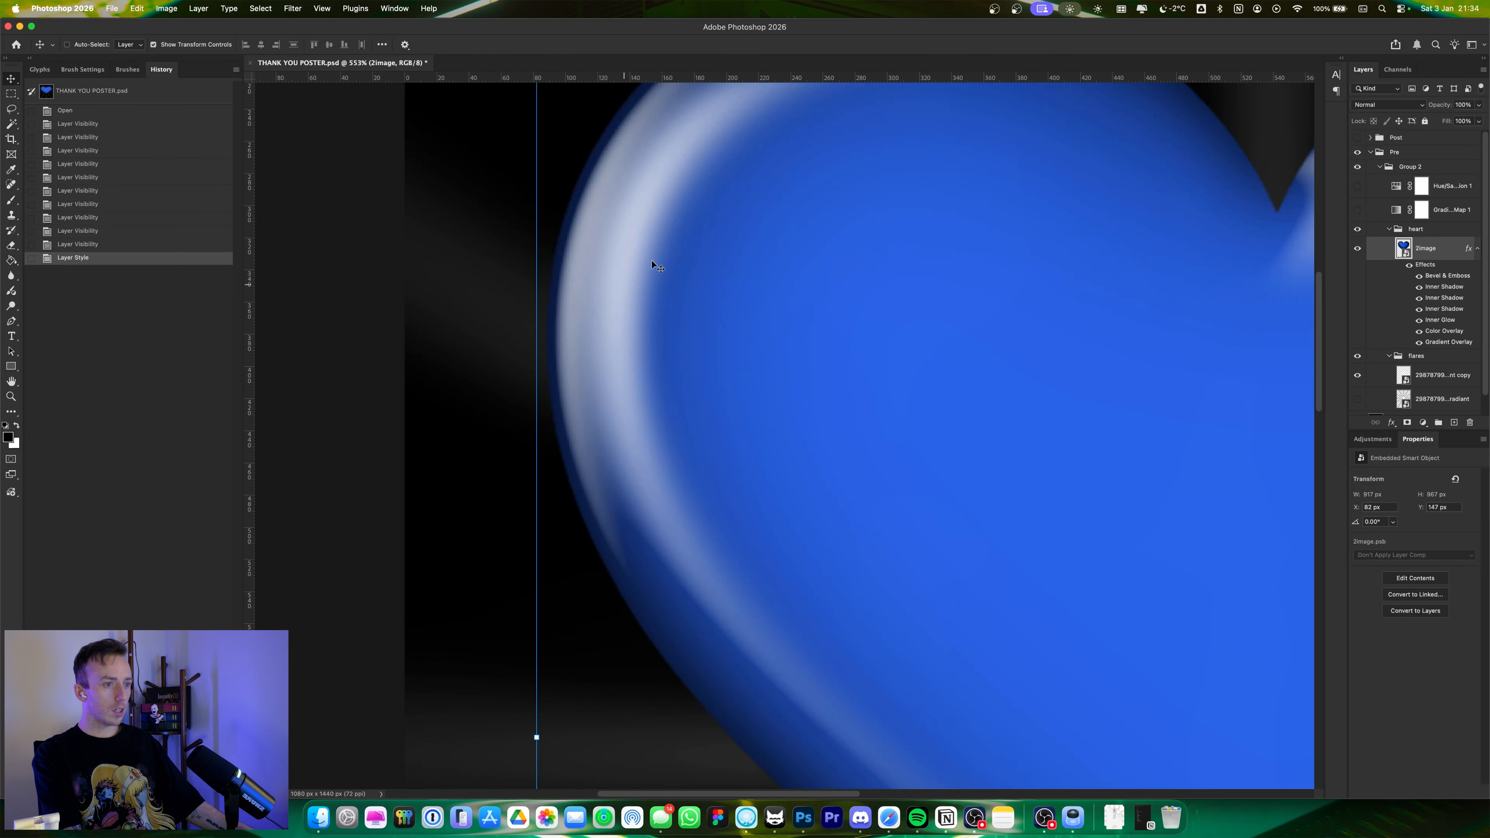
scroll(834, 194, "right", 5)
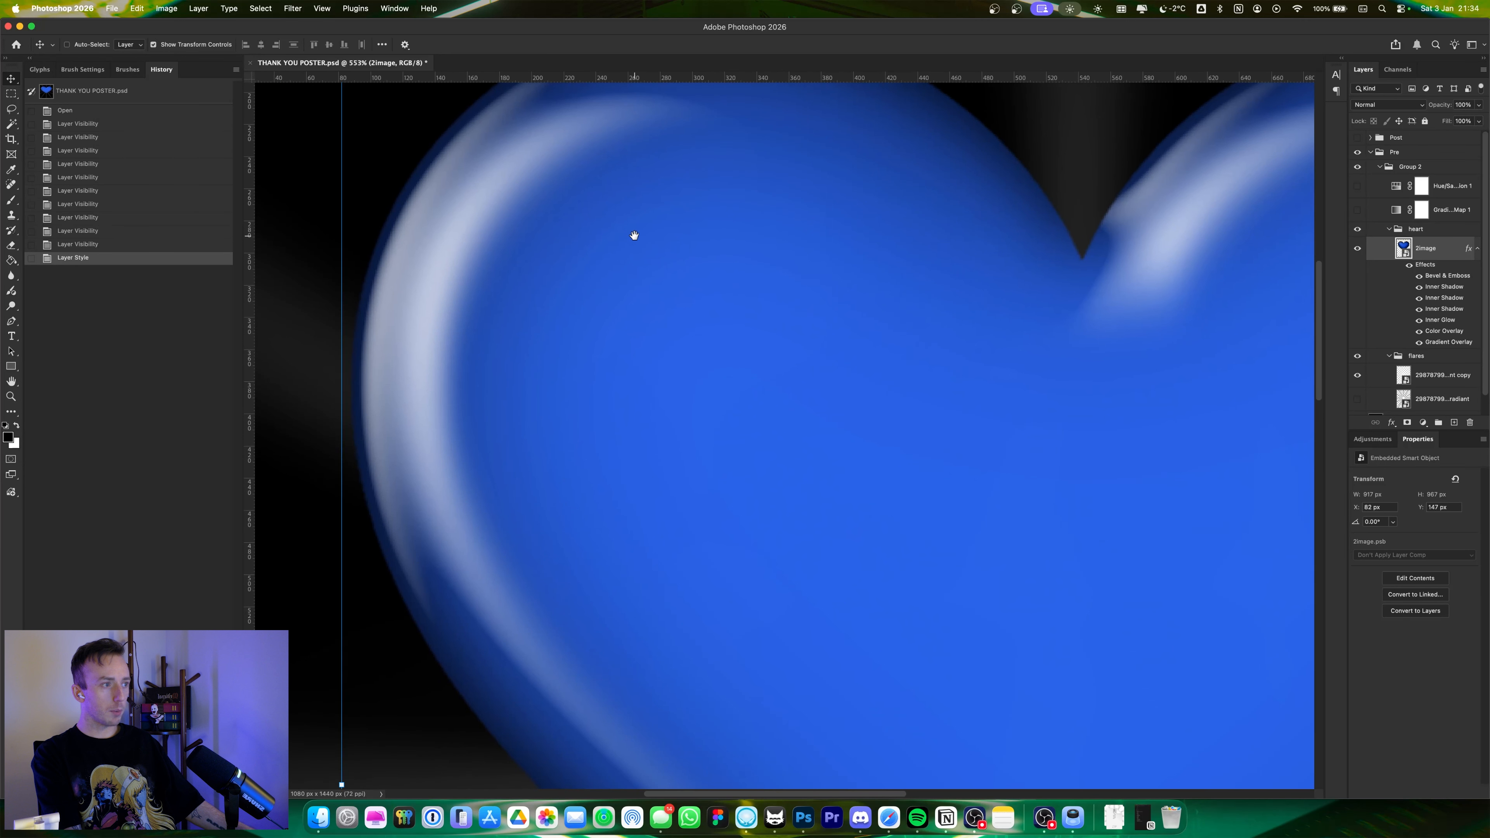
scroll(423, 257, "up", 5)
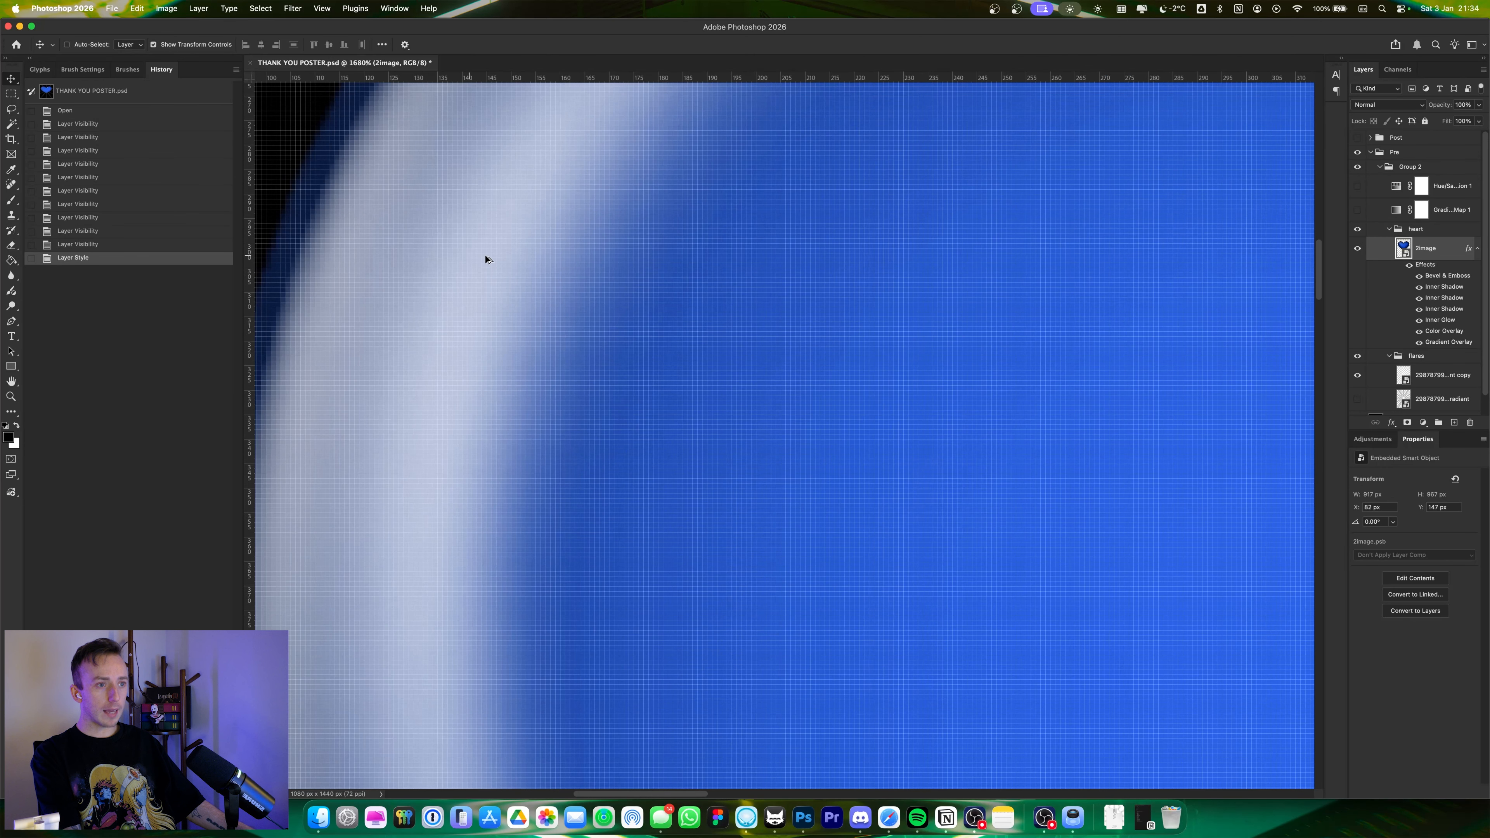
left_click_drag(498, 253, 779, 318)
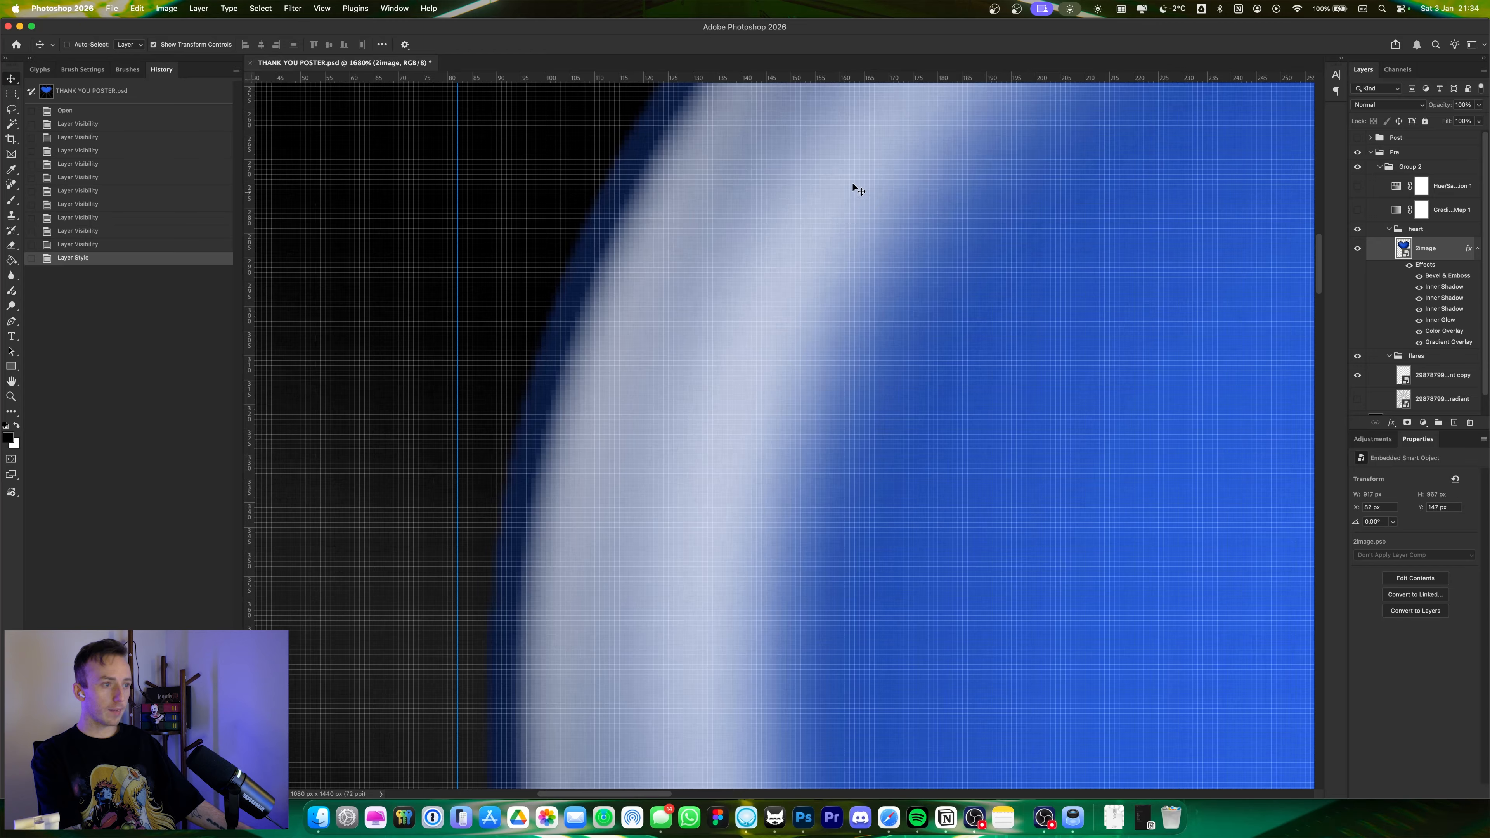
left_click_drag(1064, 444, 650, 340)
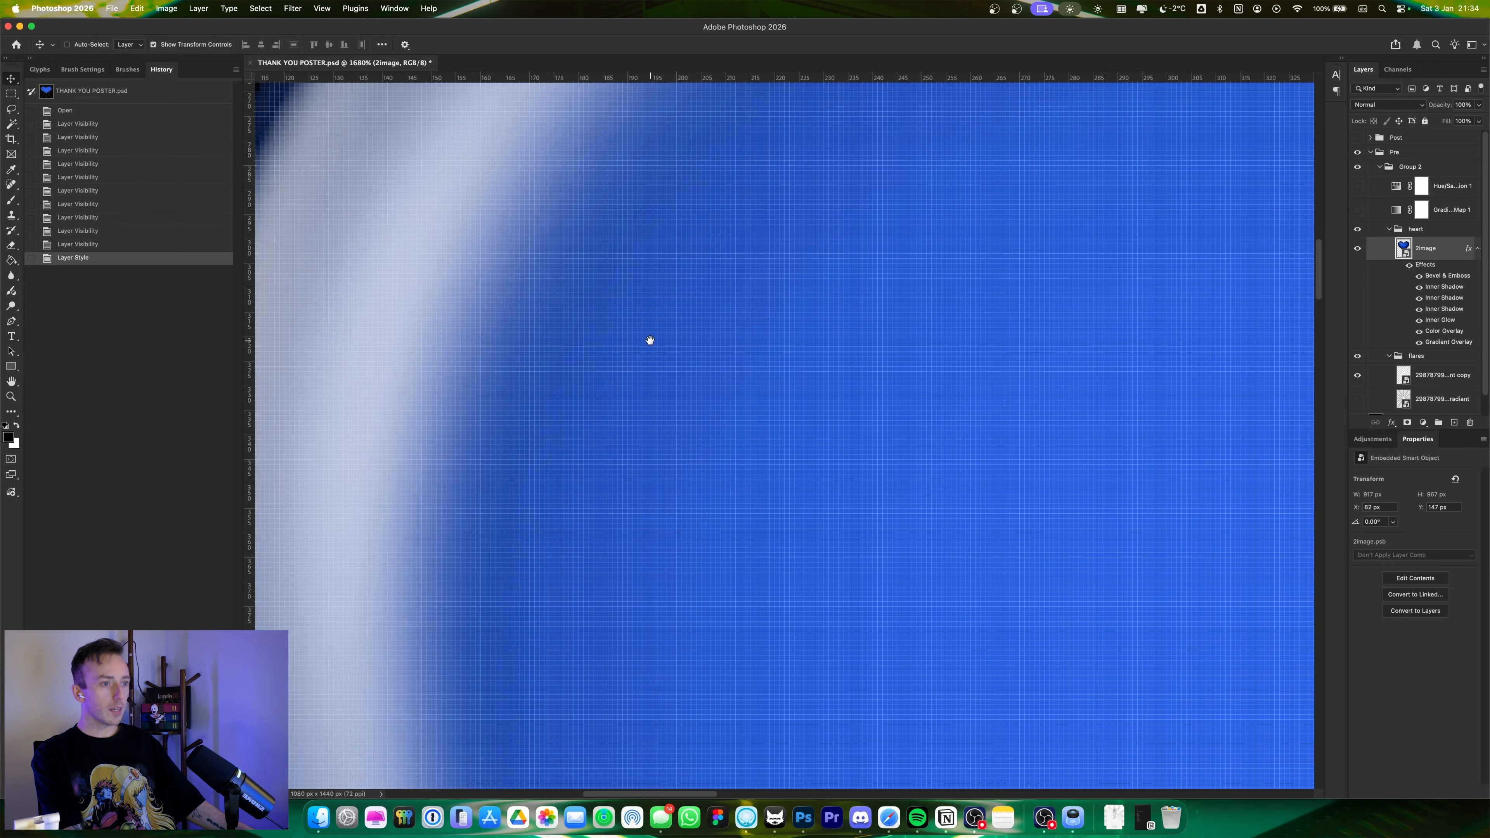
left_click_drag(997, 482, 529, 307)
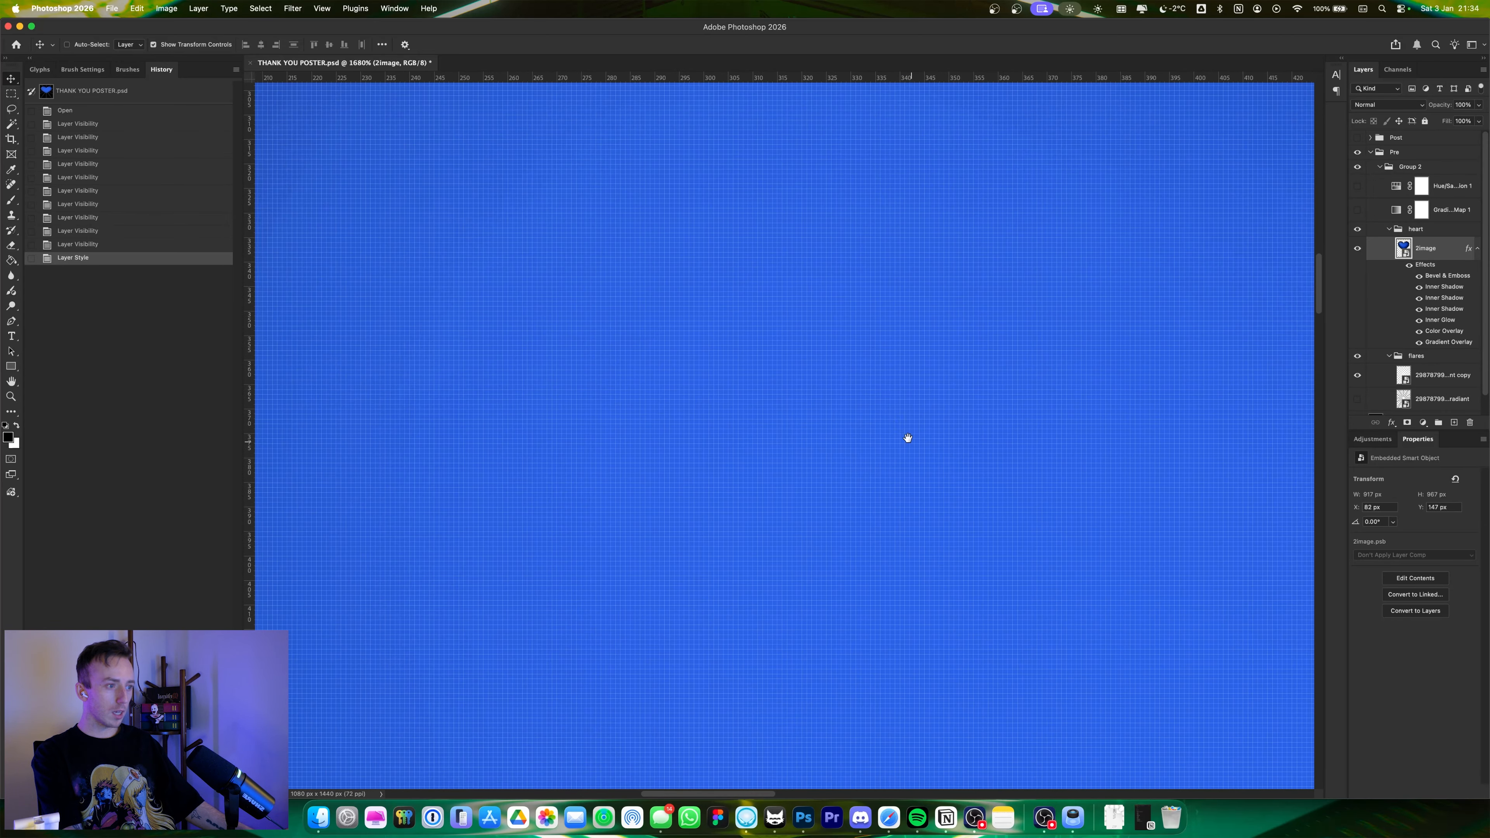
left_click_drag(908, 439, 756, 359)
scroll(765, 365, "down", 2)
key("super+0")
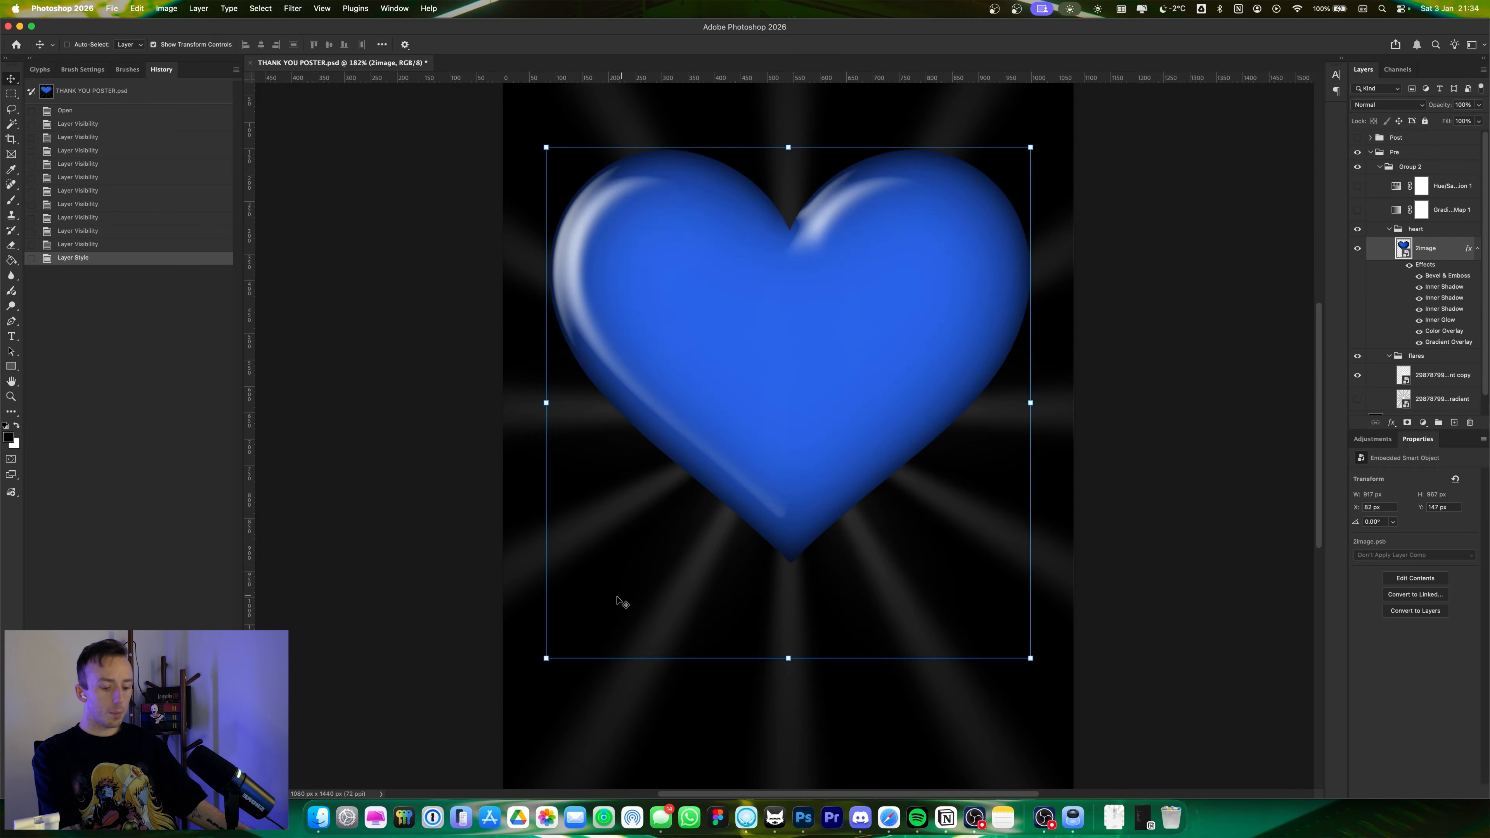
- Examine the dark background and soft light rays below the heart up close
scroll(662, 545, "down", 5)
scroll(675, 532, "up", 6)
scroll(679, 513, "up", 5)
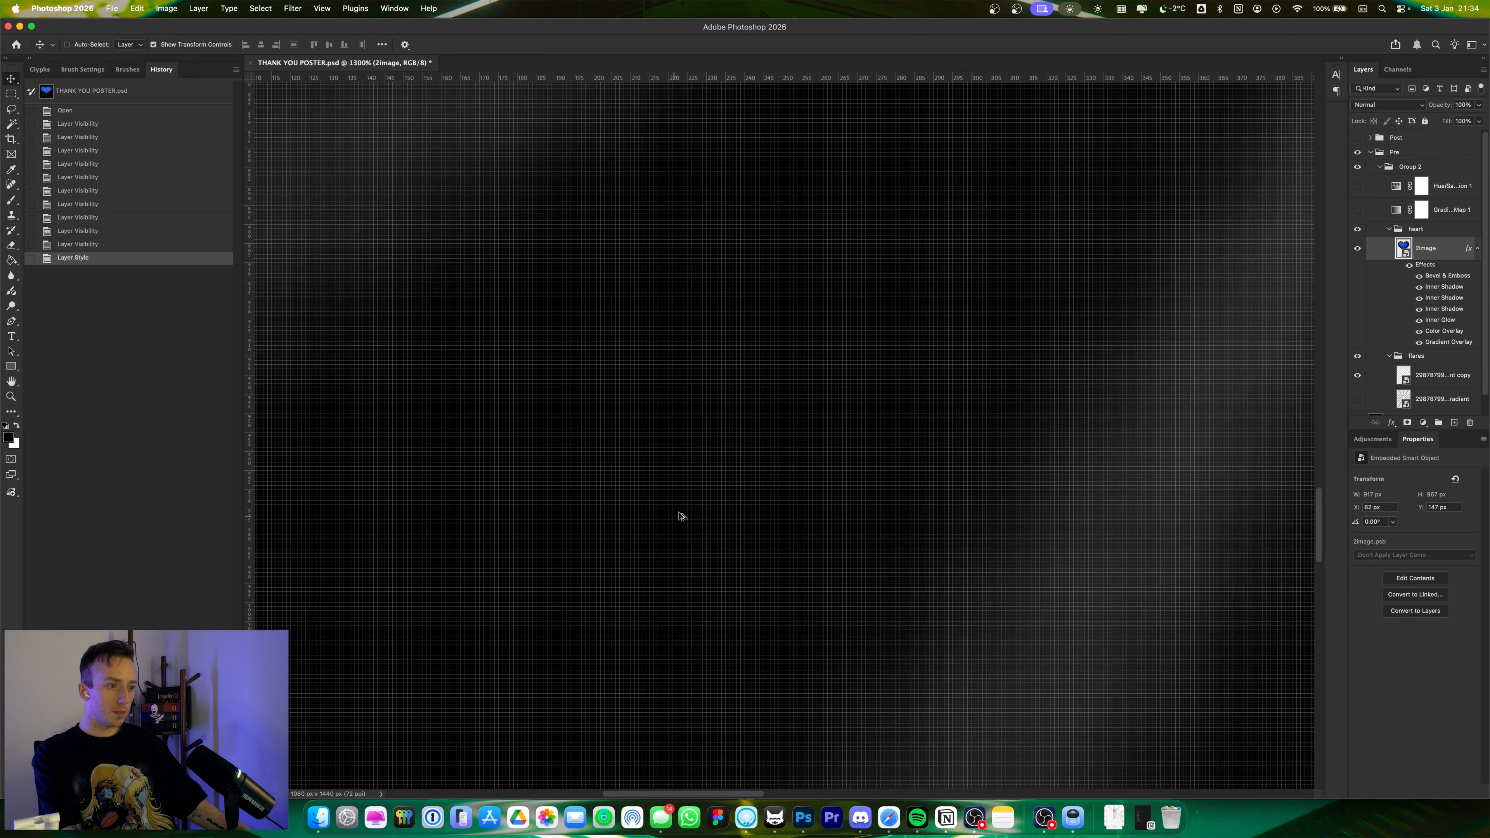
scroll(699, 506, "down", 3)
scroll(699, 506, "up", 3)
scroll(708, 502, "down", 4)
scroll(709, 501, "down", 5)
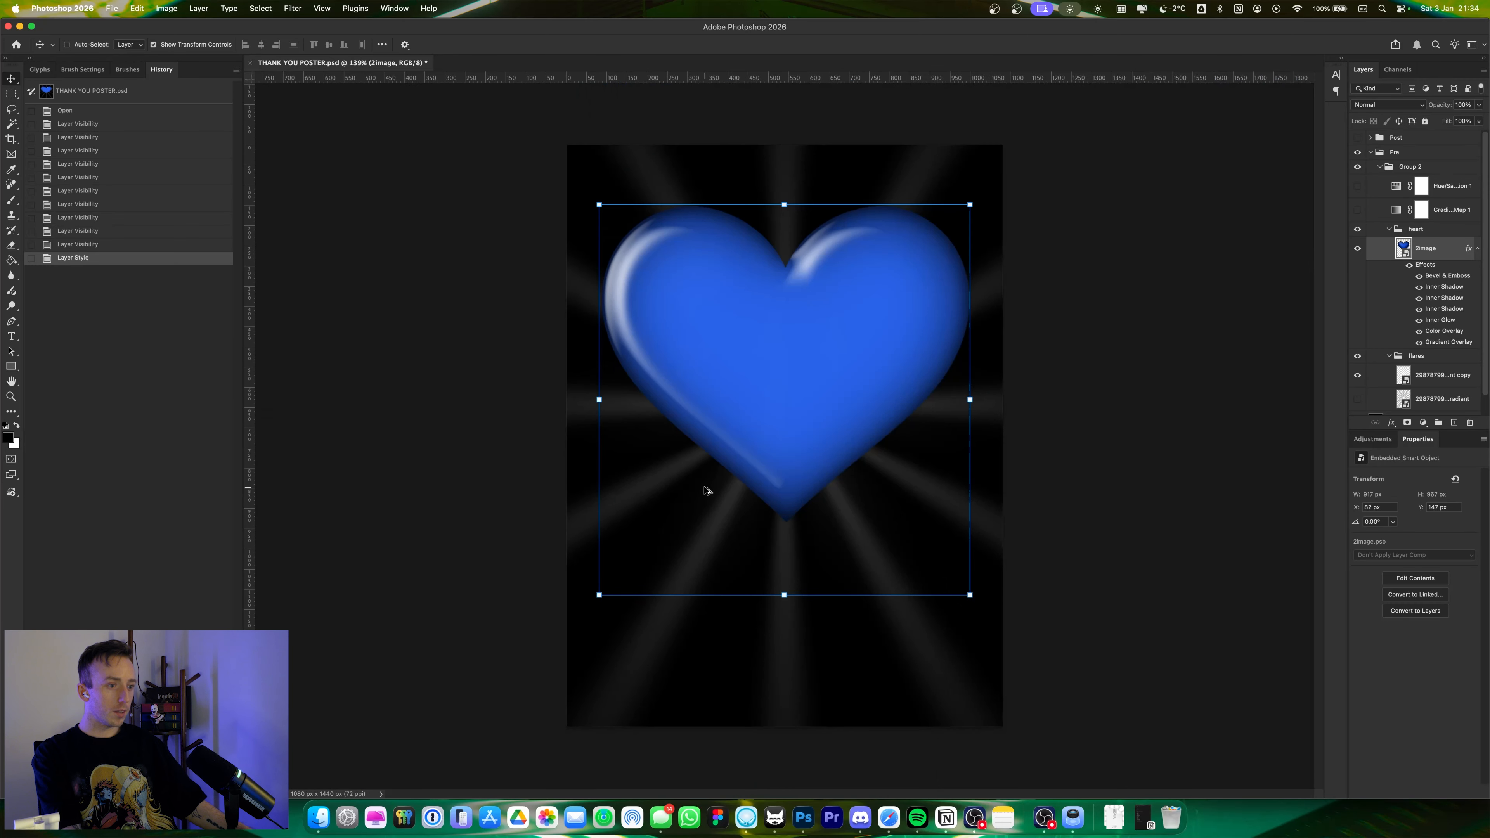
key("super+0")
- Hide the heart layer and raise the opacity of the flare copy layer slightly
left_click(1382, 375)
left_click(1359, 246)
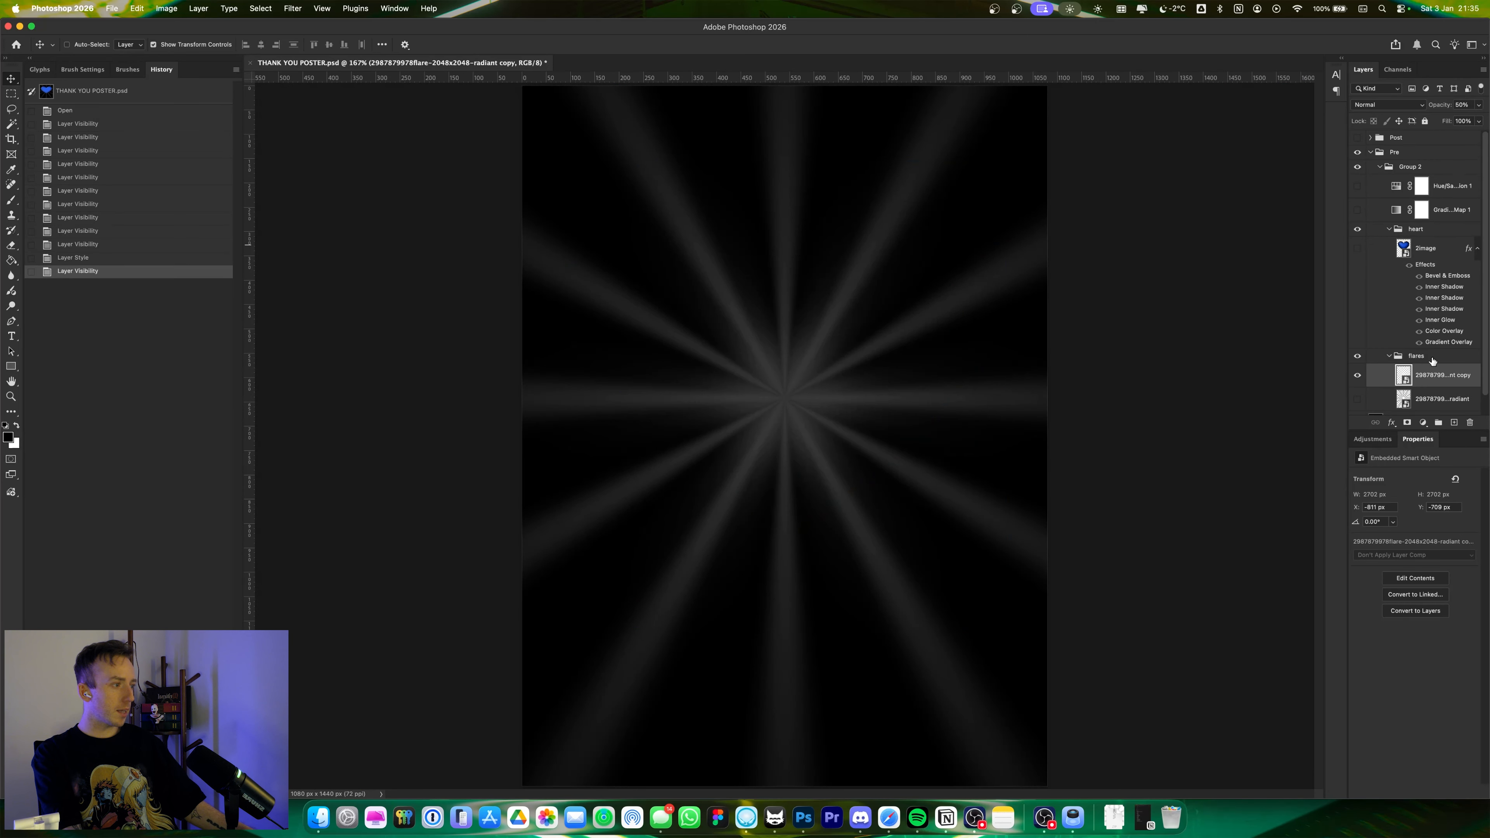
left_click(1479, 105)
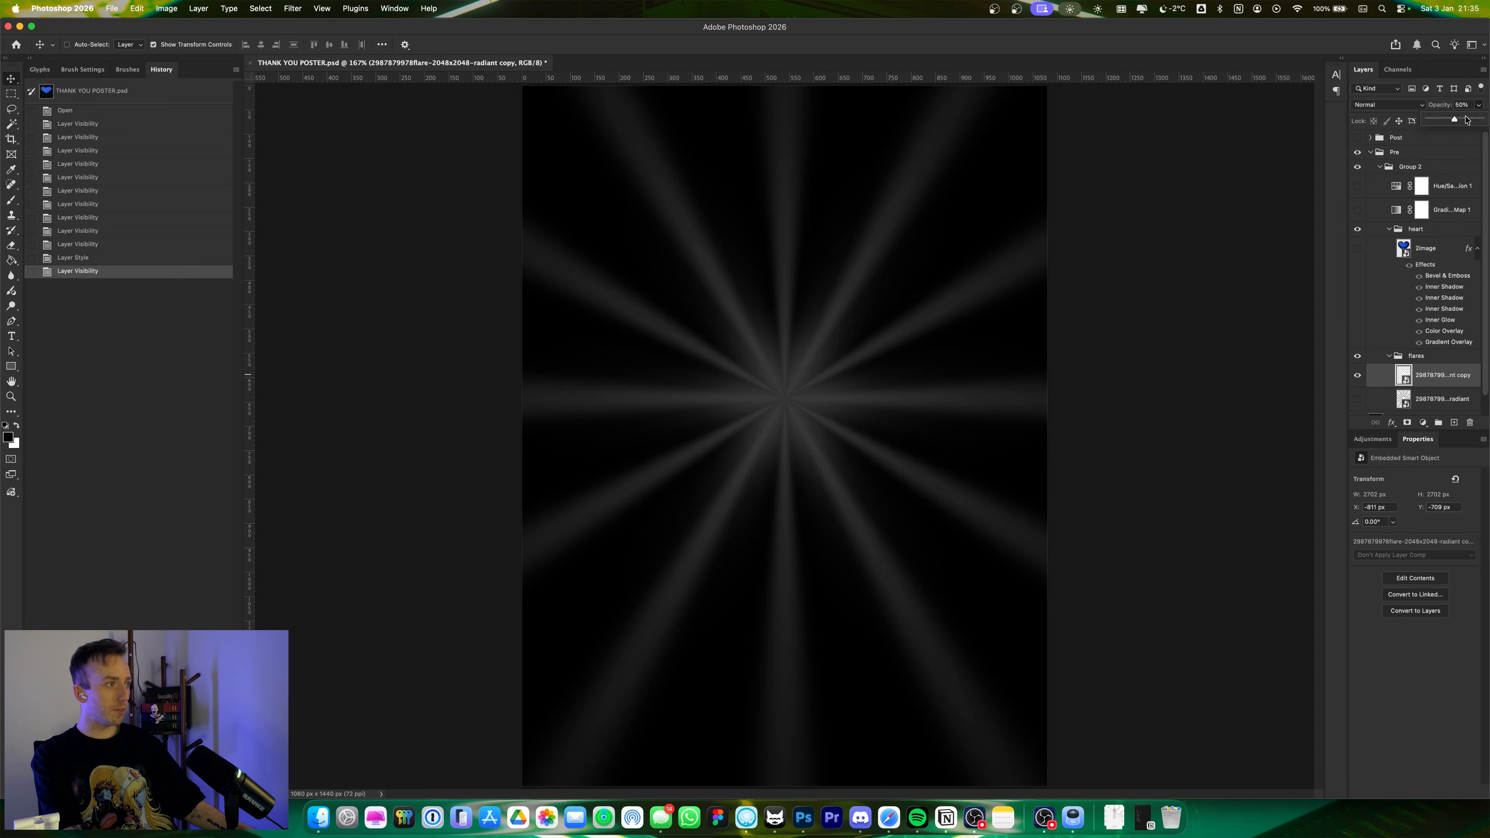
left_click_drag(1458, 120, 1464, 120)
- Collapse the Pre group, show the Post group and examine the glowing rays and text up close
left_click(1377, 156)
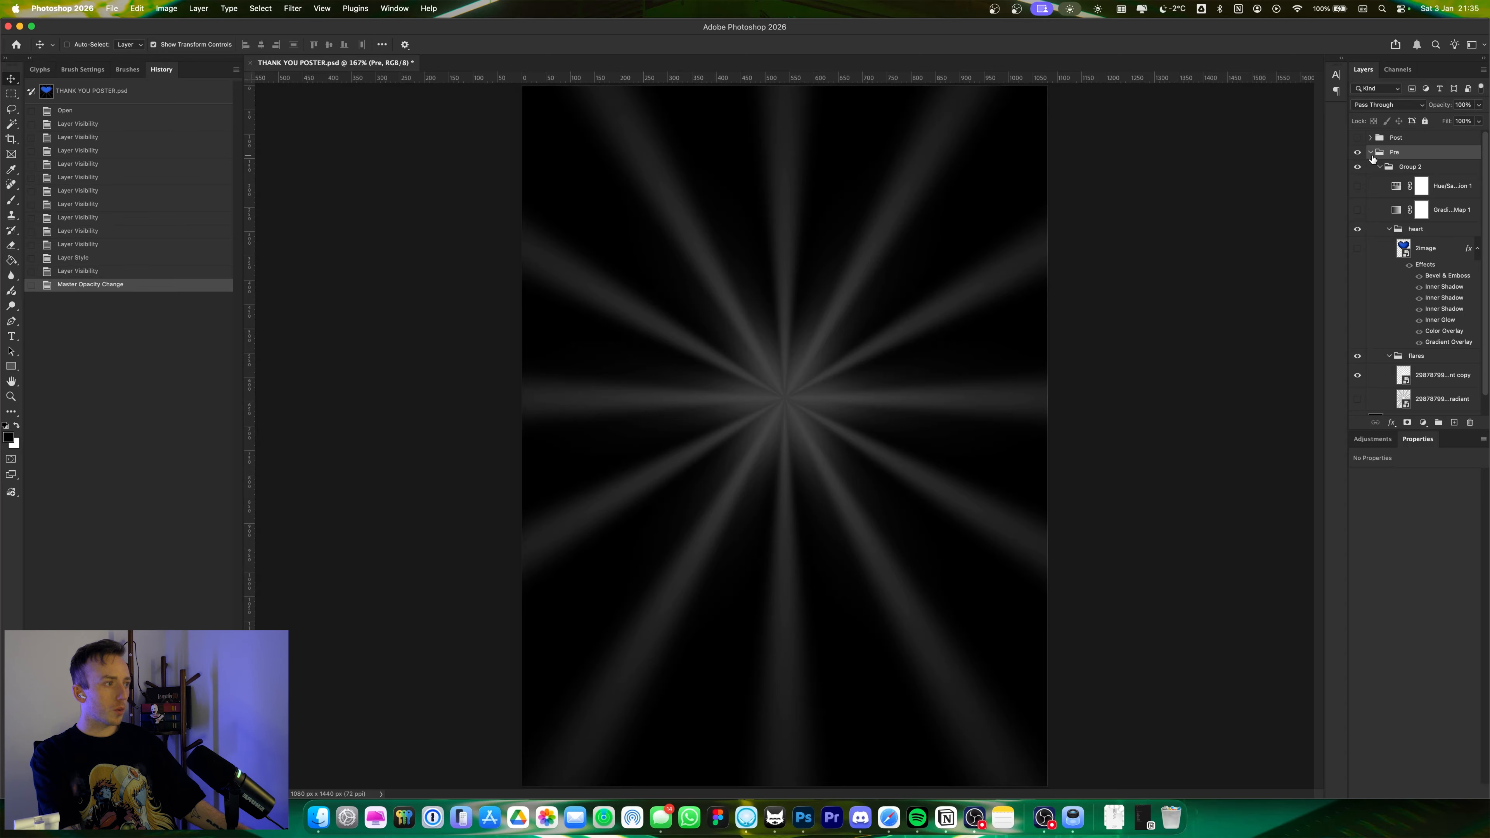
left_click(1371, 153)
left_click(1358, 137)
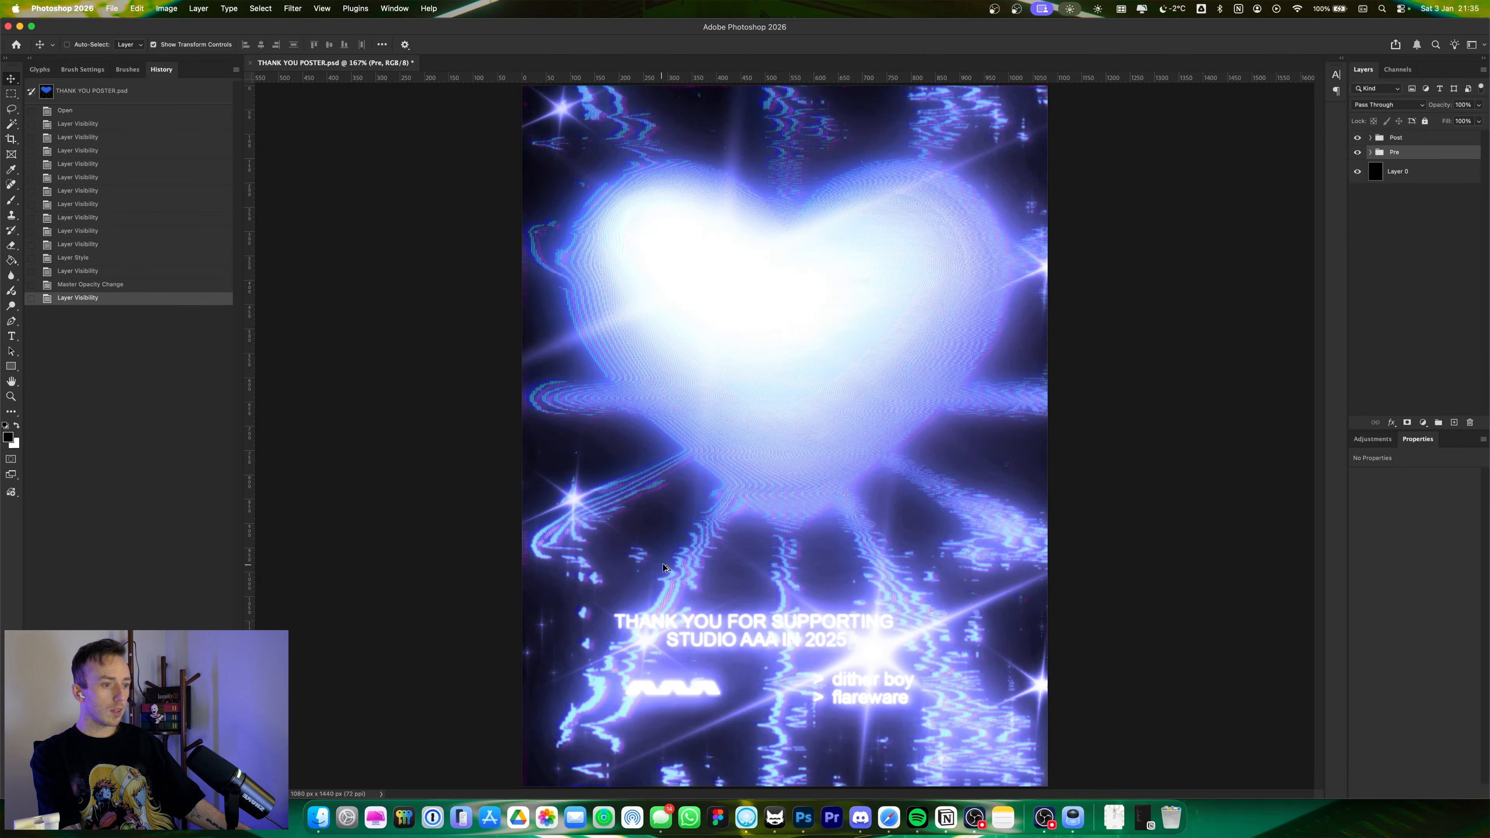
scroll(664, 569, "up", 8)
scroll(948, 267, "down", 5)
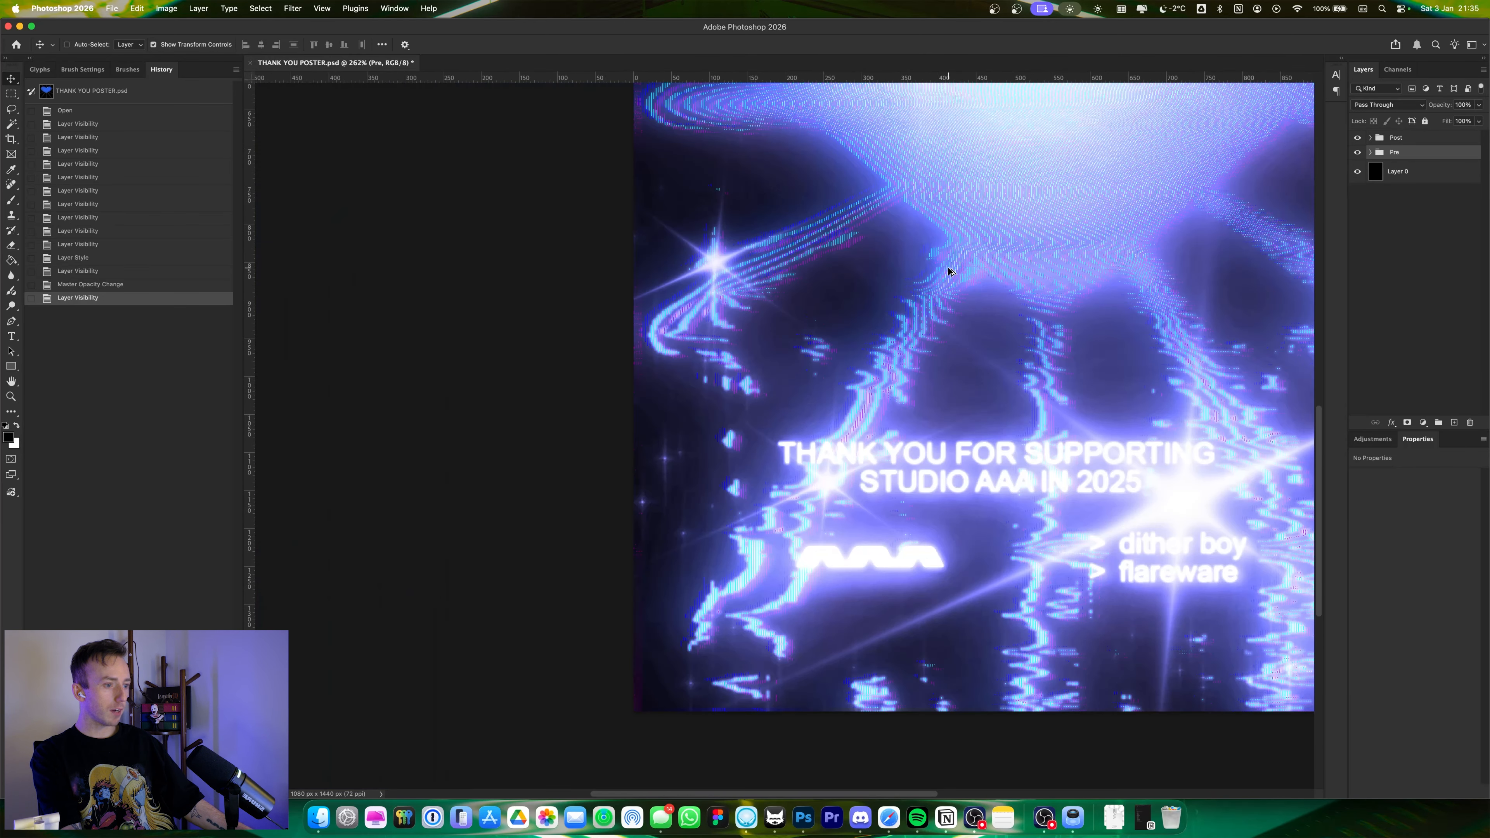
scroll(948, 270, "down", 4)
- Hide the Post group, expand the visible Pre group and show its heart layer again
left_click(1358, 153)
left_click(1358, 152)
left_click(1357, 137)
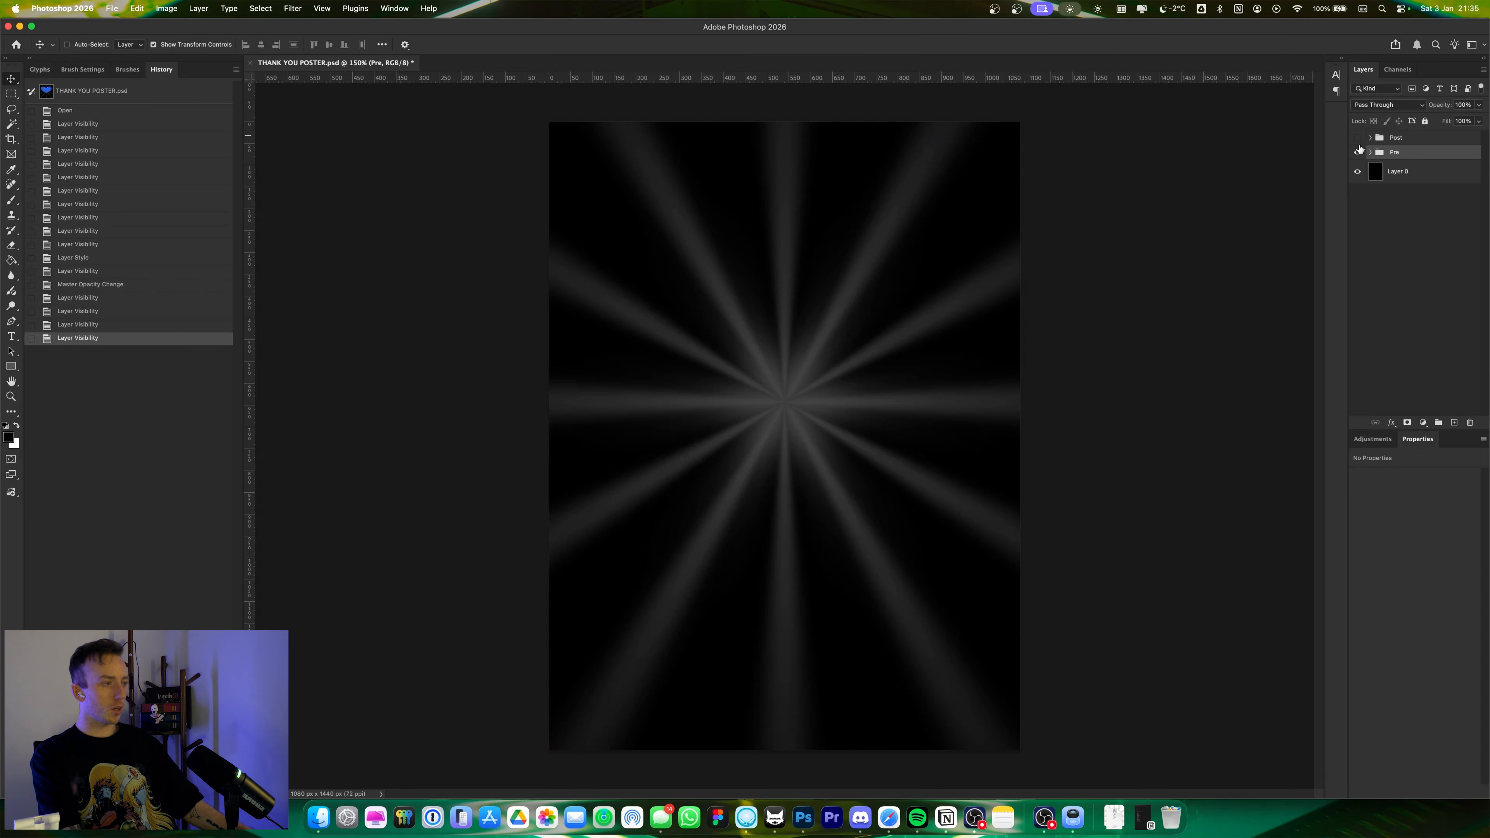
left_click(1371, 152)
left_click(1359, 248)
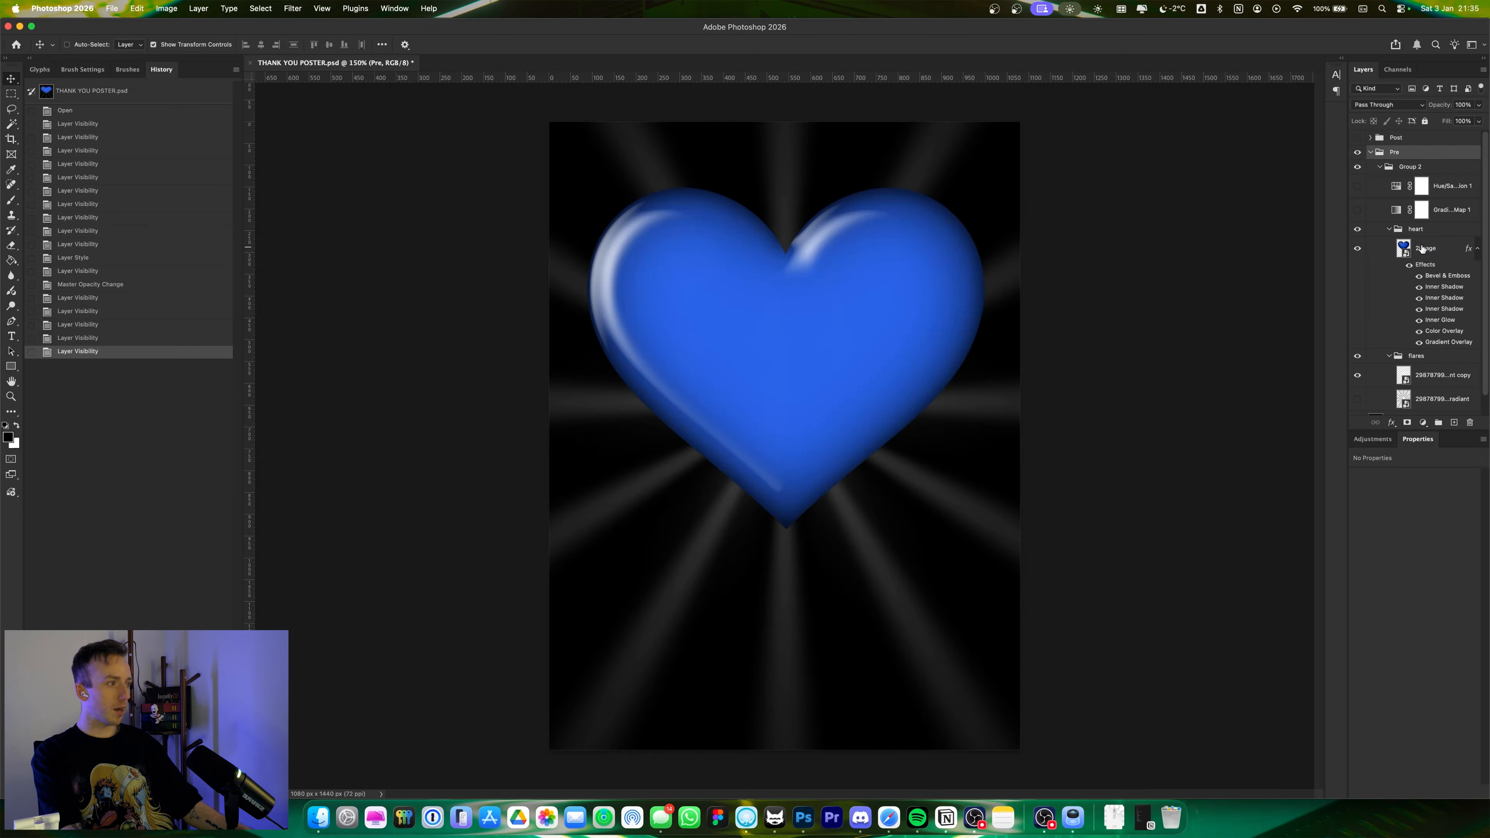
- Set the heart's Bevel & Emboss depth to 128% and highlight opacity to 100%, trying different inner shadow size and bevel shadow opacity values
double_click(1444, 287)
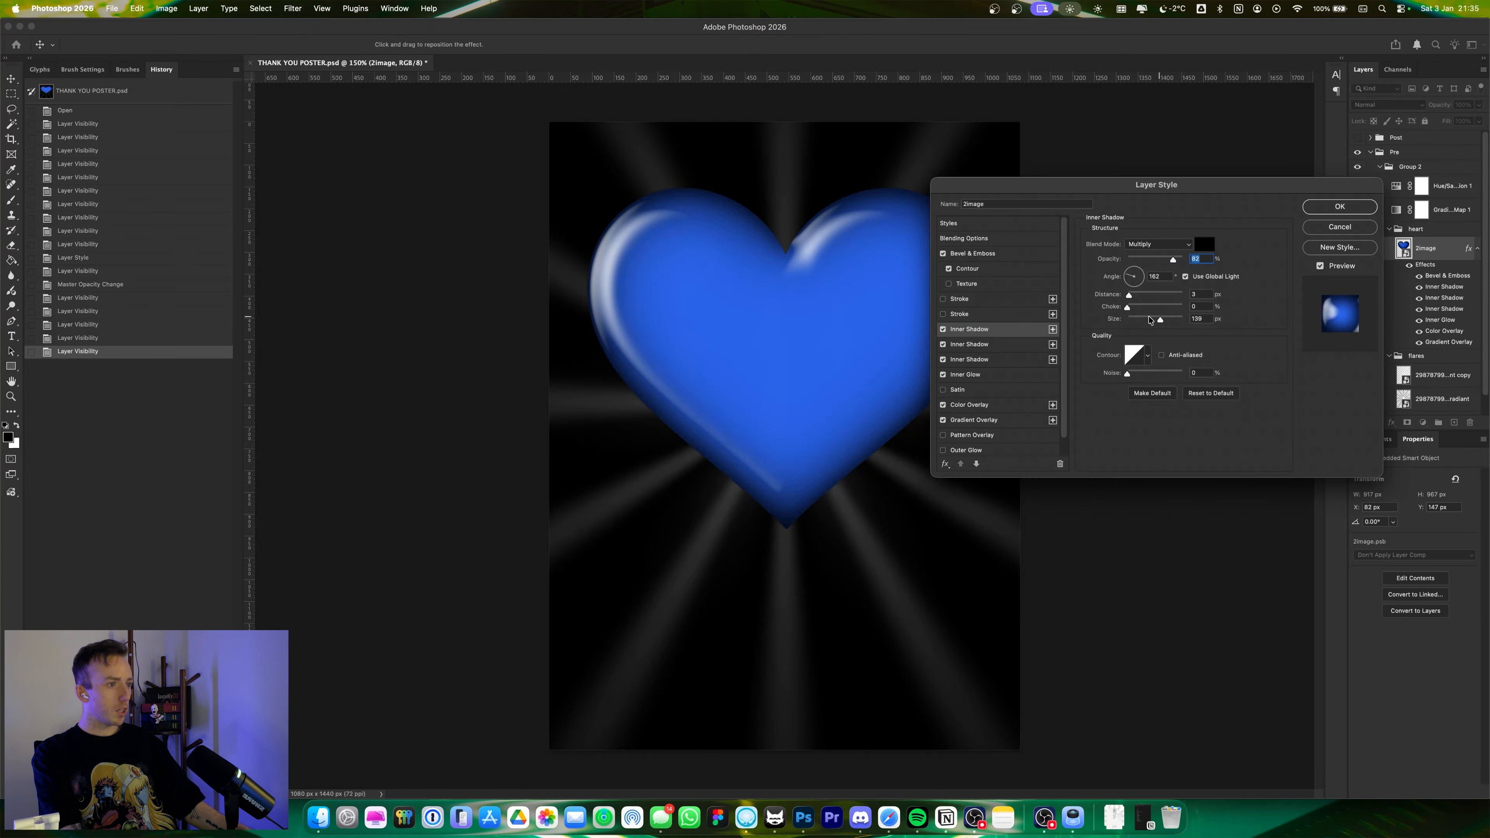
mouse_move(1150, 320)
left_mouse_down()
mouse_move(1208, 335)
mouse_move(1152, 322)
left_mouse_up()
left_click(986, 255)
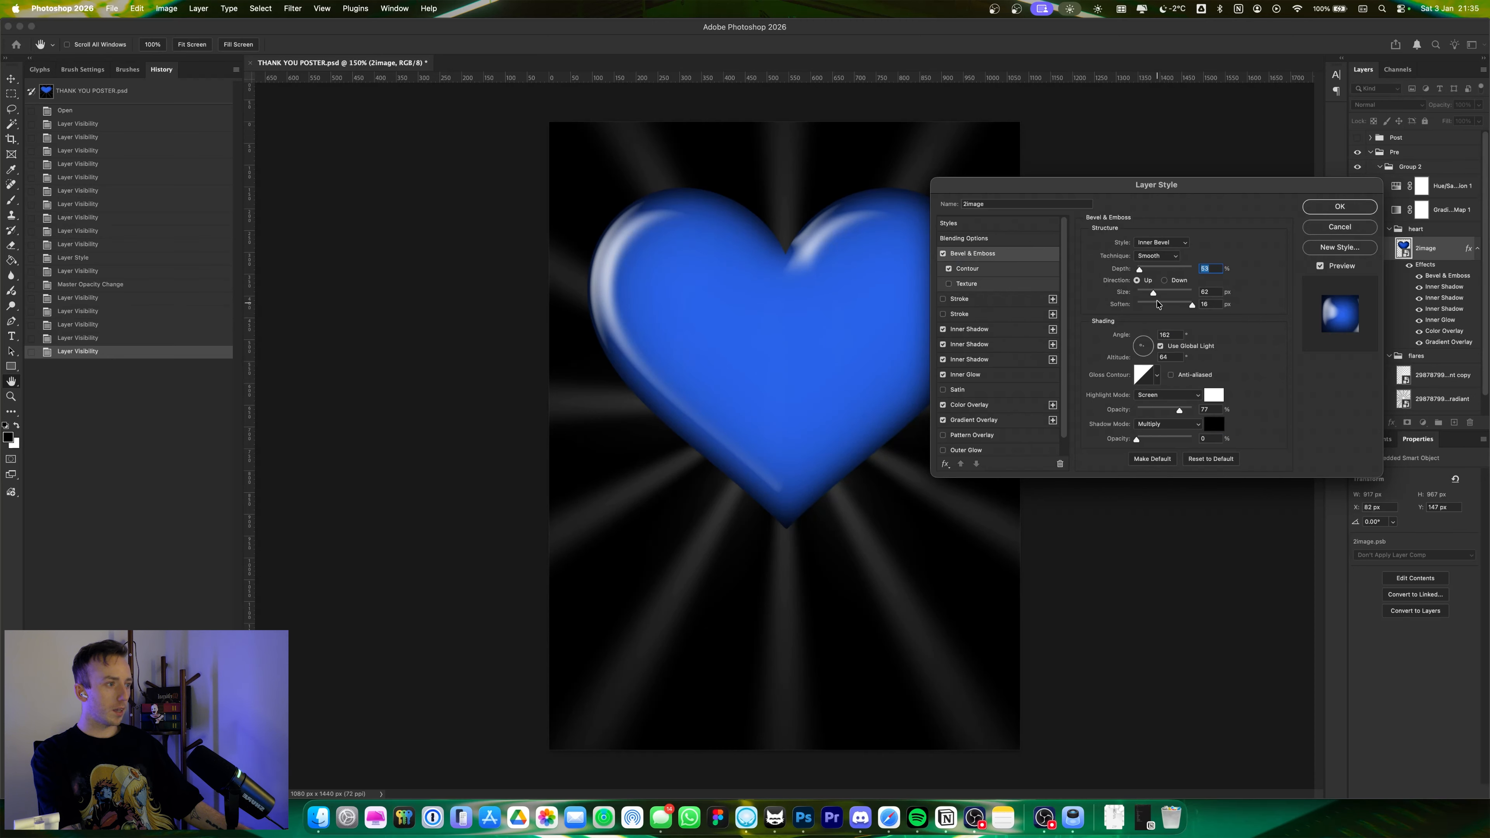
mouse_move(1159, 270)
left_mouse_down()
mouse_move(1179, 272)
mouse_move(1144, 273)
left_mouse_up()
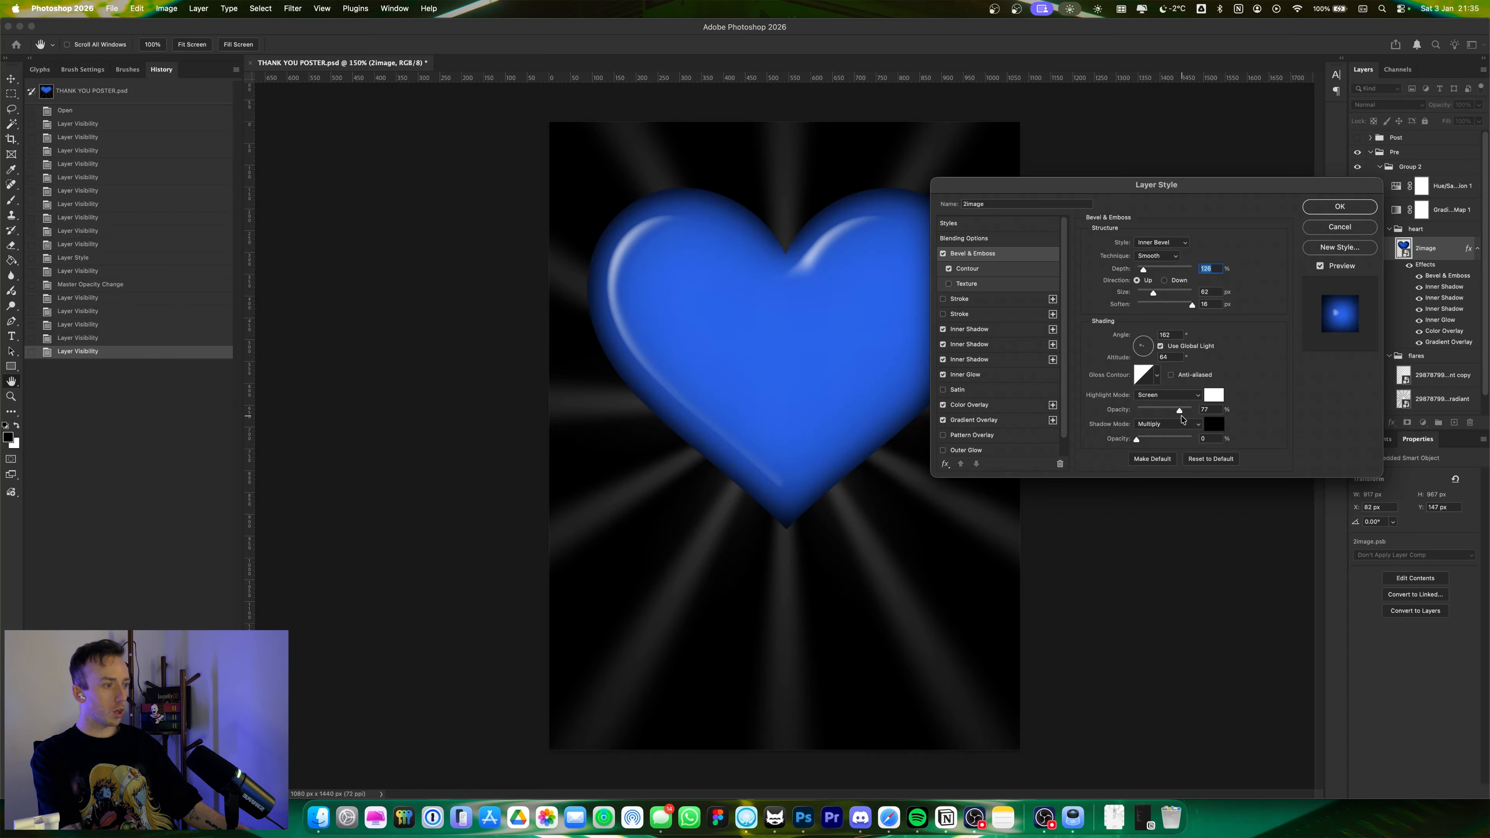
left_click_drag(1181, 410, 1241, 422)
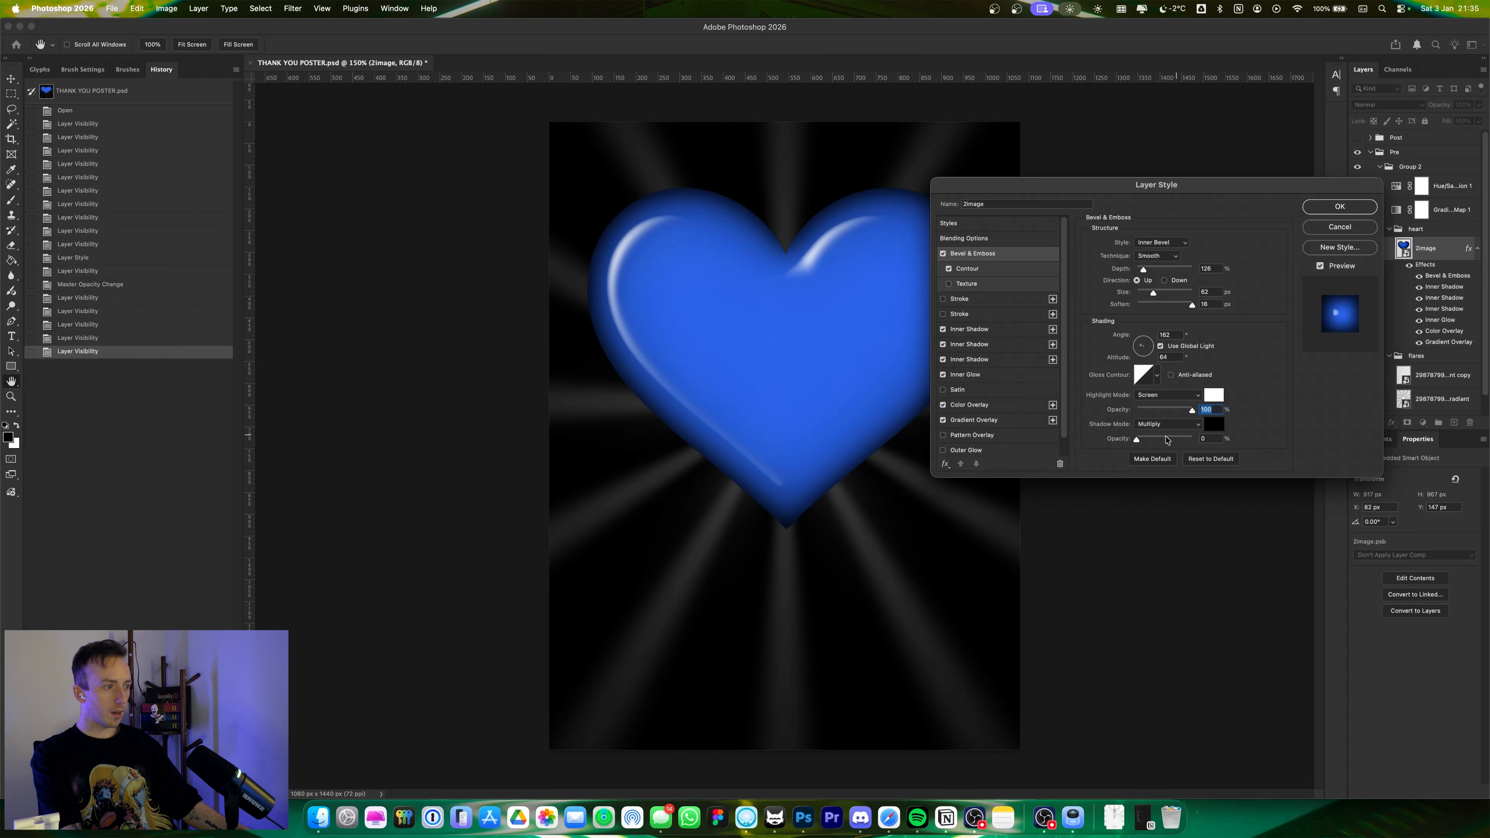
left_click_drag(1139, 442, 1191, 441)
- Open the heart bevel's contour curve in the Contour Editor and try different positions for its middle point
left_click(968, 269)
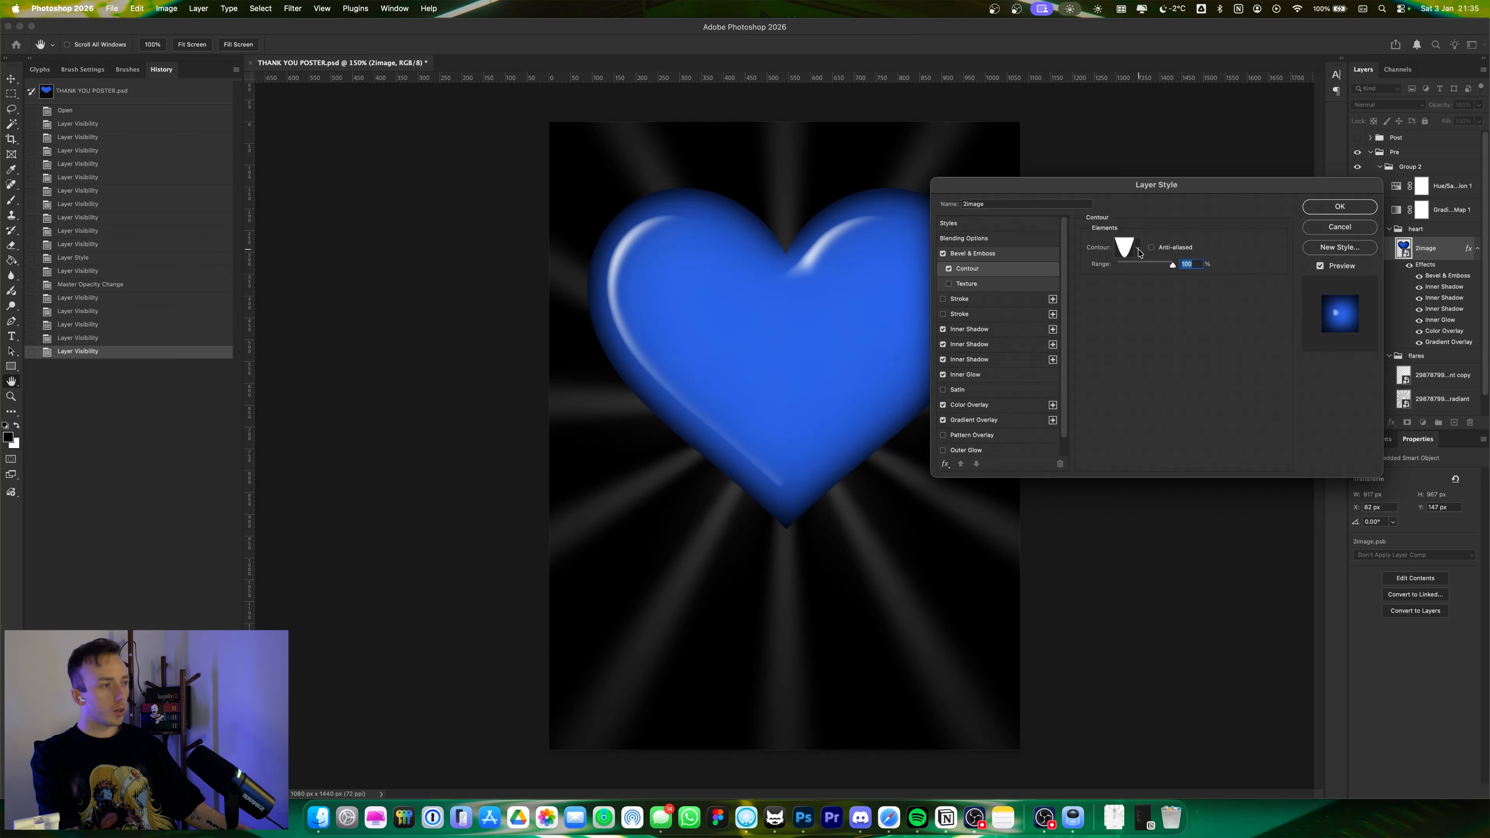
left_click(1139, 251)
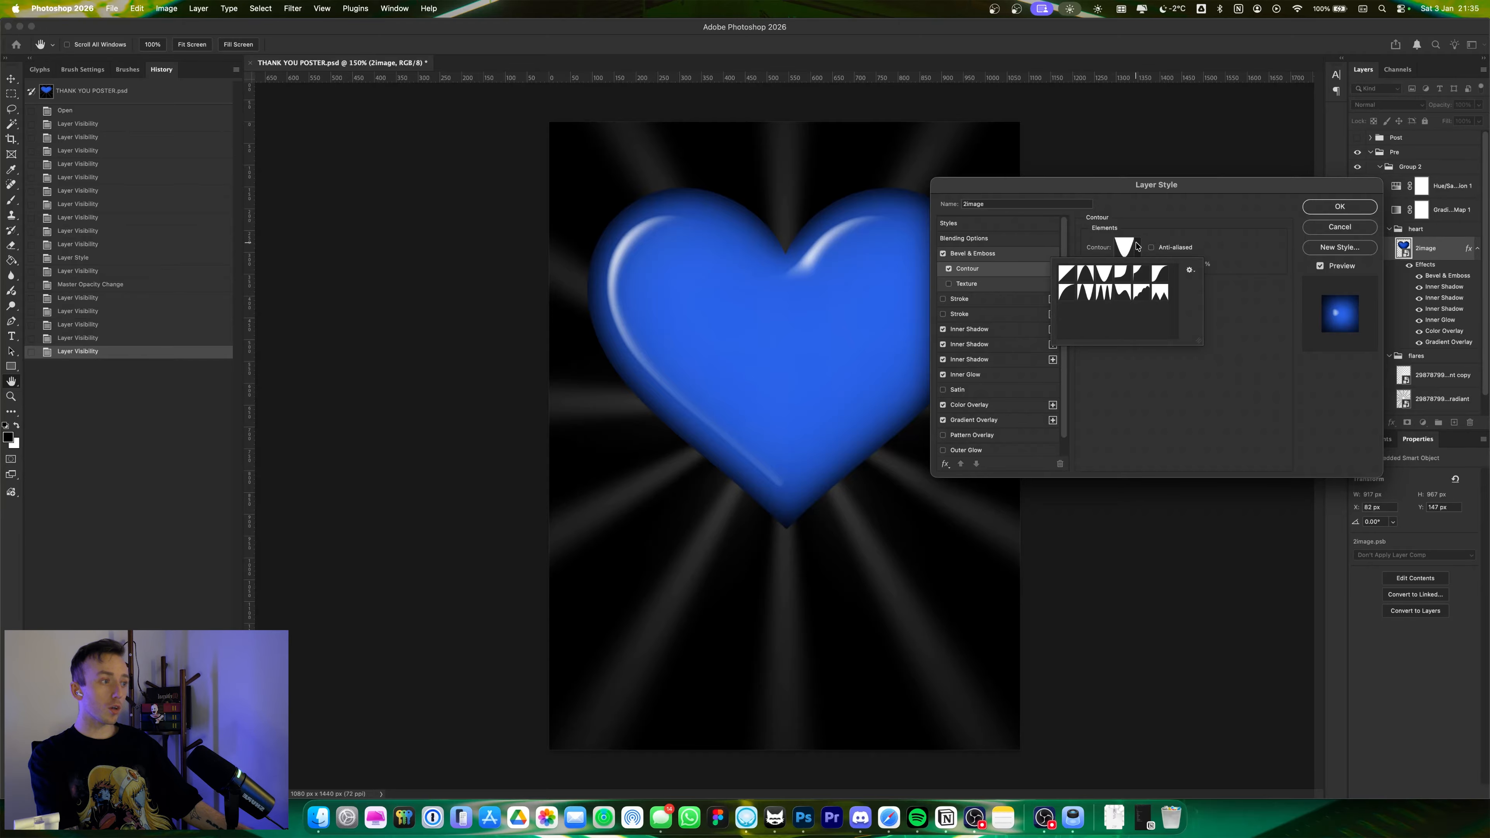
left_click(1121, 249)
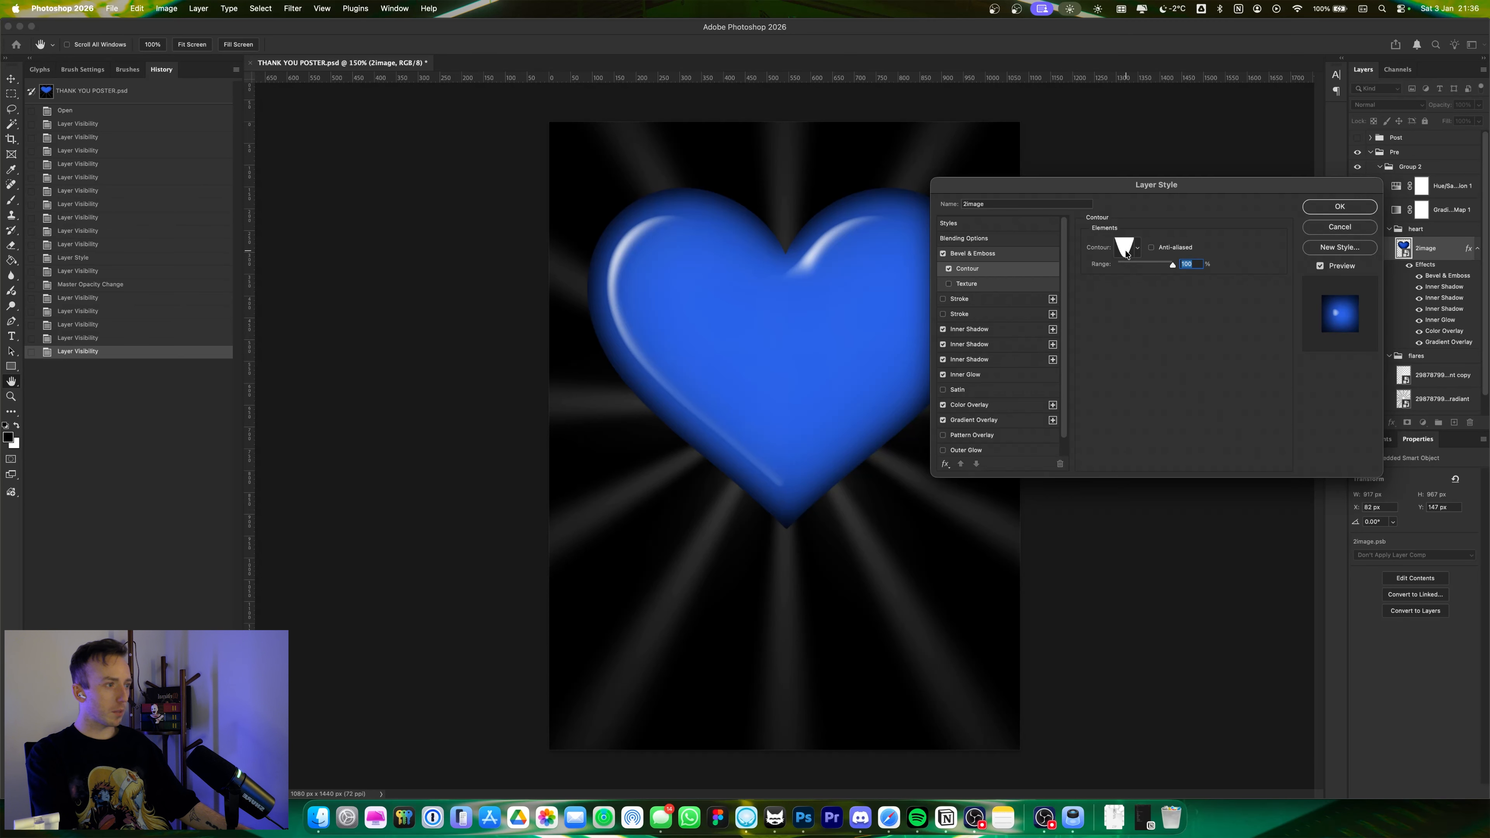
left_click(1126, 254)
left_click_drag(798, 292, 492, 227)
left_click_drag(415, 410, 415, 338)
left_click_drag(417, 266, 423, 416)
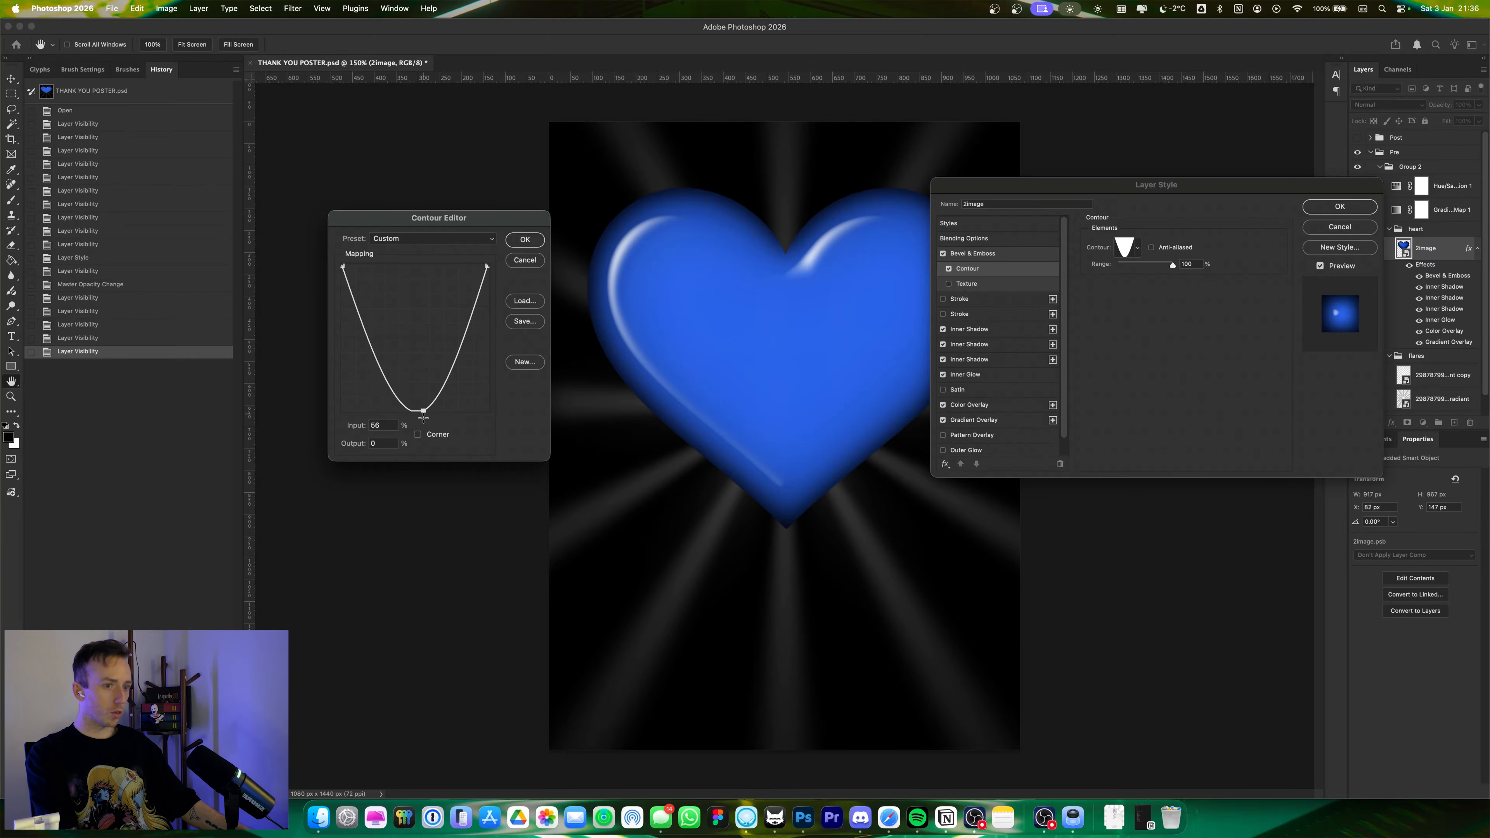
left_click_drag(426, 335, 408, 397)
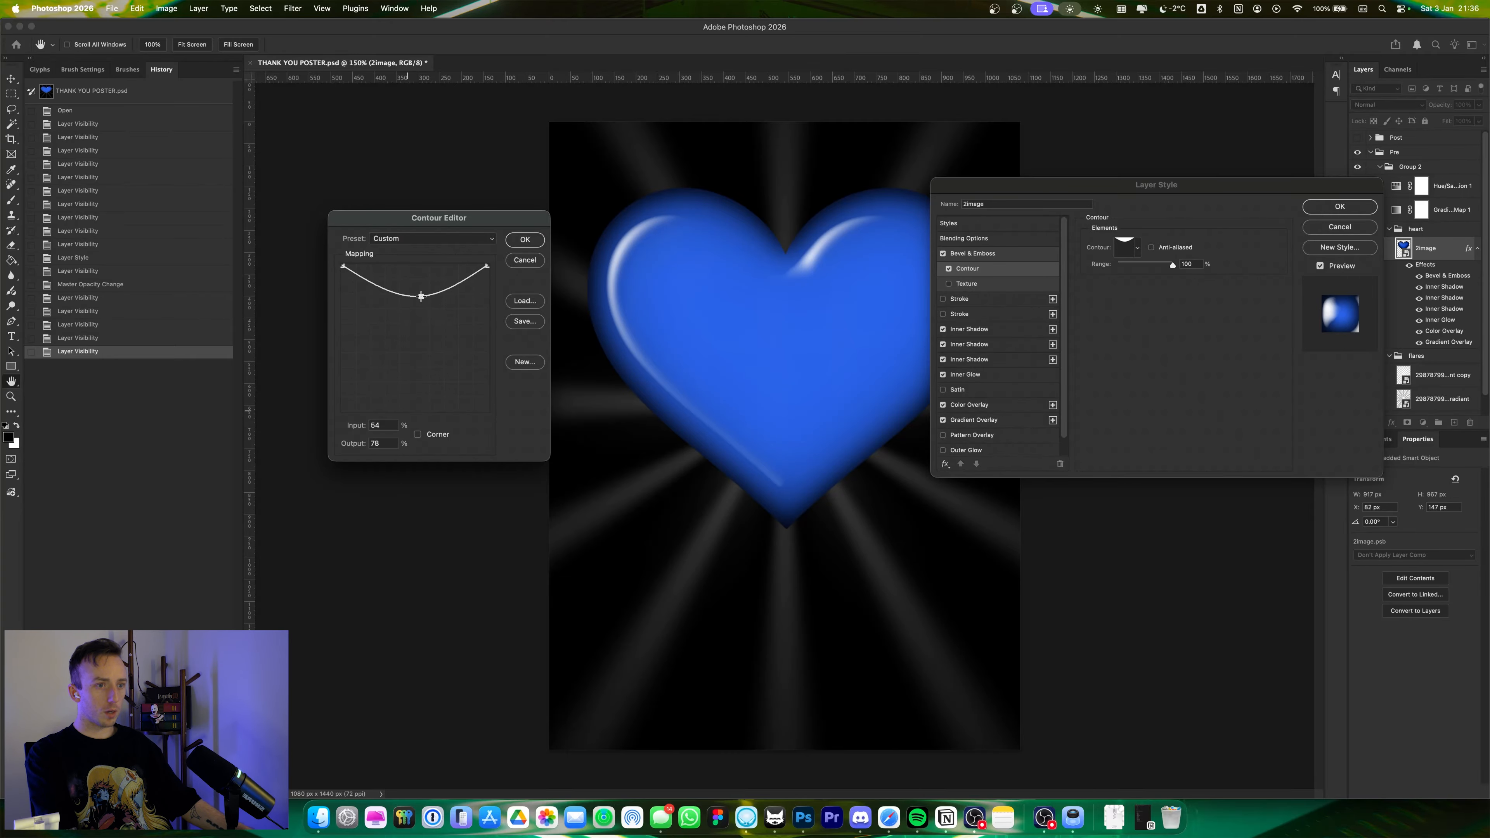
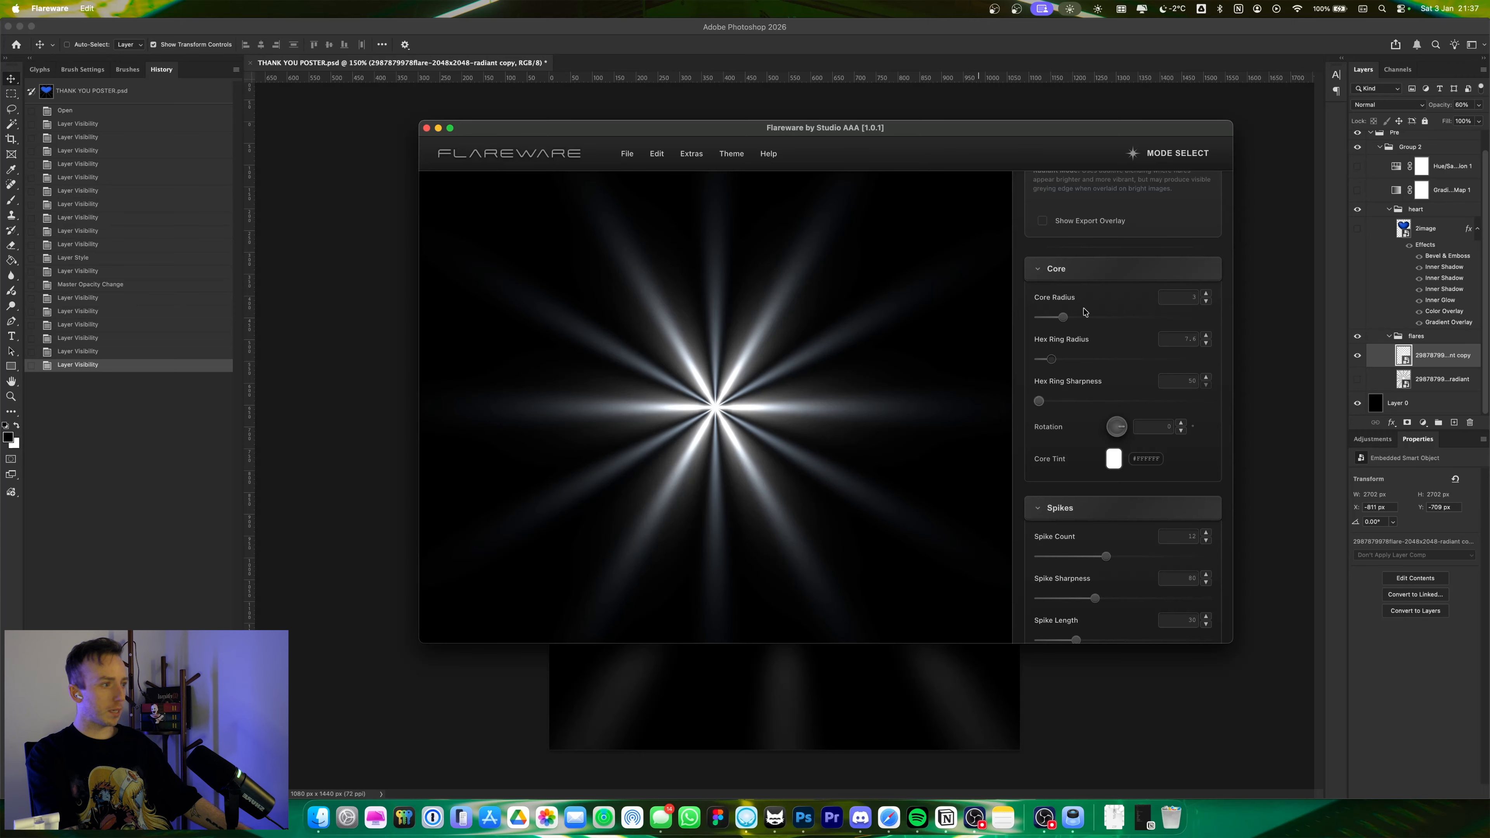
- Raise the flare's core radius to maximum and compare Realistic render mode with Radiant, leaving it on Radiant
left_click_drag(1063, 317, 1209, 319)
scroll(1097, 334, "up", 3)
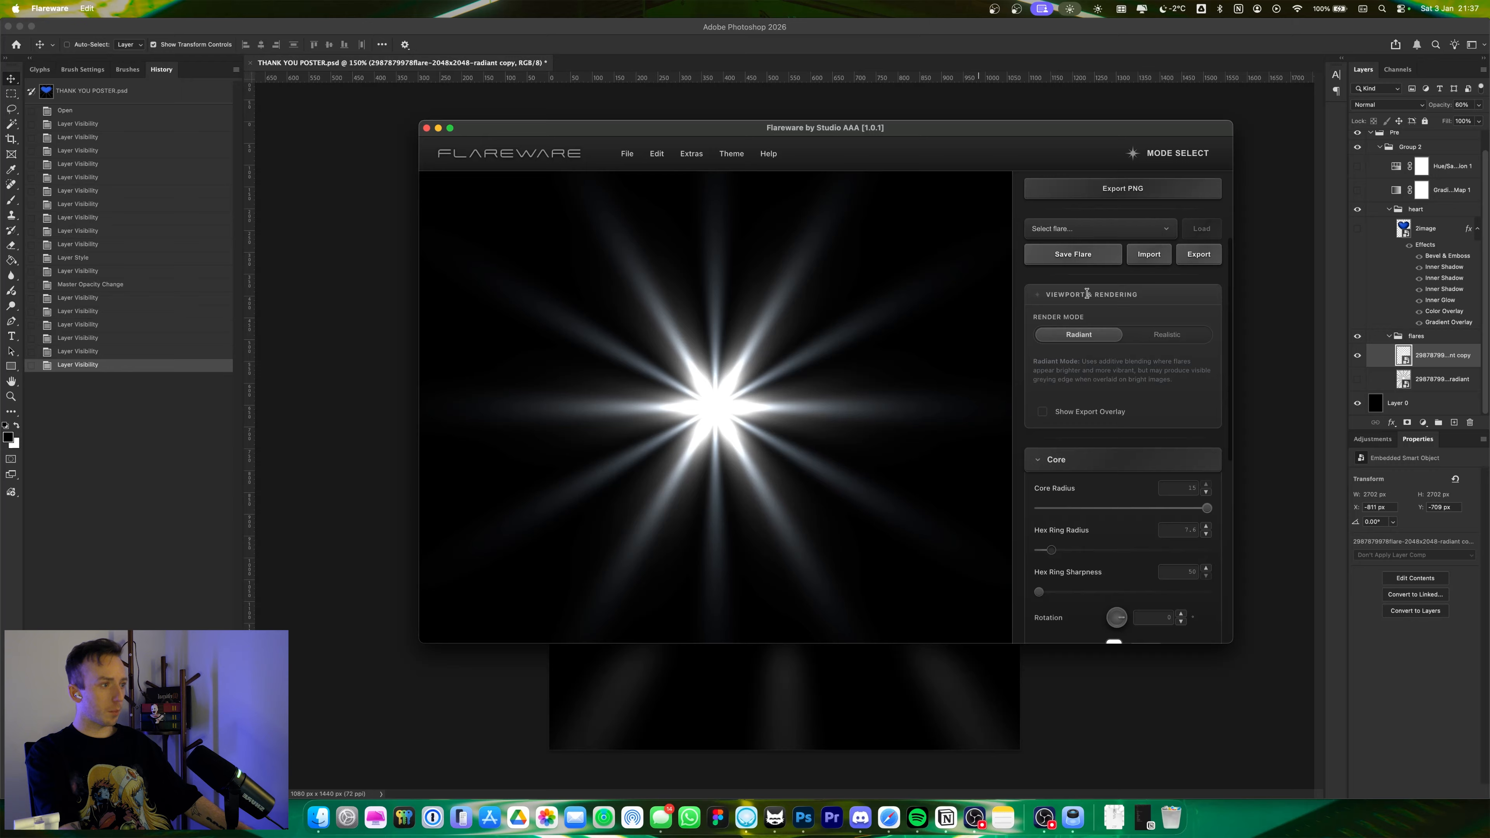
left_click(1152, 333)
left_click(1082, 335)
- Try different hex ring sharpness and radius values, leaving both at their minimum with the core radius at maximum
scroll(1082, 338, "down", 5)
left_click_drag(1052, 290, 1024, 312)
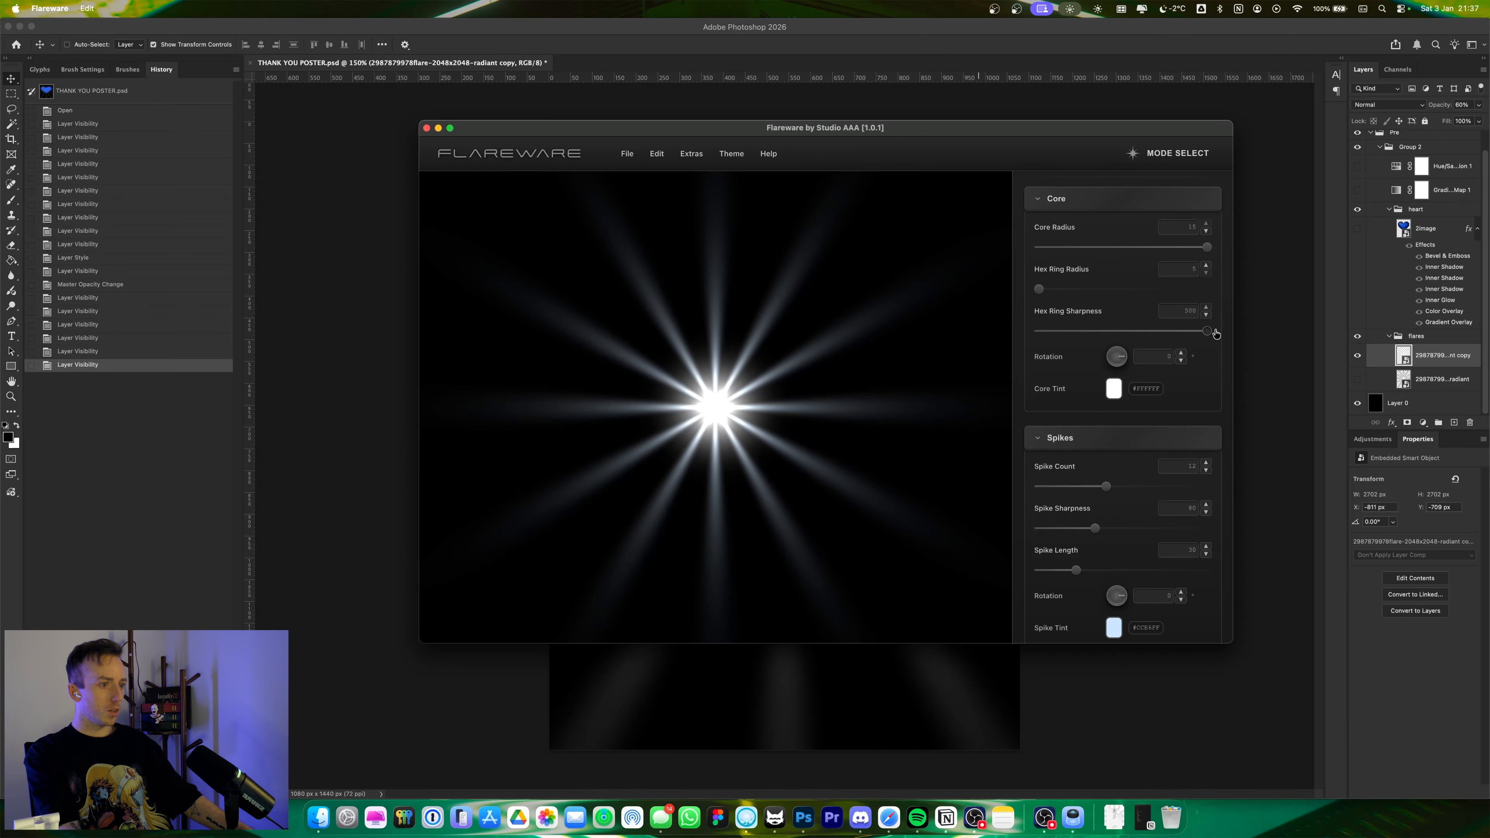
mouse_move(1043, 290)
left_mouse_down()
mouse_move(1290, 277)
mouse_move(1033, 294)
left_mouse_up()
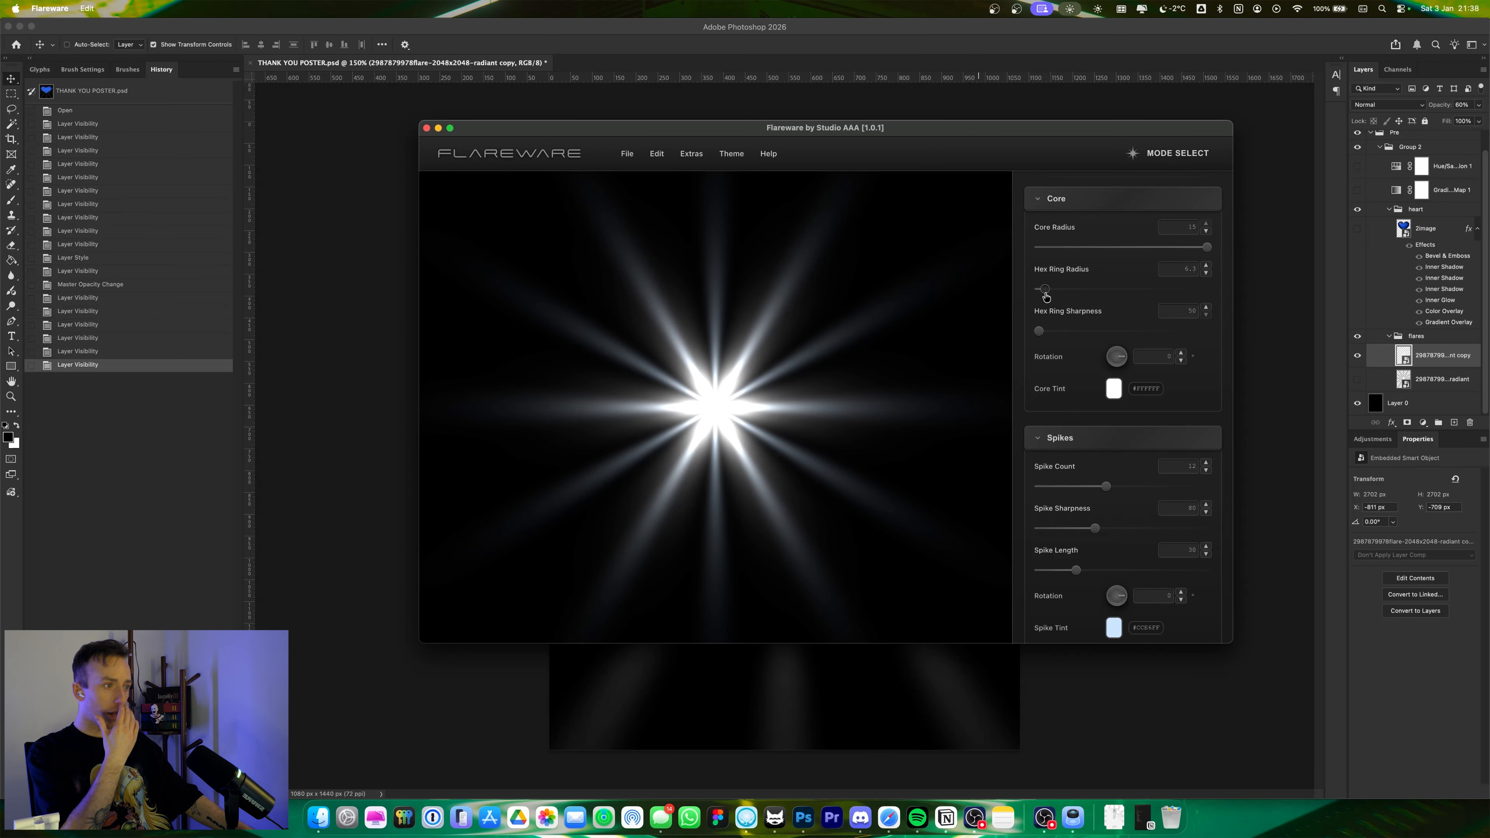
left_click_drag(1207, 249, 1324, 241)
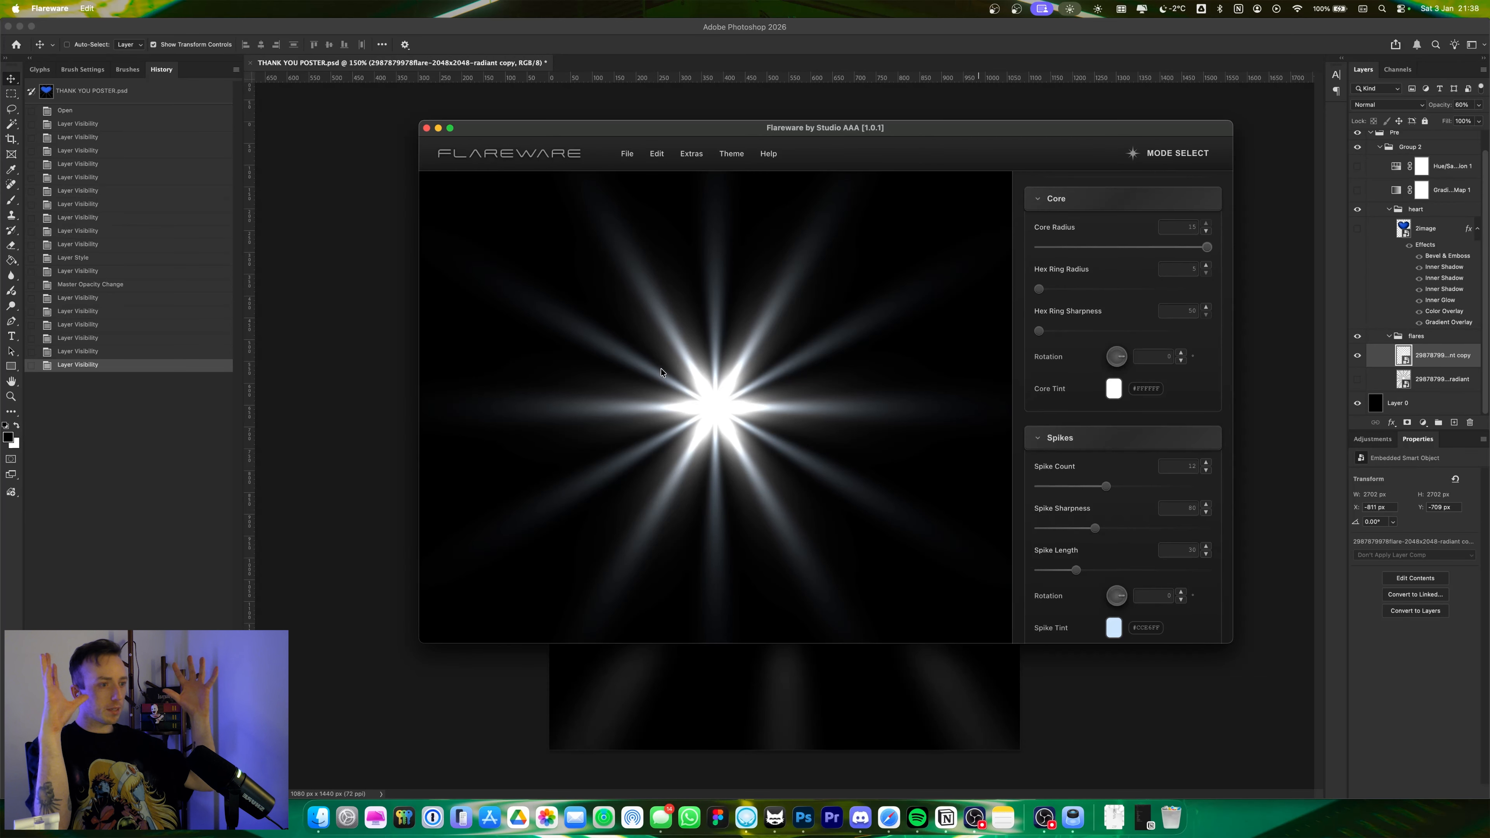
- Turn the export overlay on to check the flare's export area, and hide it again
scroll(1048, 482, "up", 5)
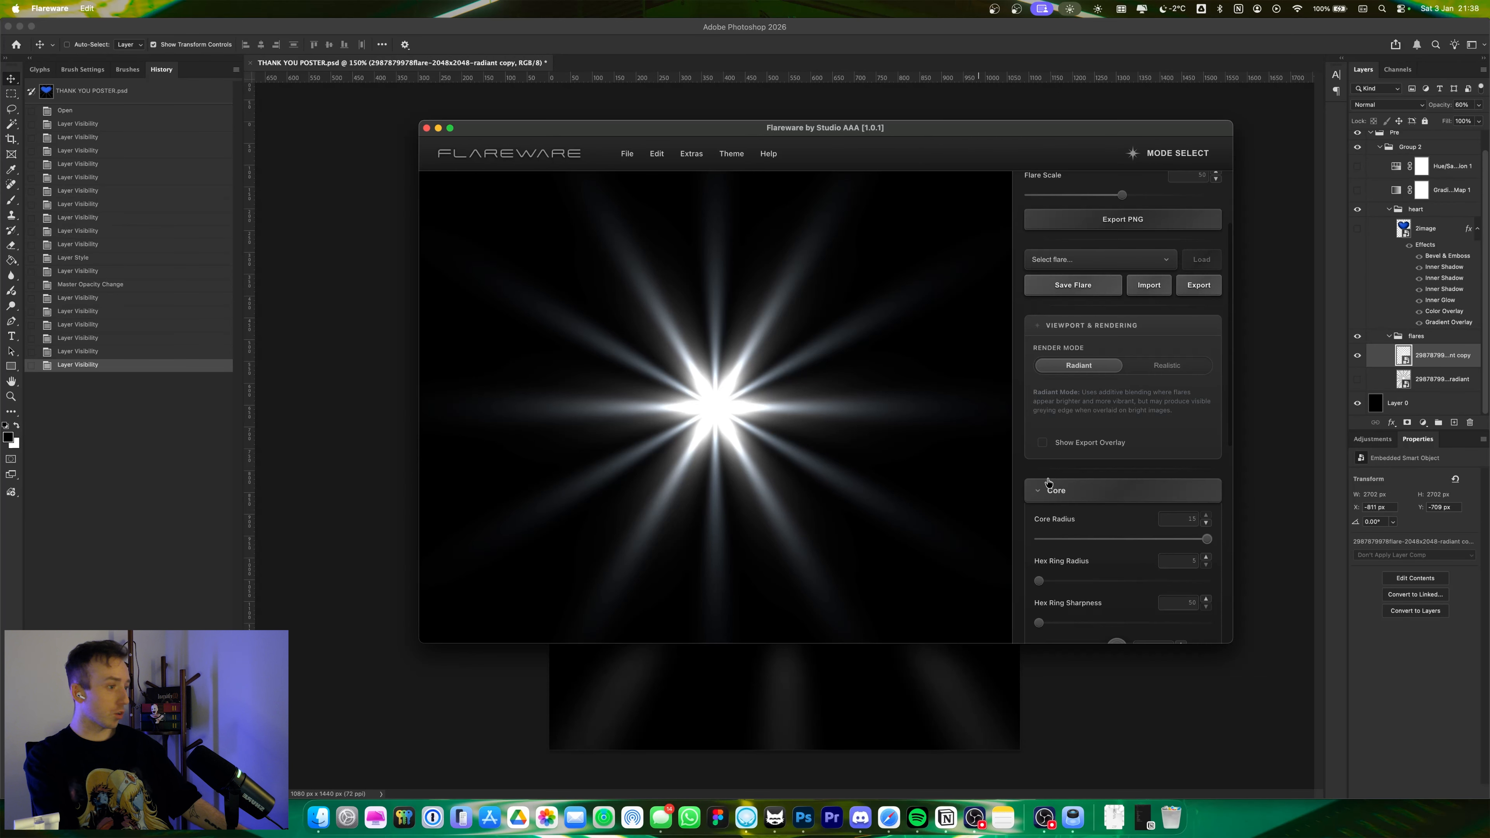
left_click(1042, 442)
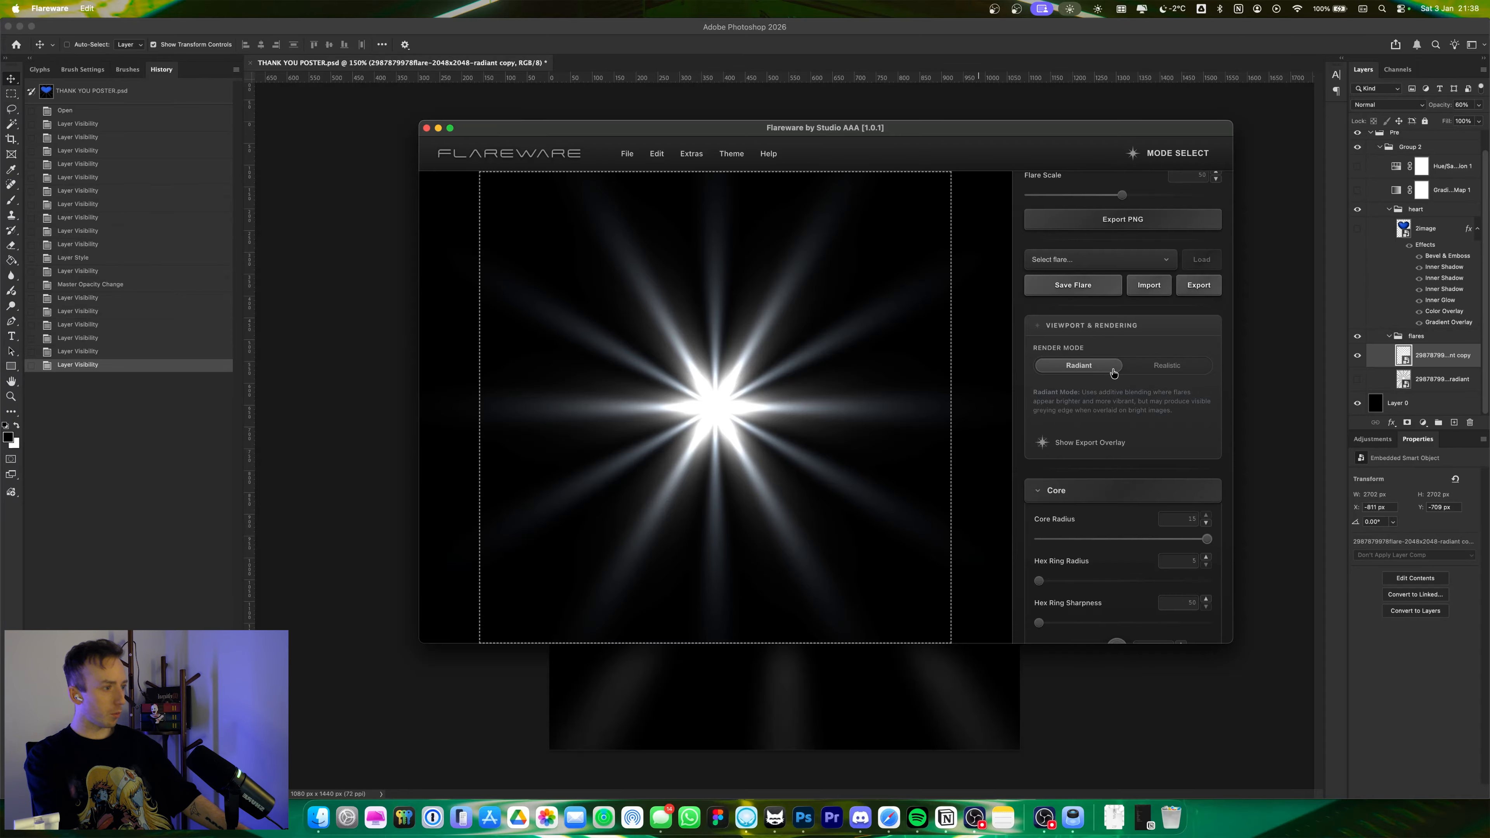
left_click(1096, 443)
- Switch to Photoshop to view the poster's rays, return to Flareware to review its settings, and leave it again
left_click(1315, 295)
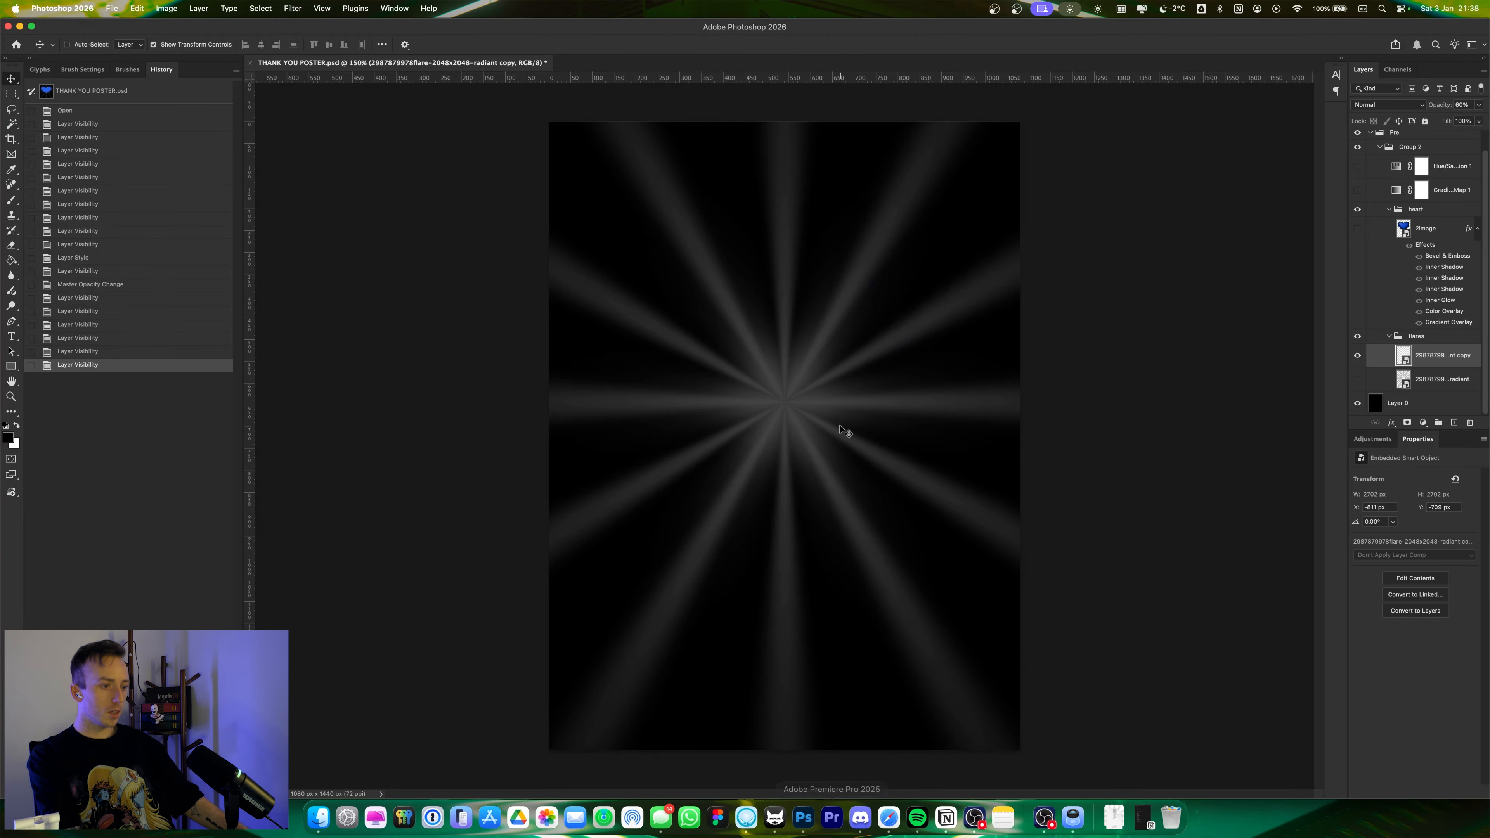
left_click(734, 817)
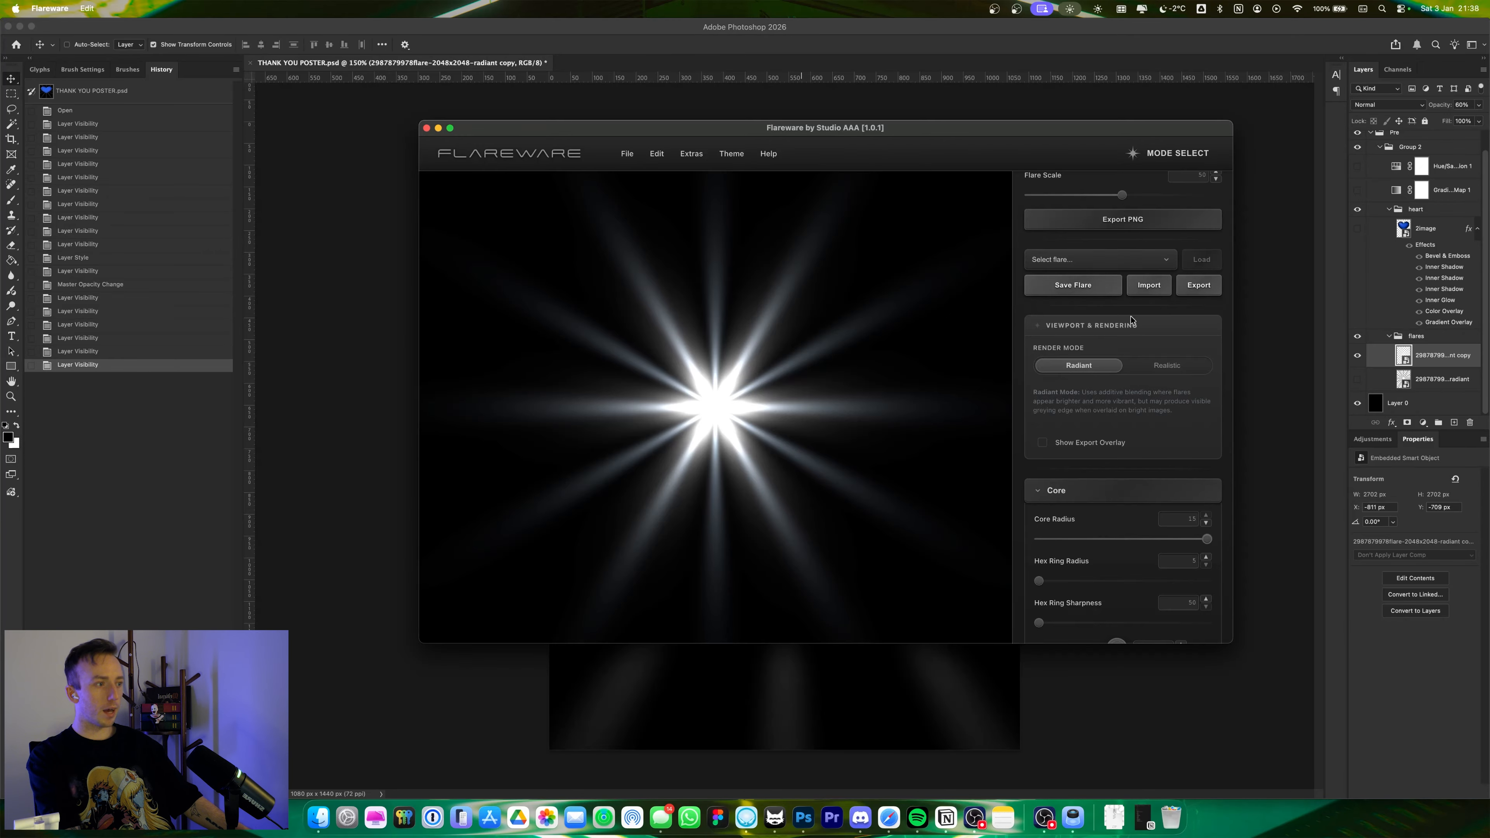
scroll(1132, 323, "down", 4)
left_click(1432, 373)
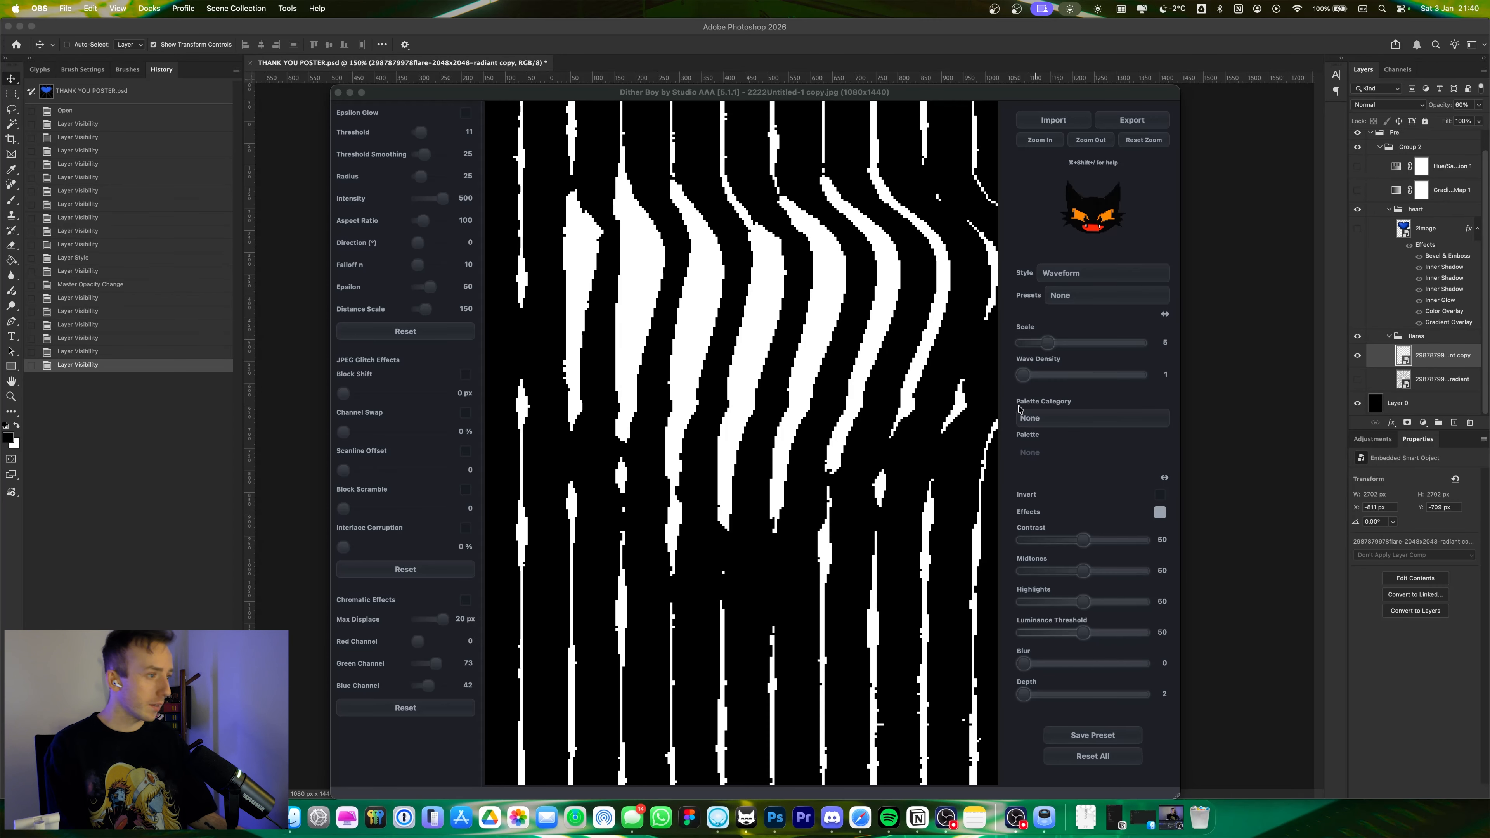
- Set the Waveform dither to scale 1 and wave density 4, with contrast and luminance threshold at 100 and midtones and highlights at 0
left_click_drag(849, 88, 816, 65)
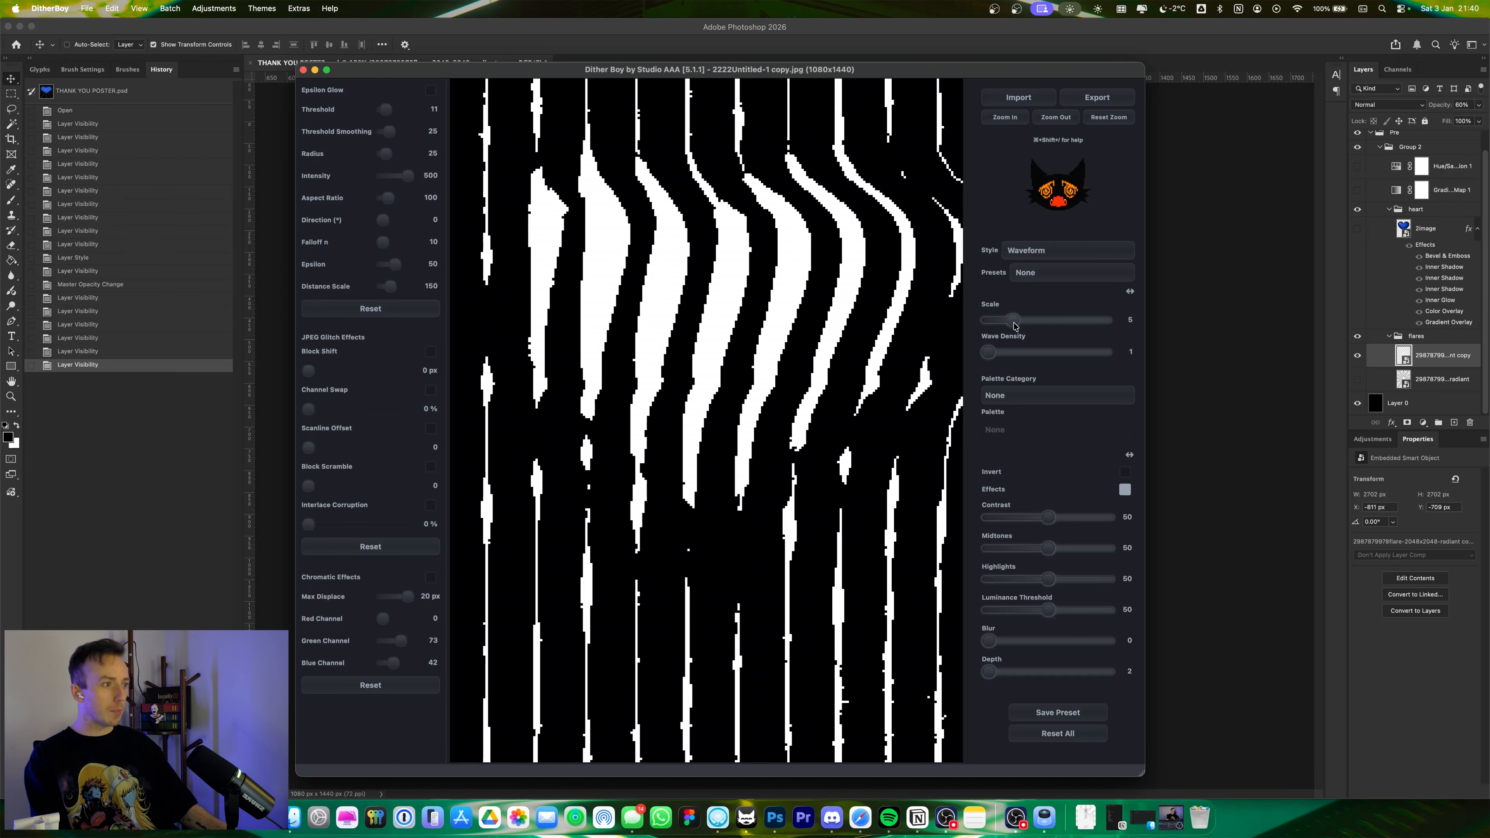
left_click_drag(1014, 325, 984, 329)
left_click_drag(1049, 518, 1108, 610)
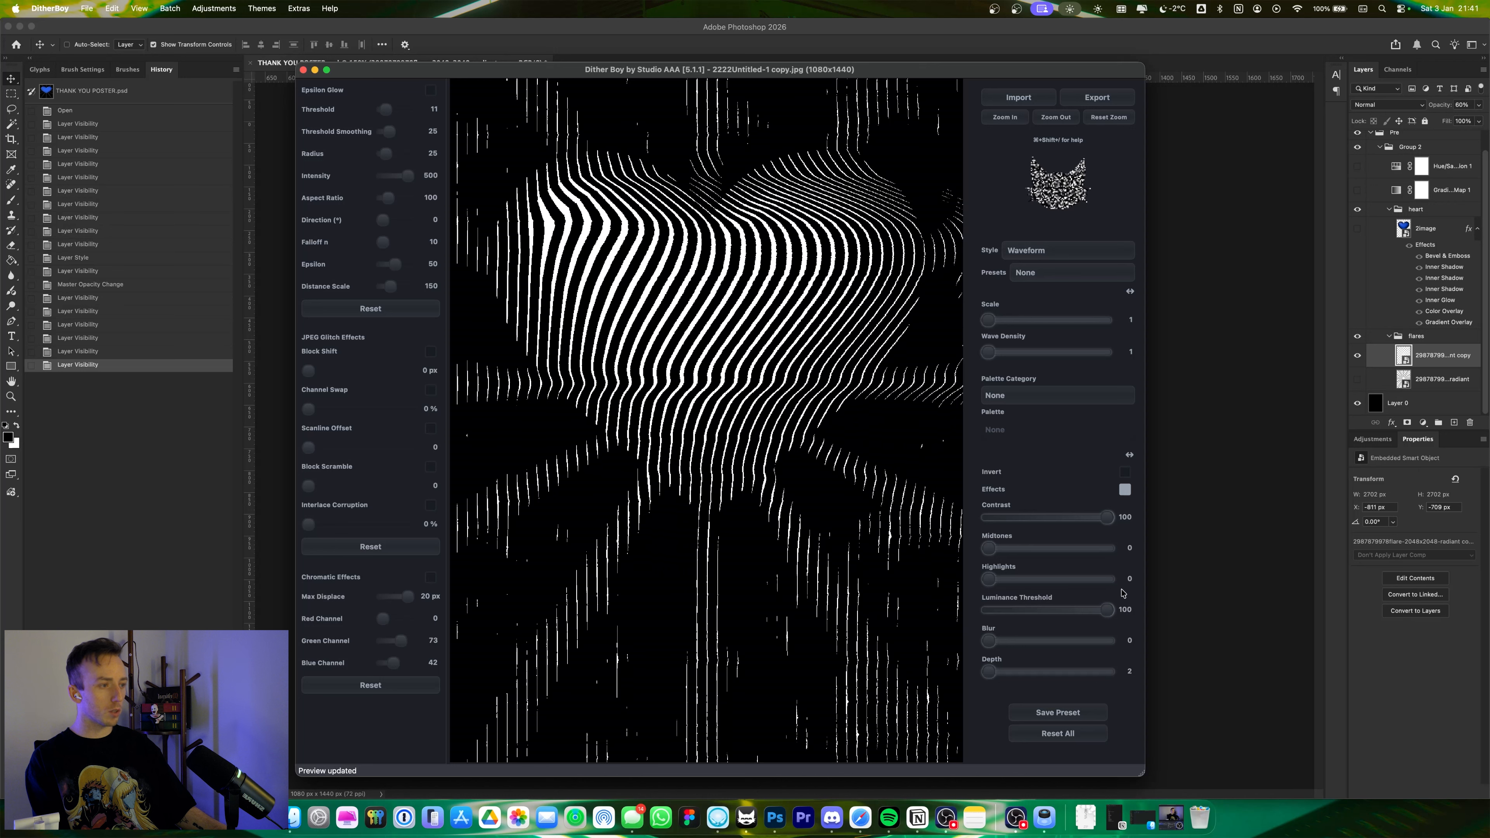
left_click_drag(988, 352, 1011, 356)
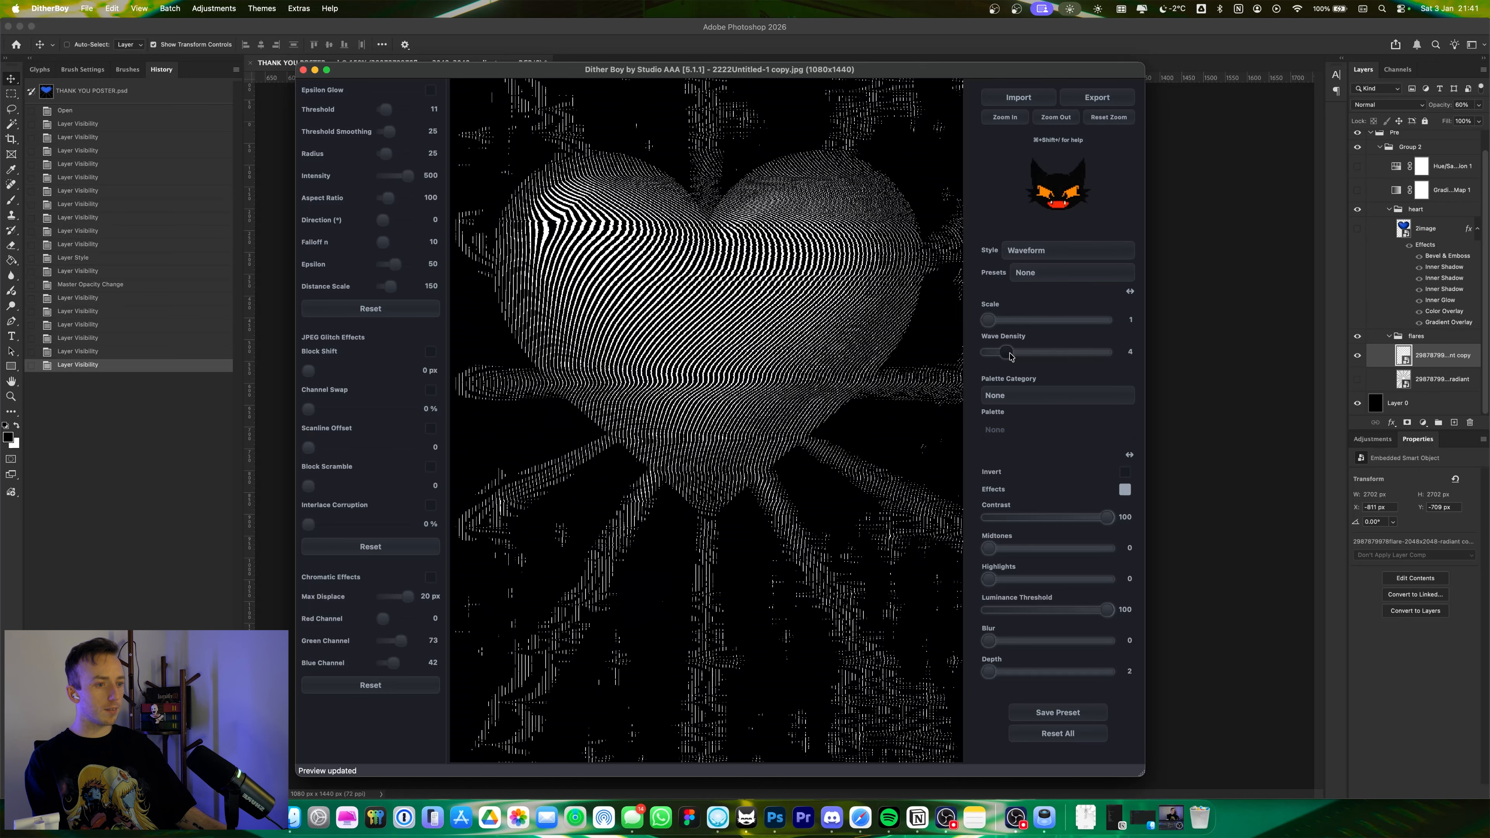
- Color the dithered heart with the Source 4 palette from the Source category
left_click(1010, 401)
left_click(1011, 417)
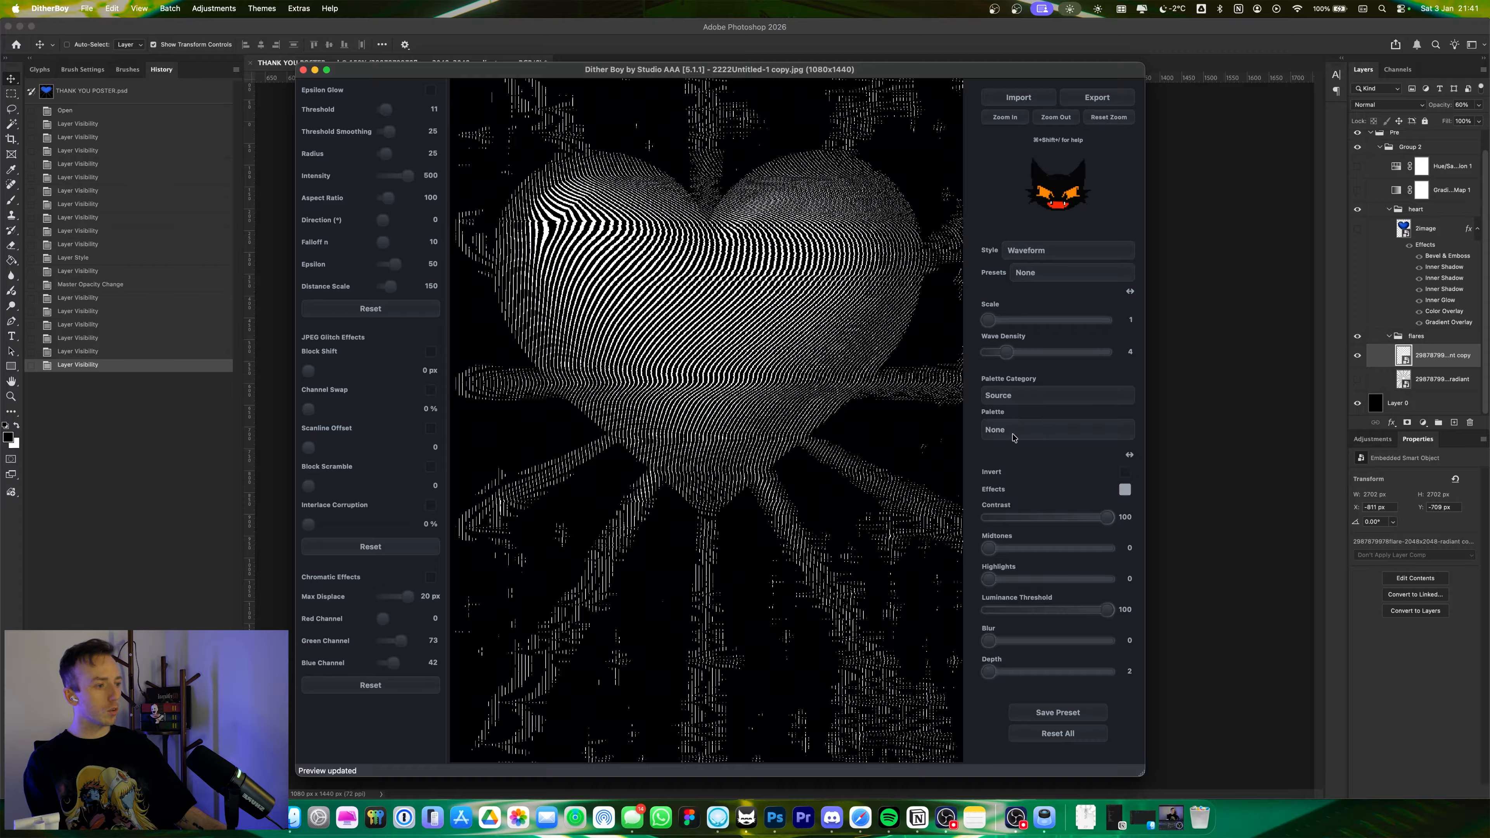
left_click(1015, 431)
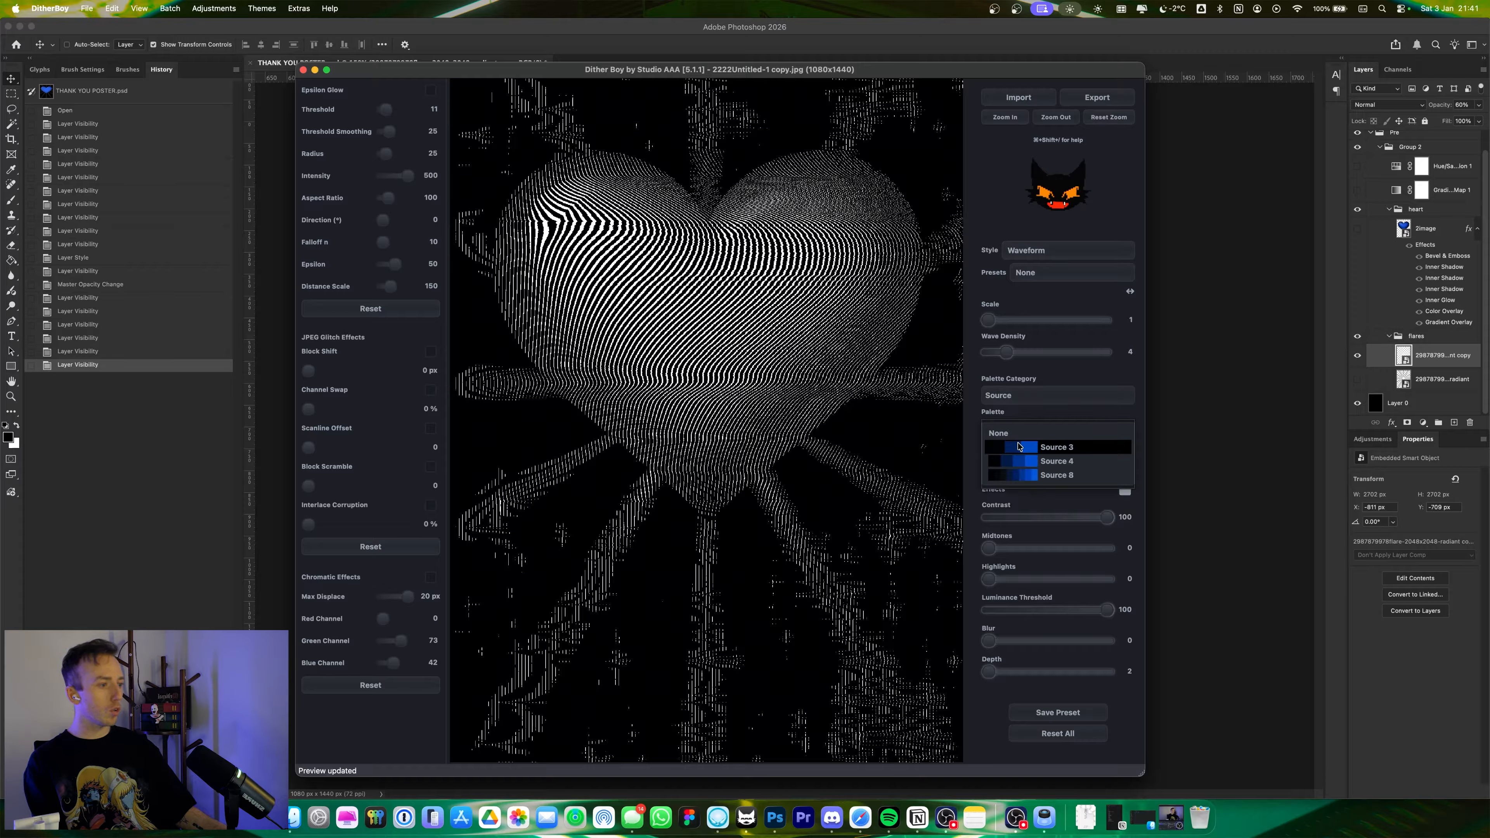
left_click(1050, 462)
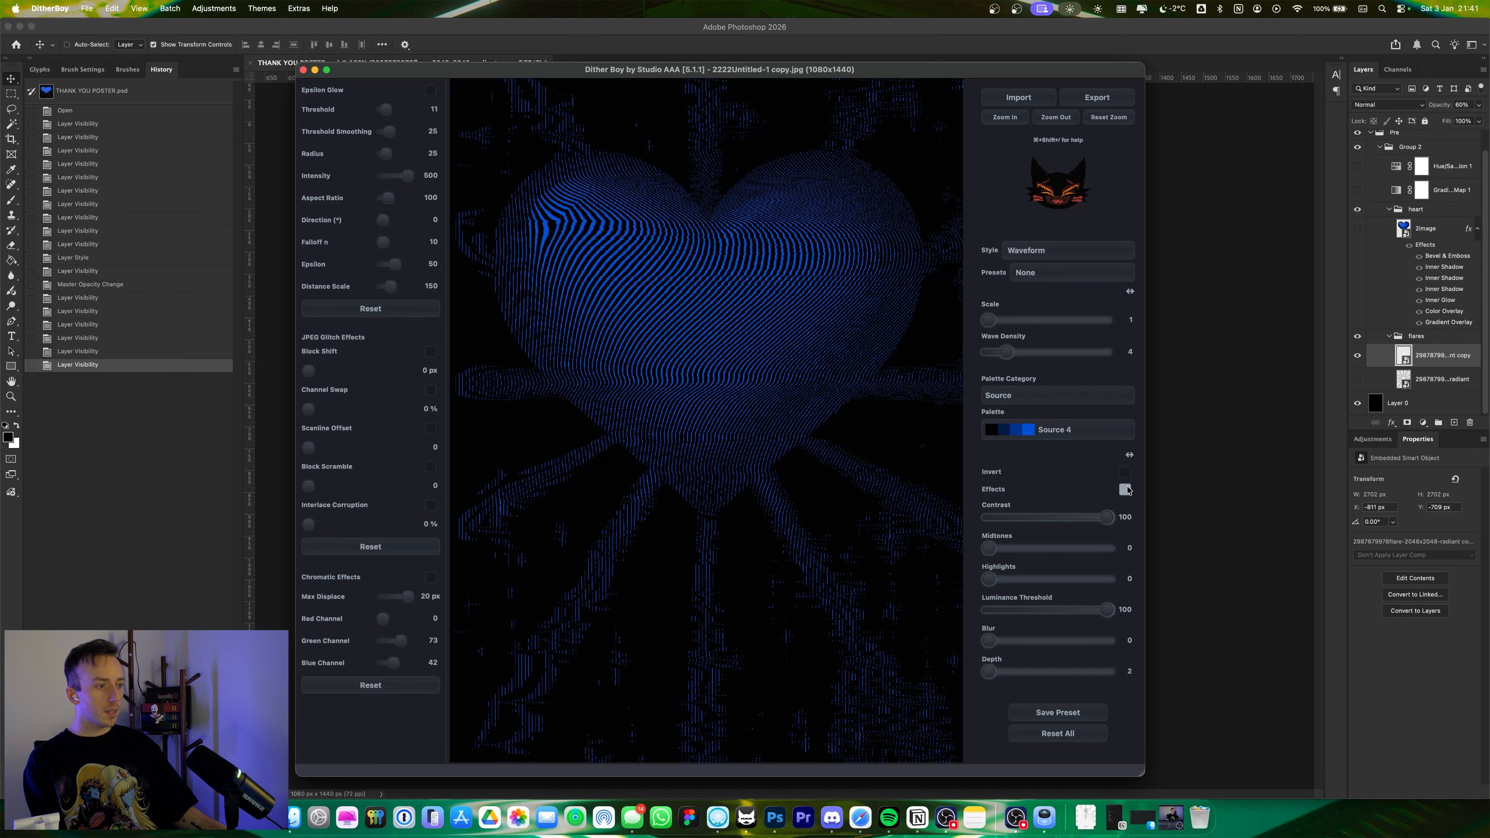
- Enable Epsilon Glow with threshold 2, radius 10 and epsilon 80, and turn on Chromatic Effects
left_click(430, 92)
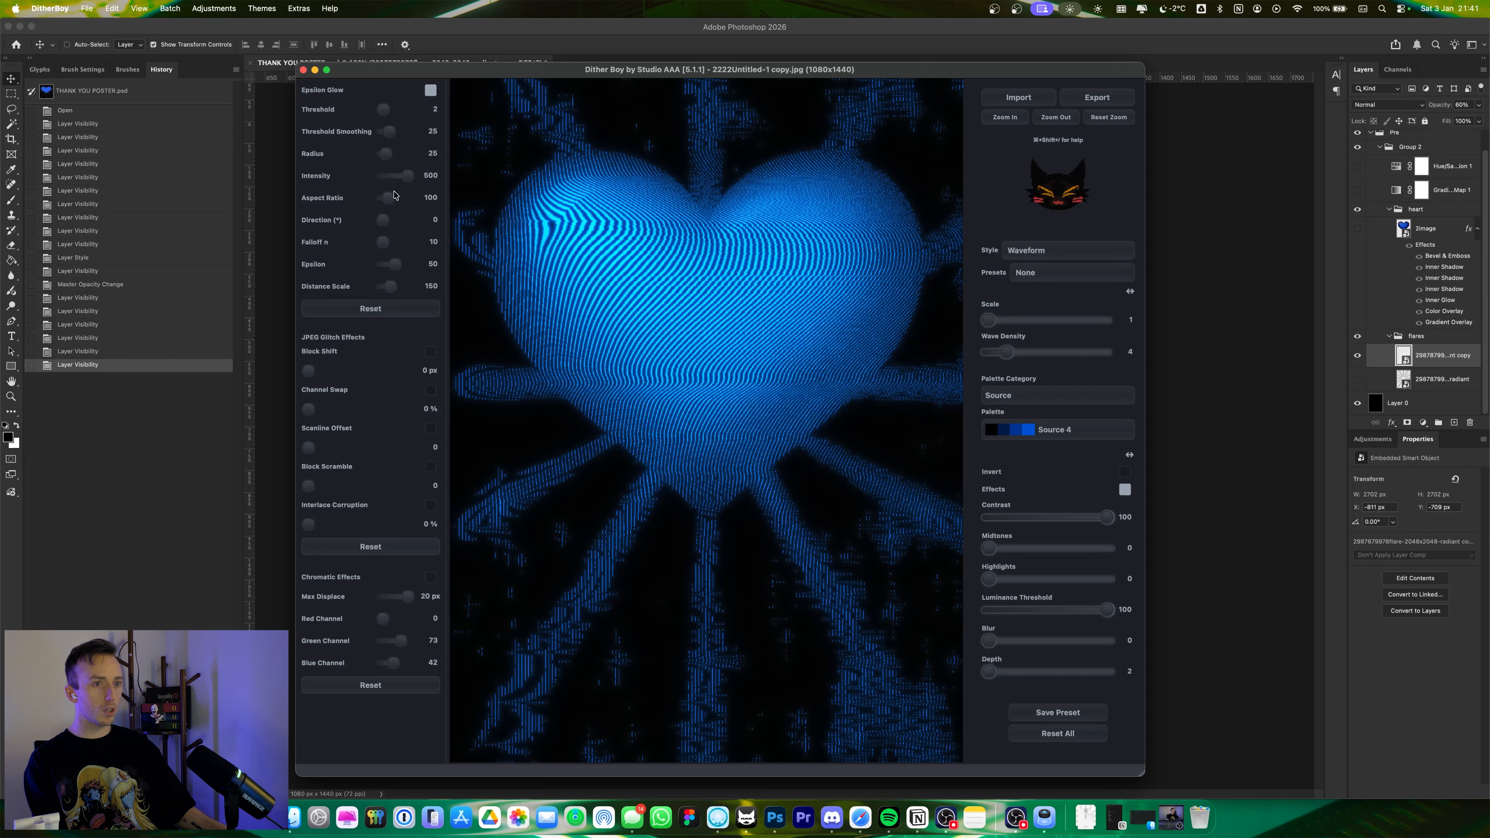
left_click_drag(393, 265, 396, 265)
left_click_drag(385, 153, 383, 154)
left_click(430, 579)
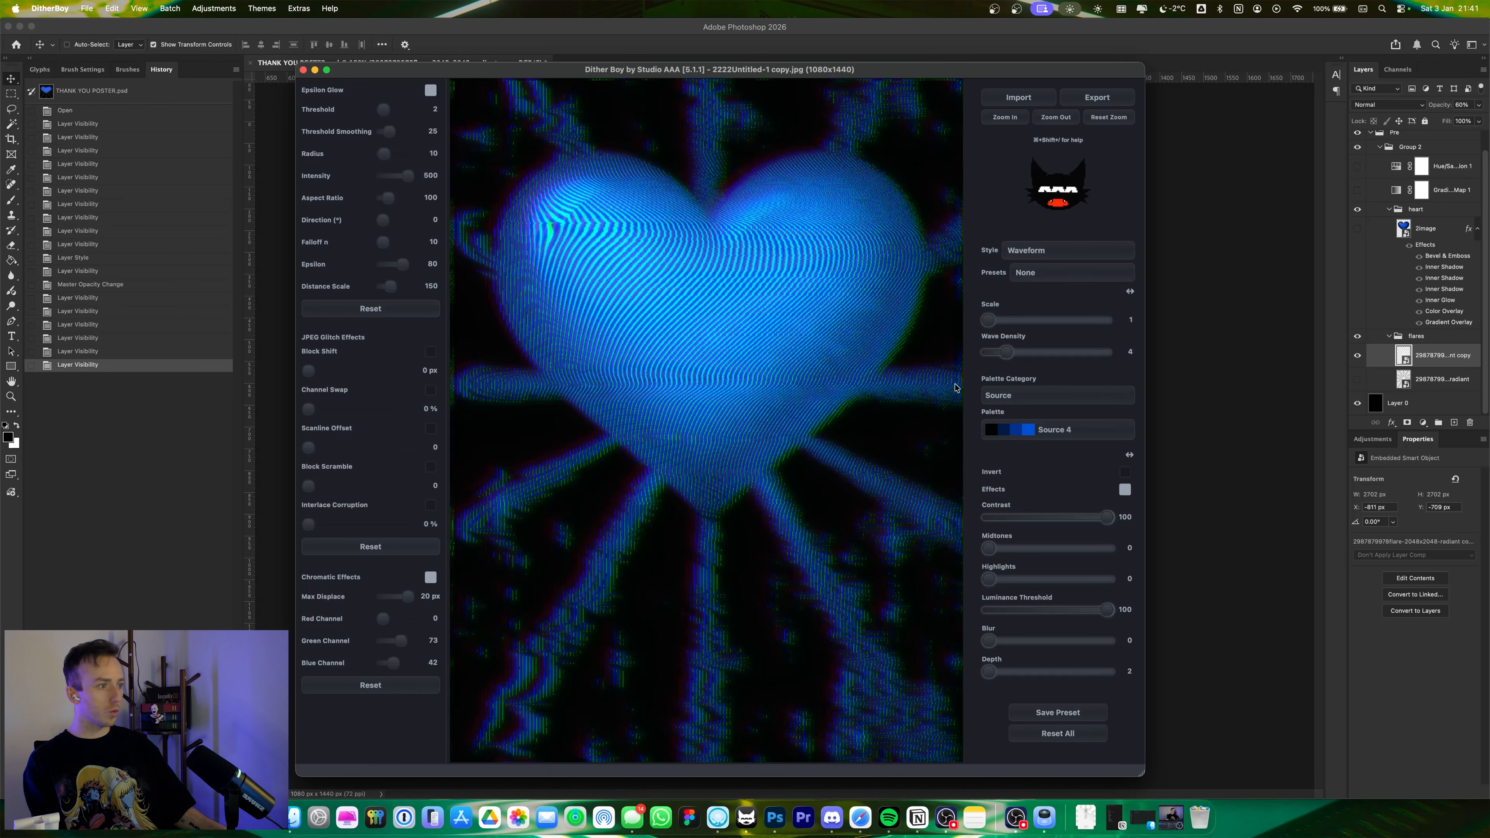
- Set the wave density to 5 and the contrast to 75, keeping midtones at 0
left_click_drag(1007, 354, 1014, 353)
mouse_move(1107, 517)
left_mouse_down()
mouse_move(1054, 525)
mouse_move(1100, 526)
mouse_move(1080, 526)
left_mouse_up()
mouse_move(989, 548)
left_mouse_down()
mouse_move(1027, 548)
mouse_move(989, 547)
left_mouse_up()
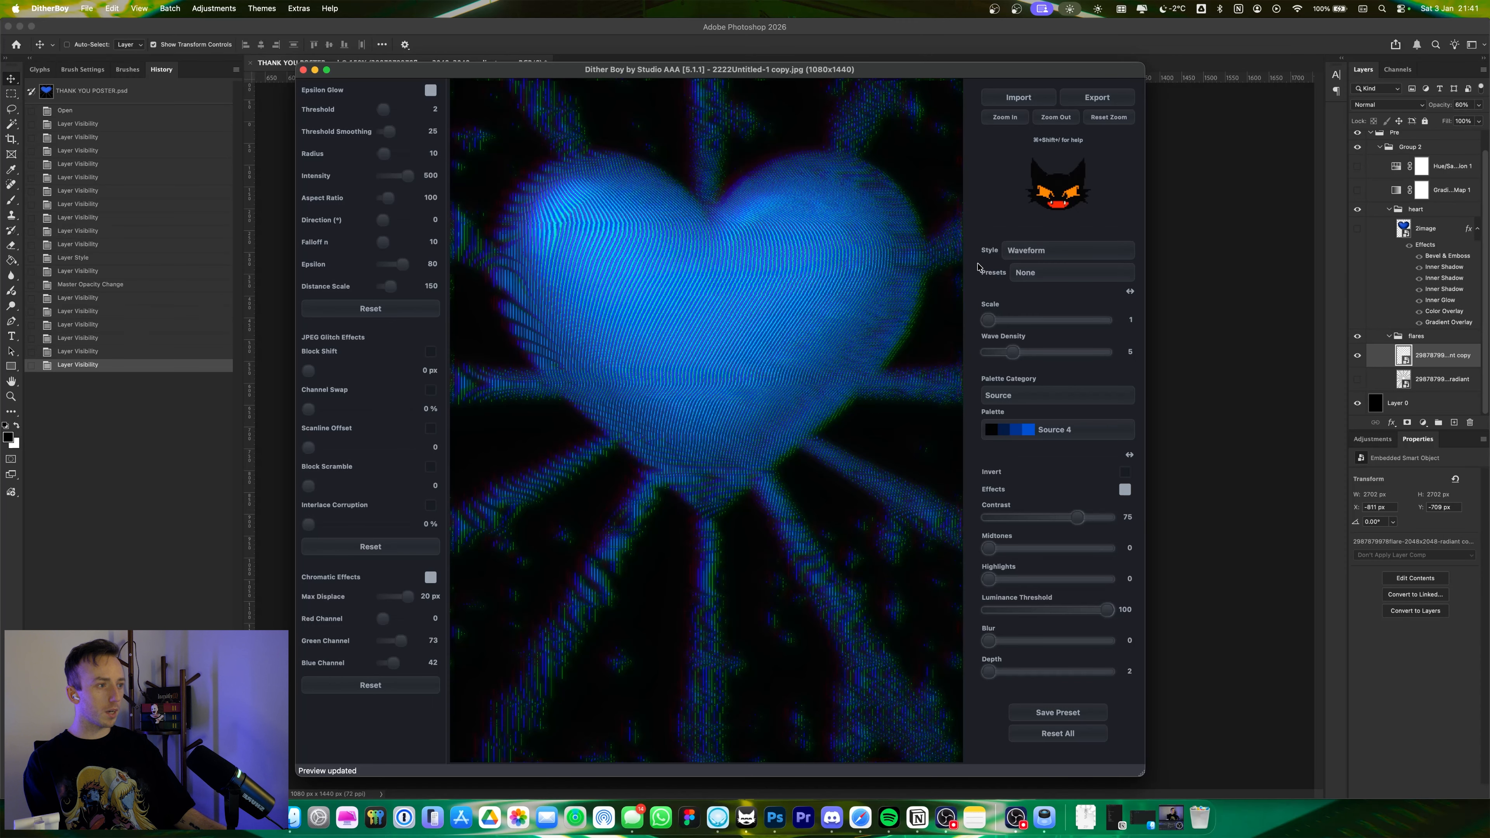
- Examine the dithered waves up close, compare them with the finished poster in Photoshop, and return to Dither Boy to inspect the rays
left_click(1019, 118)
left_click(1019, 117)
left_click(1019, 118)
left_click_drag(669, 226, 875, 488)
left_click(1245, 257)
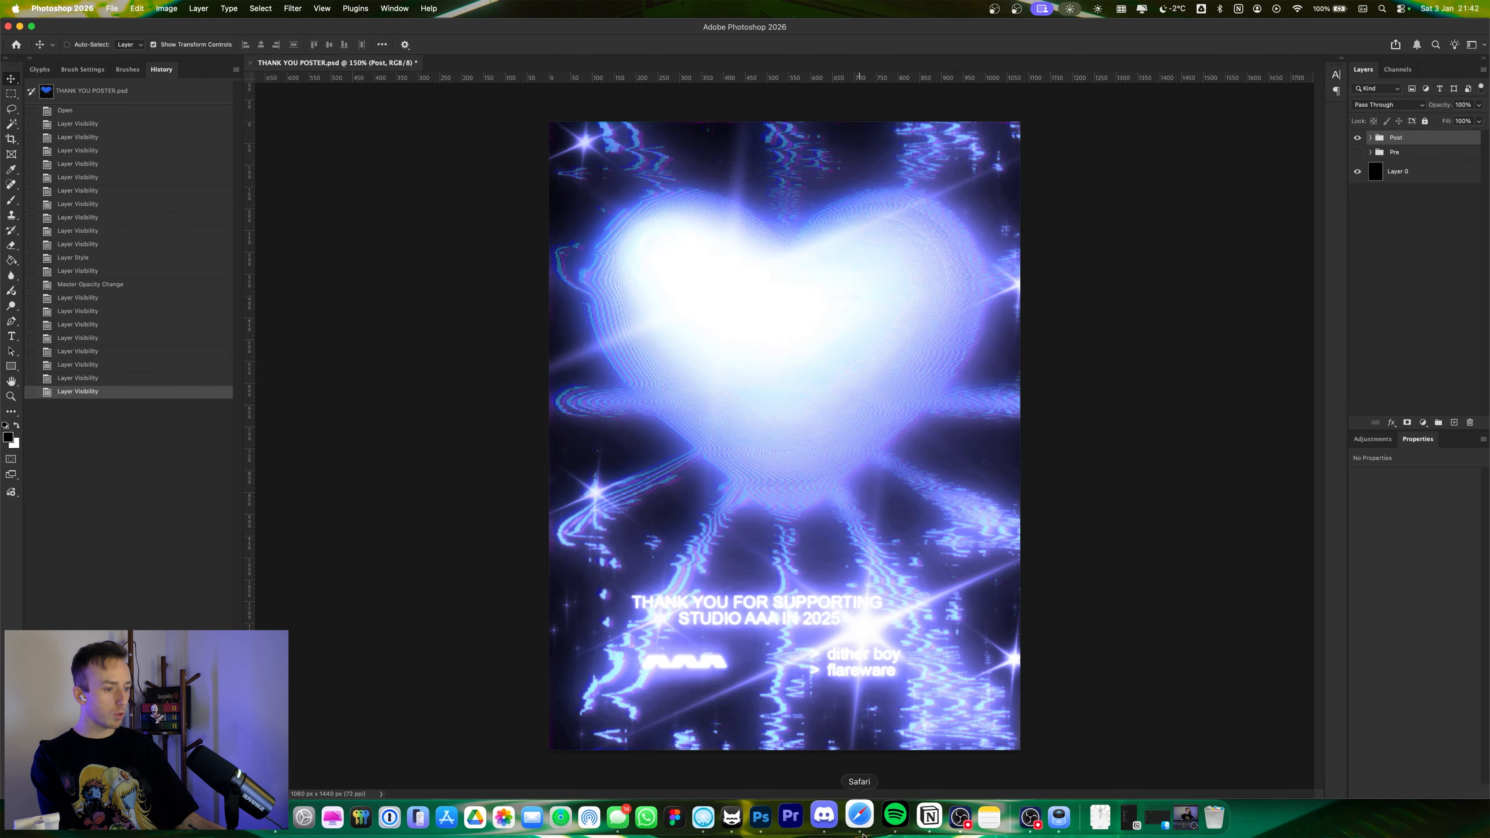
left_click(746, 817)
left_click_drag(775, 468, 810, 117)
left_click_drag(728, 485, 772, 286)
- Set the blur to 38 and compare wave densities of 4 and 5 on the lower rays
left_click_drag(990, 641, 1036, 646)
left_click_drag(1016, 357, 1009, 356)
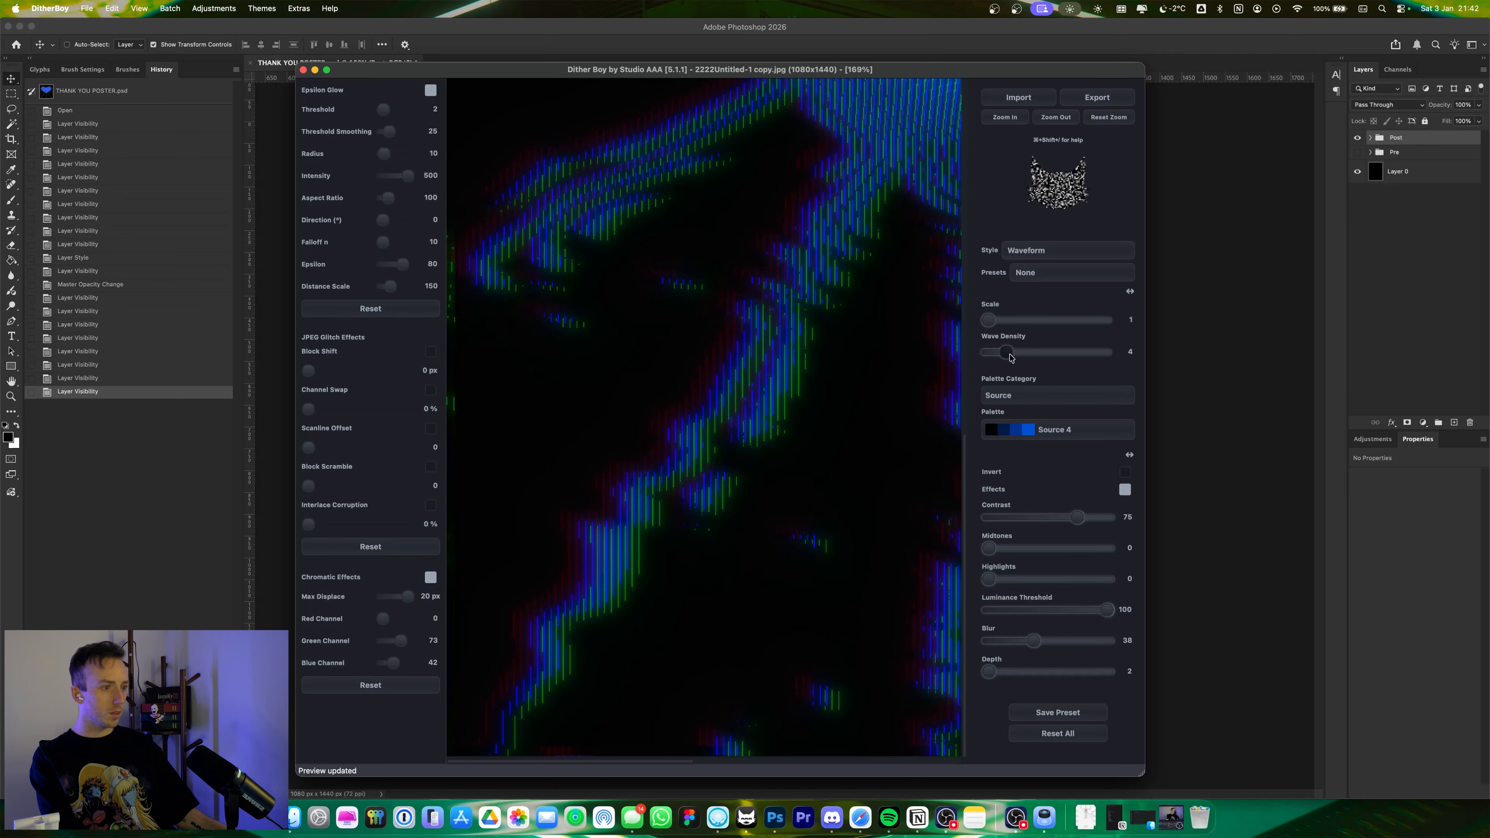
left_click_drag(839, 353, 567, 365)
left_click_drag(785, 380, 591, 373)
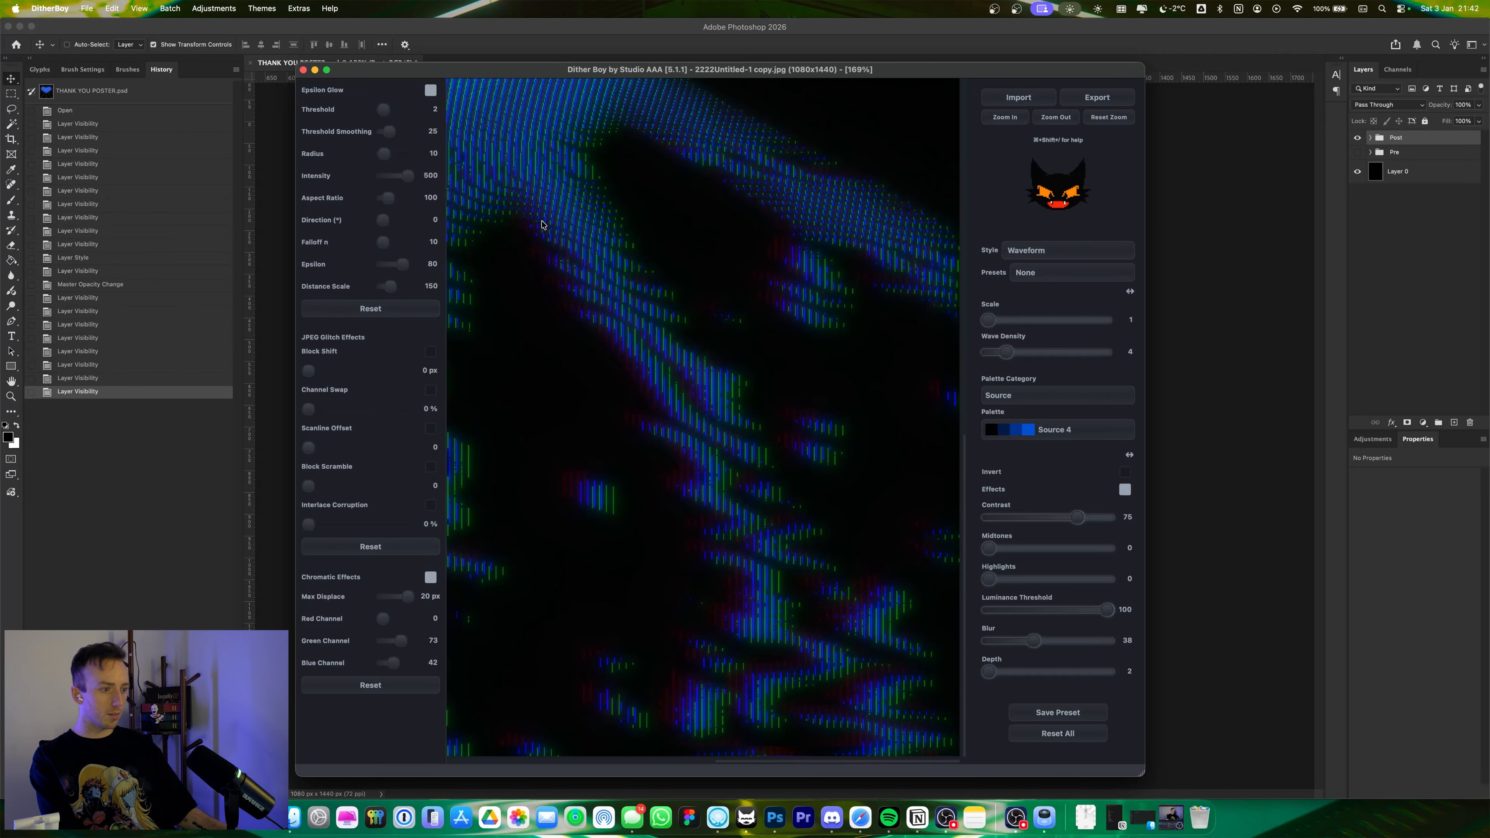
left_click_drag(1006, 353, 1013, 353)
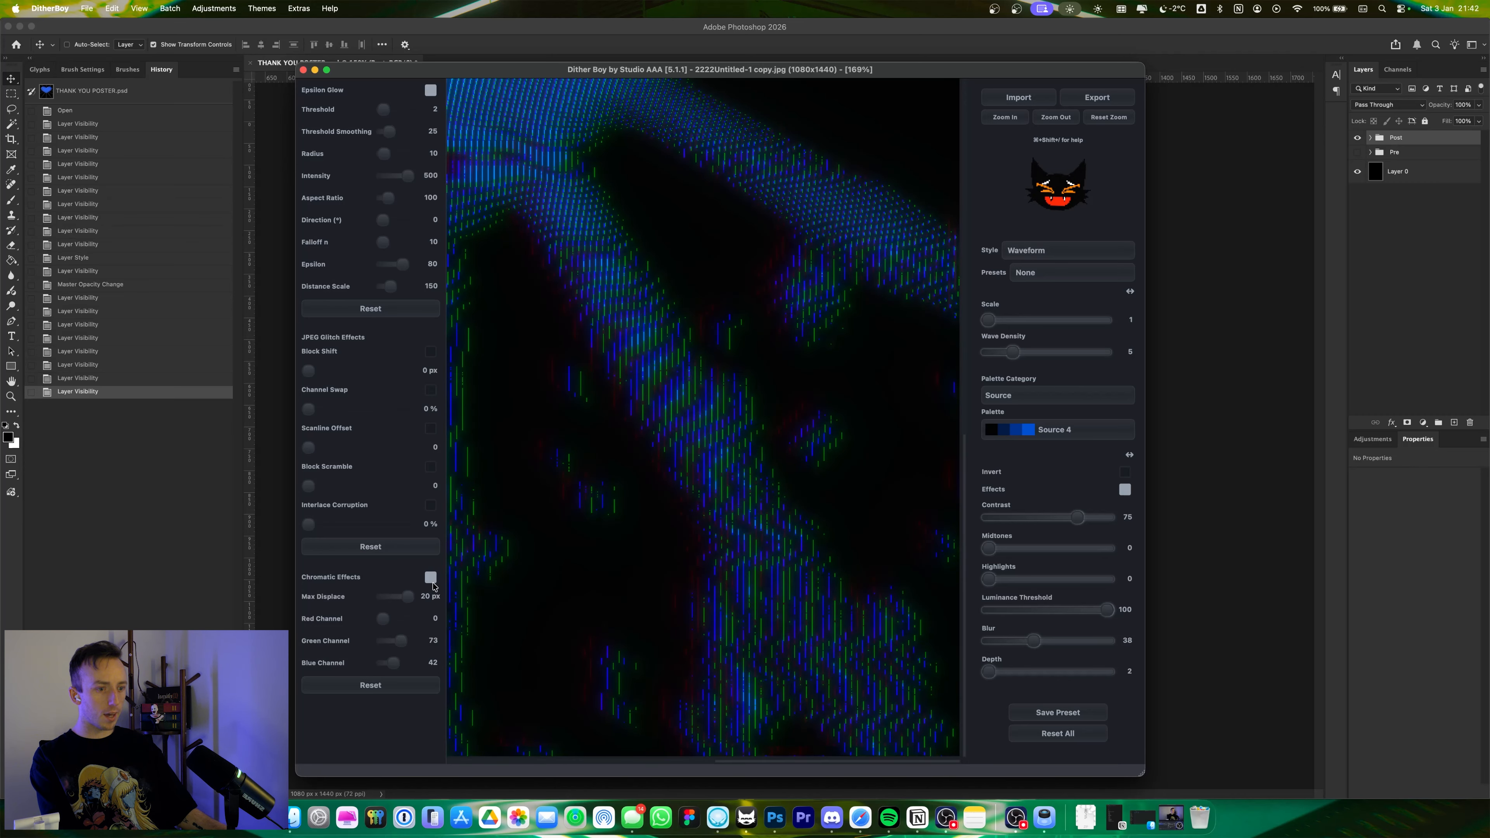
- Compare the rays with Chromatic Effects off and on, and set the wave density to 10, checking the whole image
left_click(431, 579)
left_click(431, 579)
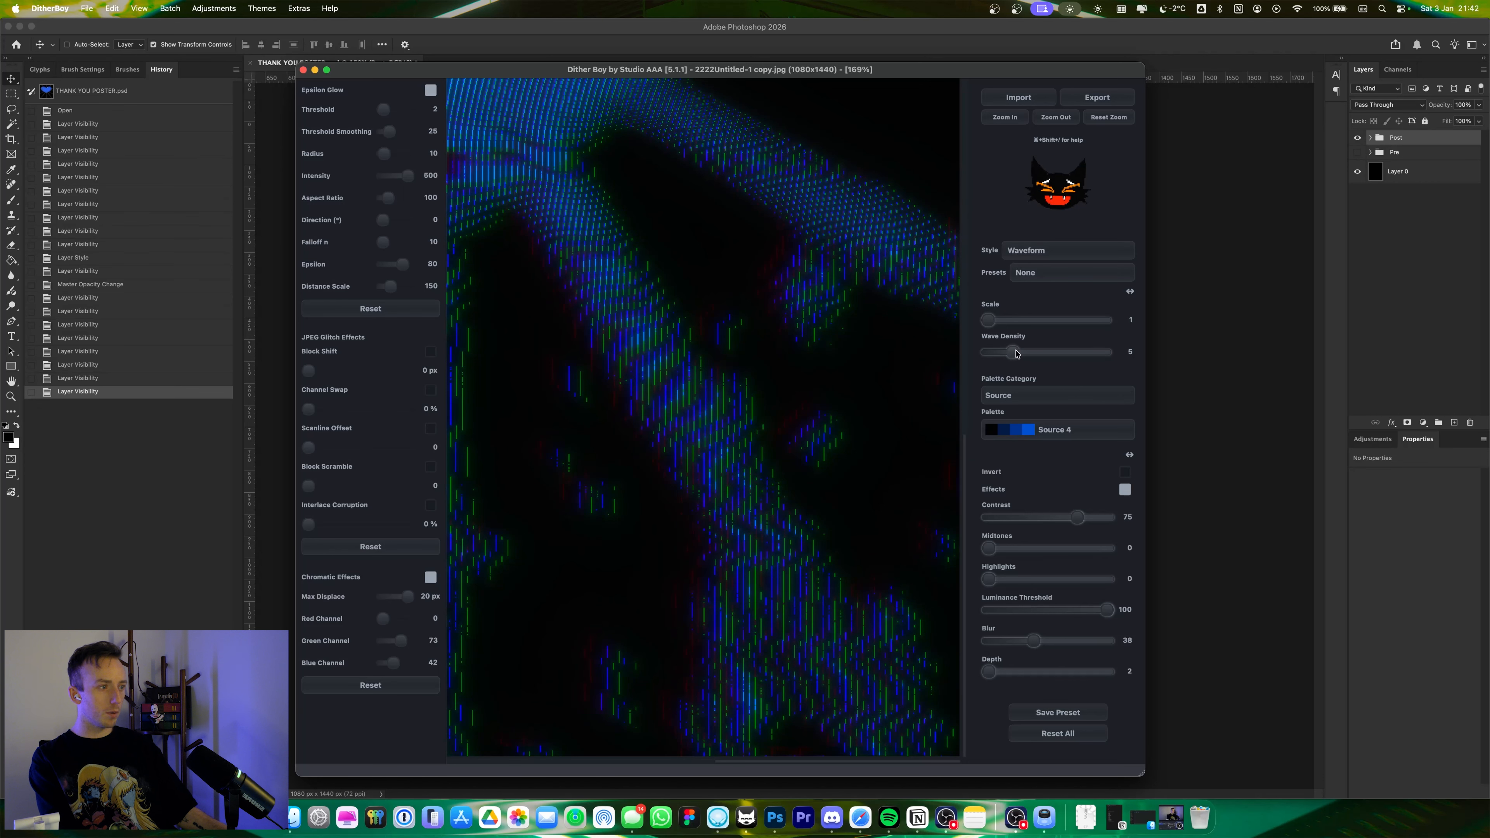
left_click_drag(1014, 352, 1049, 355)
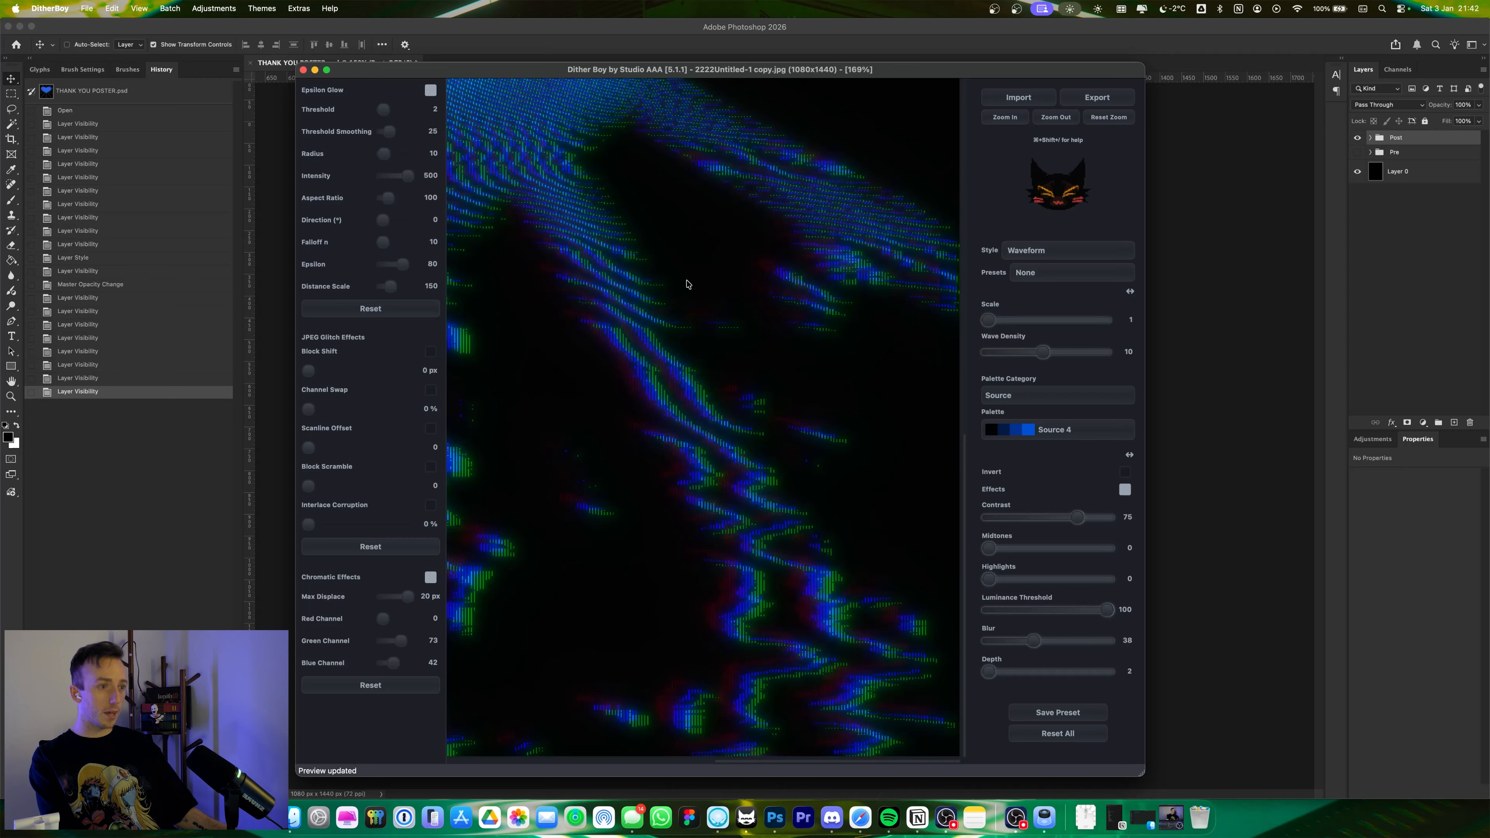
left_click(1056, 117)
left_click(1005, 117)
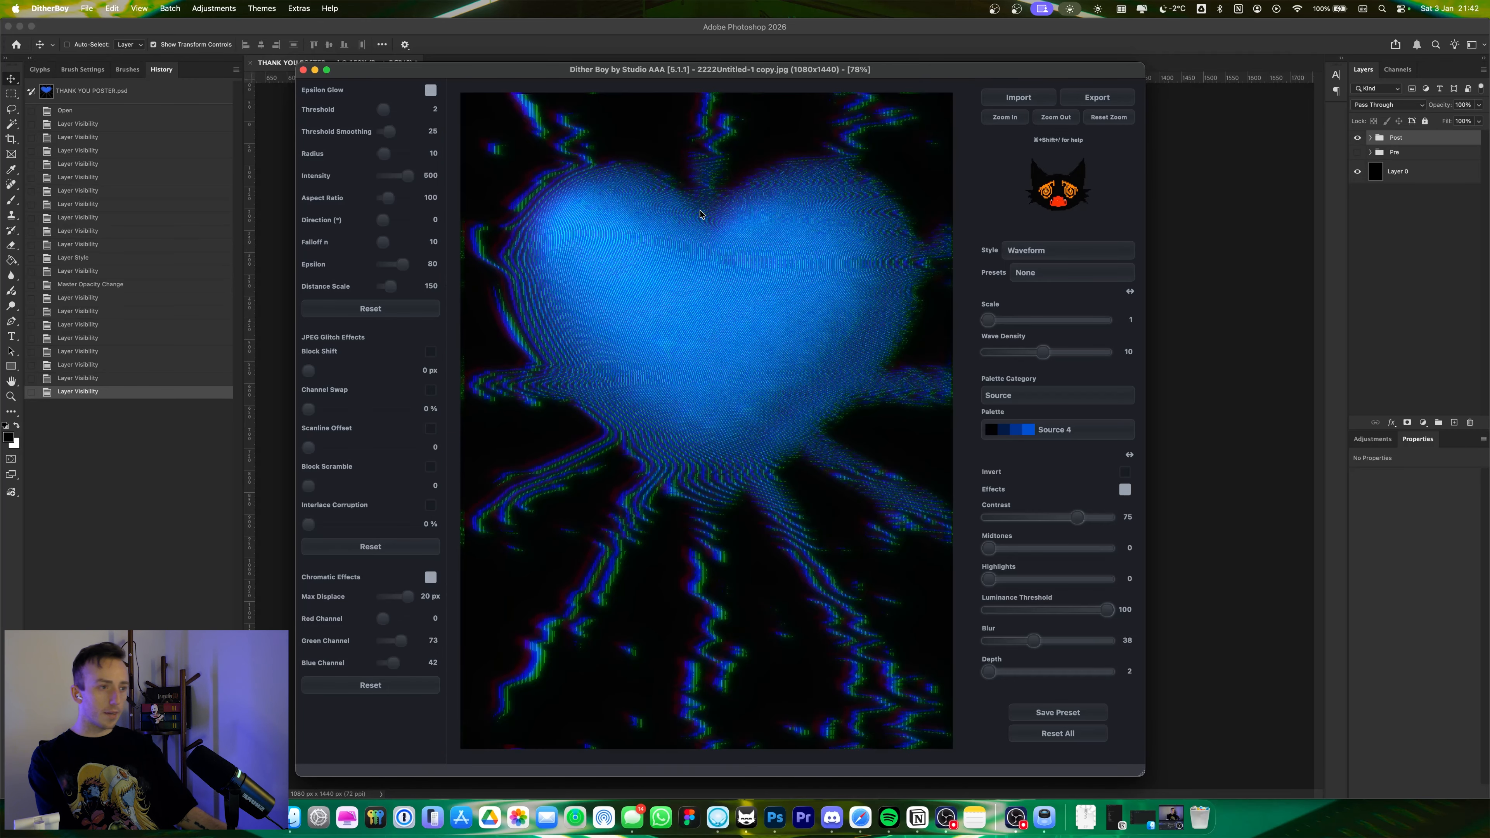
- Set the chromatic max displace to 8 px, trying higher values, and set contrast to 100 and midtones to 45
scroll(410, 601, "down", 2)
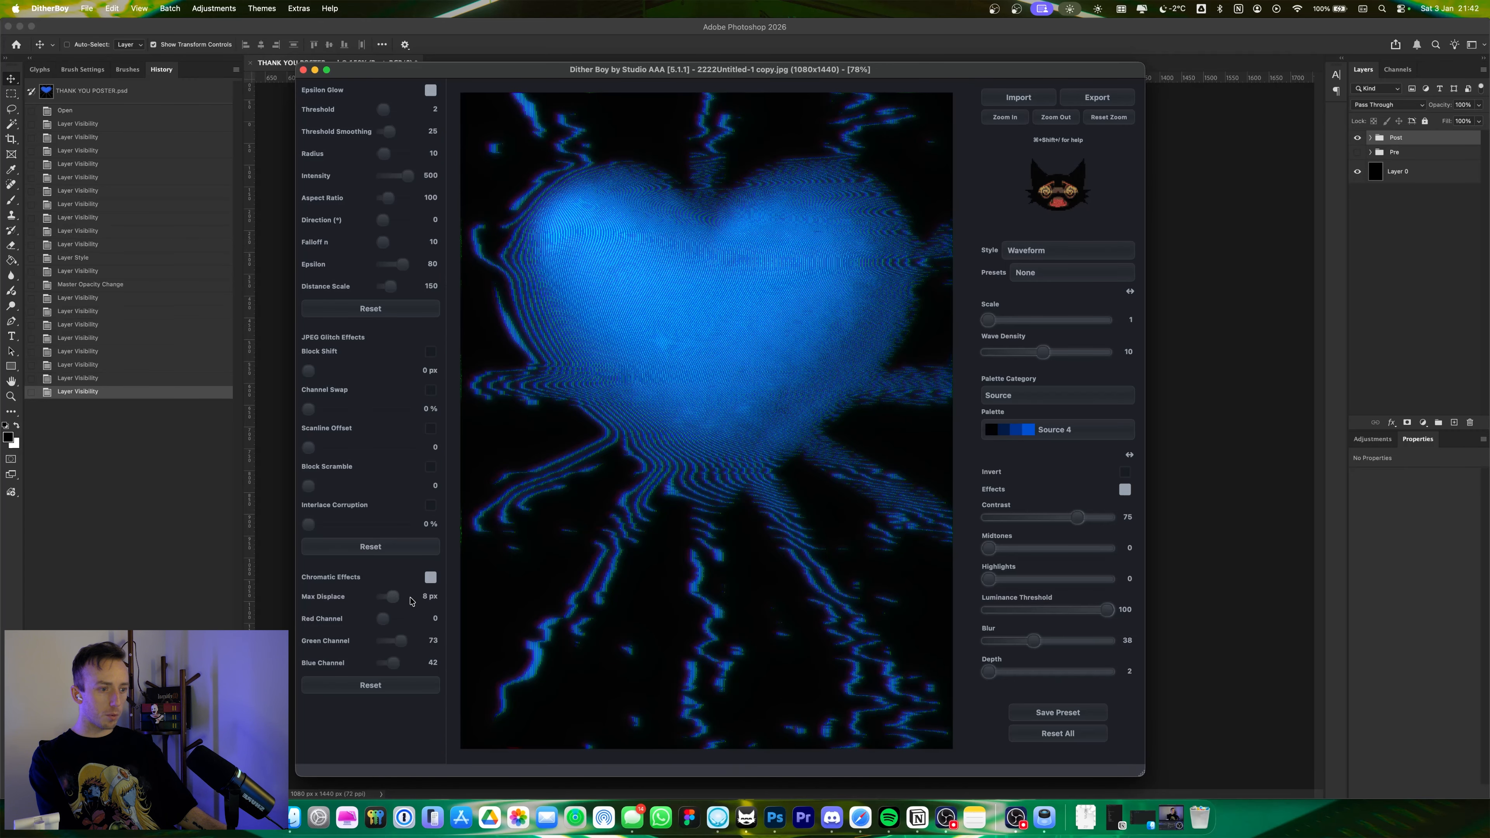
scroll(411, 601, "down", 3)
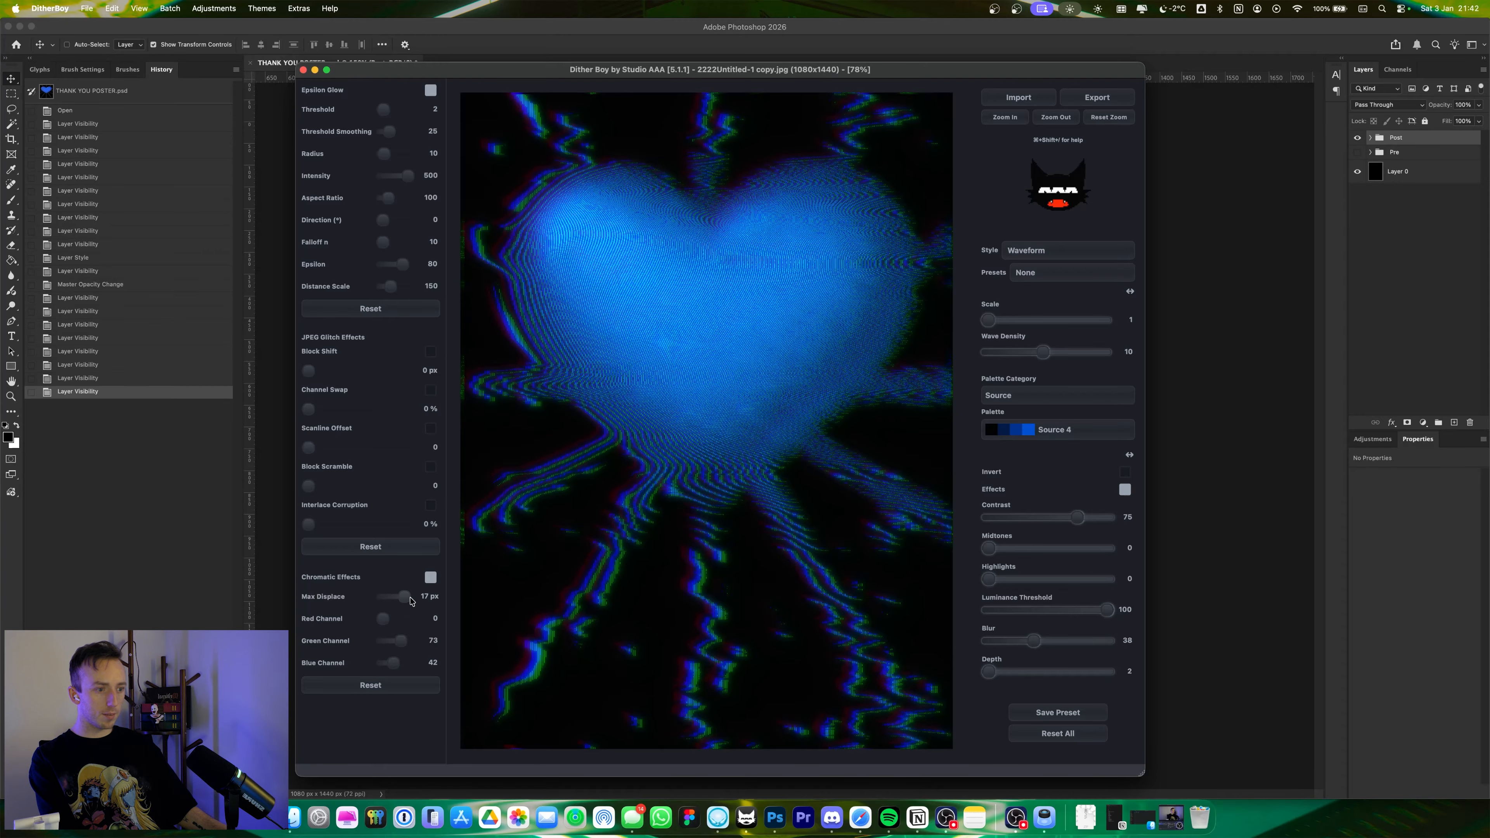
scroll(1076, 524, "down", 1)
scroll(1075, 525, "up", 6)
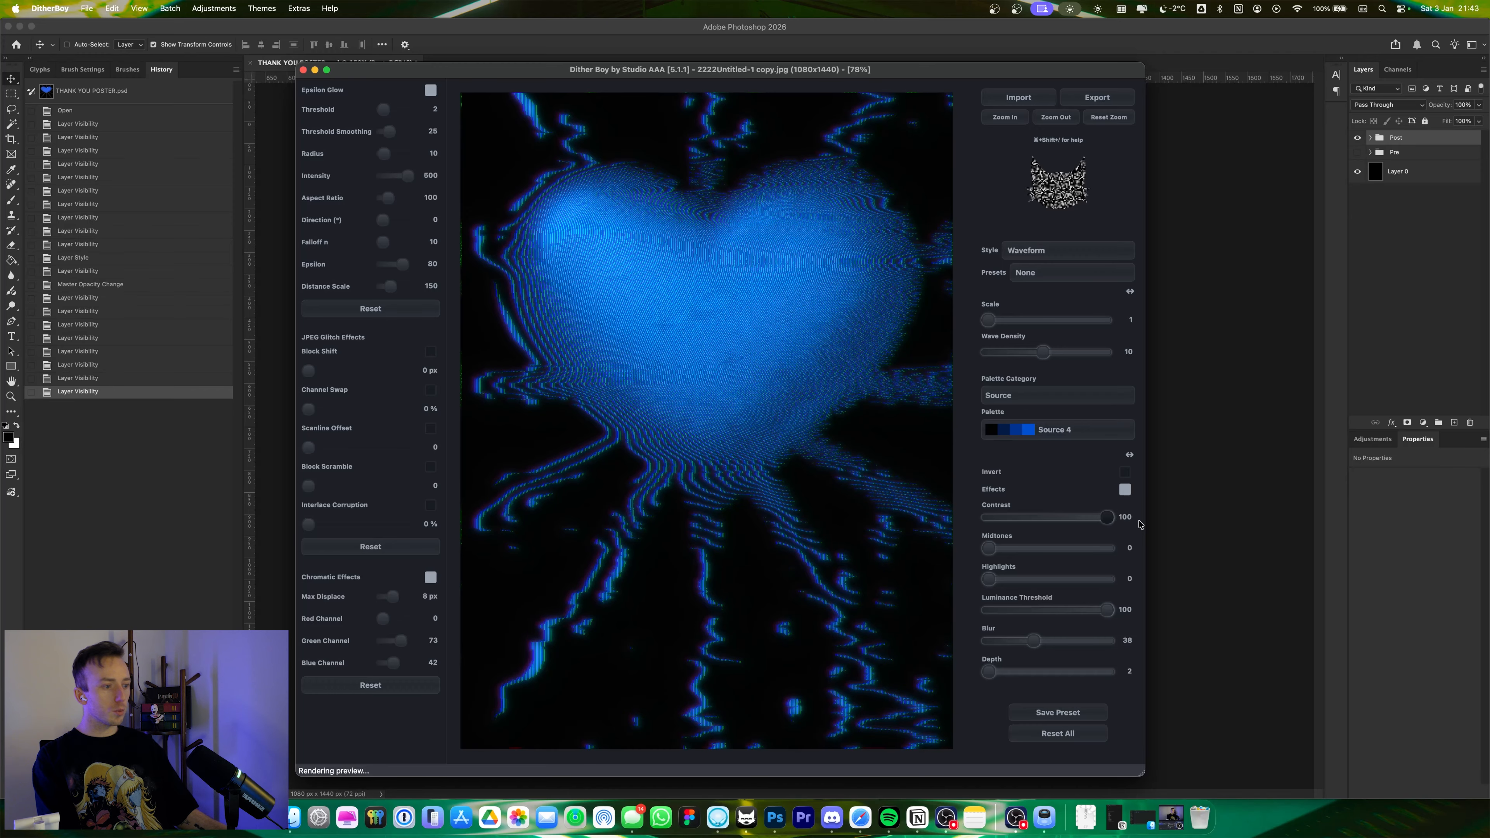
scroll(1041, 552, "up", 9)
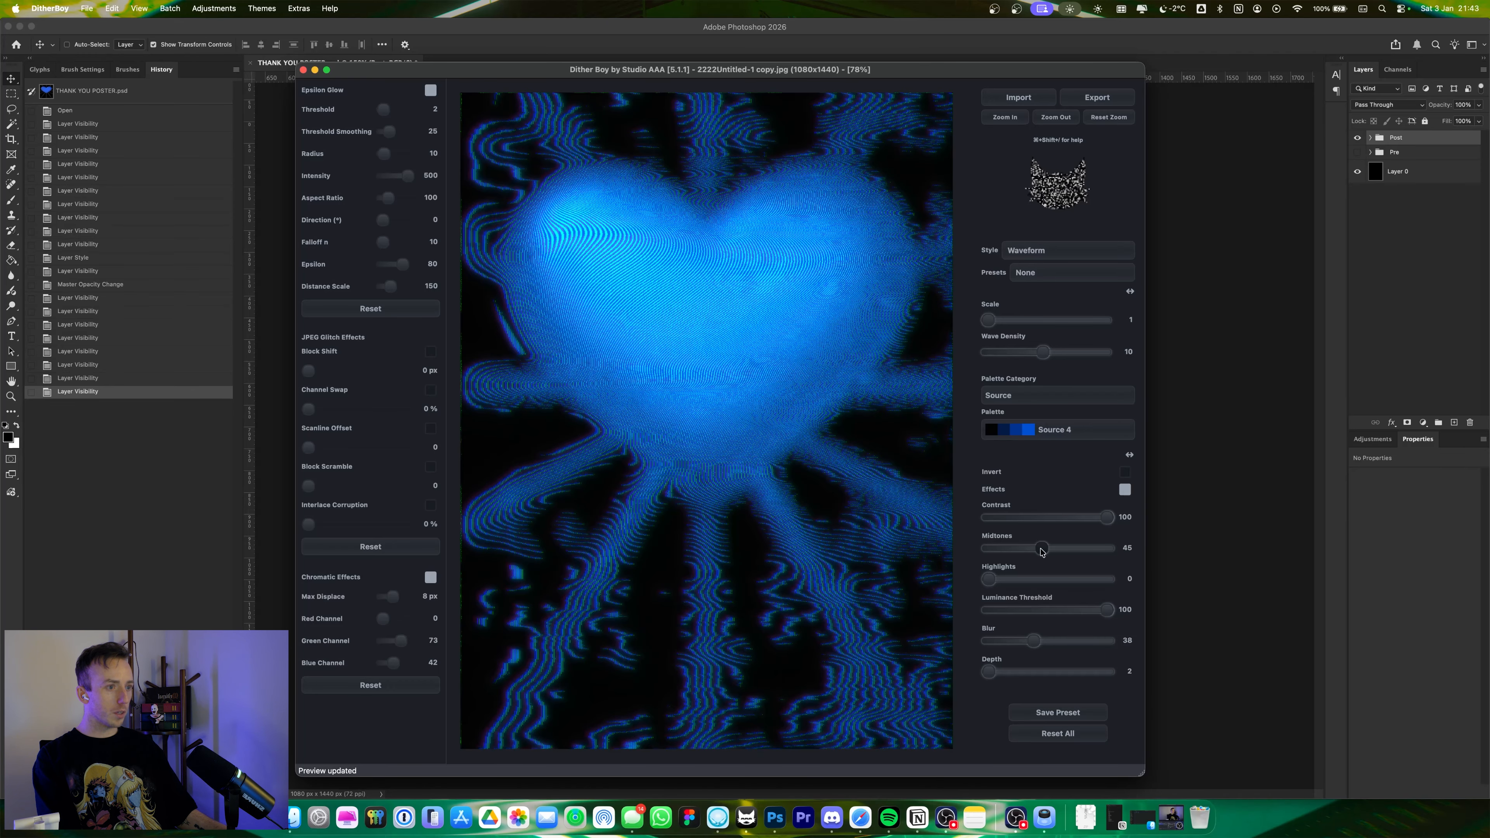
- Set the midtones to 0 and the wave density to 3, comparing densities of 7, 15 and 11 on the way
scroll(1041, 552, "down", 9)
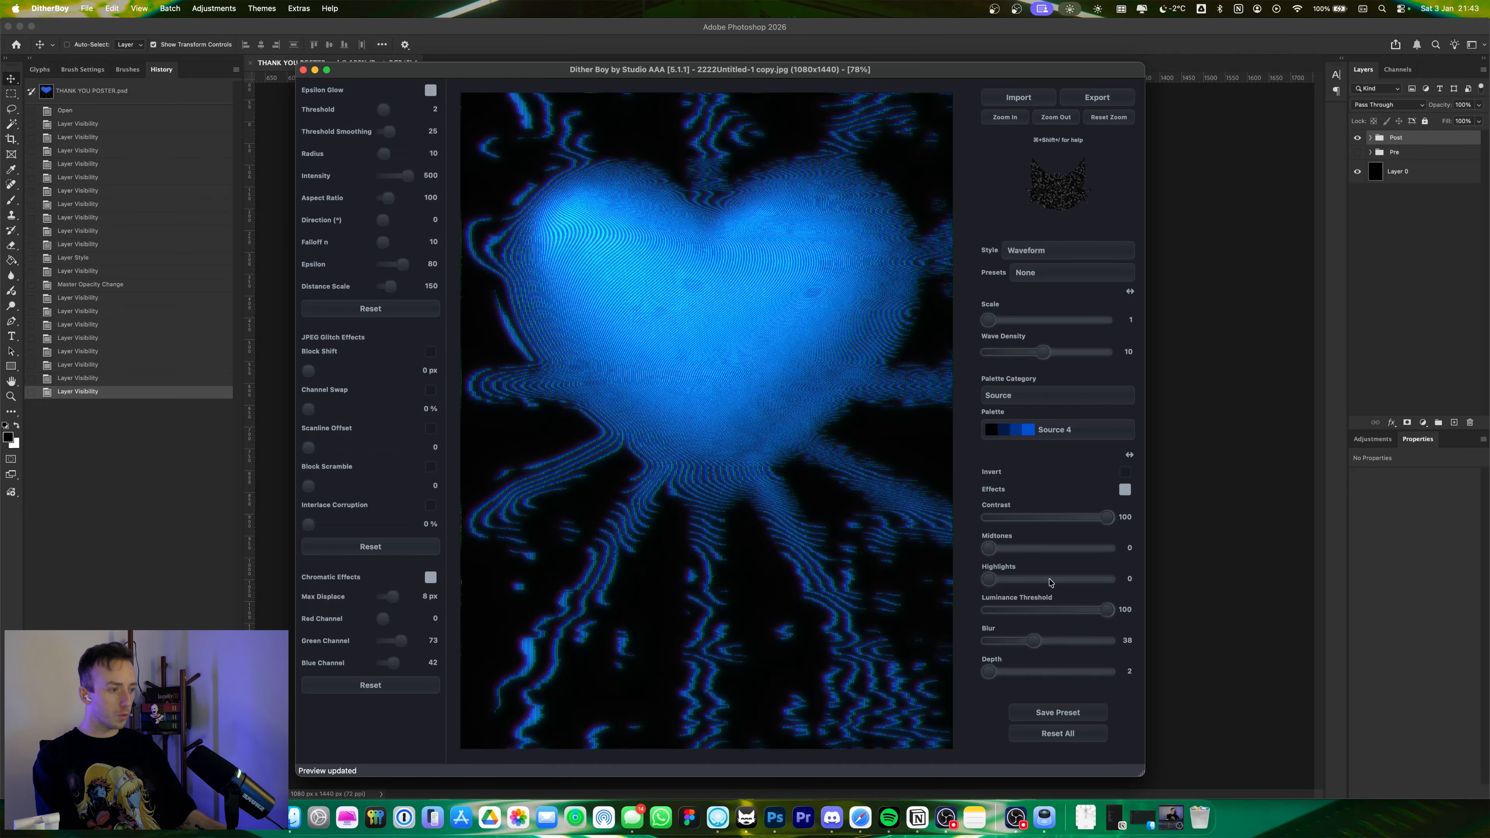
scroll(1031, 358, "down", 3)
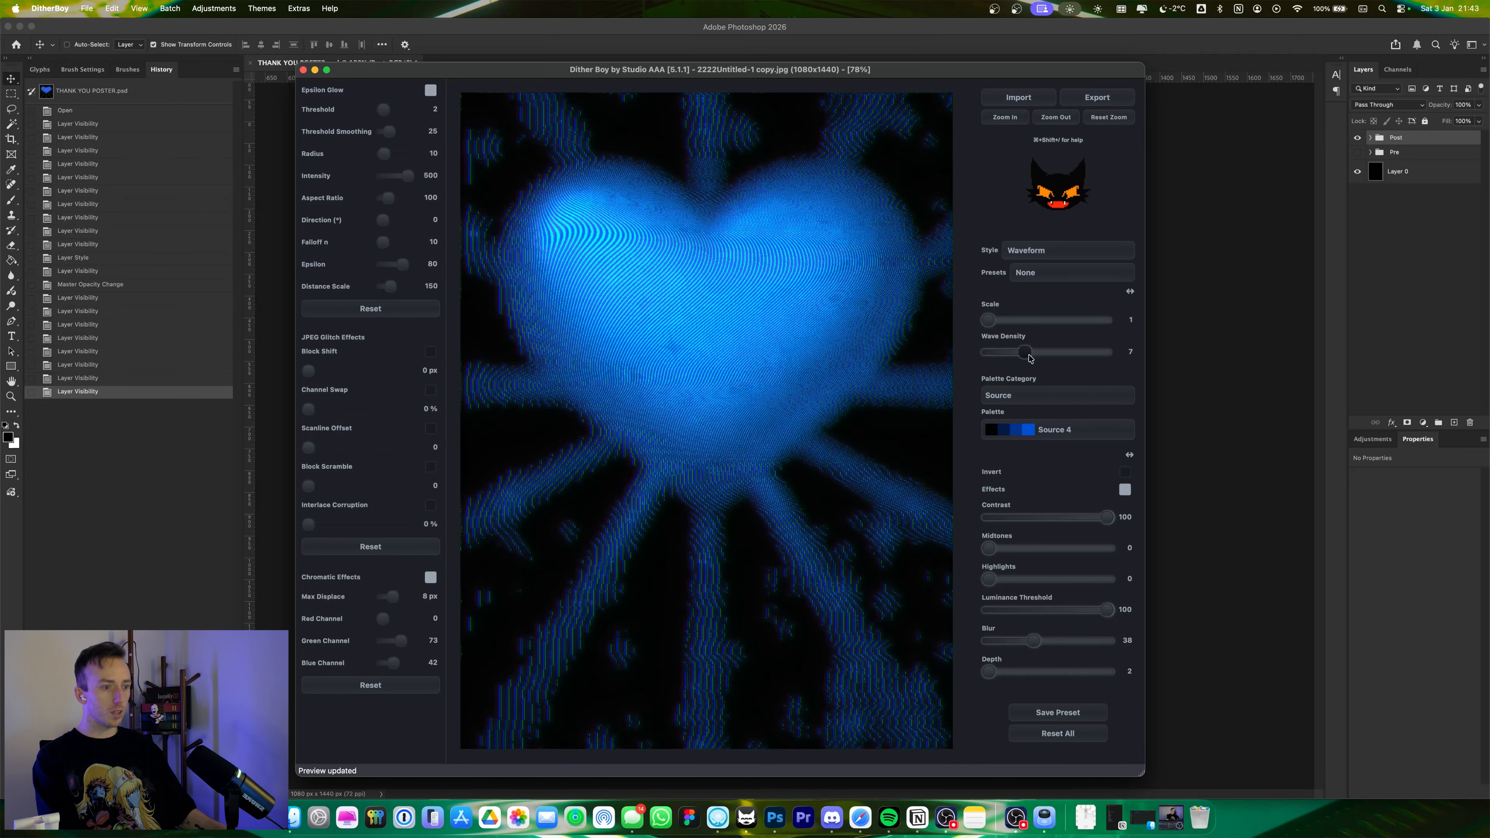
left_click_drag(1031, 356, 1079, 358)
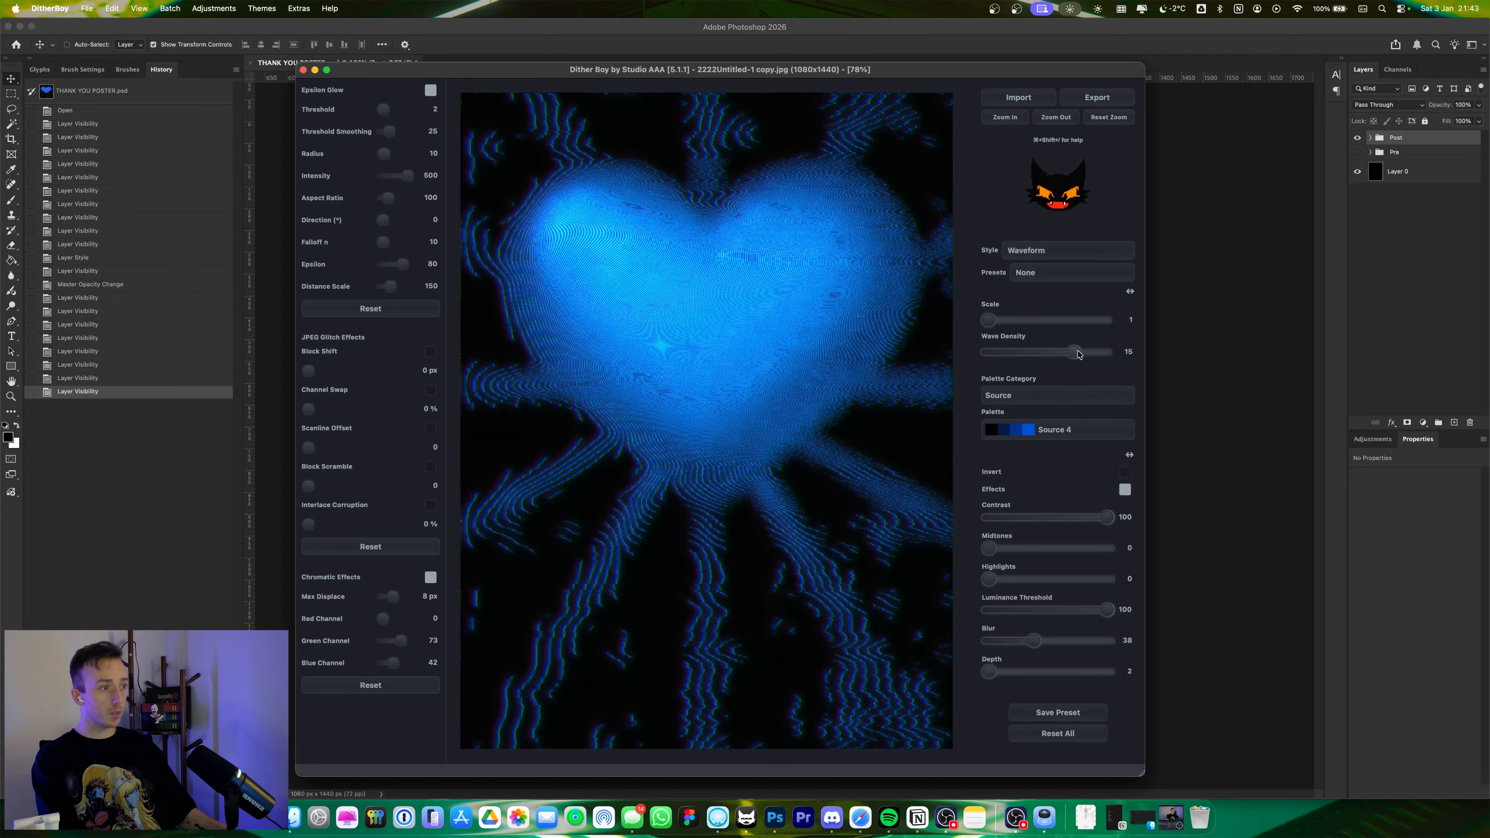
left_click_drag(1074, 351, 1050, 351)
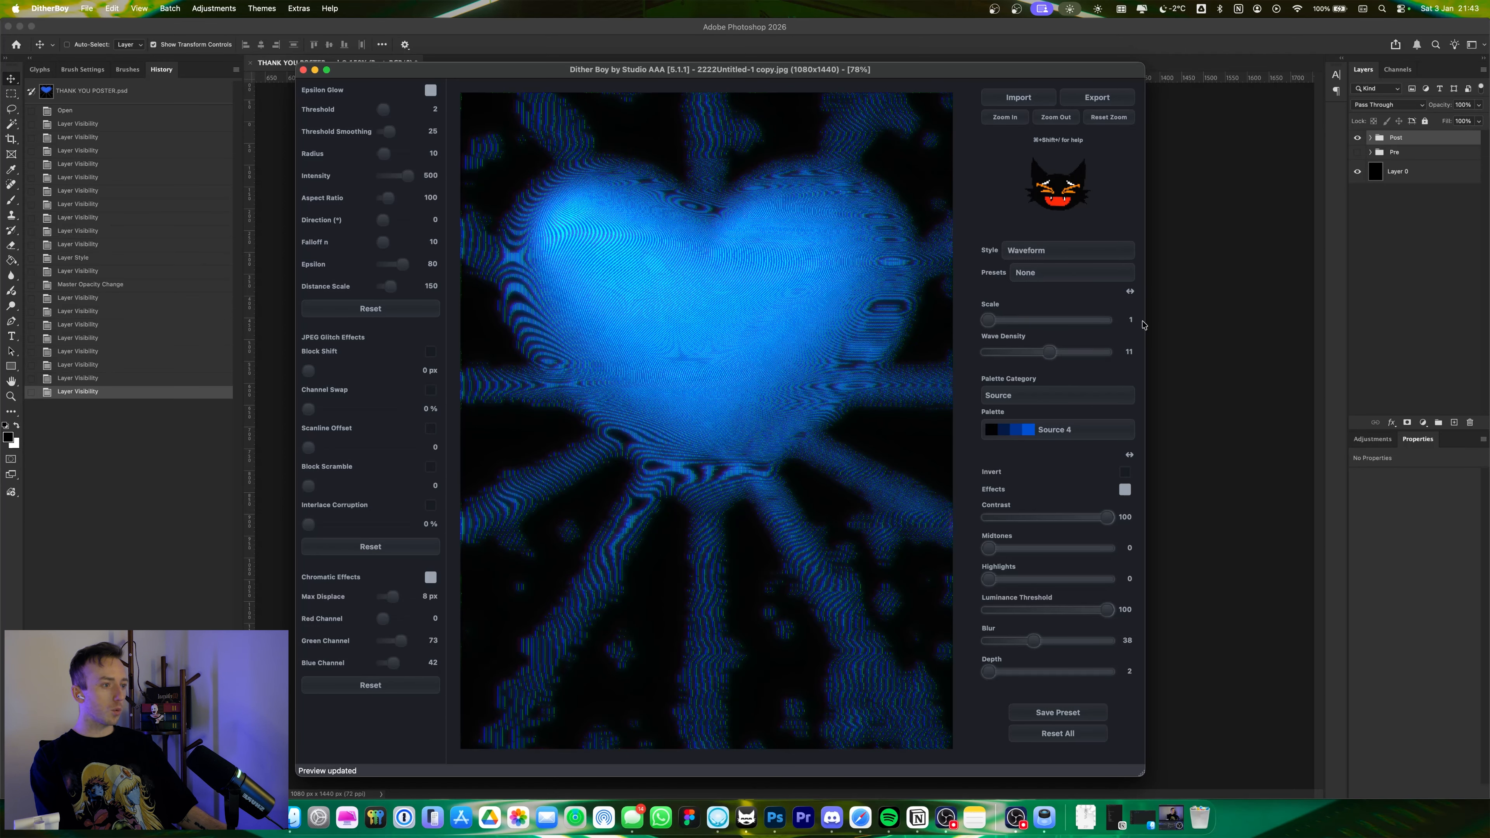
left_click_drag(1036, 354, 999, 354)
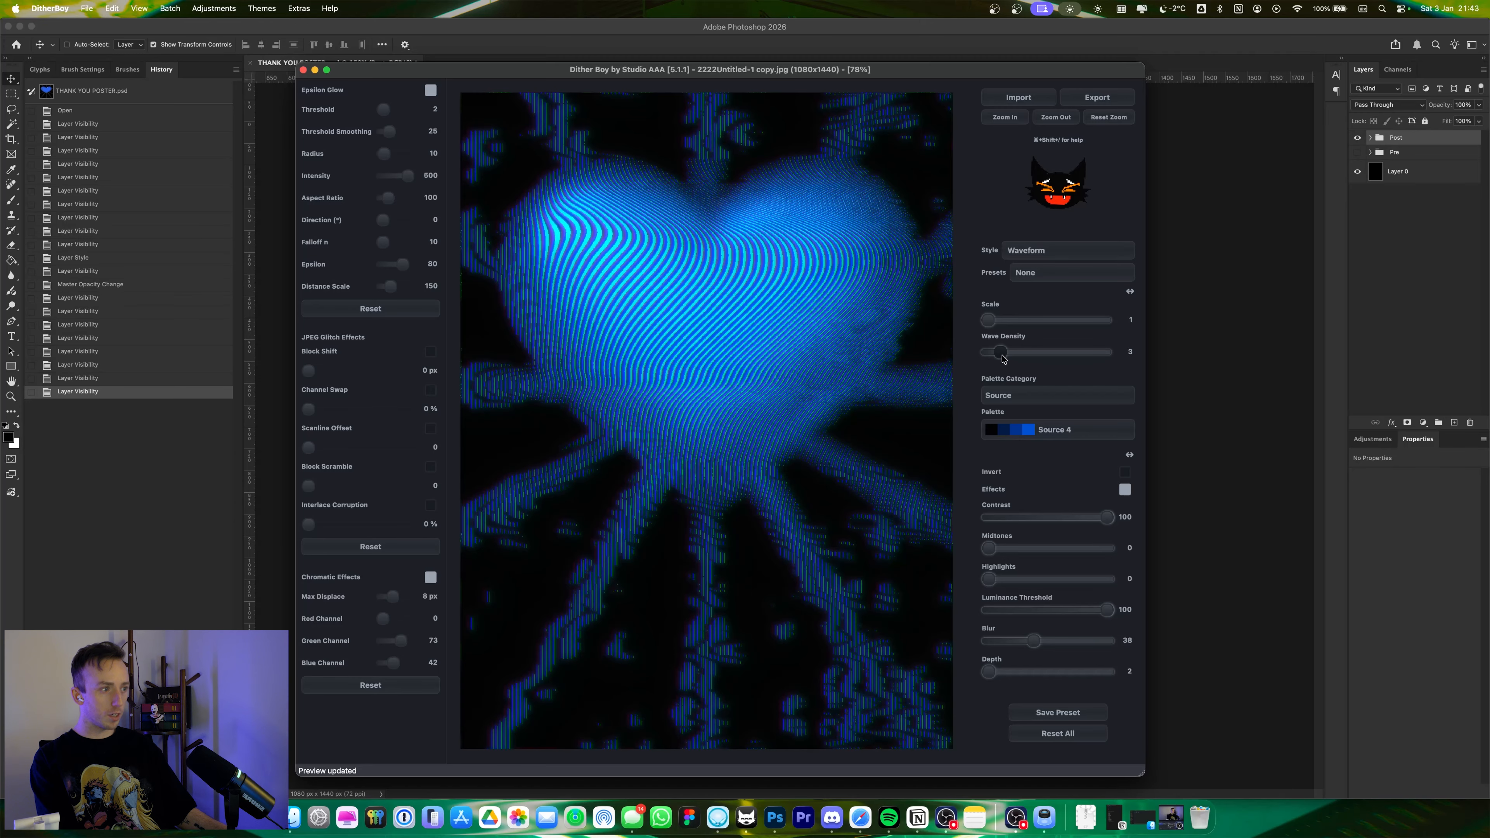
- Switch to the finished poster in Photoshop, expand the Post group and review its layers, toggling the Stars group's visibility
left_click(1239, 124)
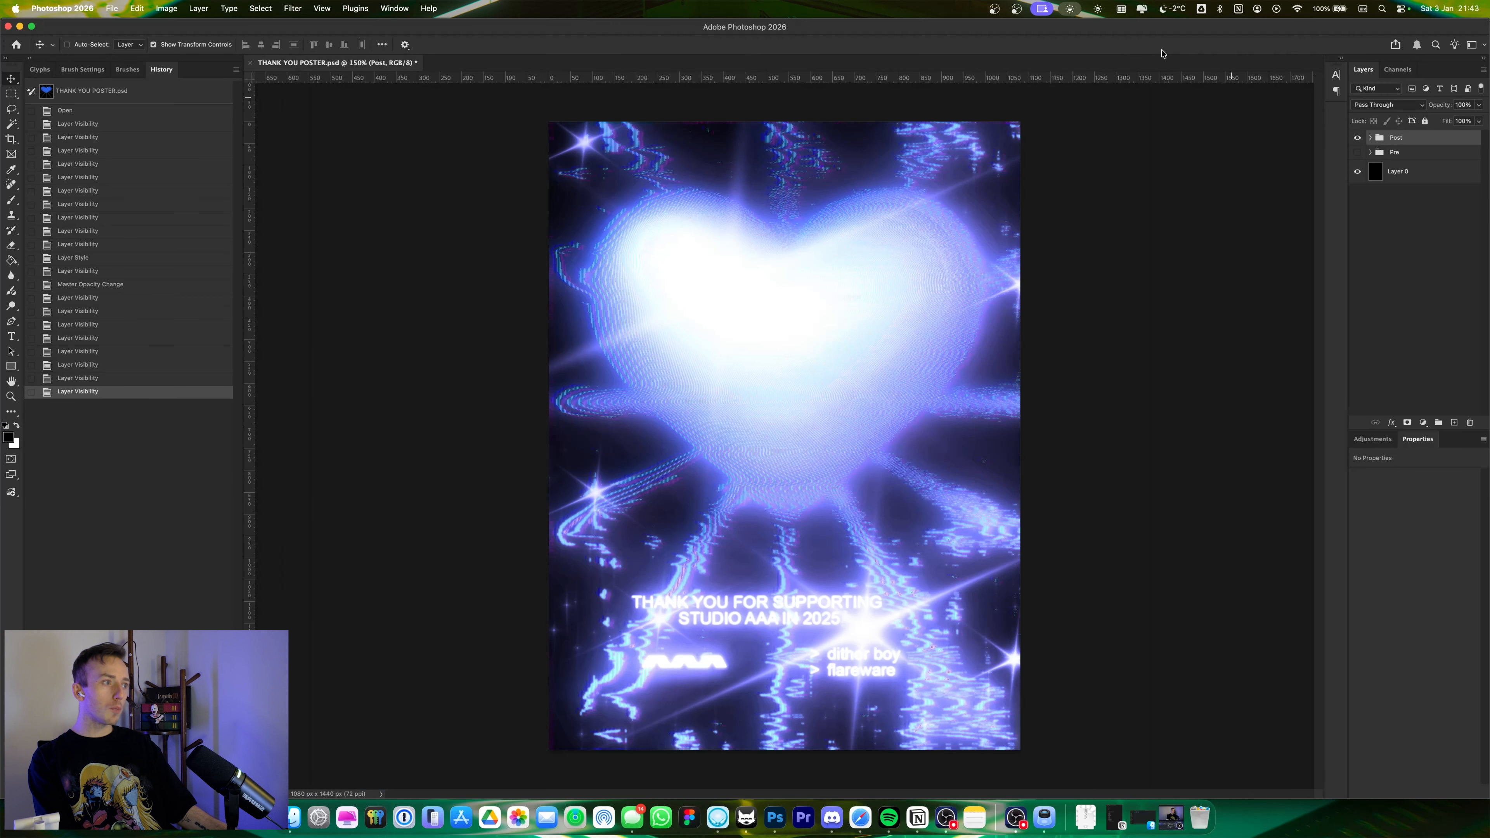
left_click(1370, 138)
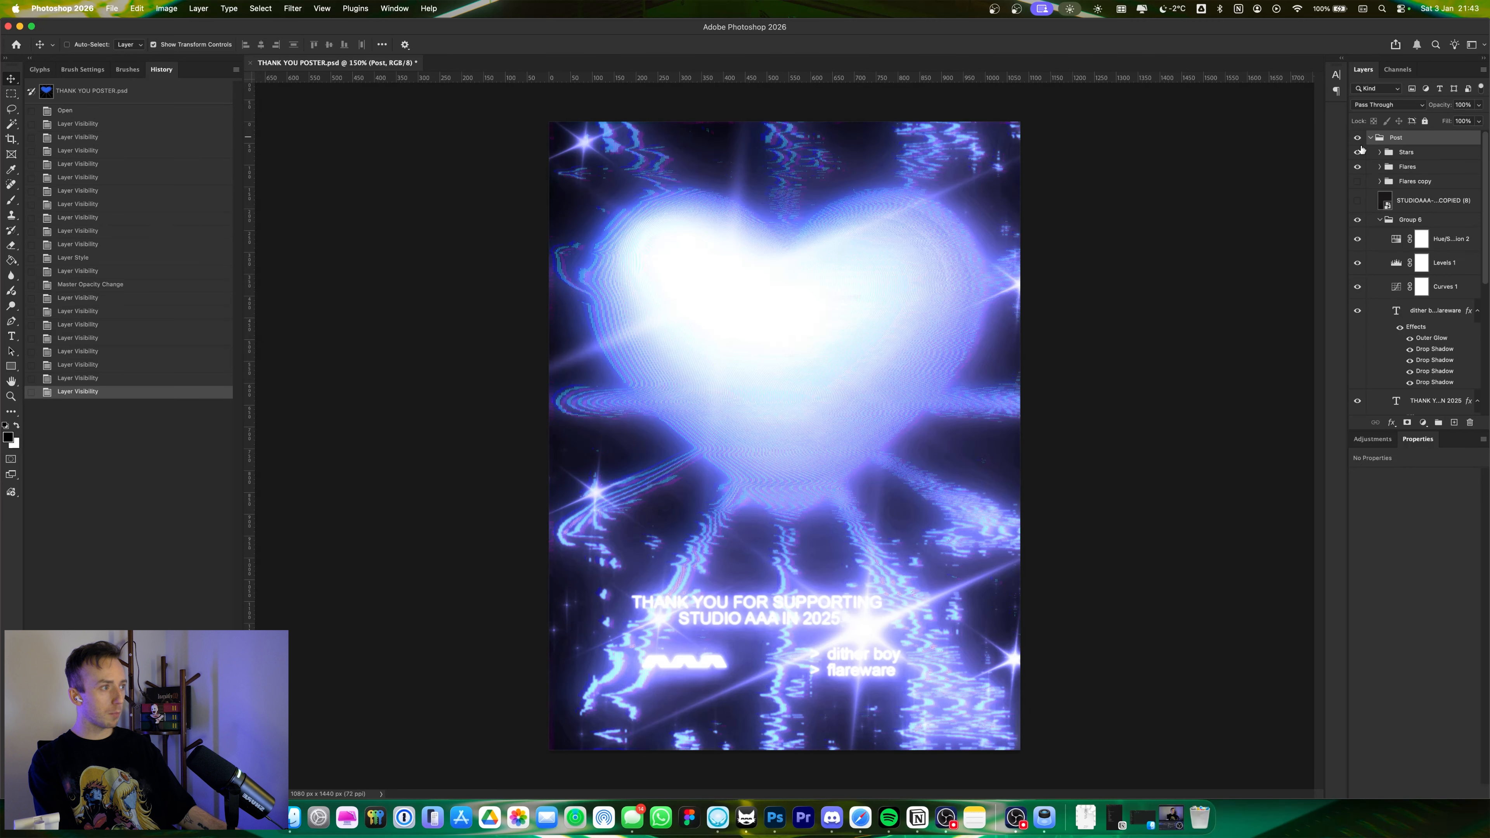
scroll(1349, 252, "down", 6)
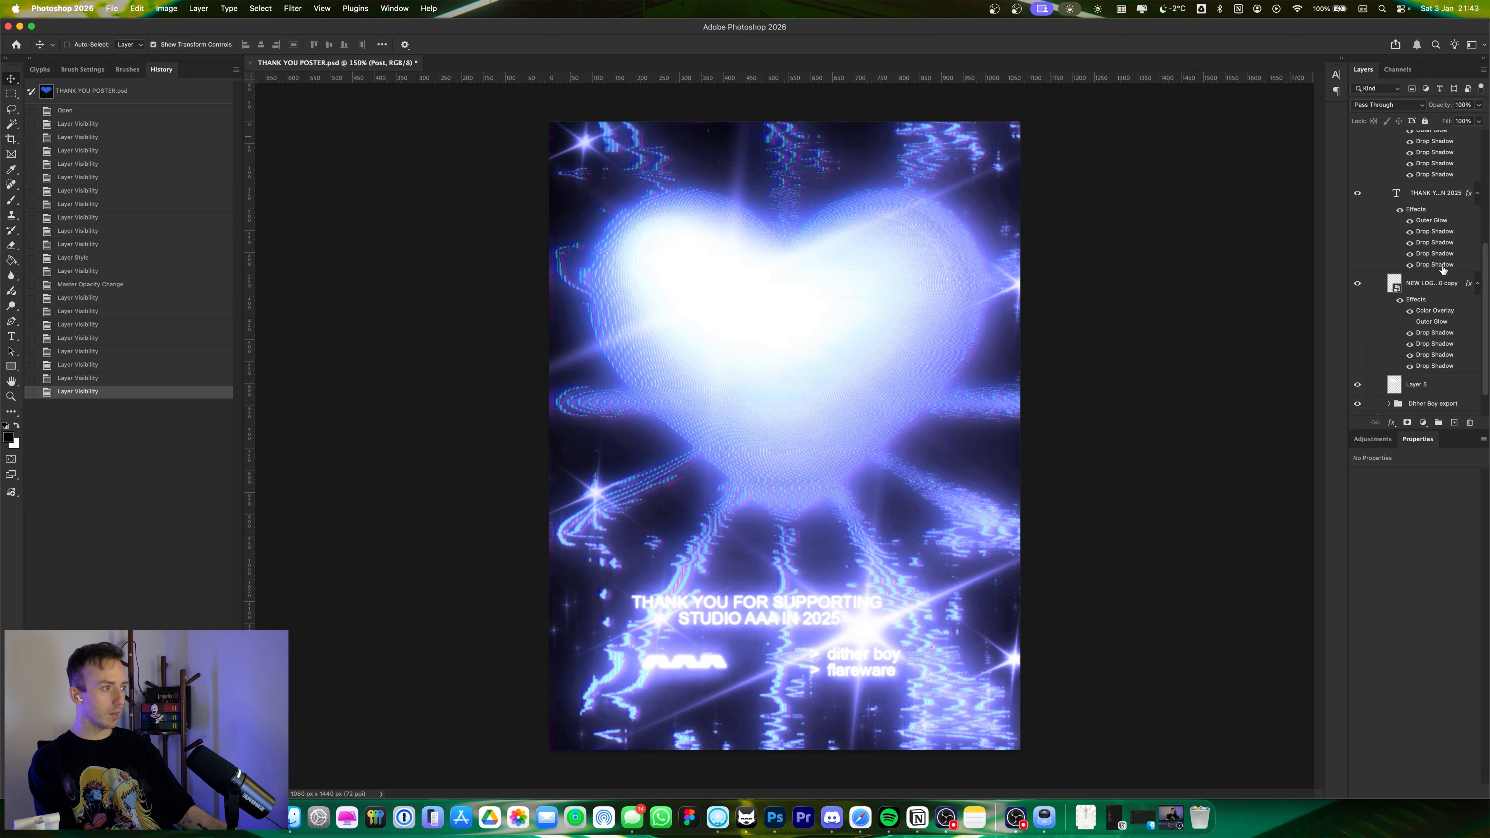
scroll(1425, 292, "up", 6)
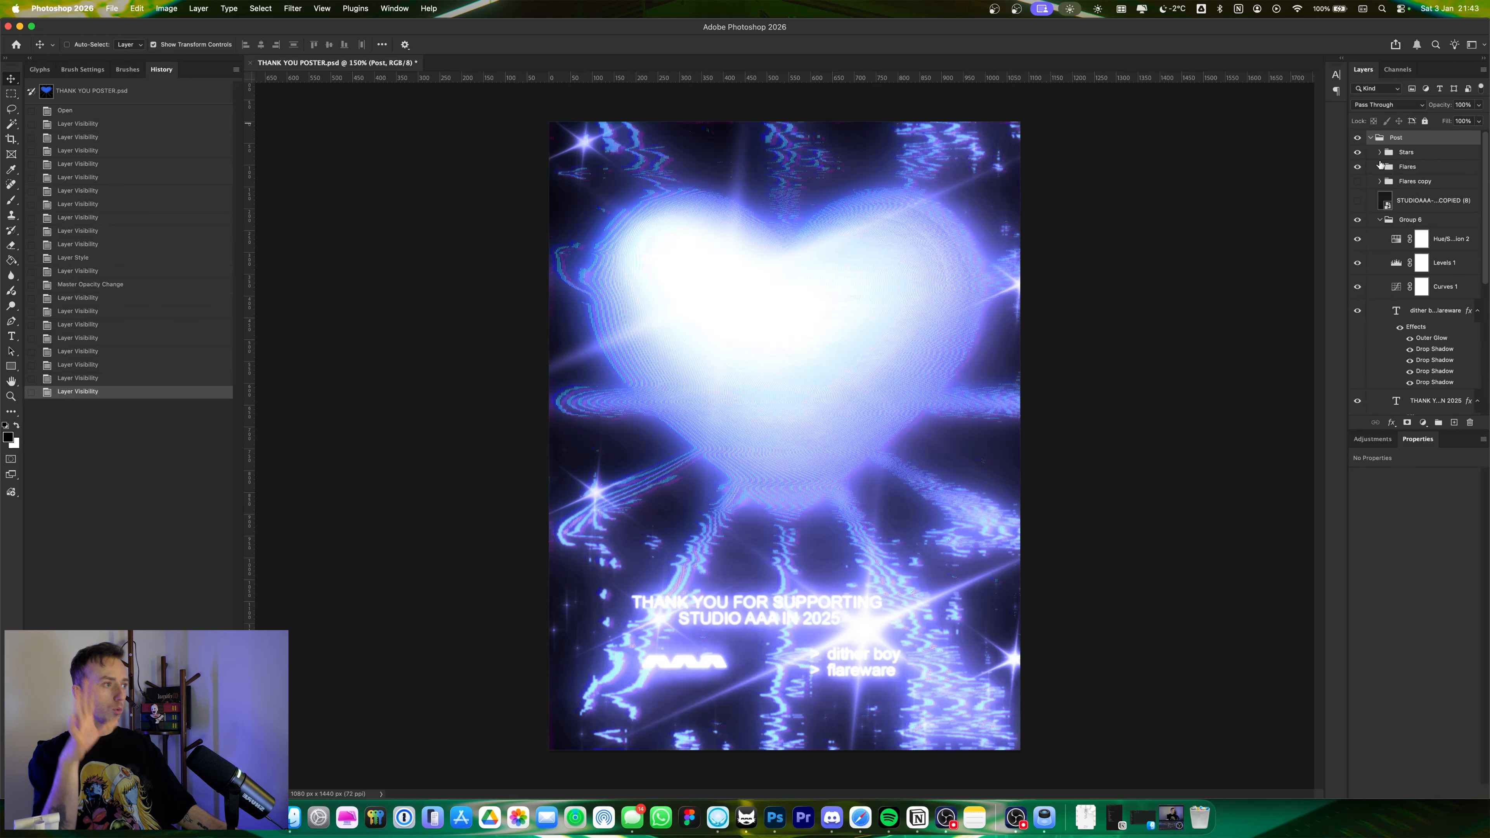
left_click(1358, 152)
left_click(1359, 152)
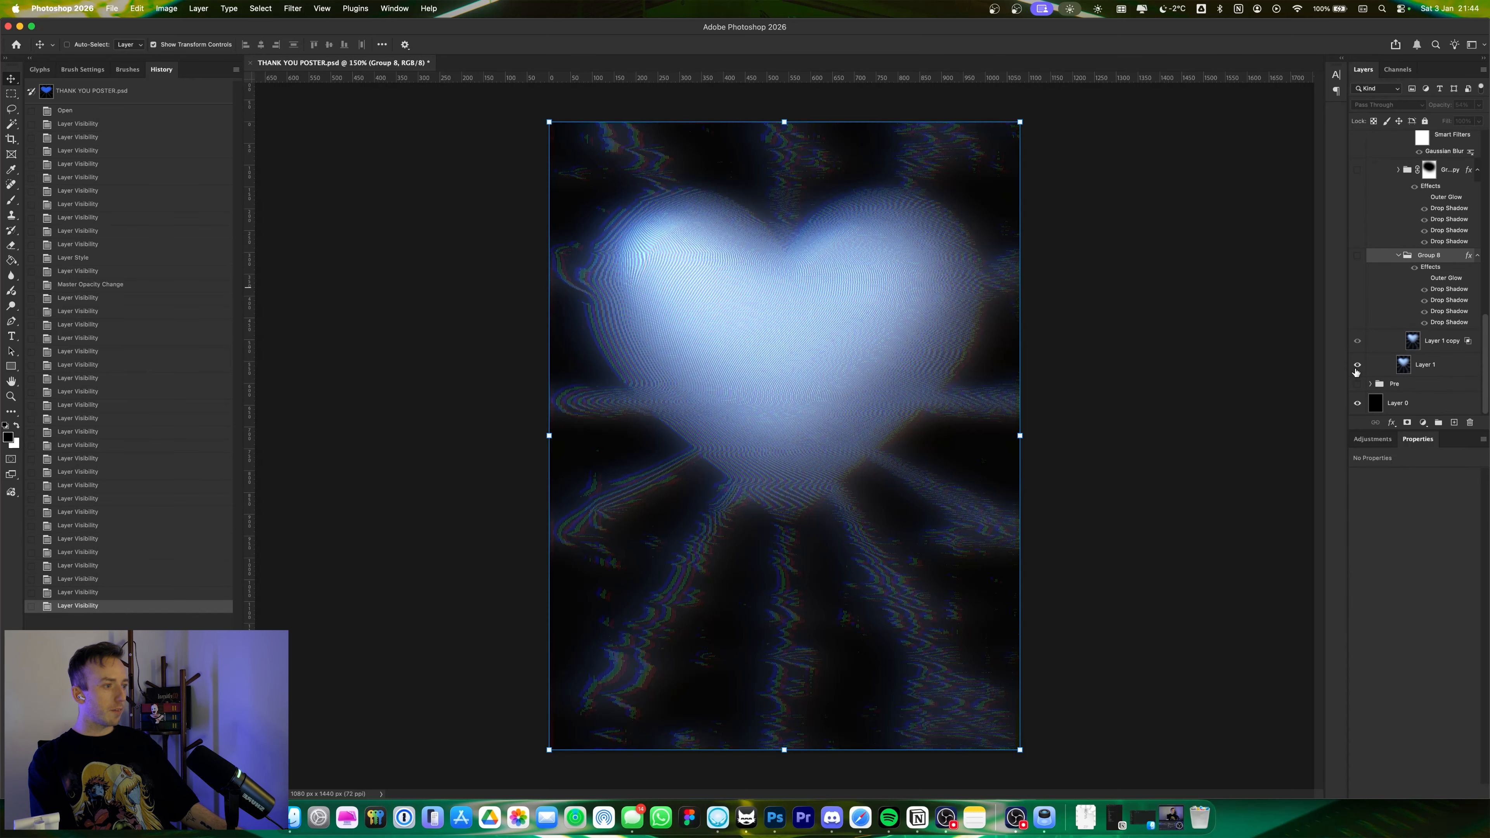
- Hide Layer 1 and the black Layer 0, and show Group 8 to isolate its Layer 1 copy
left_click(1356, 369)
left_click(1360, 406)
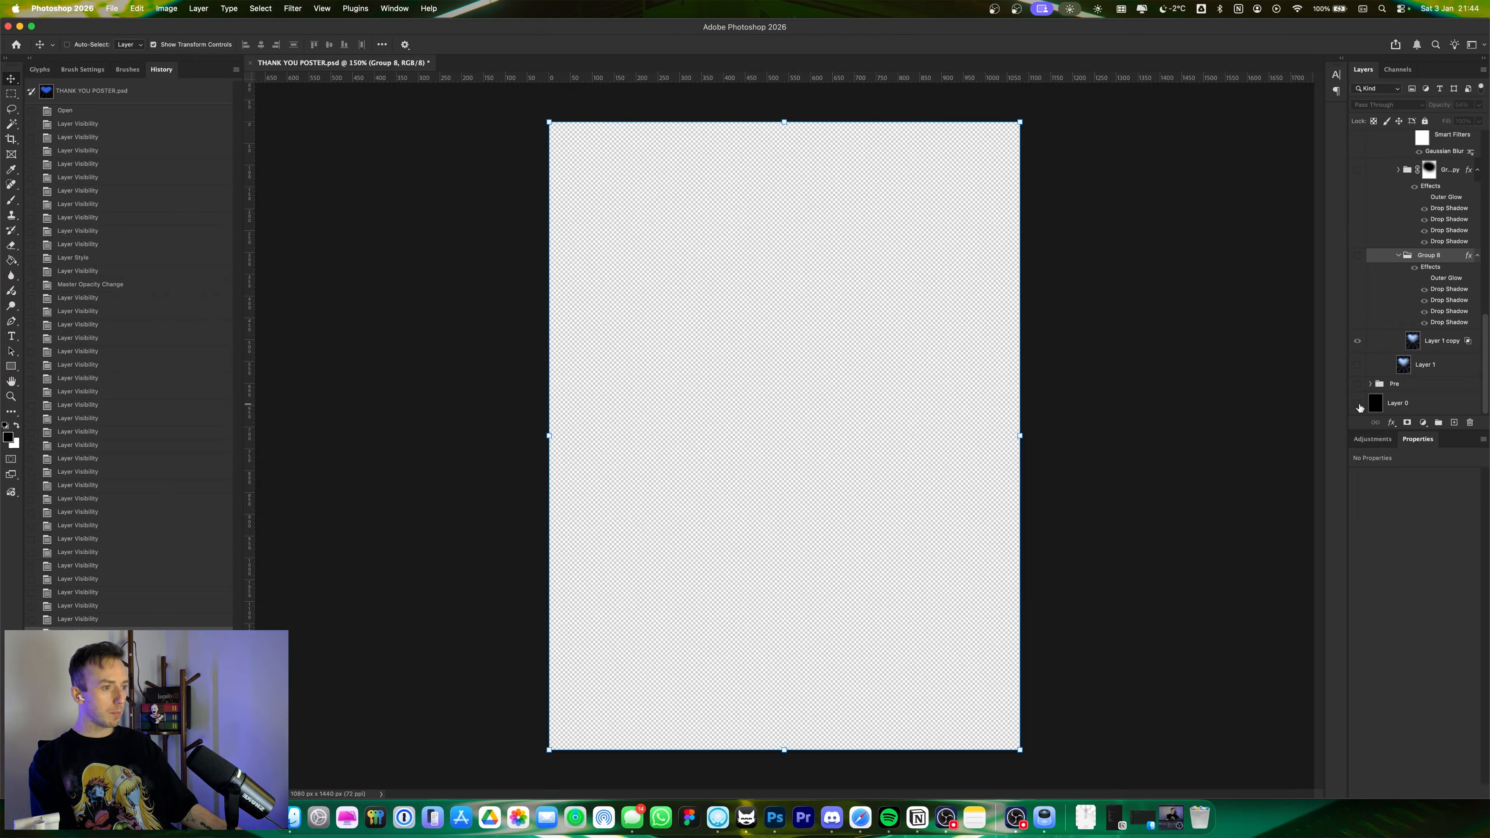
left_click(1428, 349)
left_click(1357, 256)
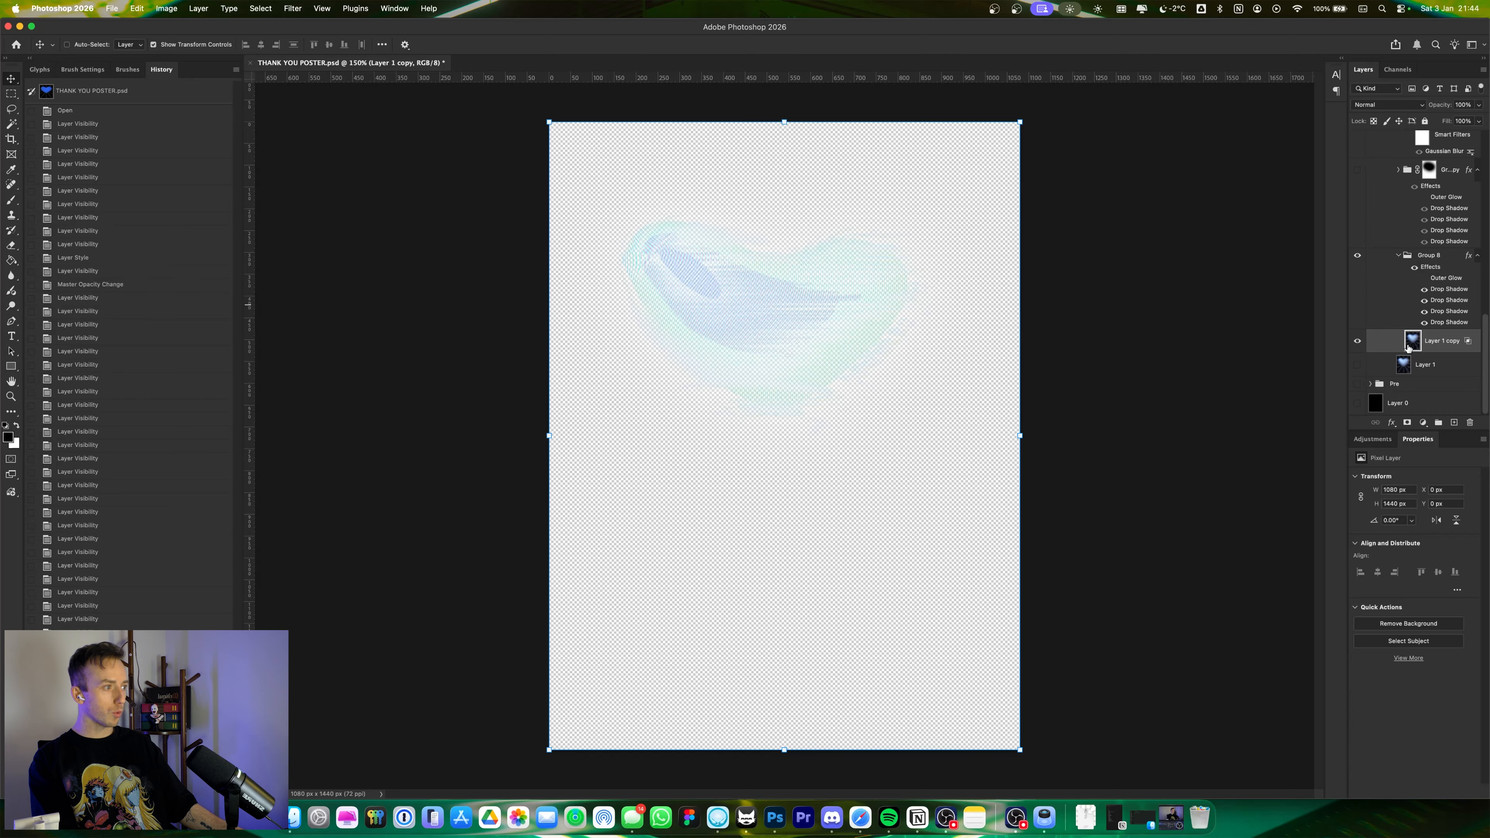
- Set the Blend If current-layer black point of Group 8's Layer 1 copy to 170, and show the black Layer 0
double_click(1449, 343)
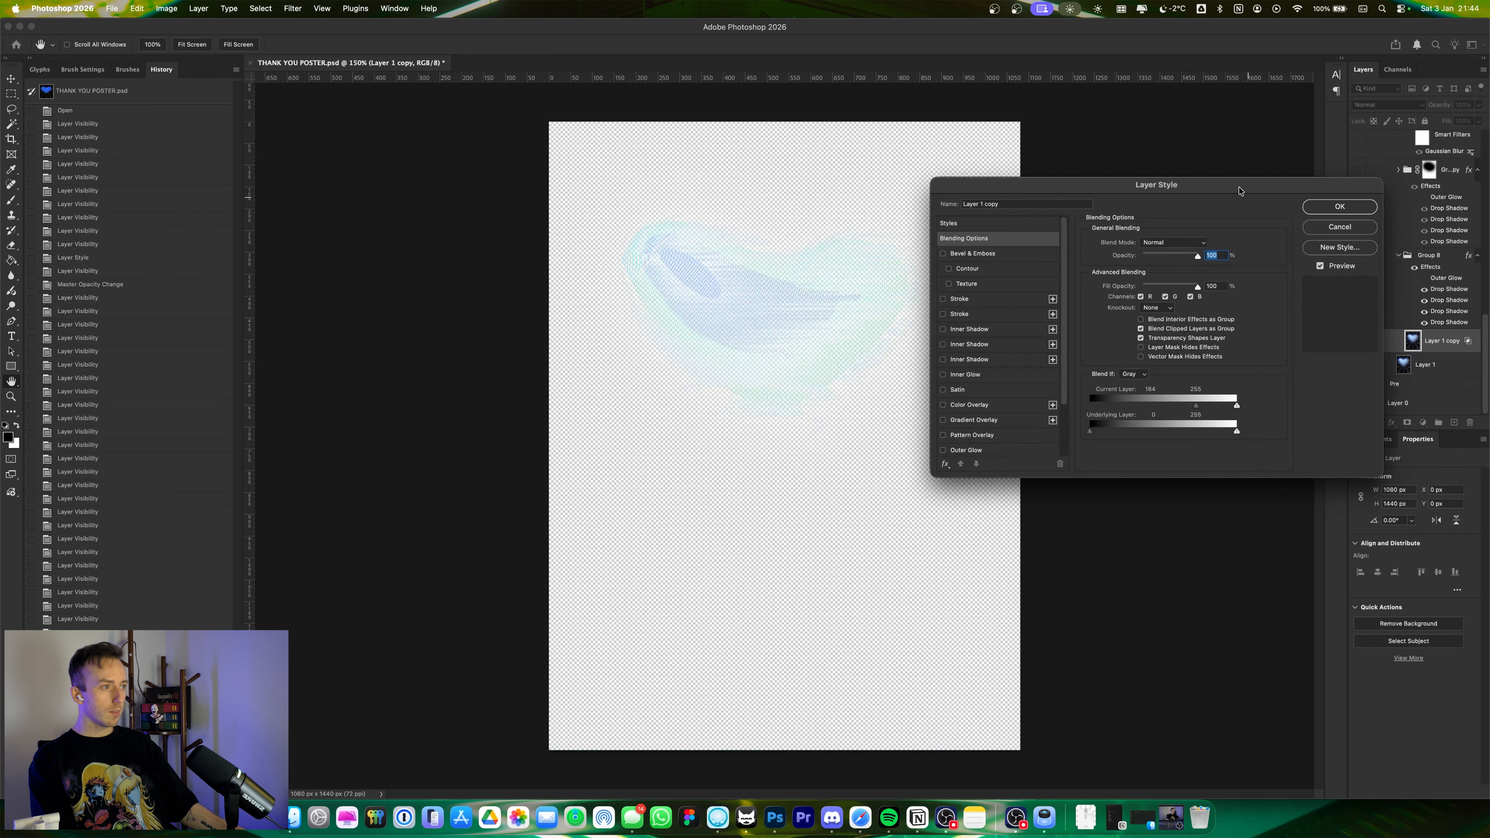
left_click_drag(1232, 188, 725, 228)
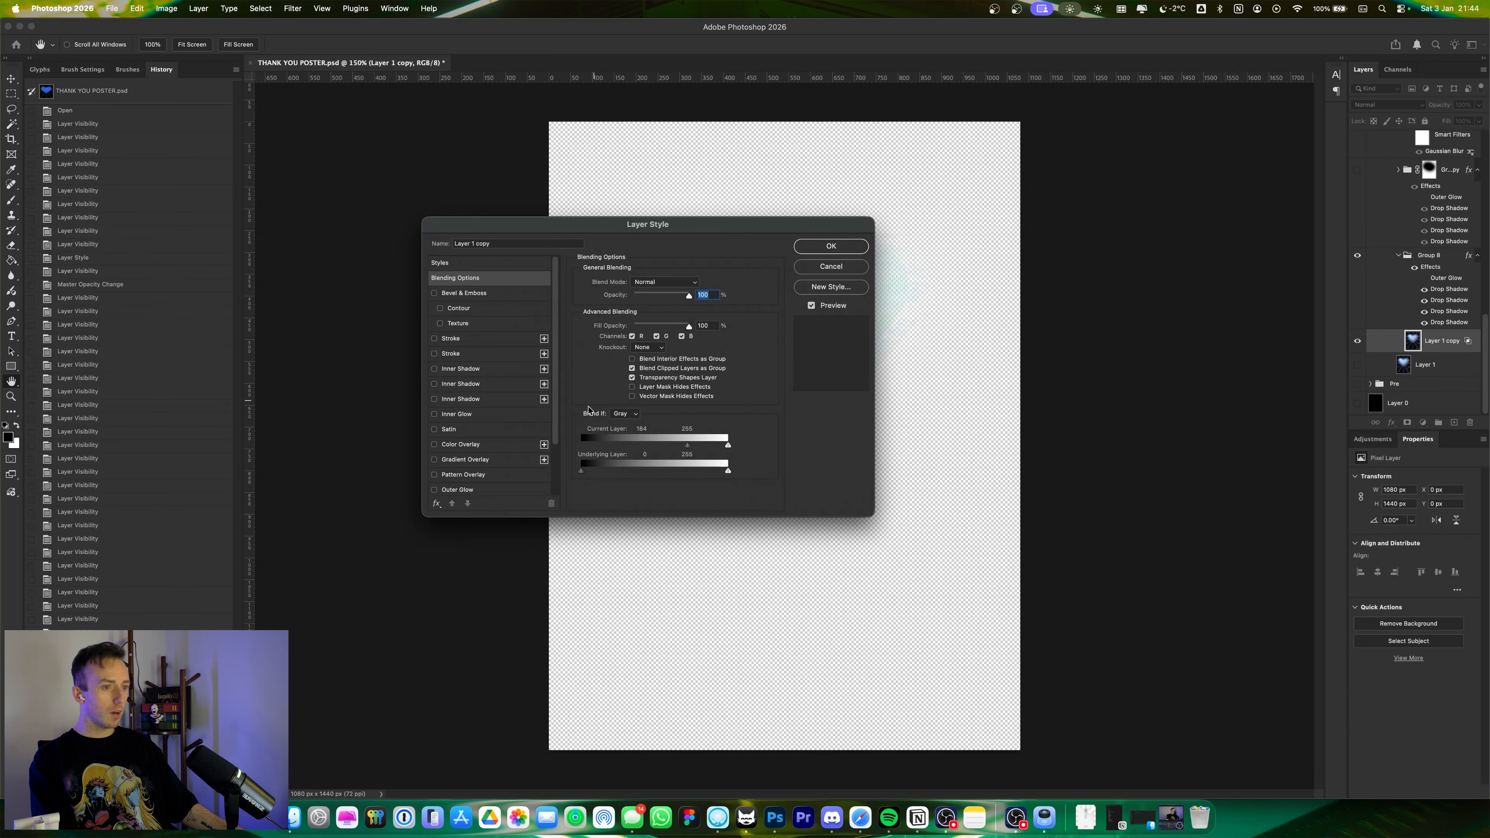
mouse_move(687, 445)
left_mouse_down()
mouse_move(574, 462)
mouse_move(687, 446)
left_mouse_up()
left_click_drag(791, 221, 1304, 359)
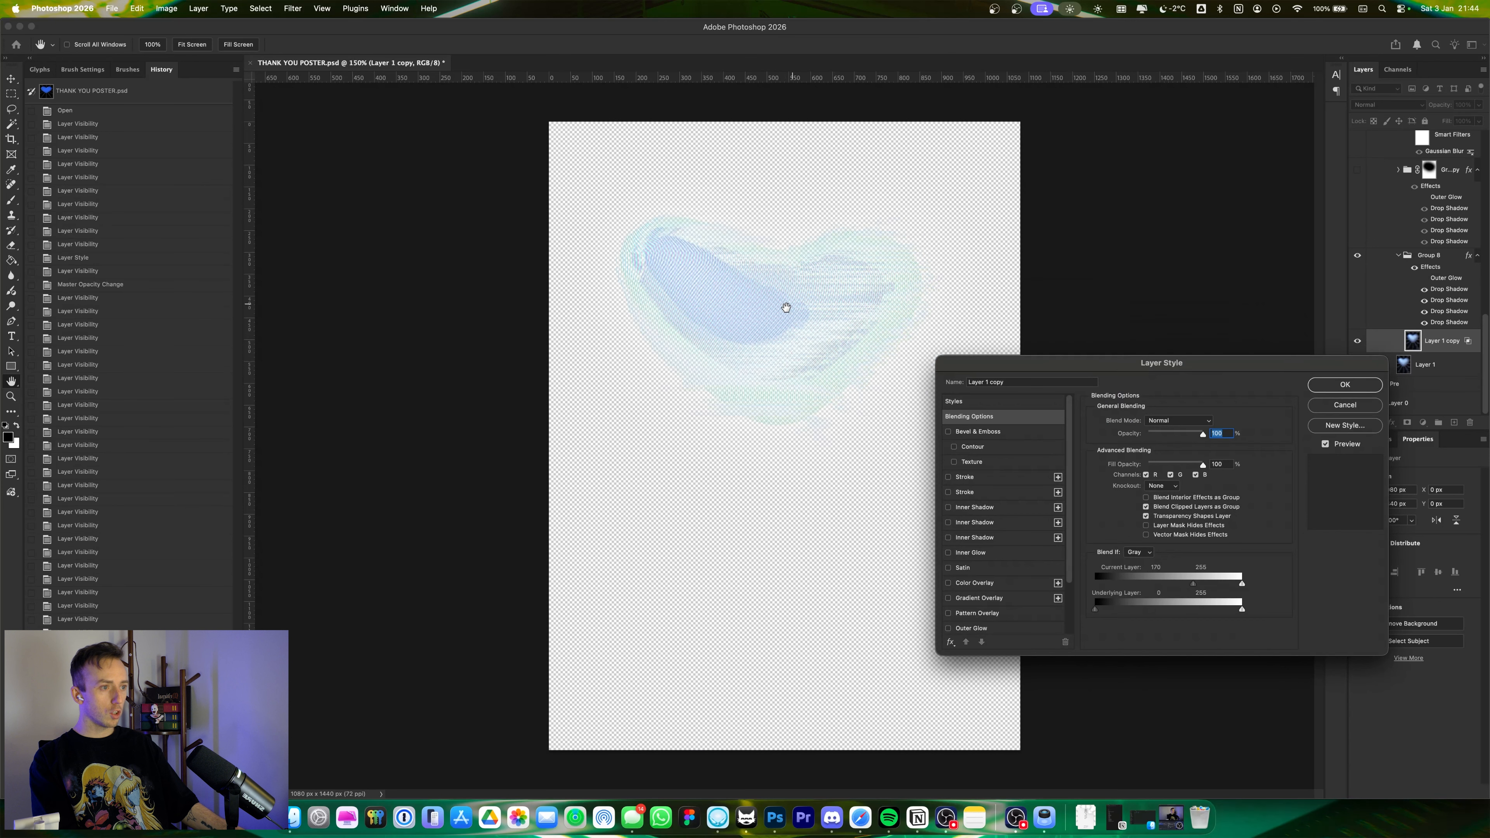
left_click(1346, 385)
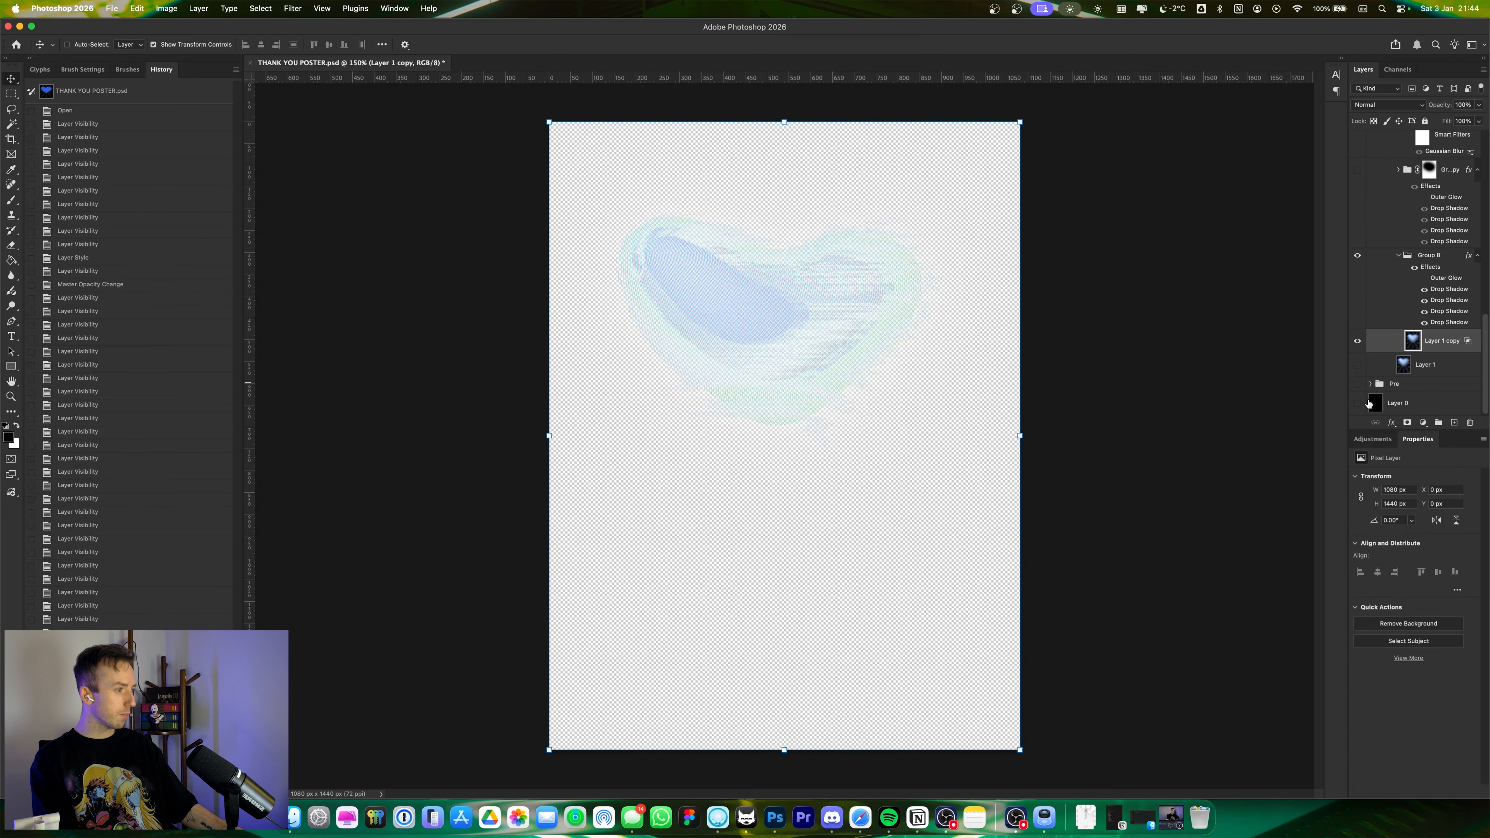
left_click(1358, 403)
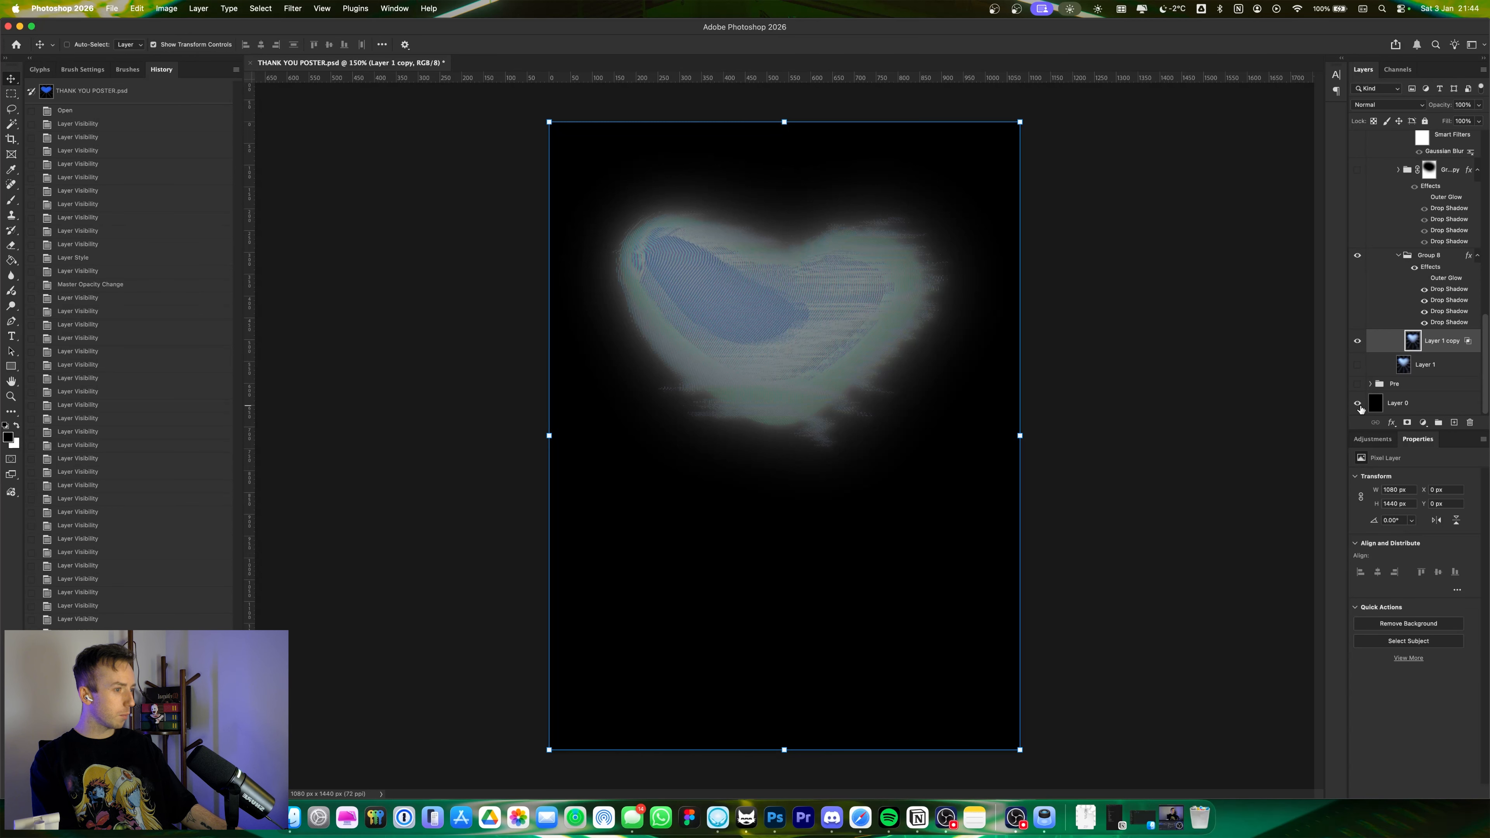
- Try a Blend If black point of 83 on Layer 1 copy and a different size for Group 8's drop shadow, cancelling both
double_click(1471, 344)
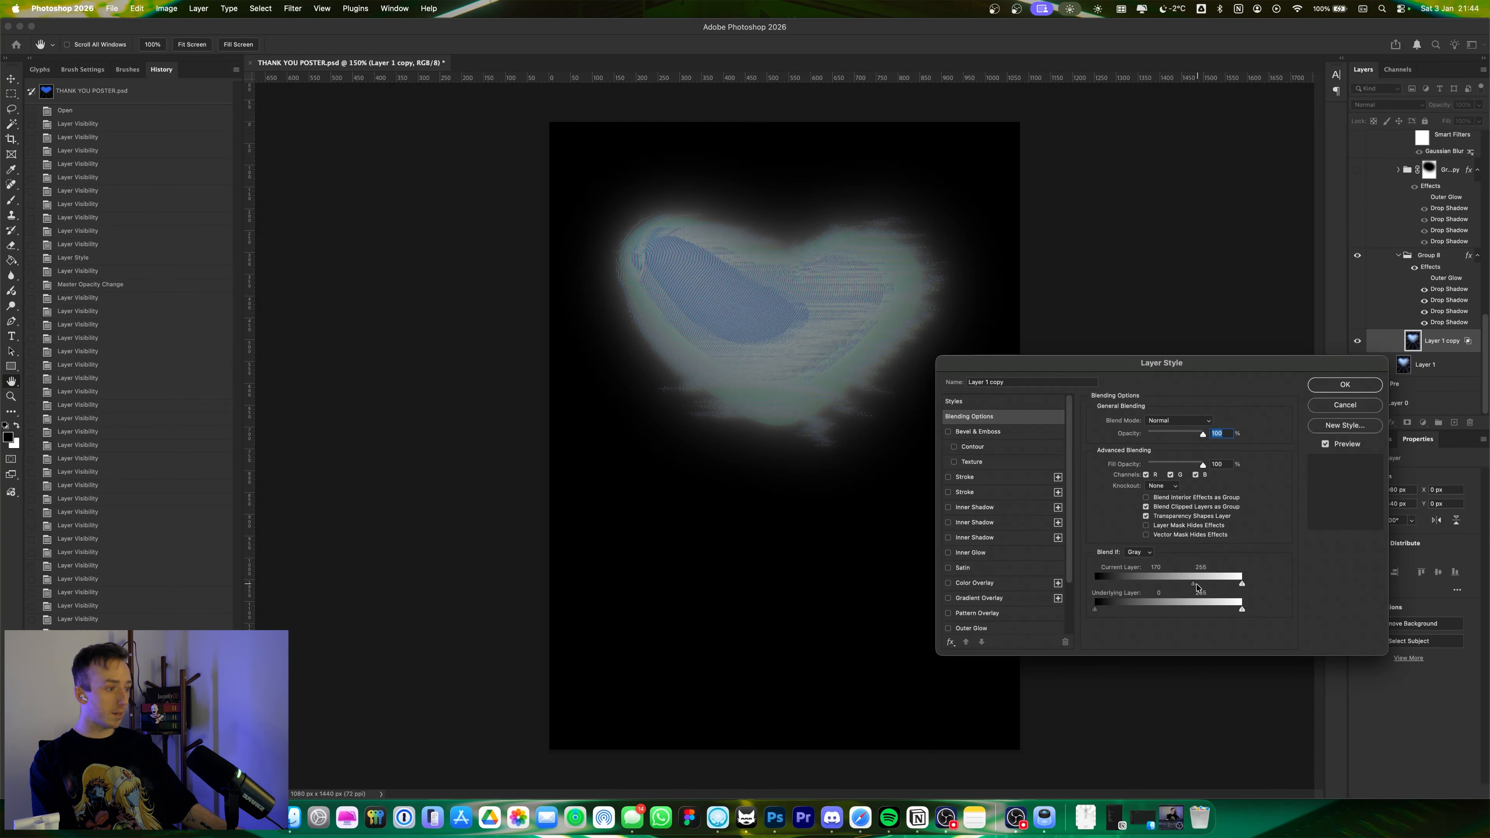
left_click_drag(1197, 585, 1141, 596)
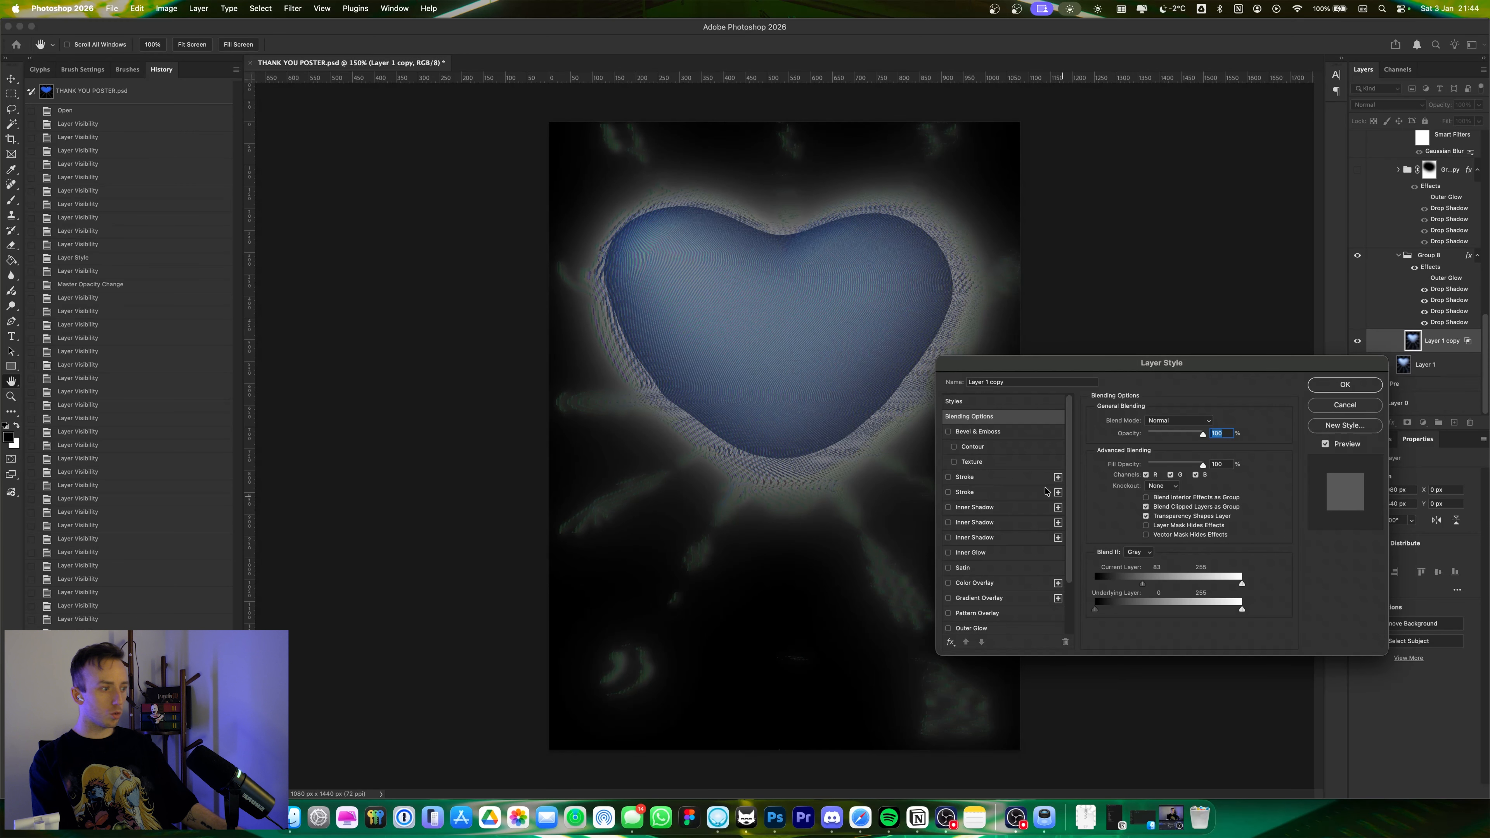
left_click(1343, 413)
double_click(1447, 289)
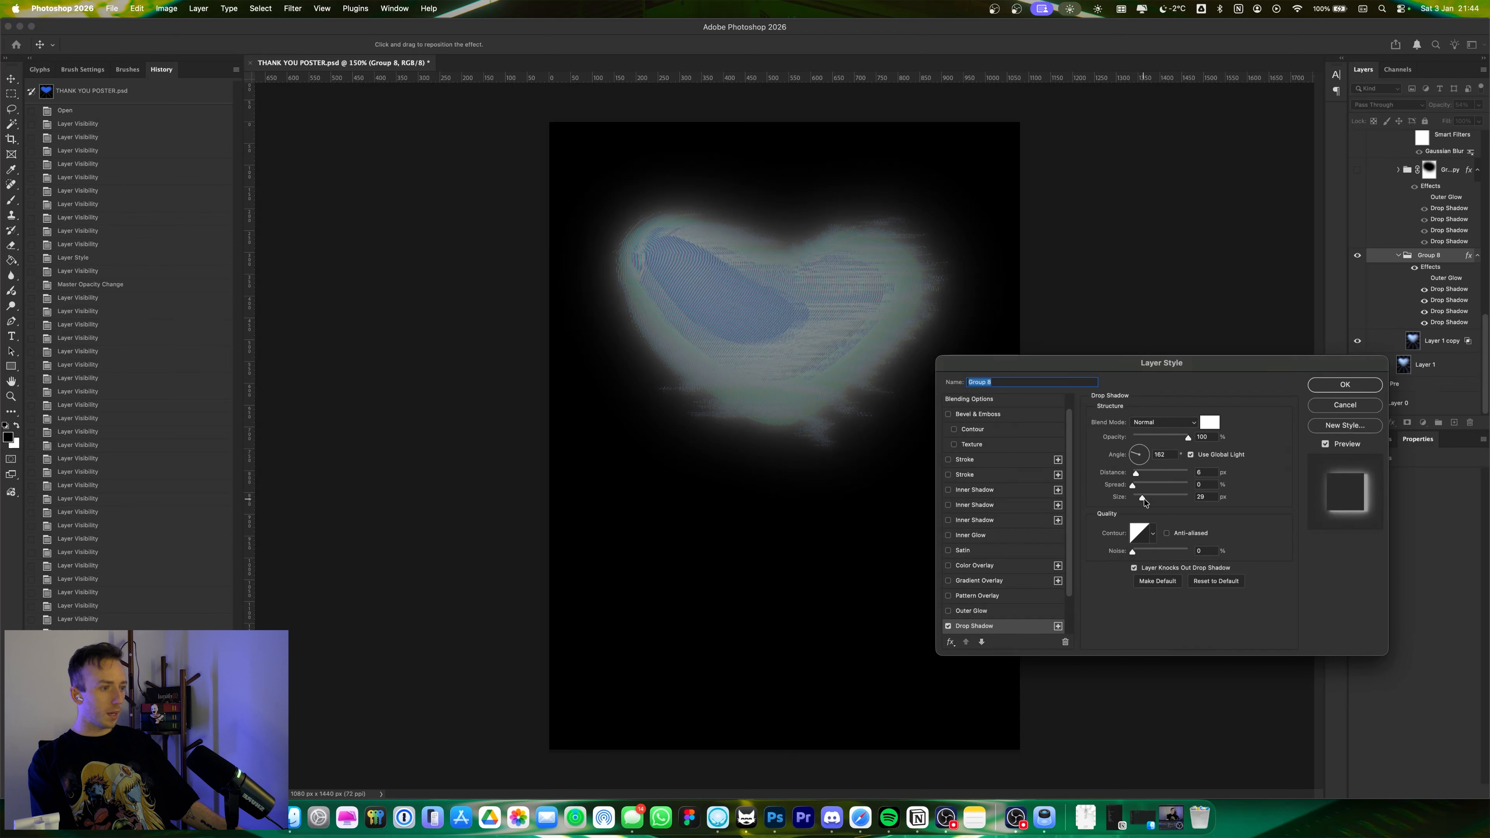
left_click_drag(1144, 502, 1147, 505)
left_click(1366, 405)
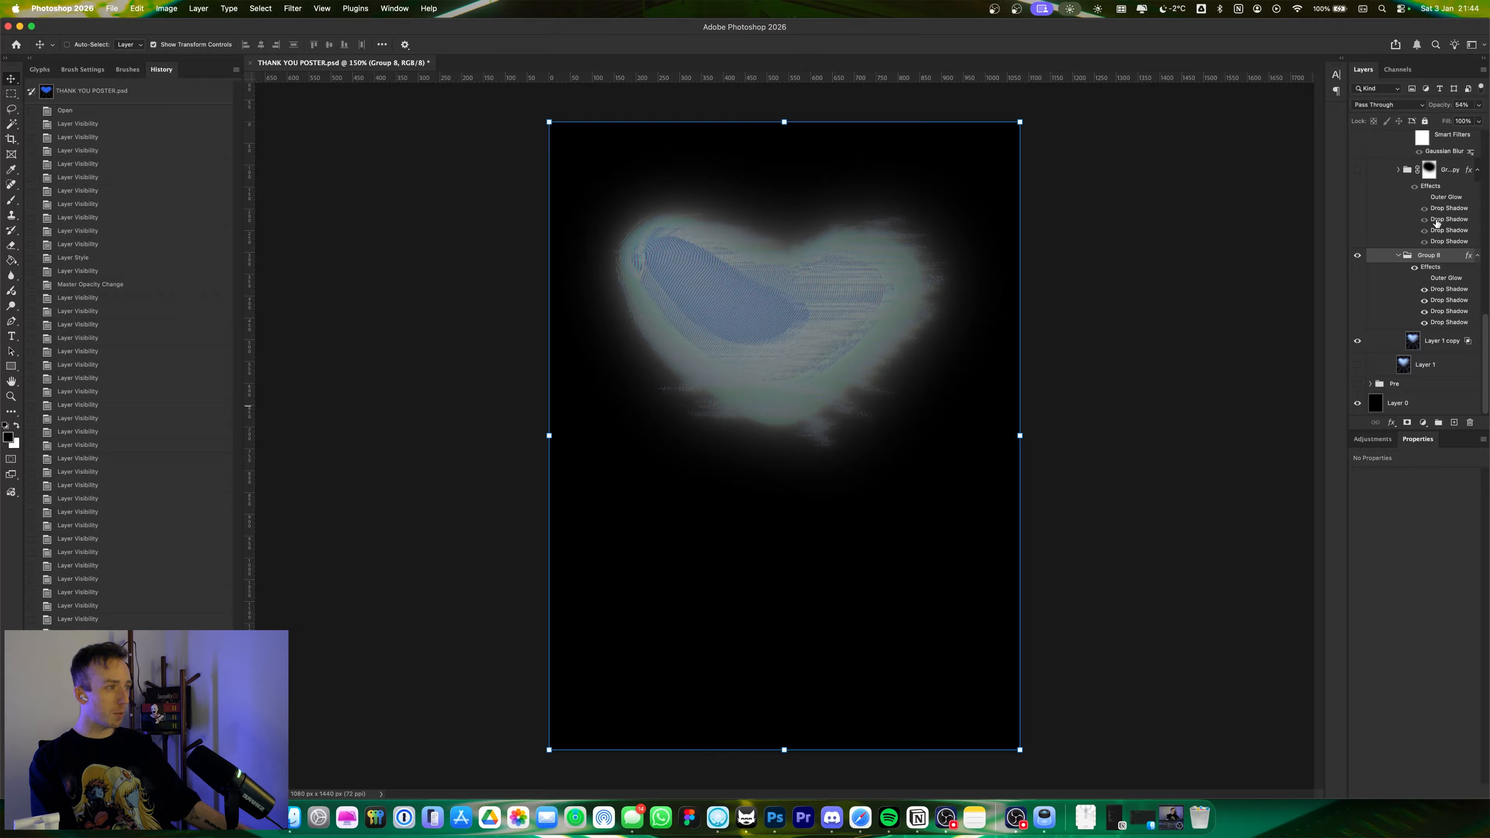
- Show the masked Group 8 copy, collapse Group 8 and expand the copy's contents
left_click(1359, 171)
left_click(1400, 256)
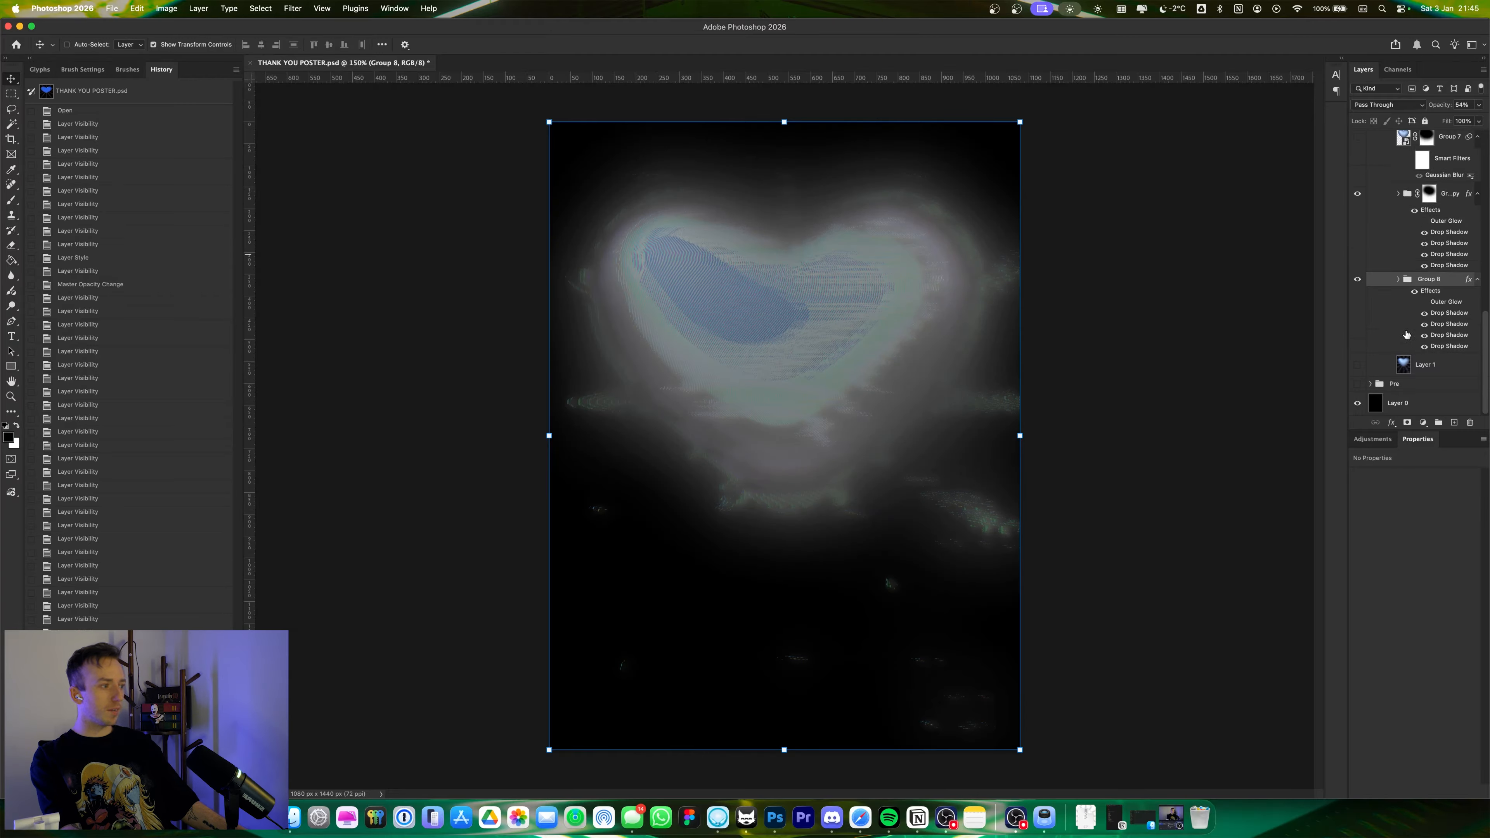
left_click(1432, 201)
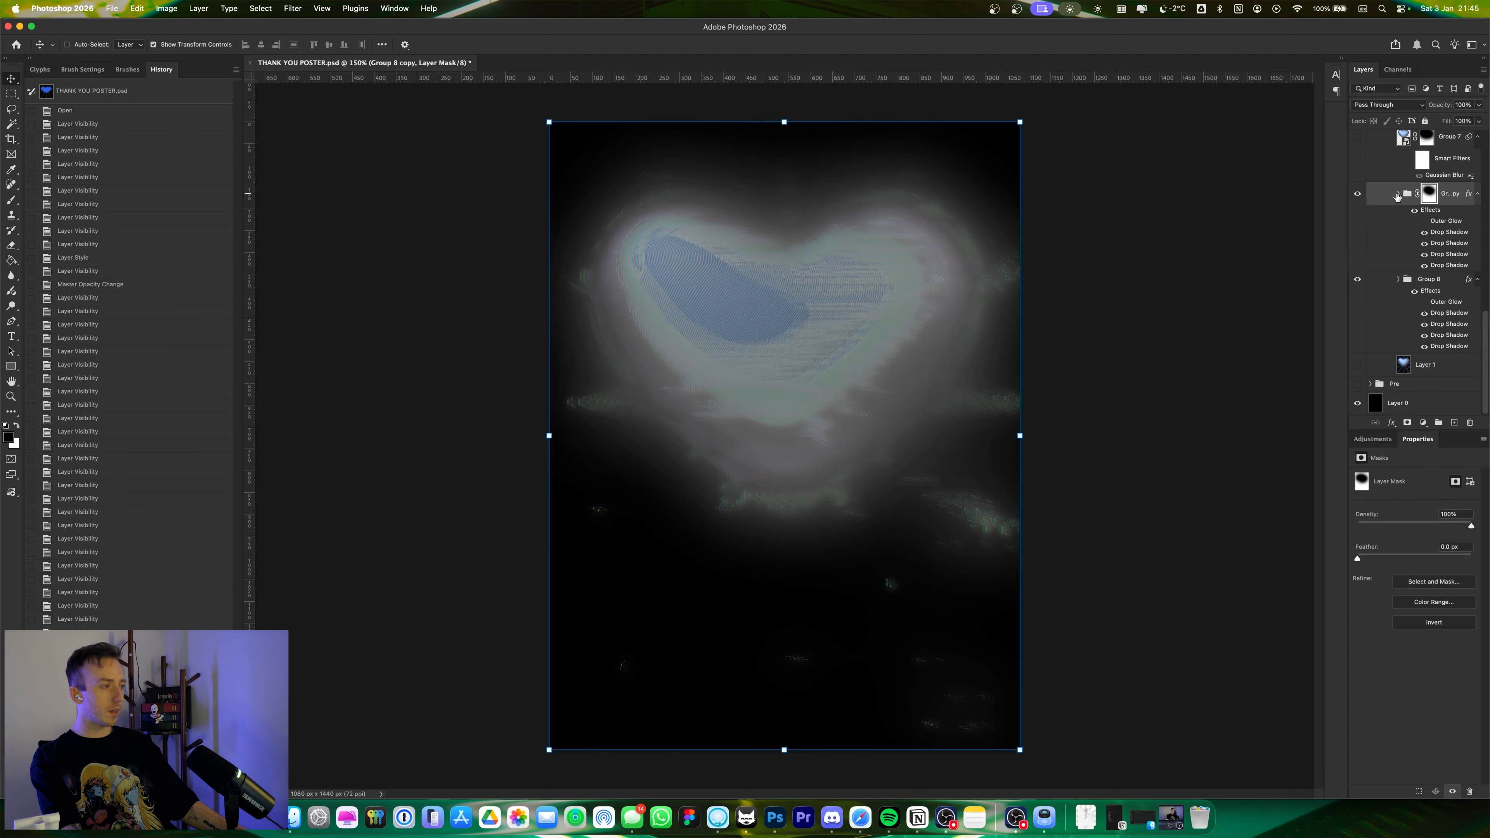
left_click(1398, 194)
- Try adjusting the Blend If current-layer white point of the Layer 1 copy inside Group 8 copy
double_click(1467, 283)
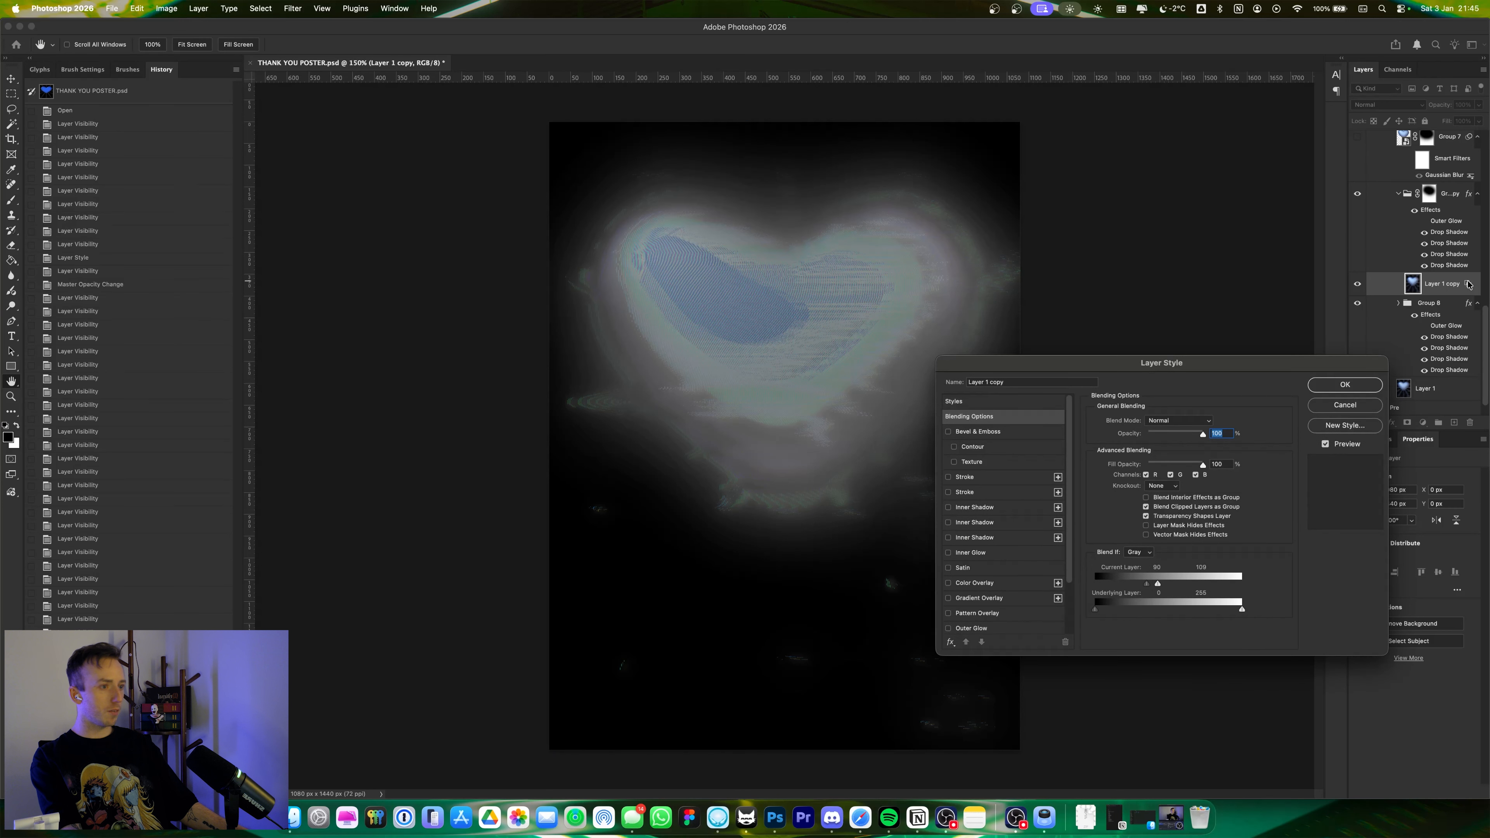
mouse_move(1159, 588)
left_mouse_down()
mouse_move(1194, 587)
mouse_move(1143, 586)
mouse_move(1164, 587)
left_mouse_up()
key("Escape")
- Show the Gaussian-blurred Group 7 smart object in the Dither Boy export group
scroll(1450, 211, "up", 2)
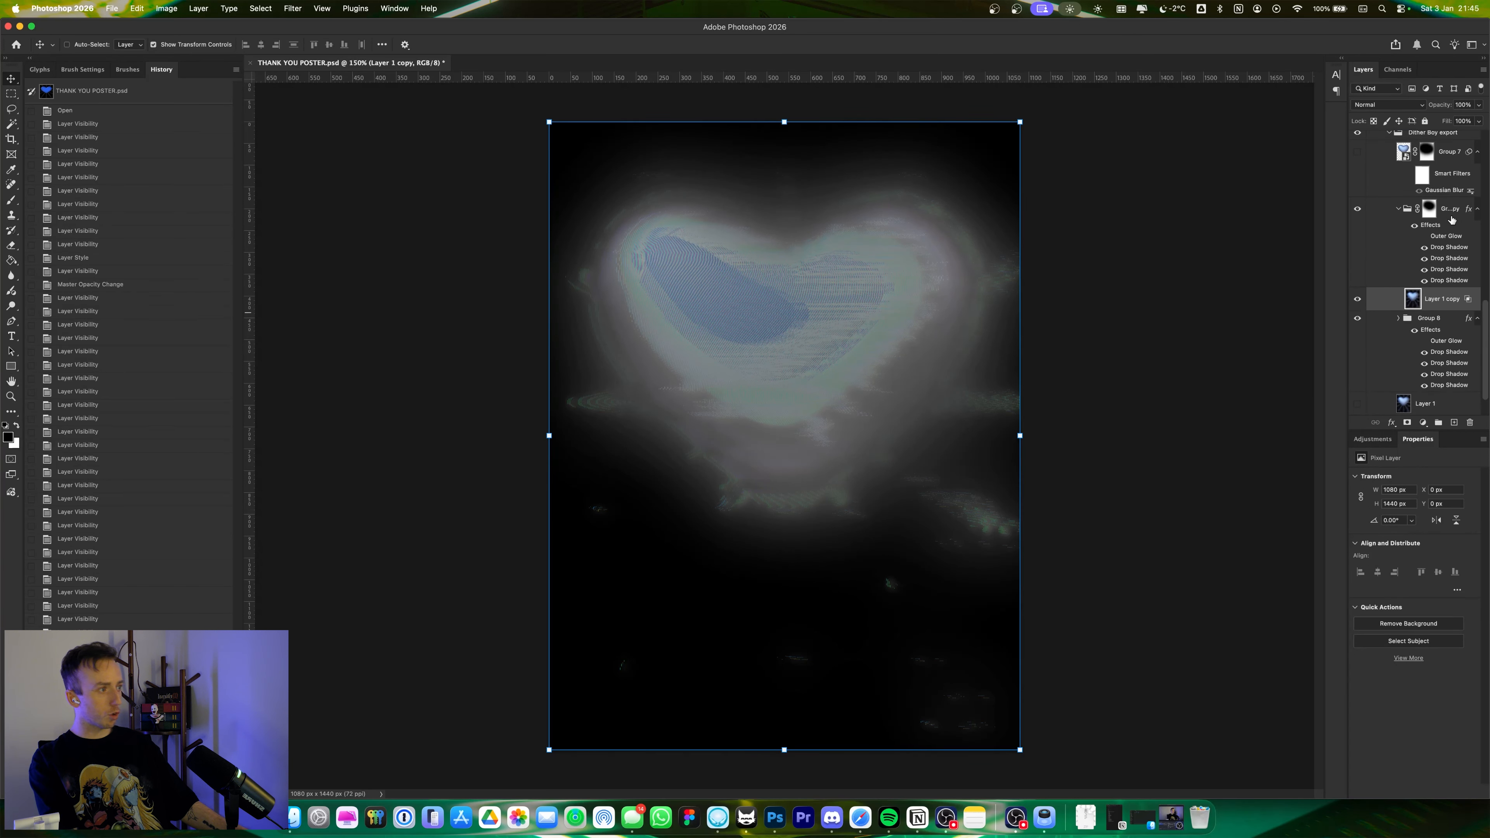
left_click(1451, 160)
scroll(1420, 188, "up", 3)
left_click(1358, 209)
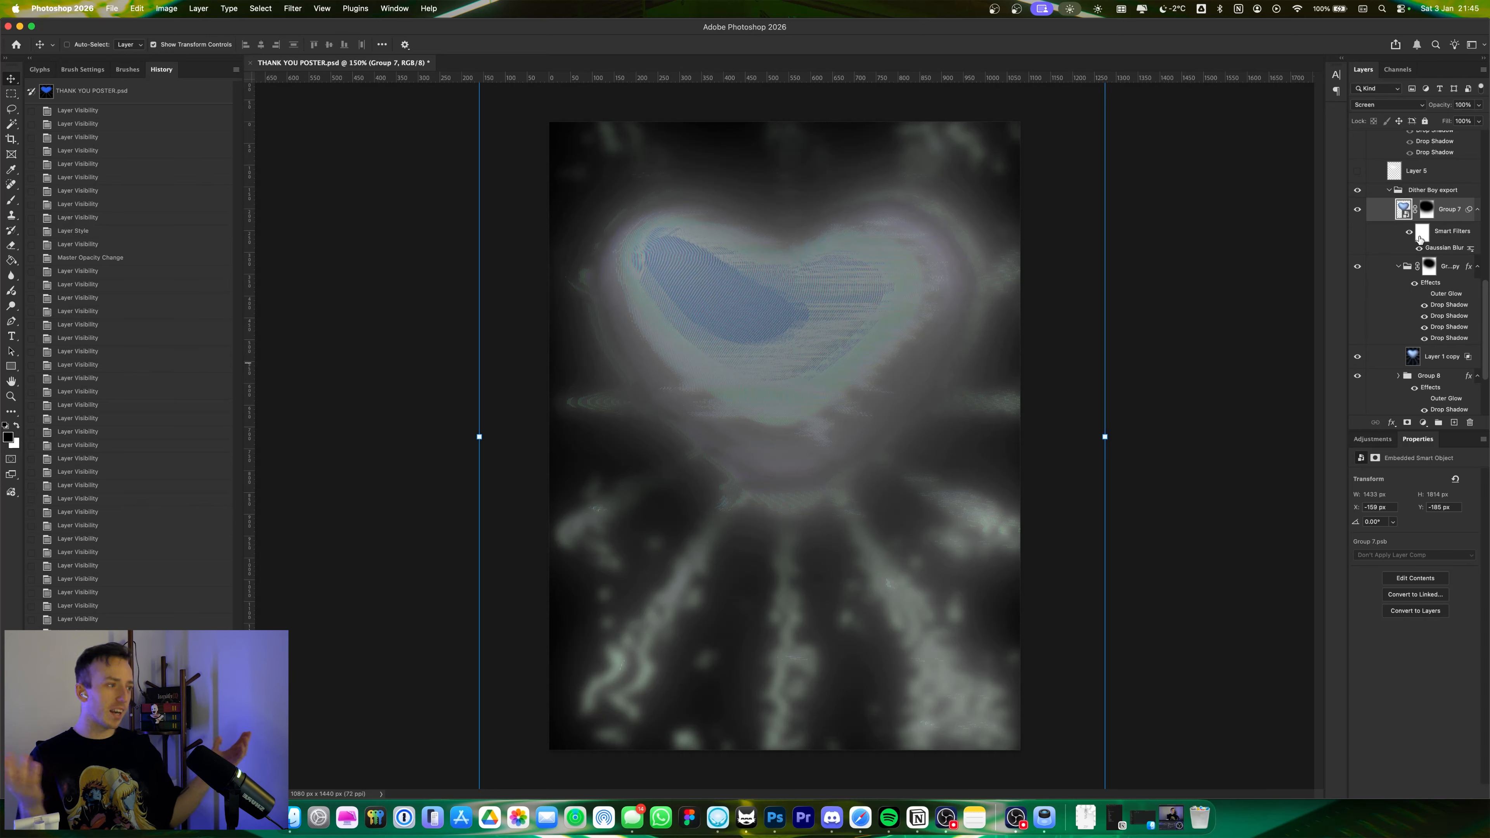
- Show the white highlight on Layer 5, comparing the heart's dither detail with the layer hidden and visible
left_click(1359, 247)
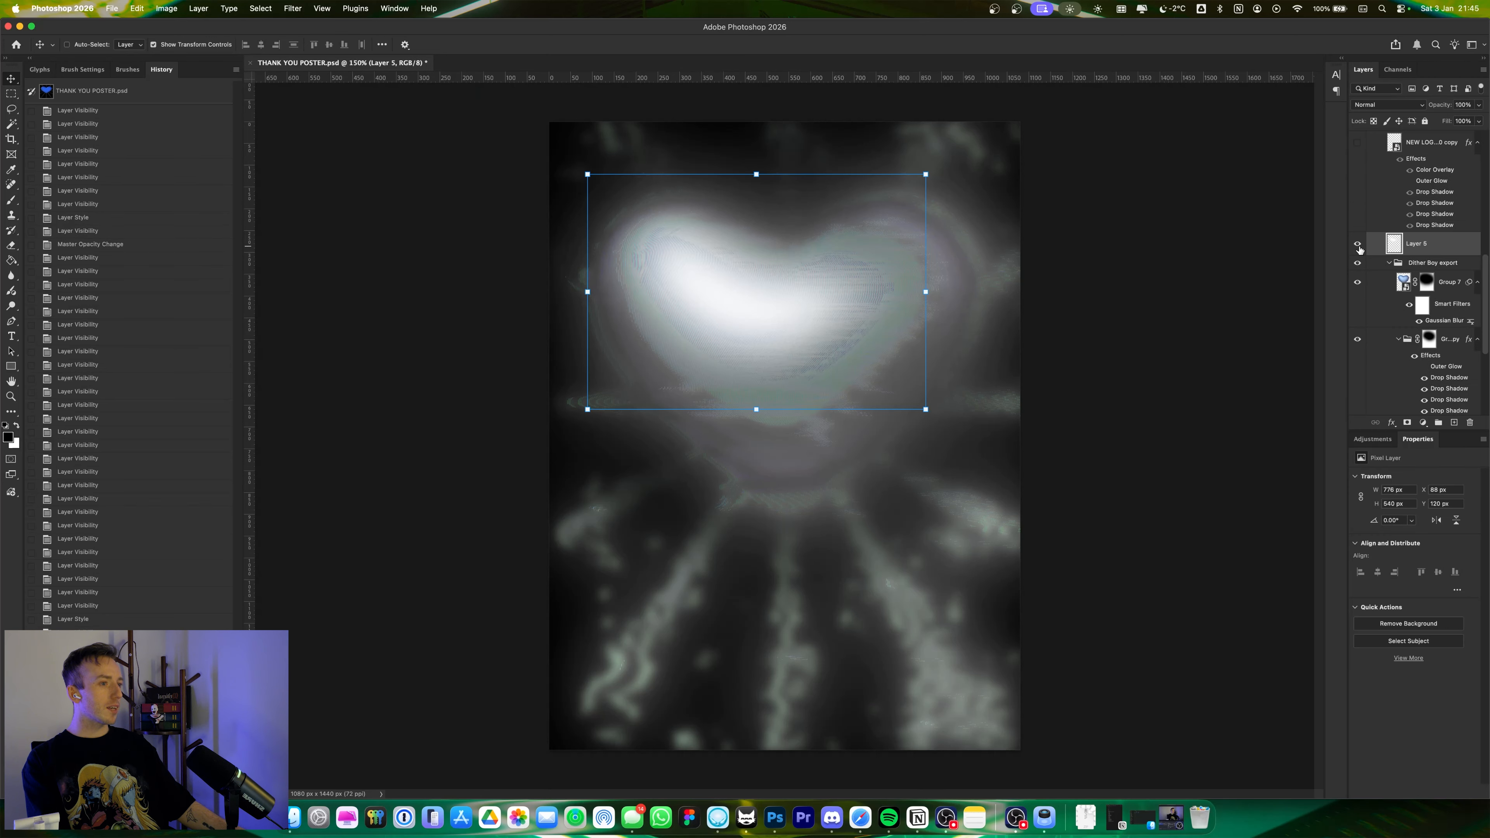
left_click(1359, 247)
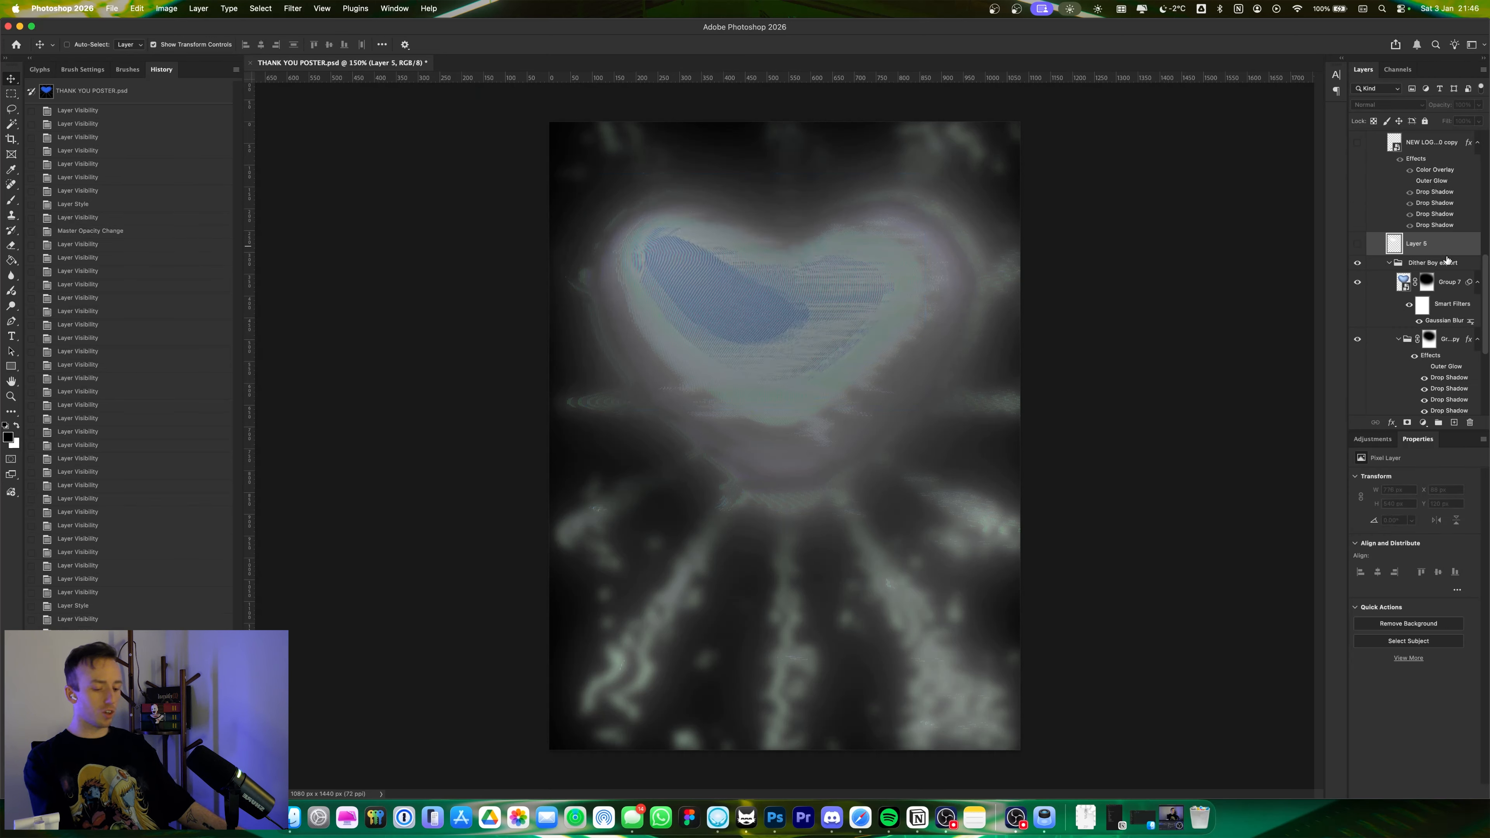
scroll(1453, 311, "down", 5)
scroll(1453, 311, "up", 5)
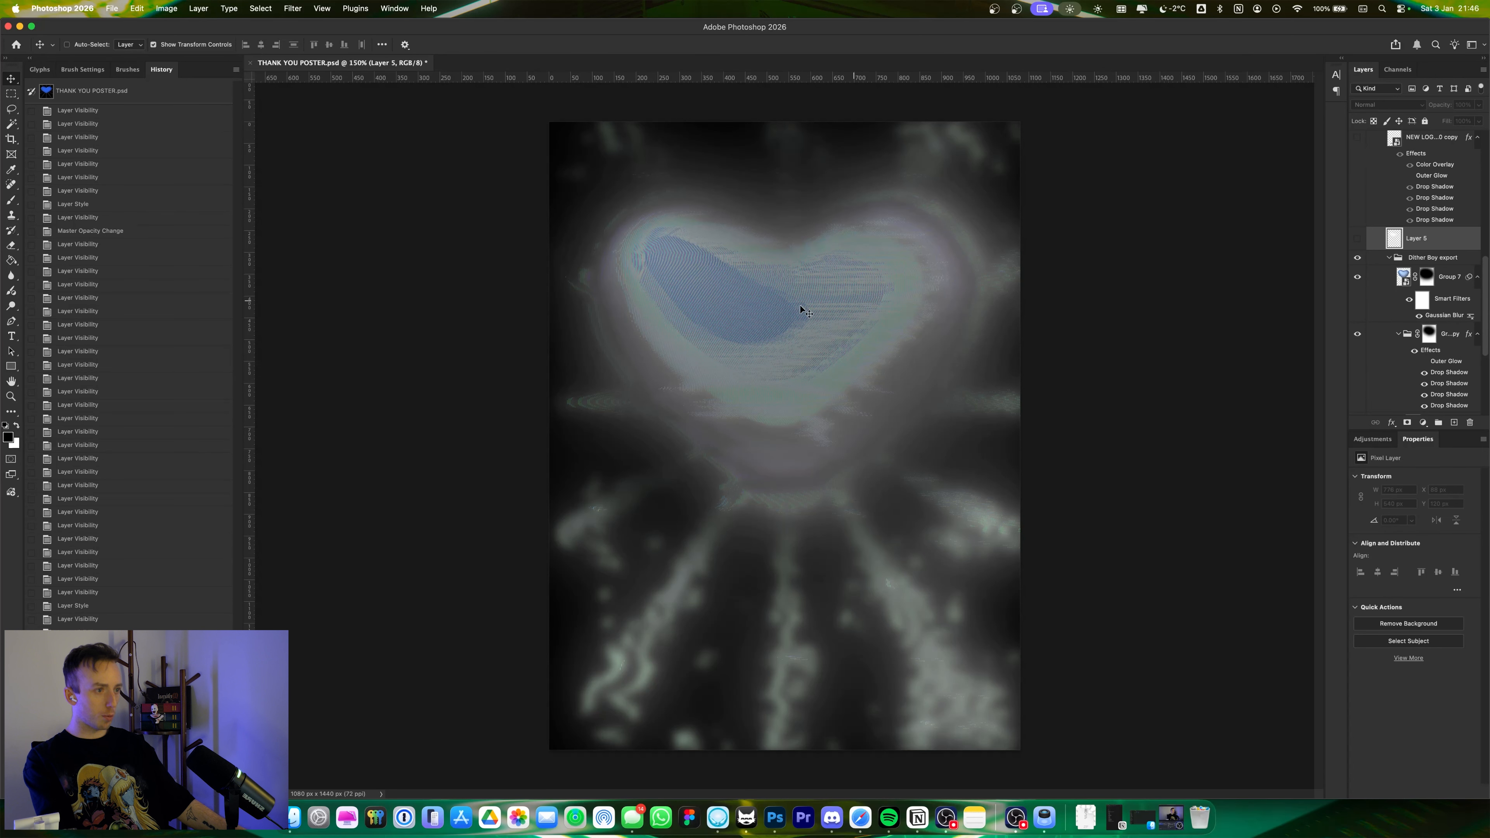
scroll(688, 269, "up", 5)
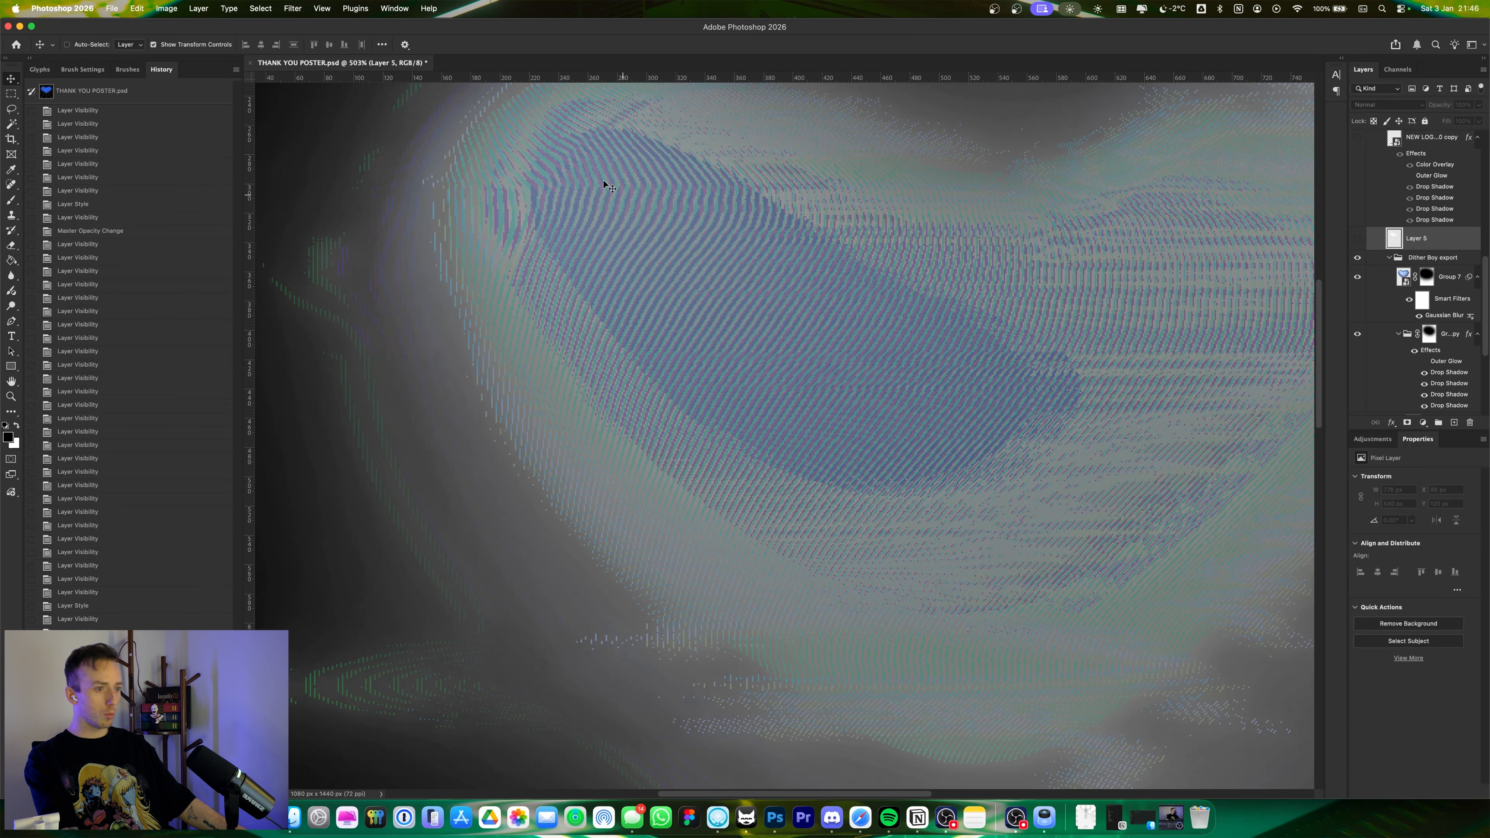
left_click(1357, 238)
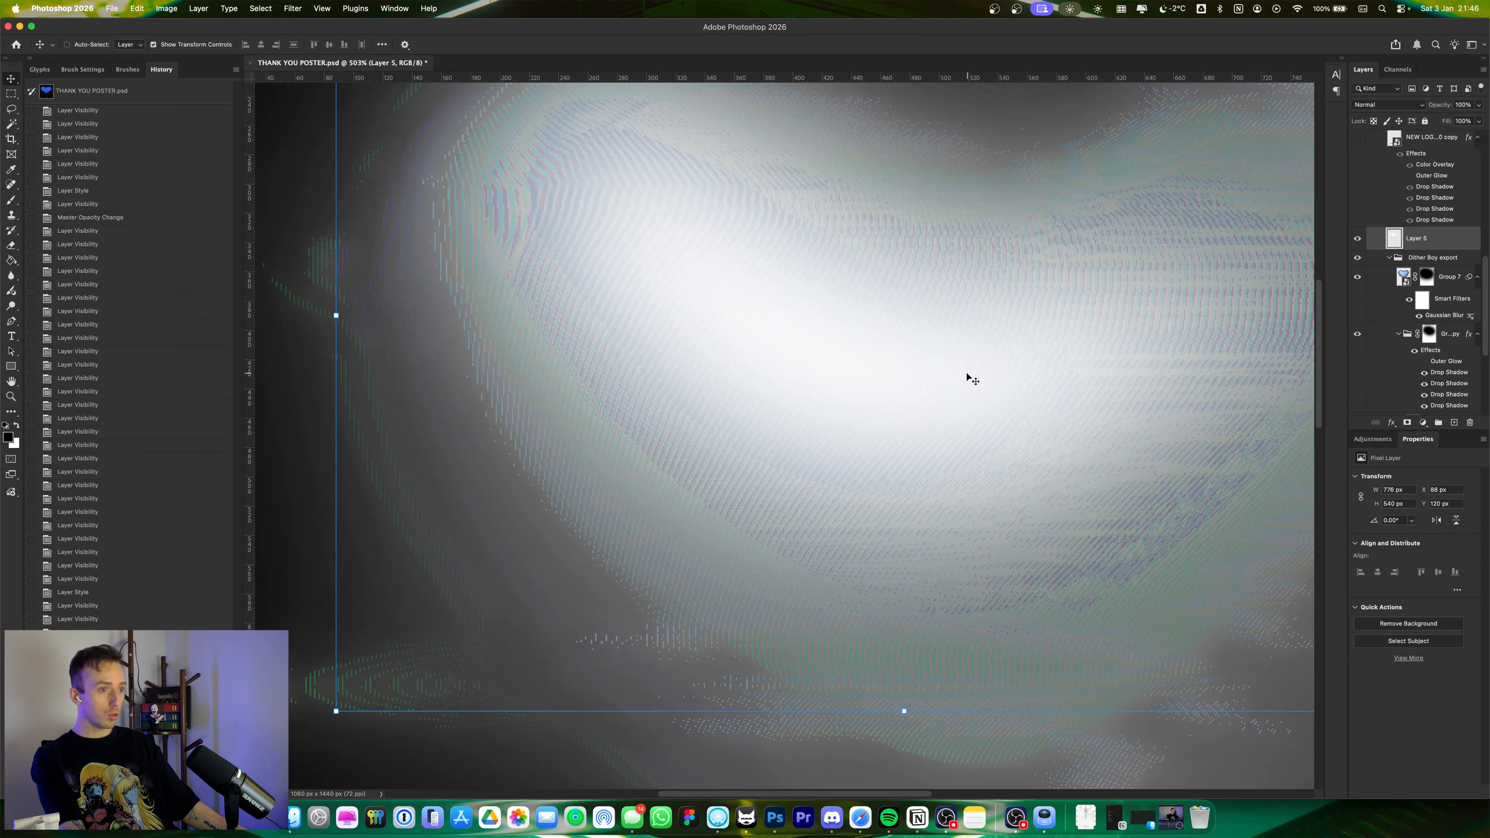
- Show the dithered Layer 1 beneath the glow layers, toggling it to compare the whole poster with and without it
scroll(973, 380, "down", 8)
scroll(1367, 282, "down", 3)
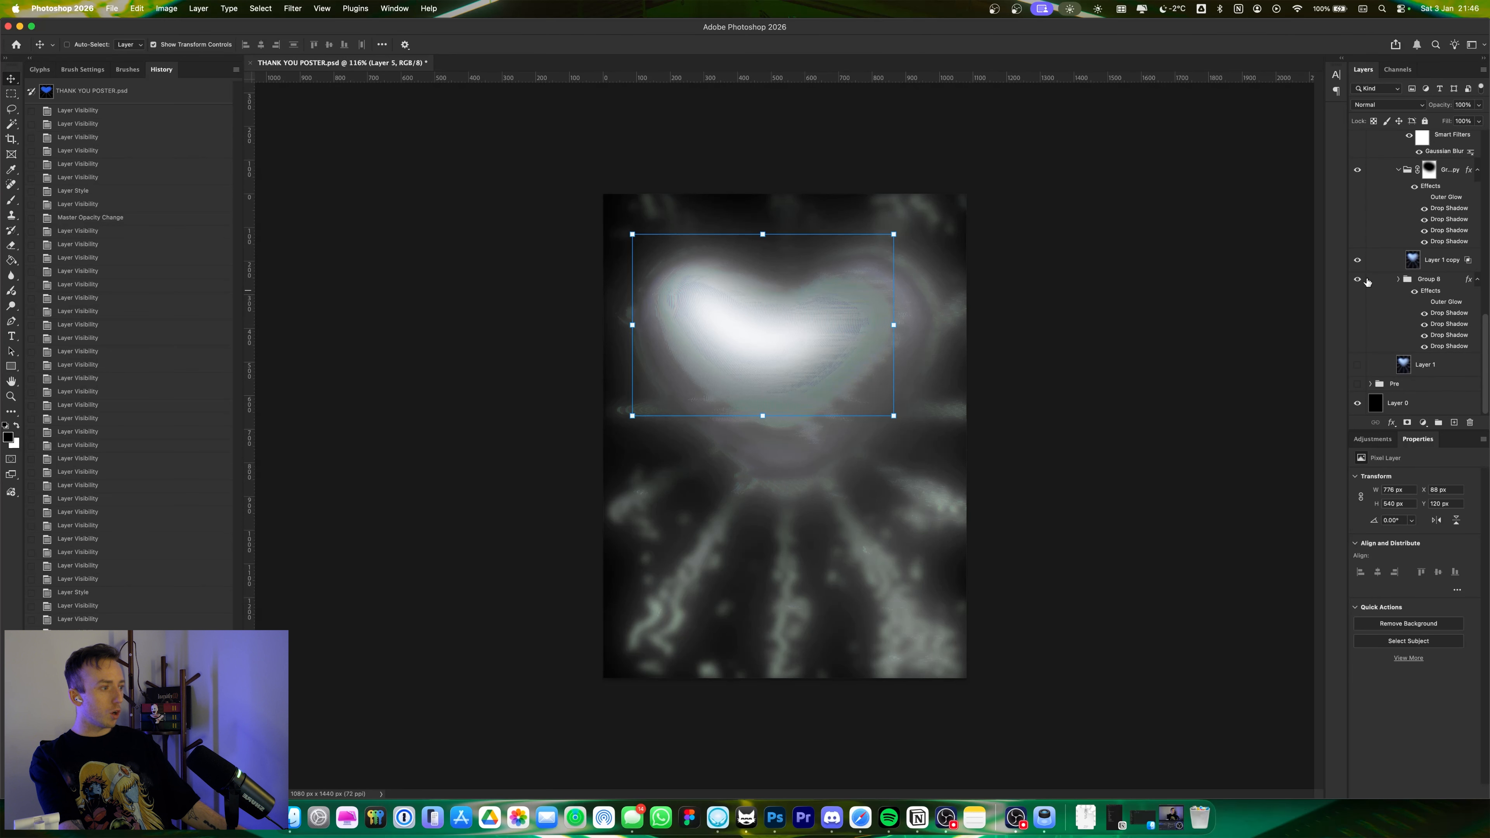
left_click(1429, 365)
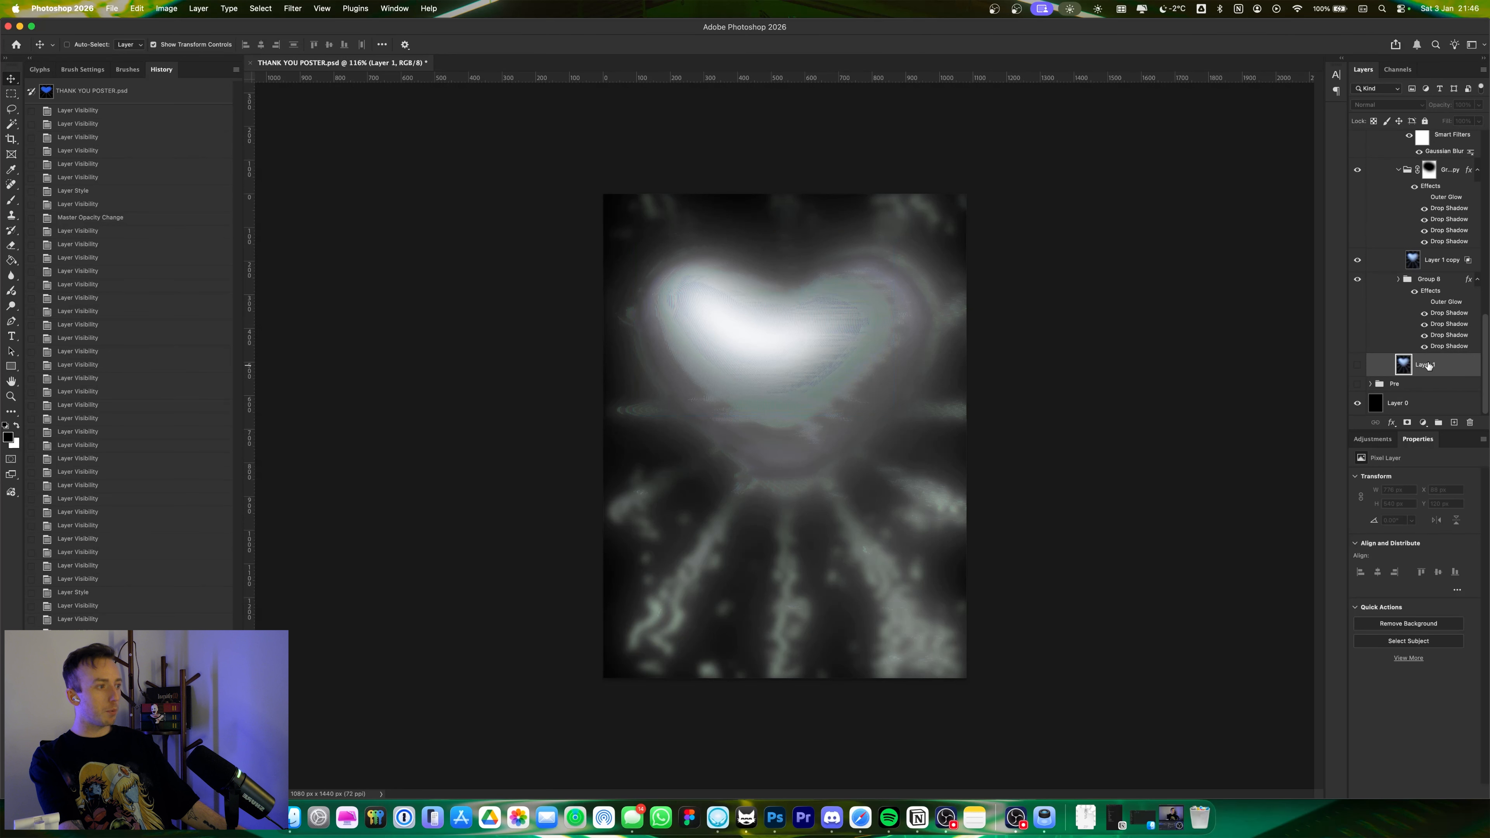
left_click(1358, 365)
left_click(1358, 365)
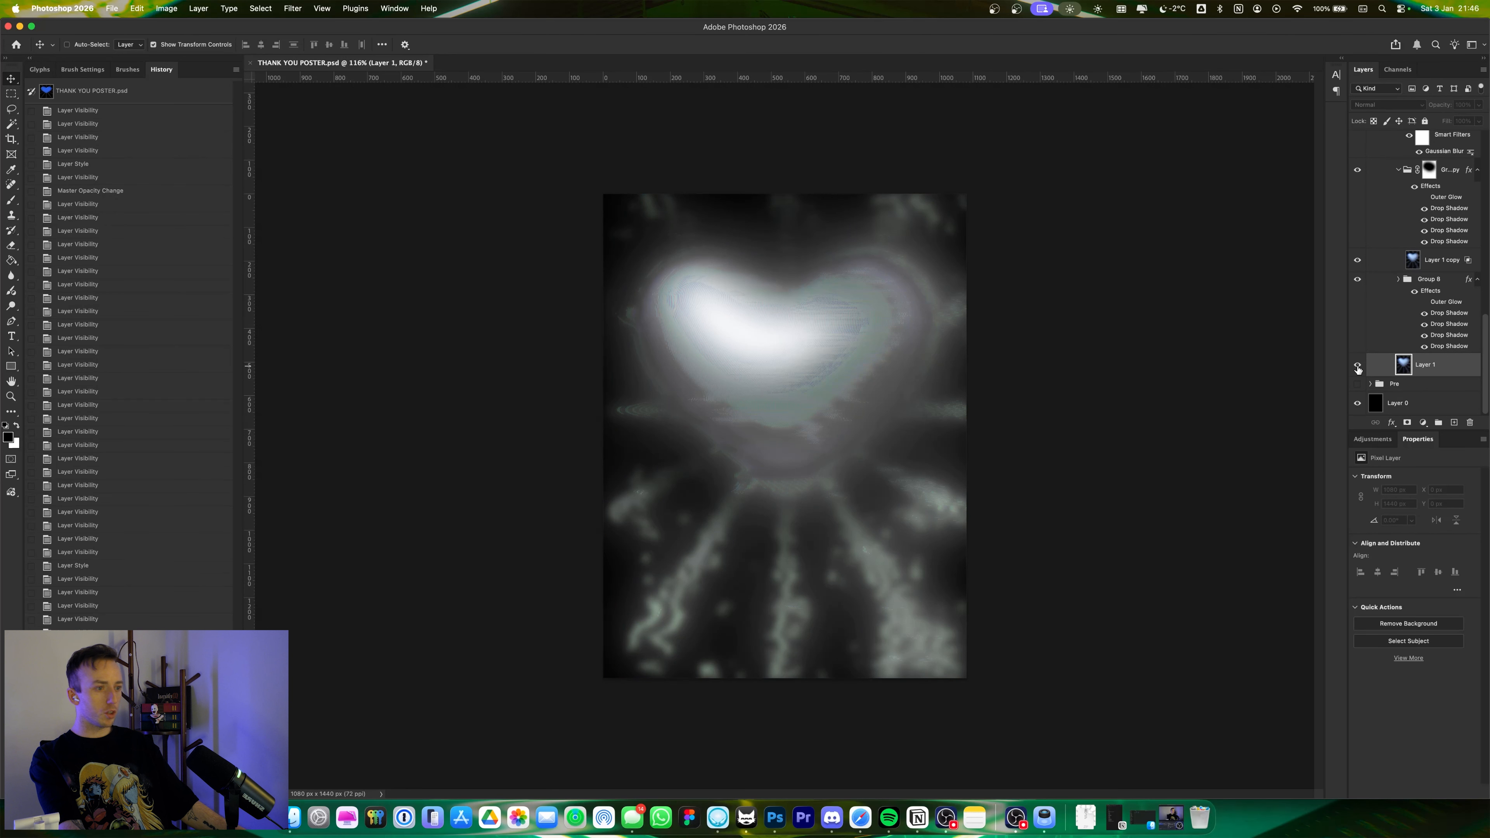
left_click(1358, 365)
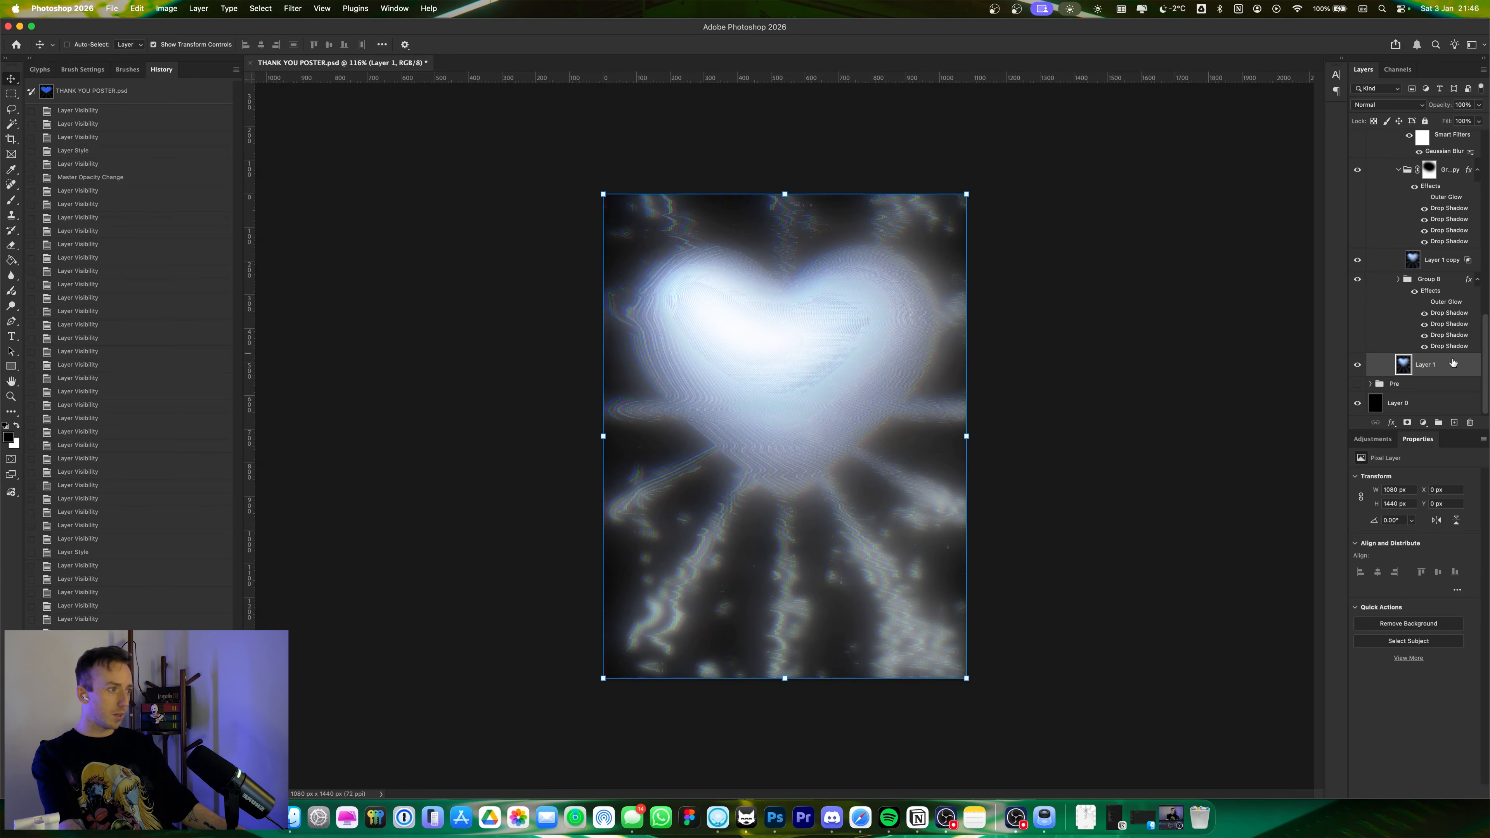
- Show the NEW LOGO - SEPT 2020 copy smart object above the Layer 5 highlight
scroll(1450, 299, "up", 3)
scroll(1450, 299, "up", 4)
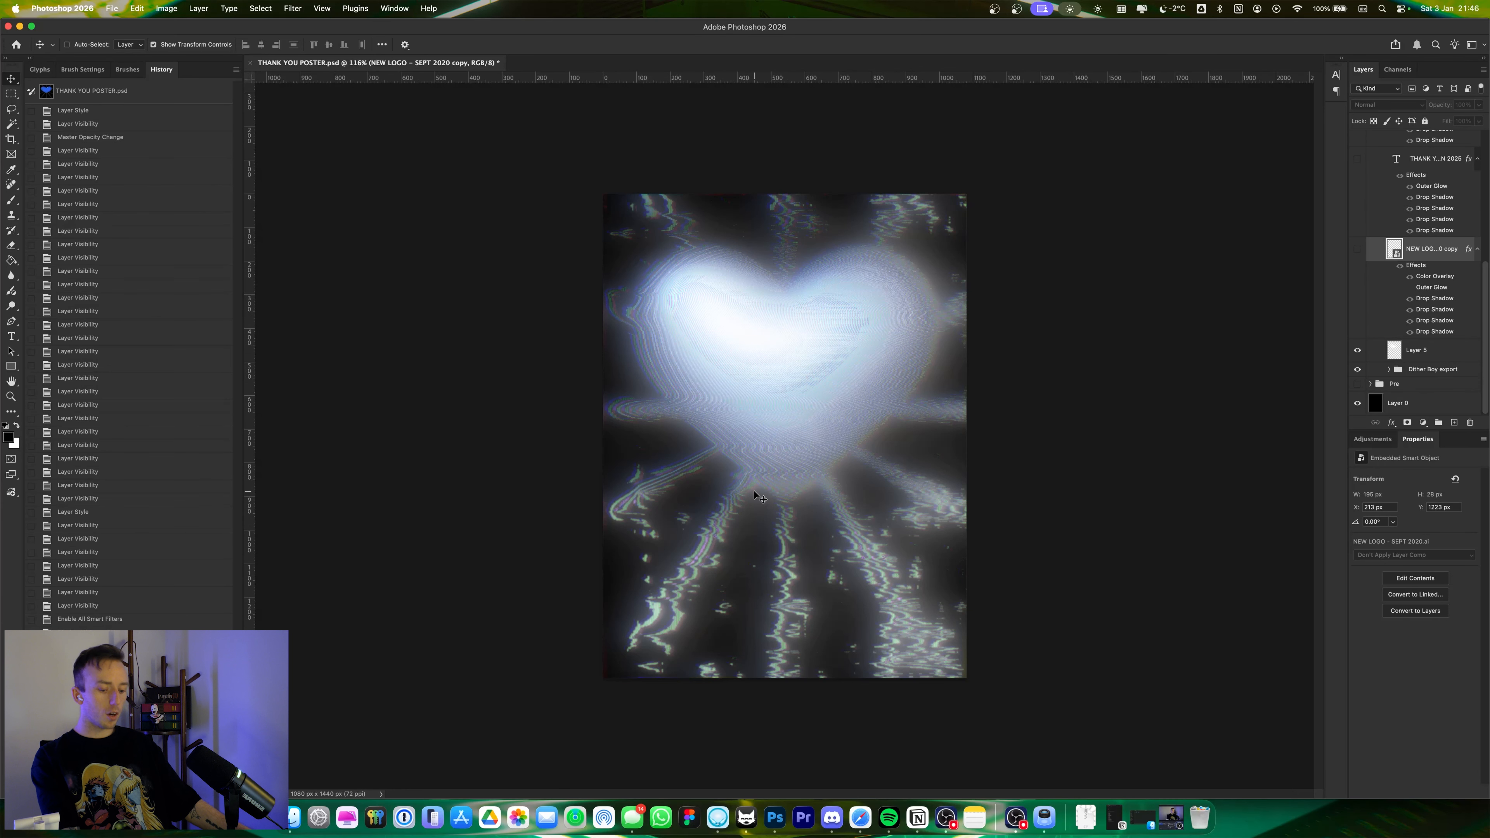
scroll(755, 491, "down", 3)
scroll(749, 487, "up", 8)
scroll(742, 484, "down", 6)
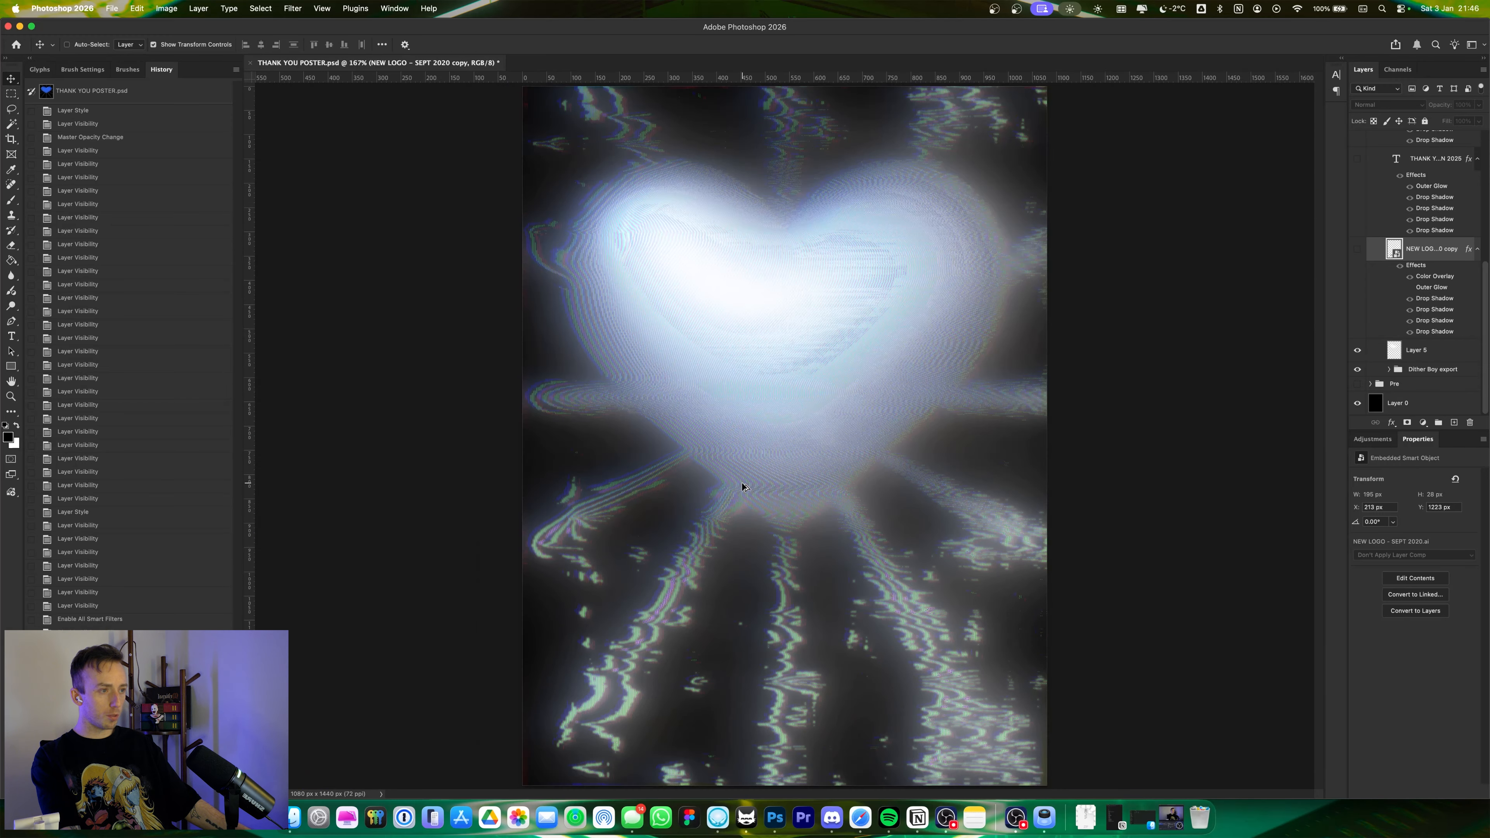
scroll(742, 483, "down", 3)
scroll(742, 483, "up", 1)
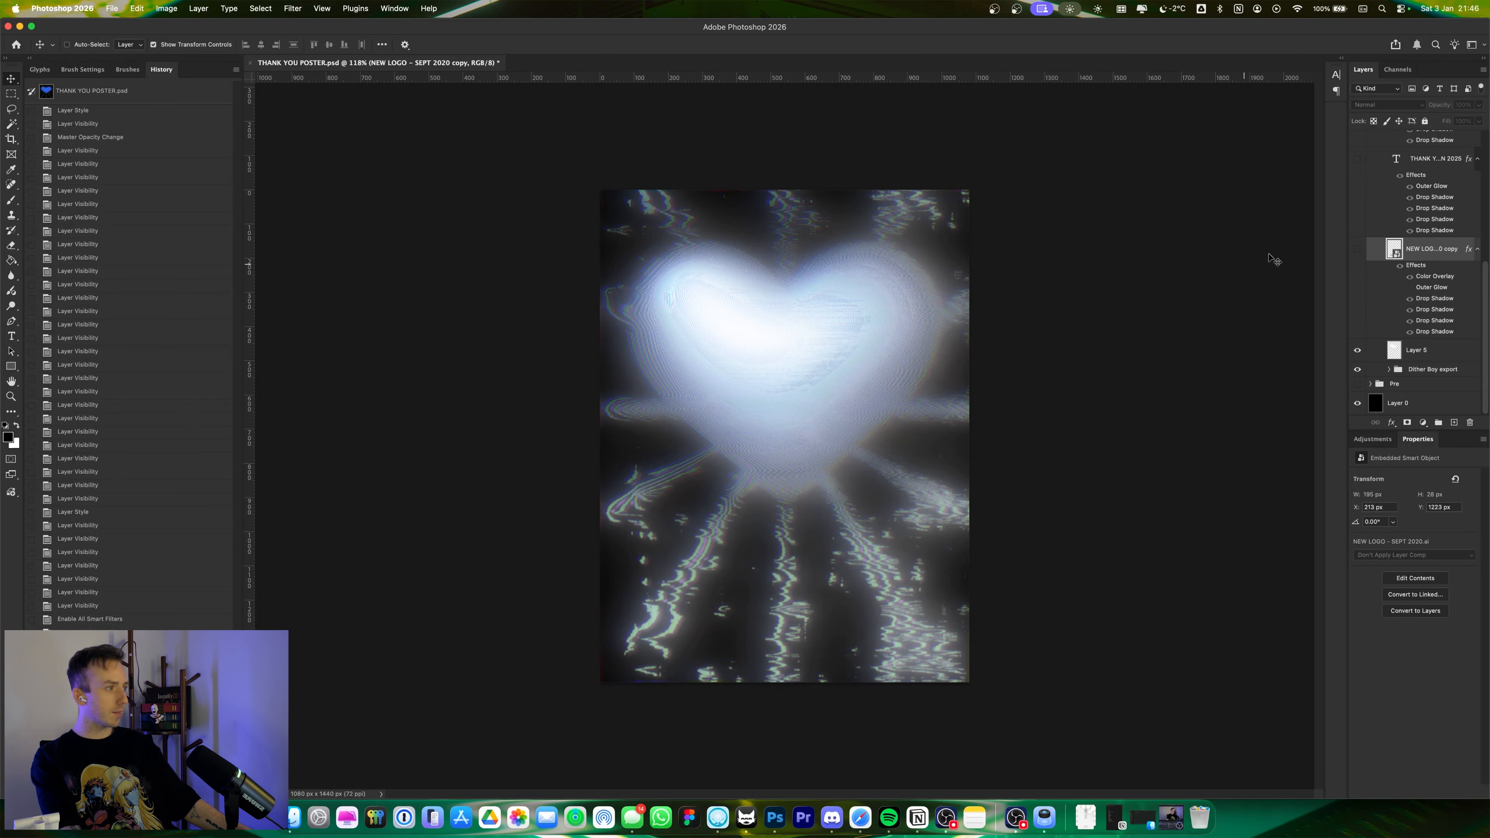
left_click(1357, 249)
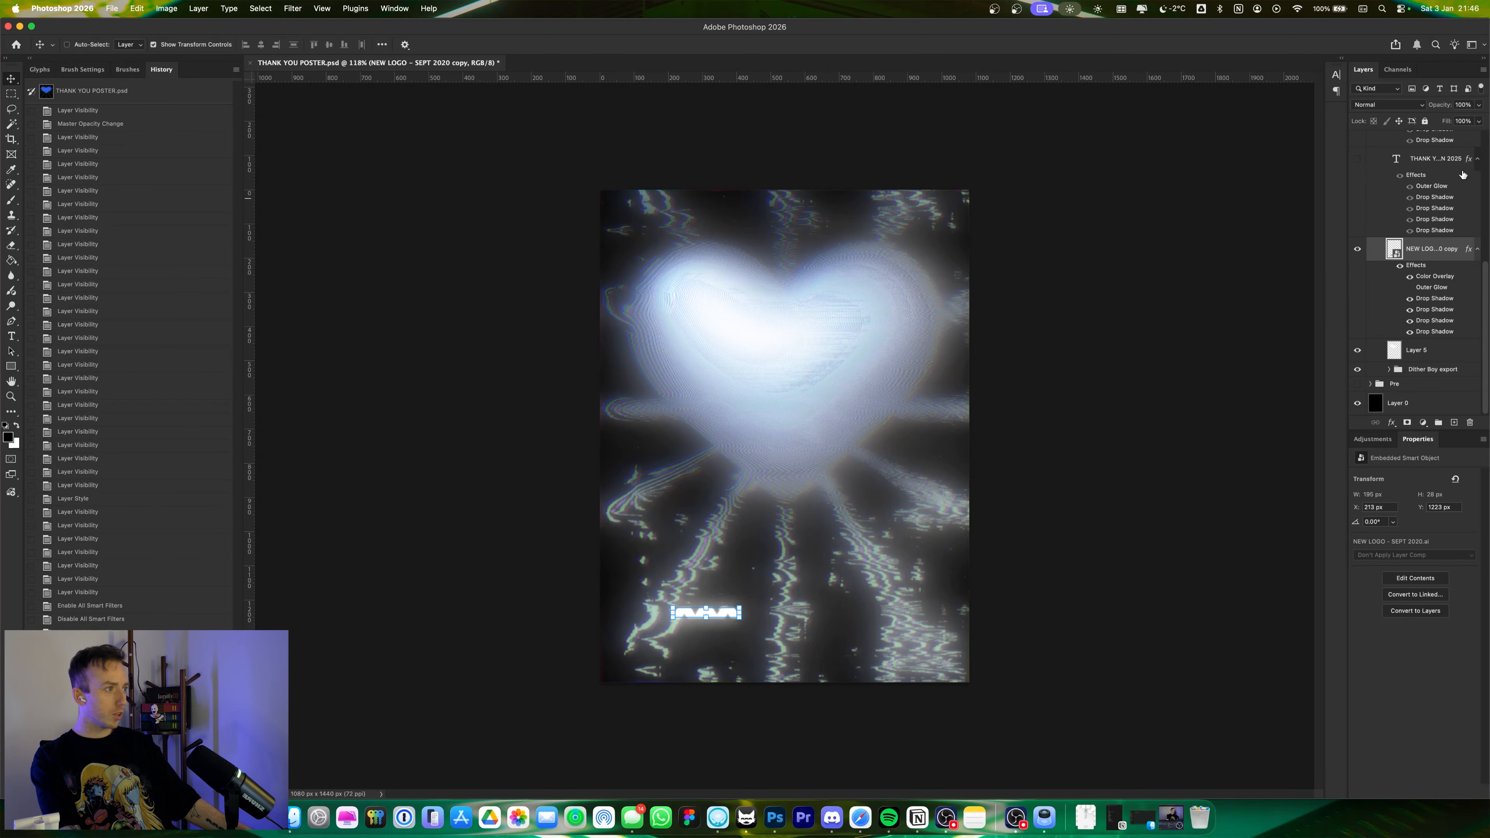
- Show the THANK YOU FOR SUPPORTING STUDIO AAA IN 2025 and dither boy flareware text layers
left_click(1358, 159)
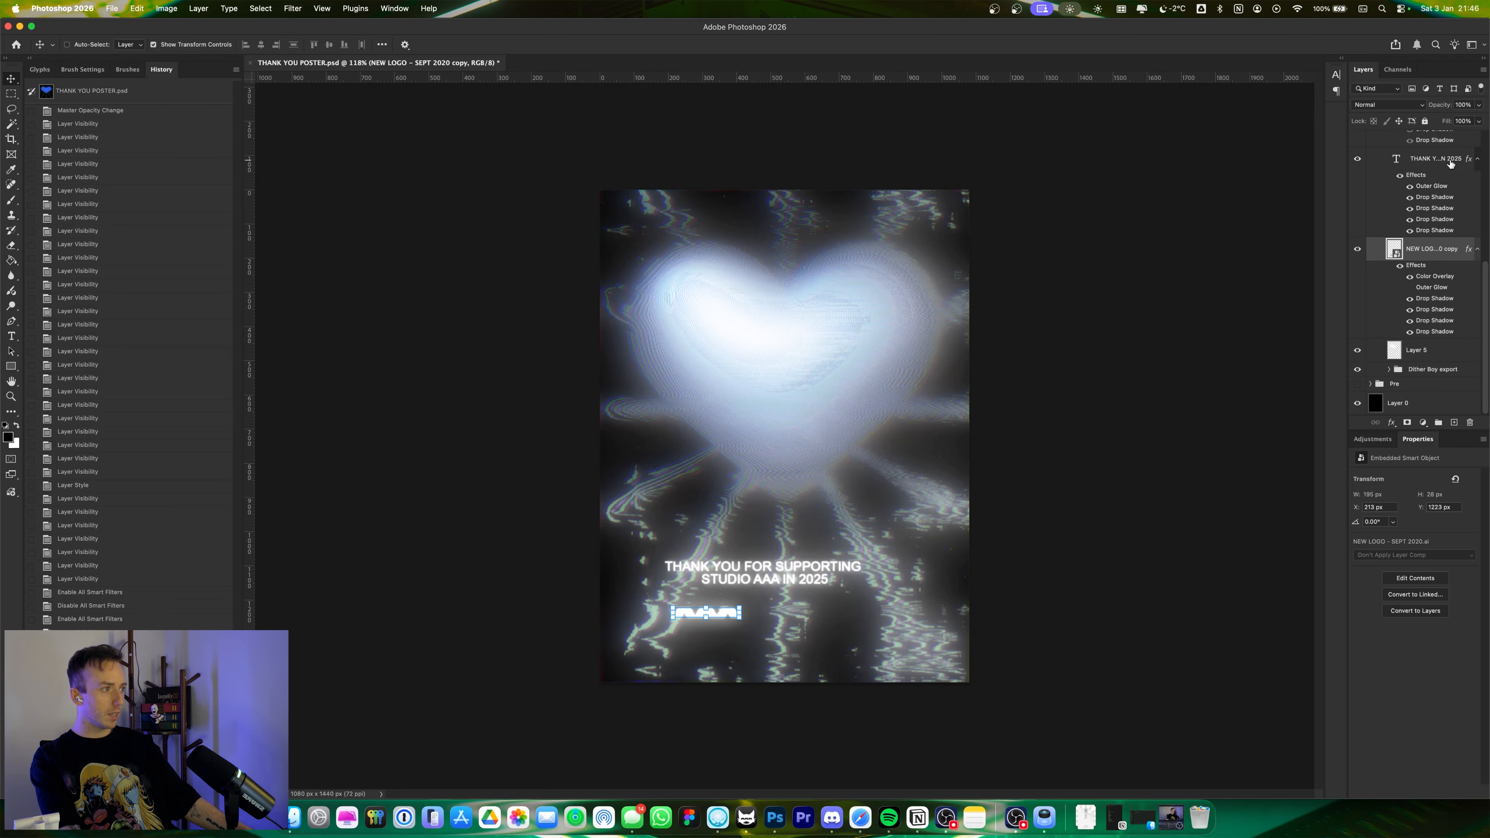
left_click(1434, 164)
scroll(851, 446, "down", 1)
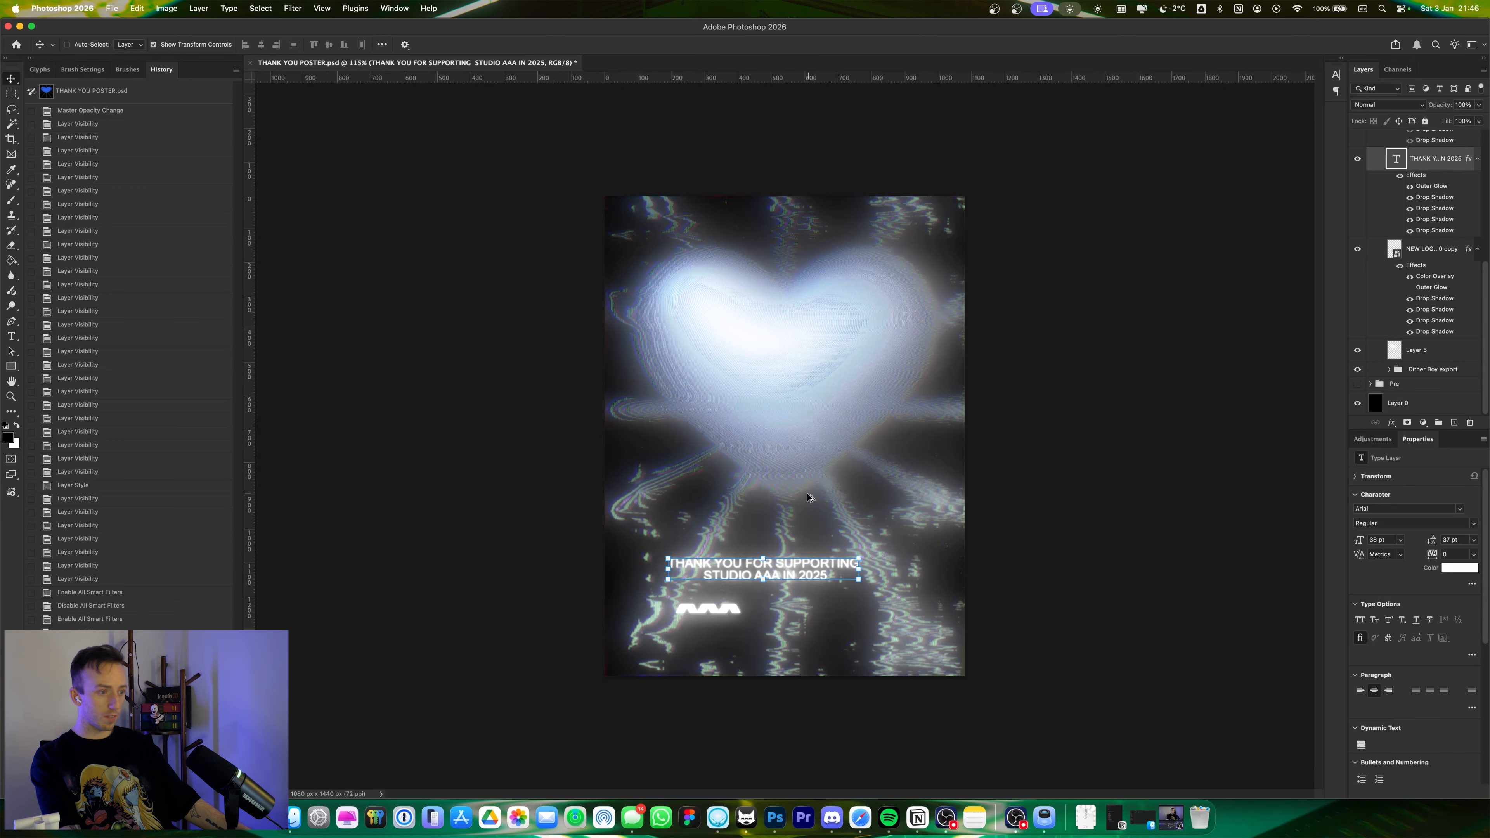
scroll(808, 495, "up", 3)
scroll(806, 498, "up", 3)
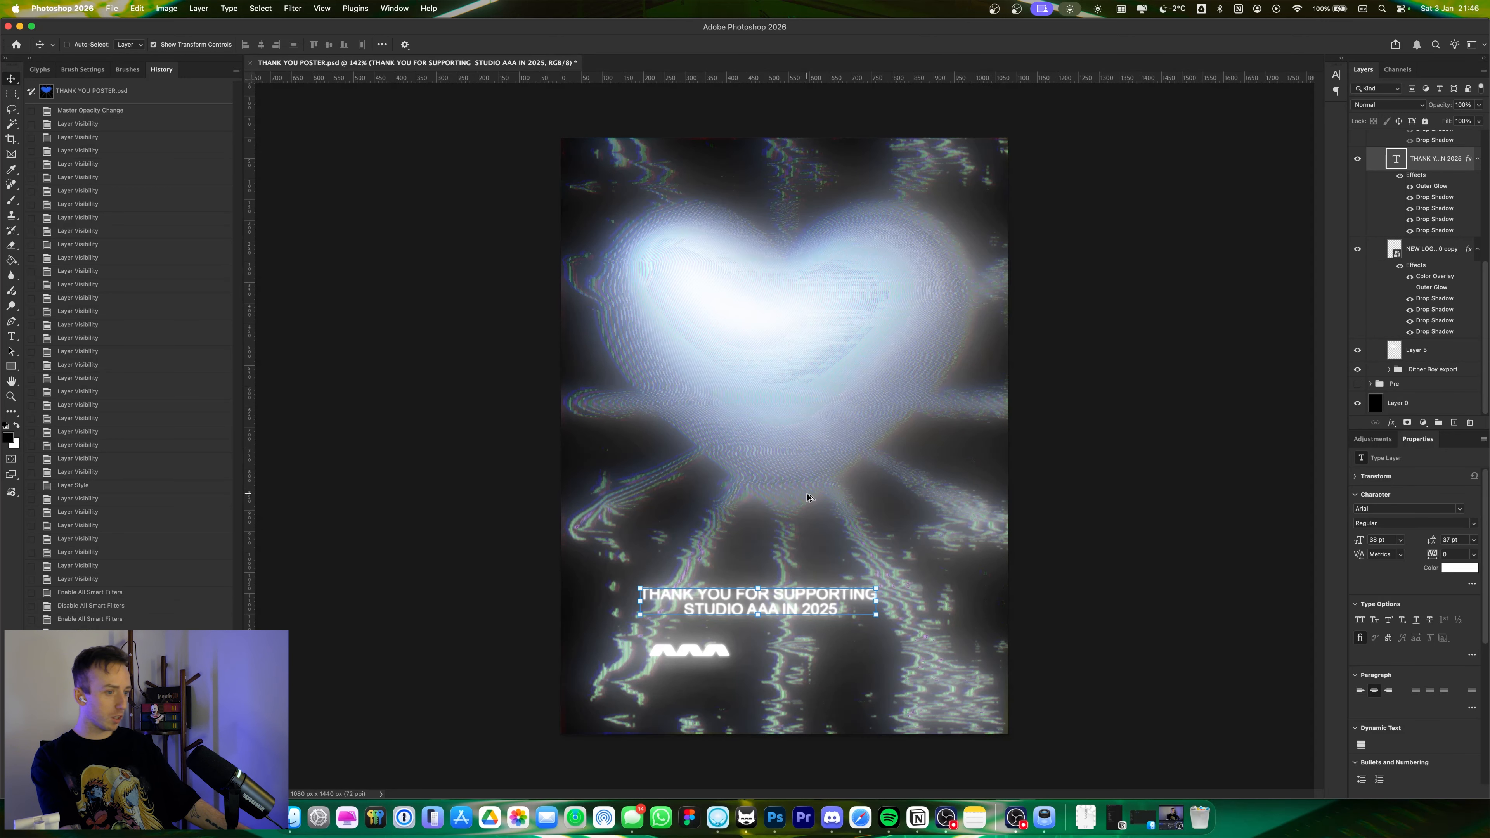
scroll(1420, 158, "up", 3)
left_click(1432, 168)
left_click(1357, 168)
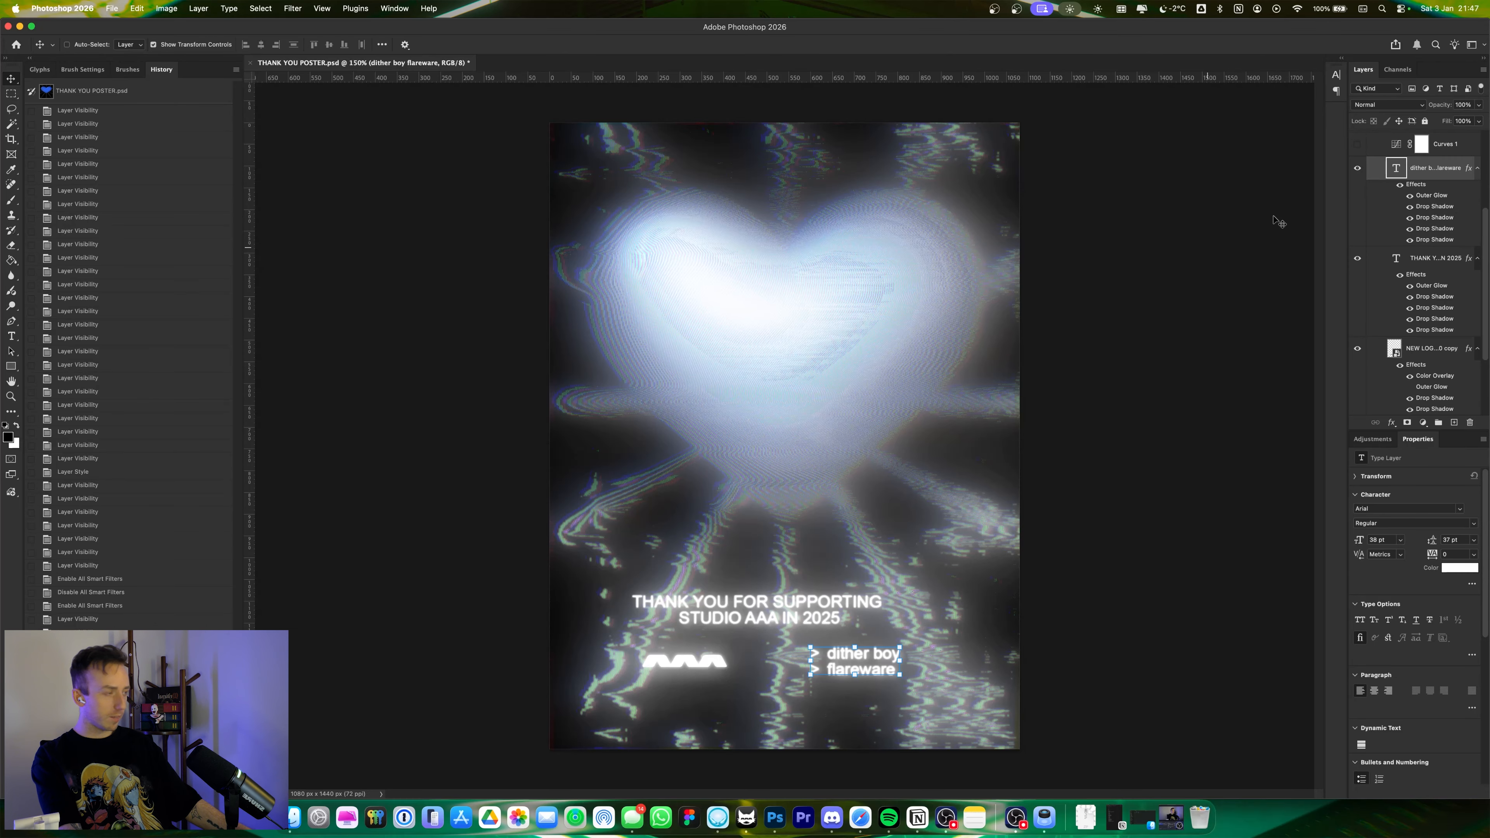
- Show the Curves 1 adjustment in Group 6, set its upper curve point to input 116 and output 165, and inspect the heart
scroll(1420, 235, "up", 3)
left_click(1445, 287)
left_click(1357, 286)
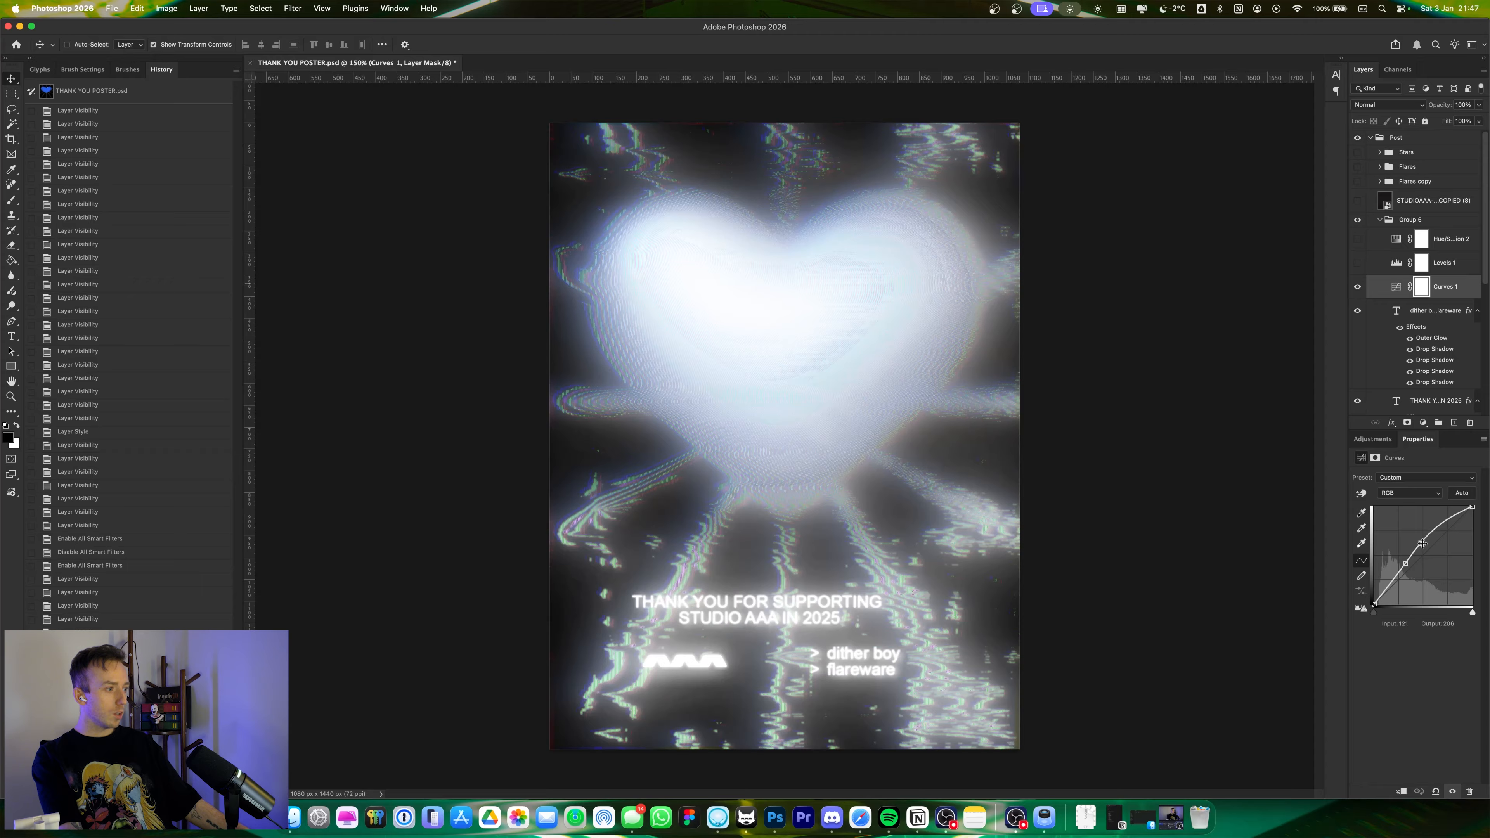
left_click_drag(1423, 542, 1420, 541)
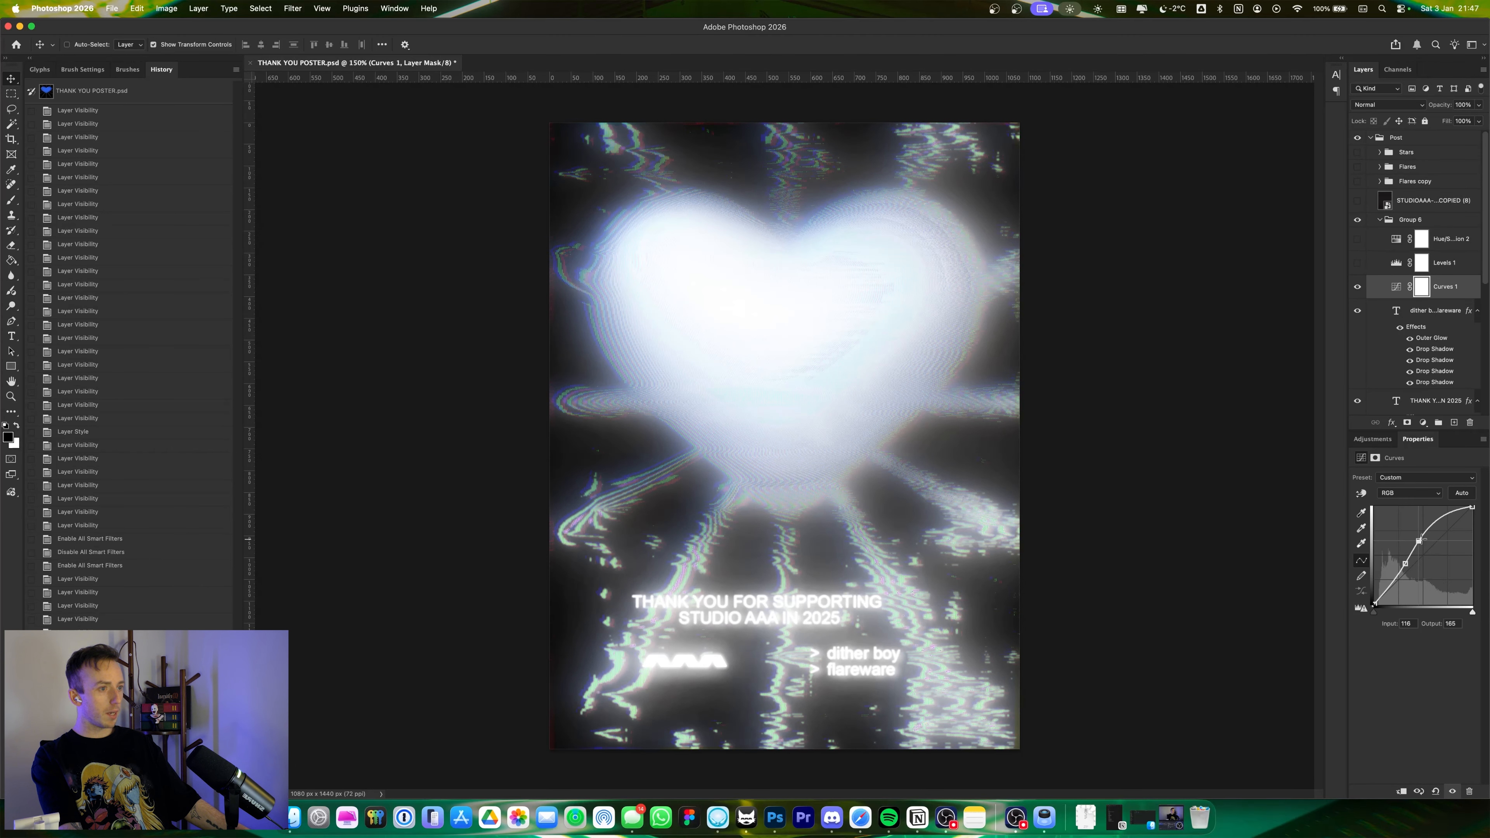
scroll(725, 279, "up", 6)
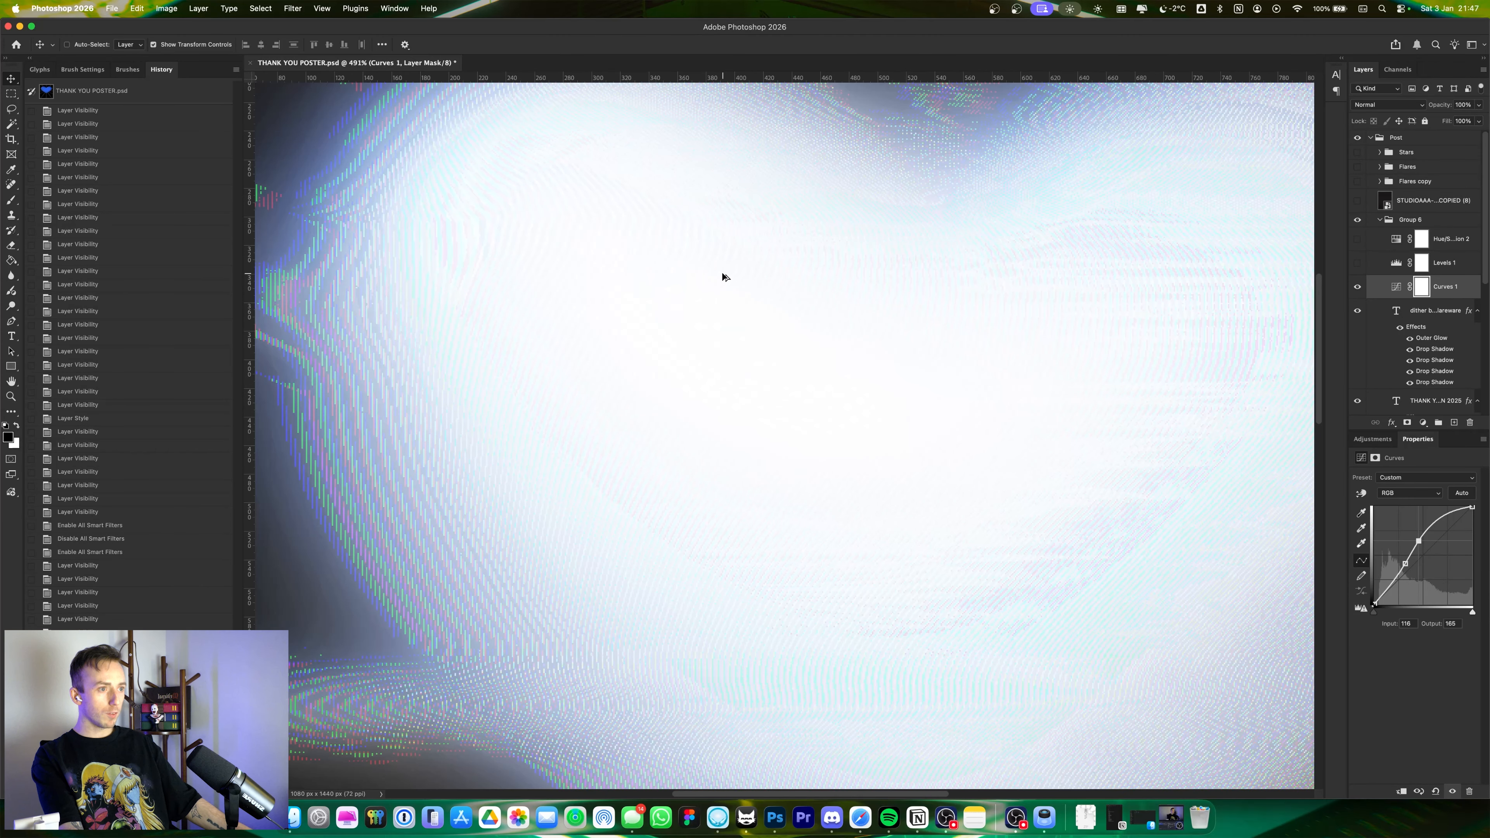
scroll(910, 424, "down", 6)
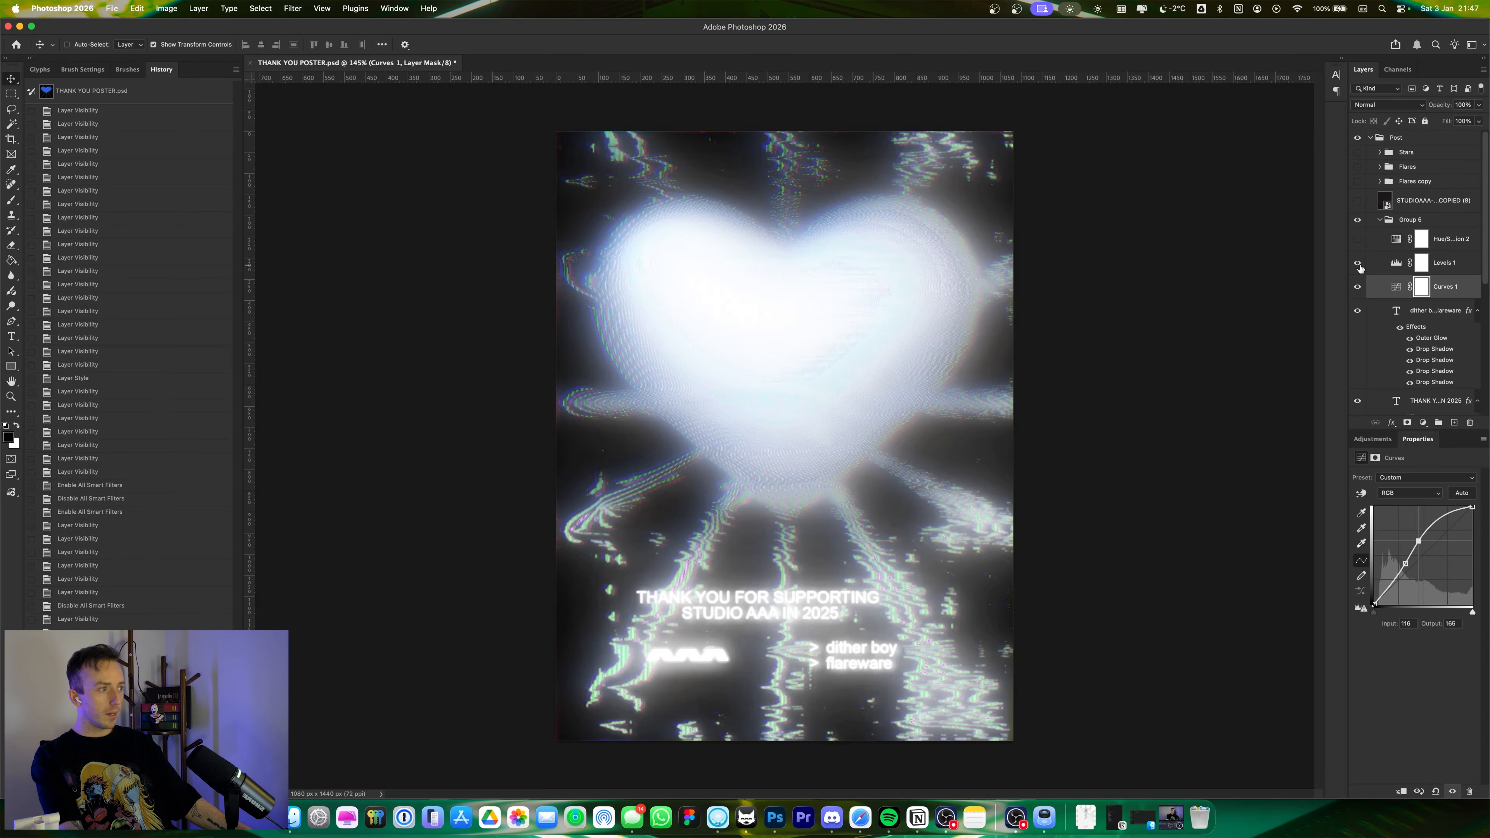
- Show the Levels 1 and Hue/Saturation 2 adjustment layers in Group 6 and display their settings
left_click(1358, 263)
left_click(1395, 262)
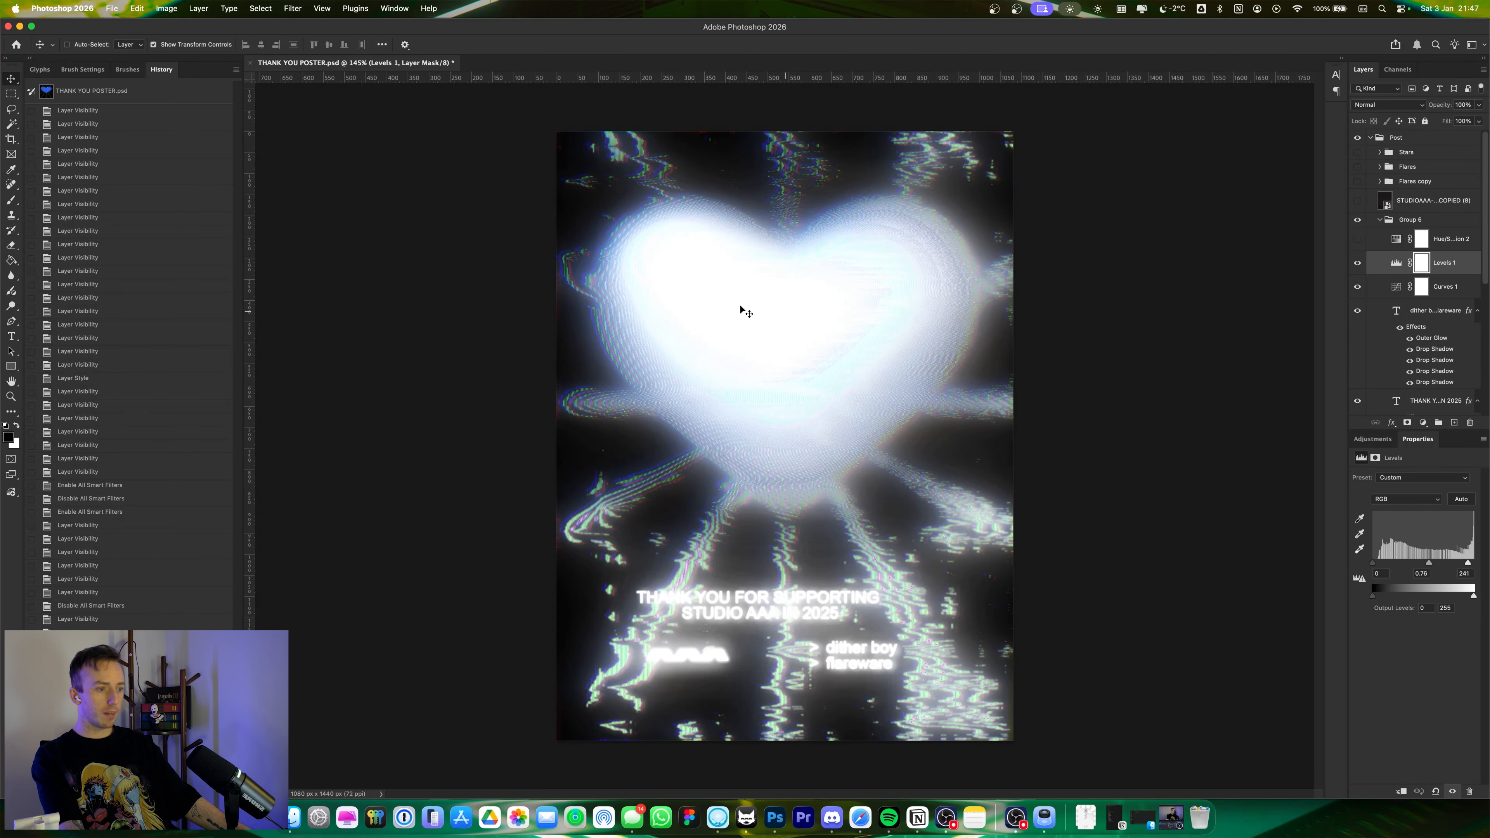
left_click(1358, 239)
left_click(1397, 239)
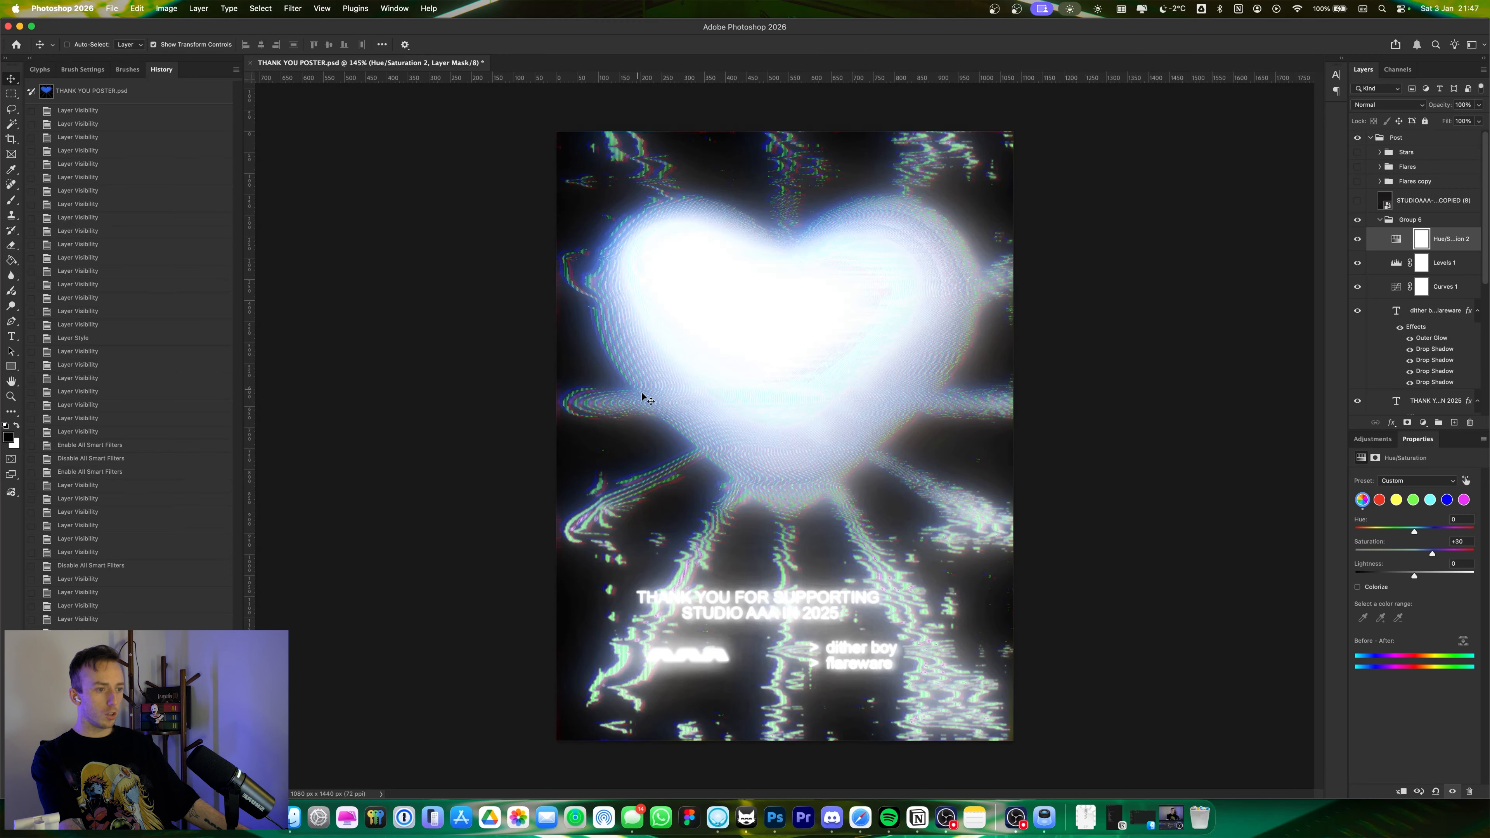
- Collapse Group 6 and show the Flares copy group, toggling it to compare the poster with and without the star flares
left_click(1381, 220)
left_click(1386, 200)
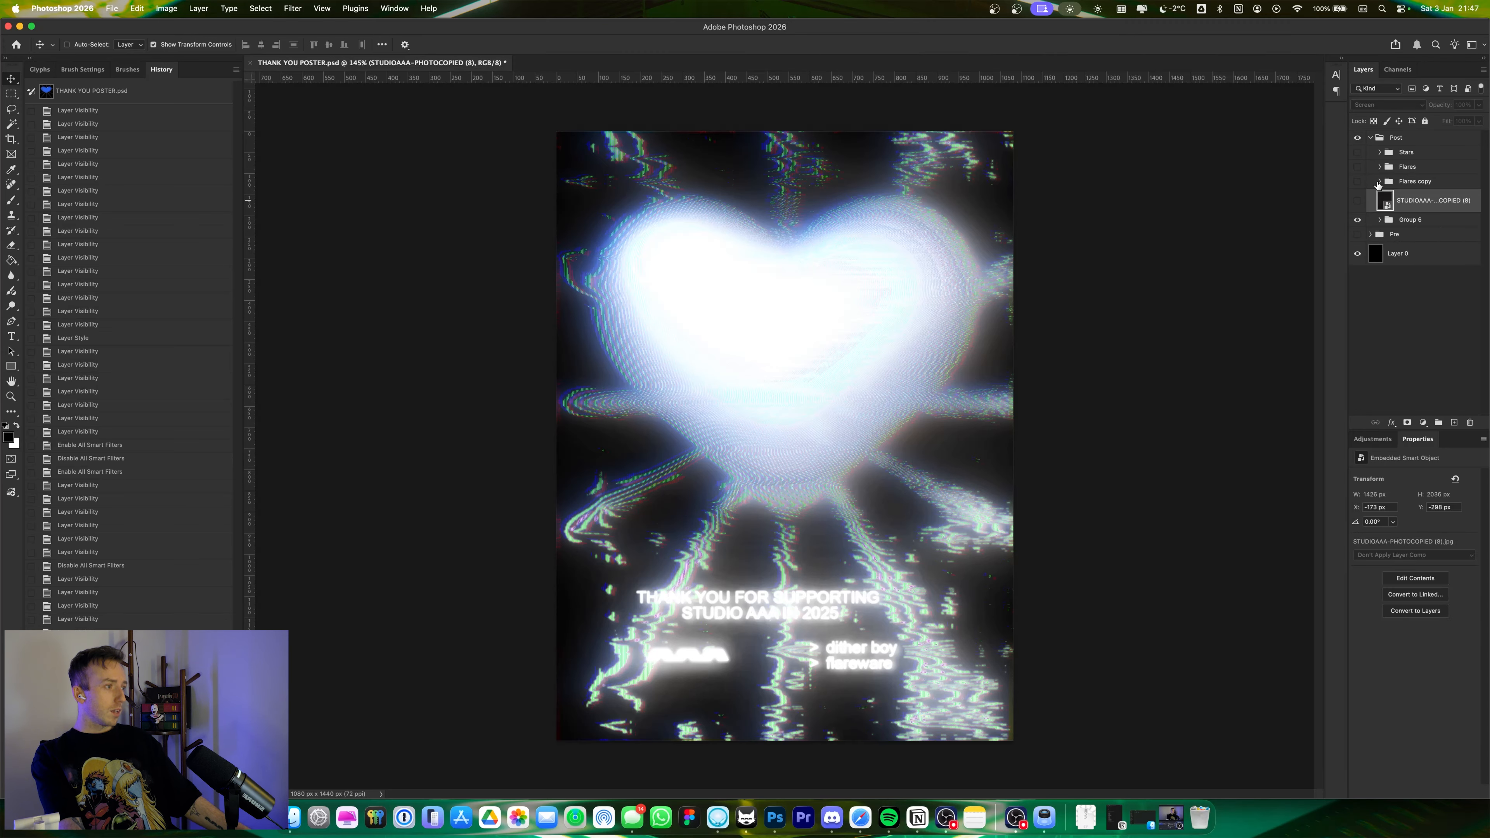
left_click(1357, 181)
left_click(1357, 276)
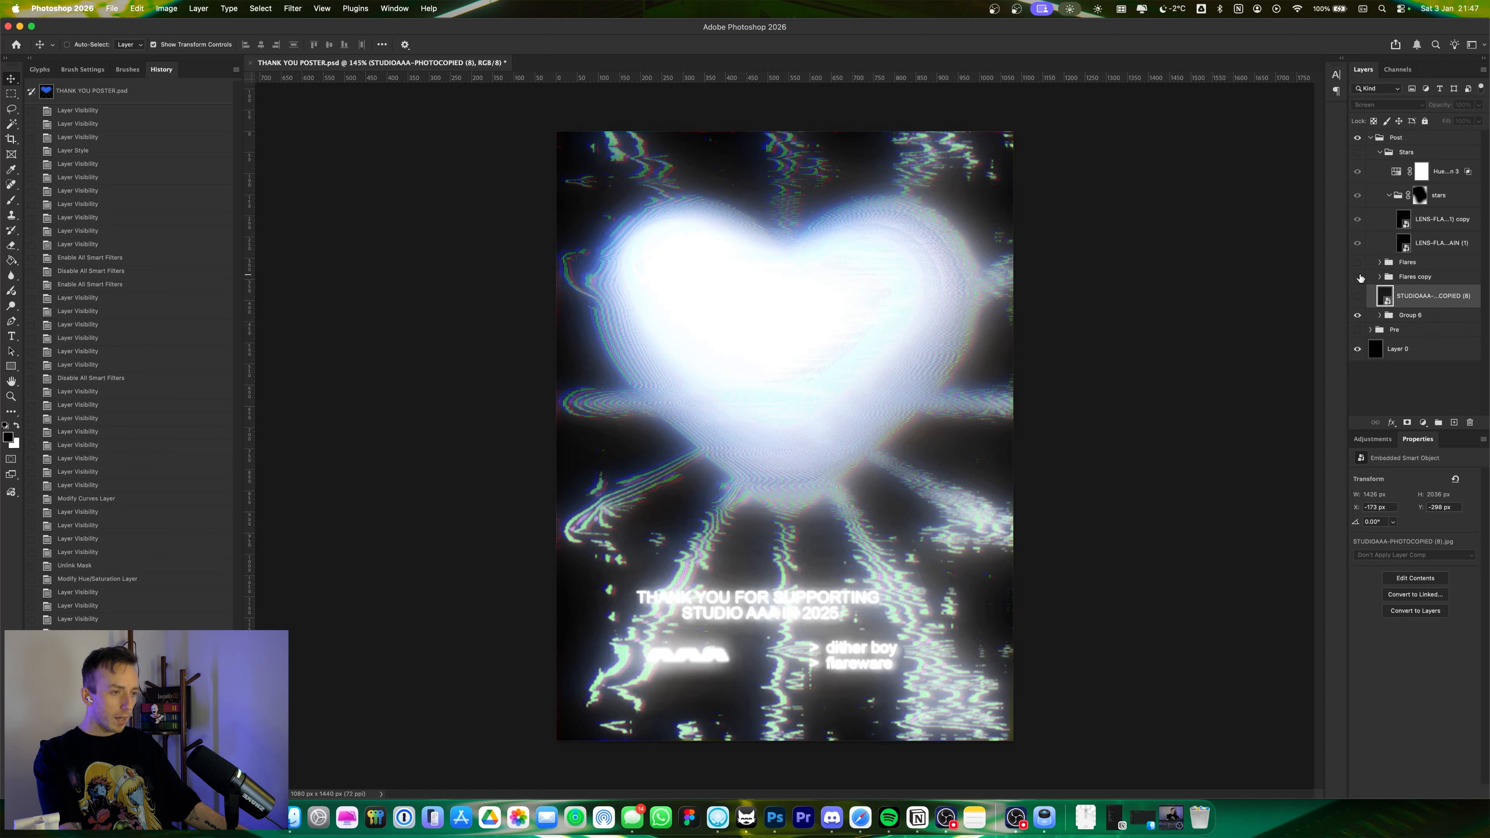
left_click(1358, 276)
left_click(1359, 278)
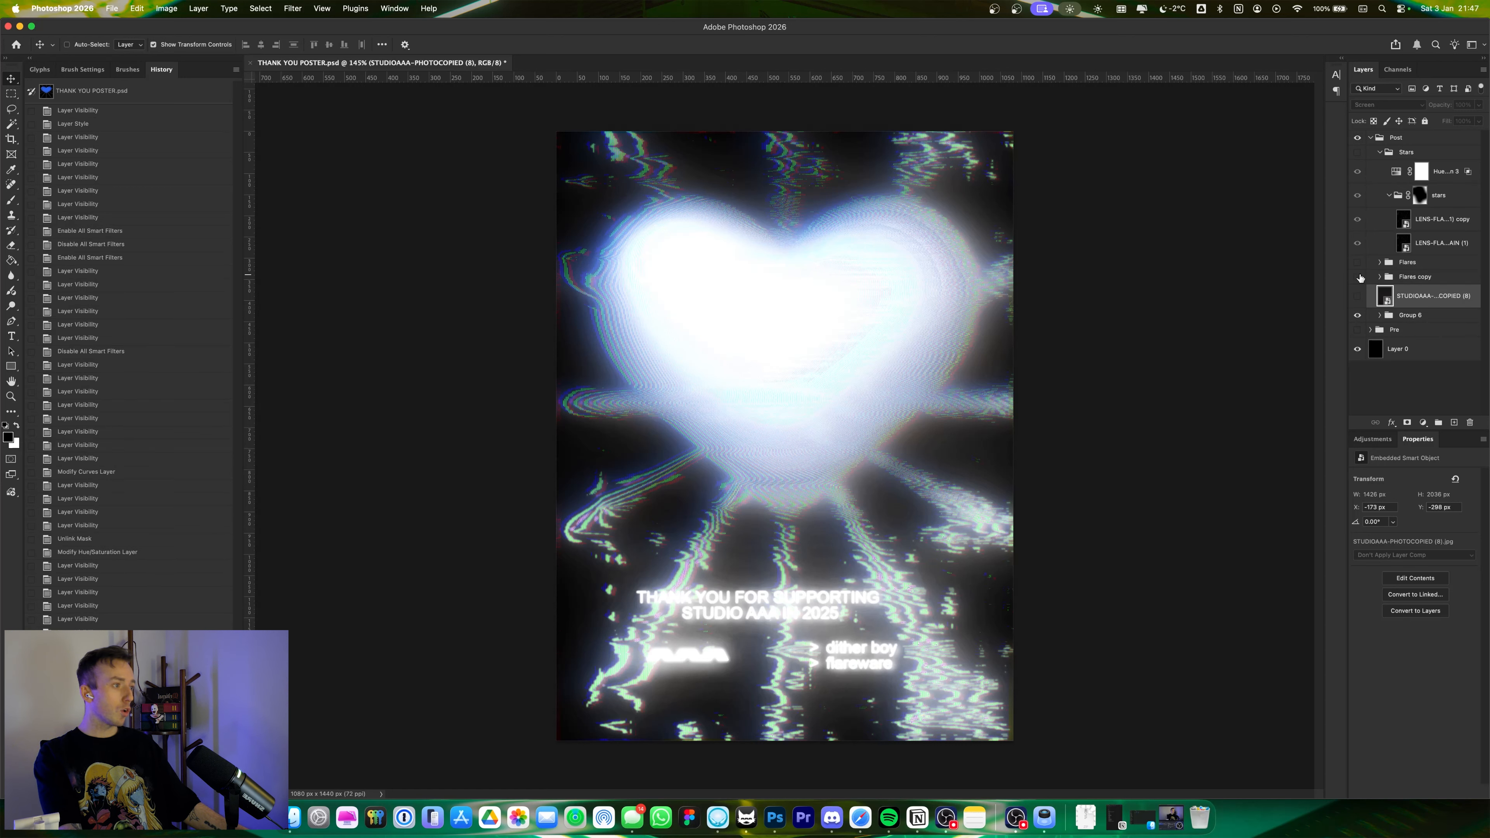
left_click(1359, 277)
left_click(1359, 278)
left_click(1358, 277)
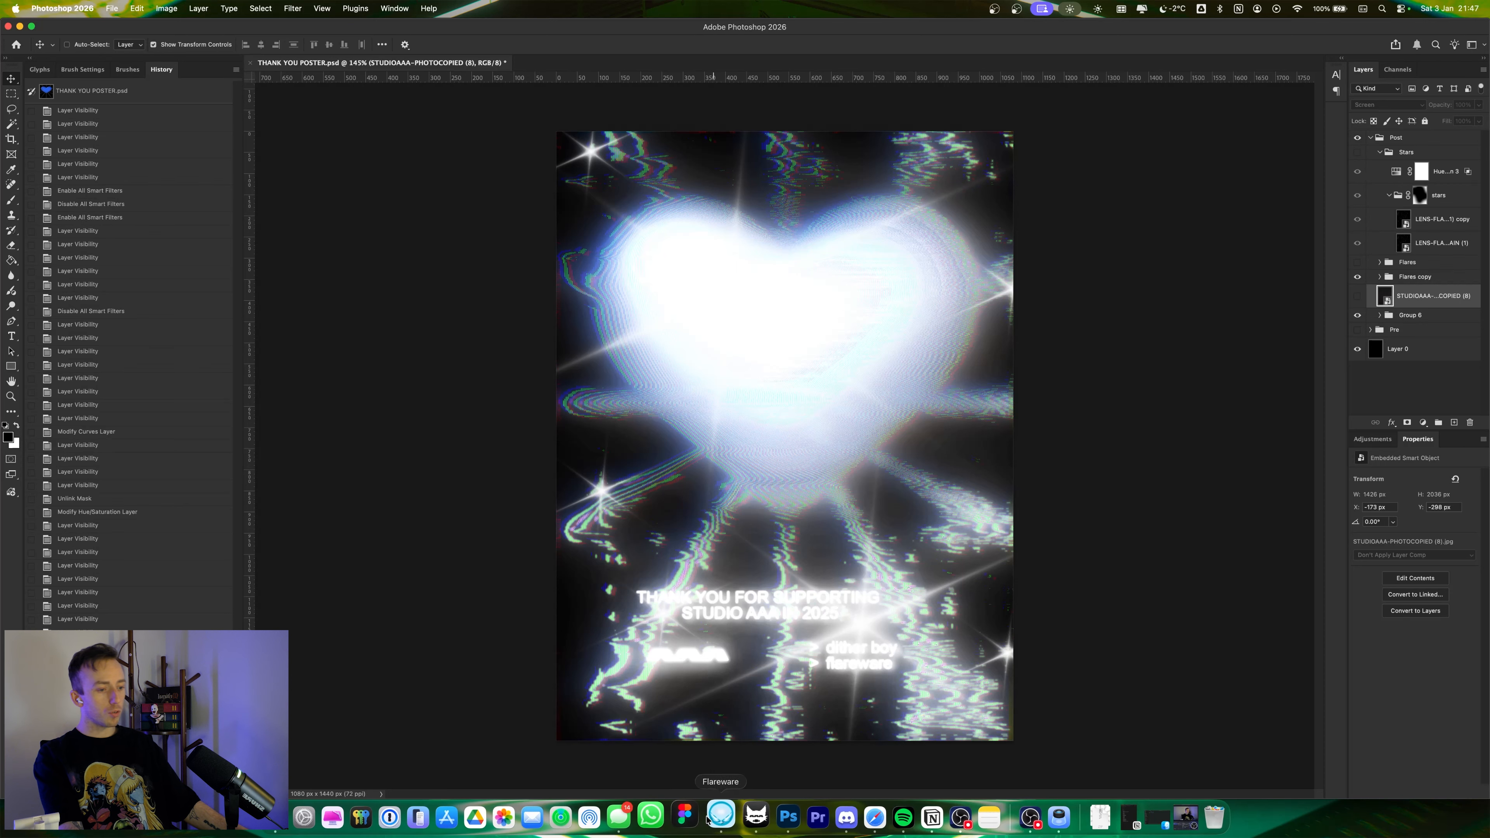
- Switch to Flareware and choose Anamorphic Star as the flare type
left_click(746, 817)
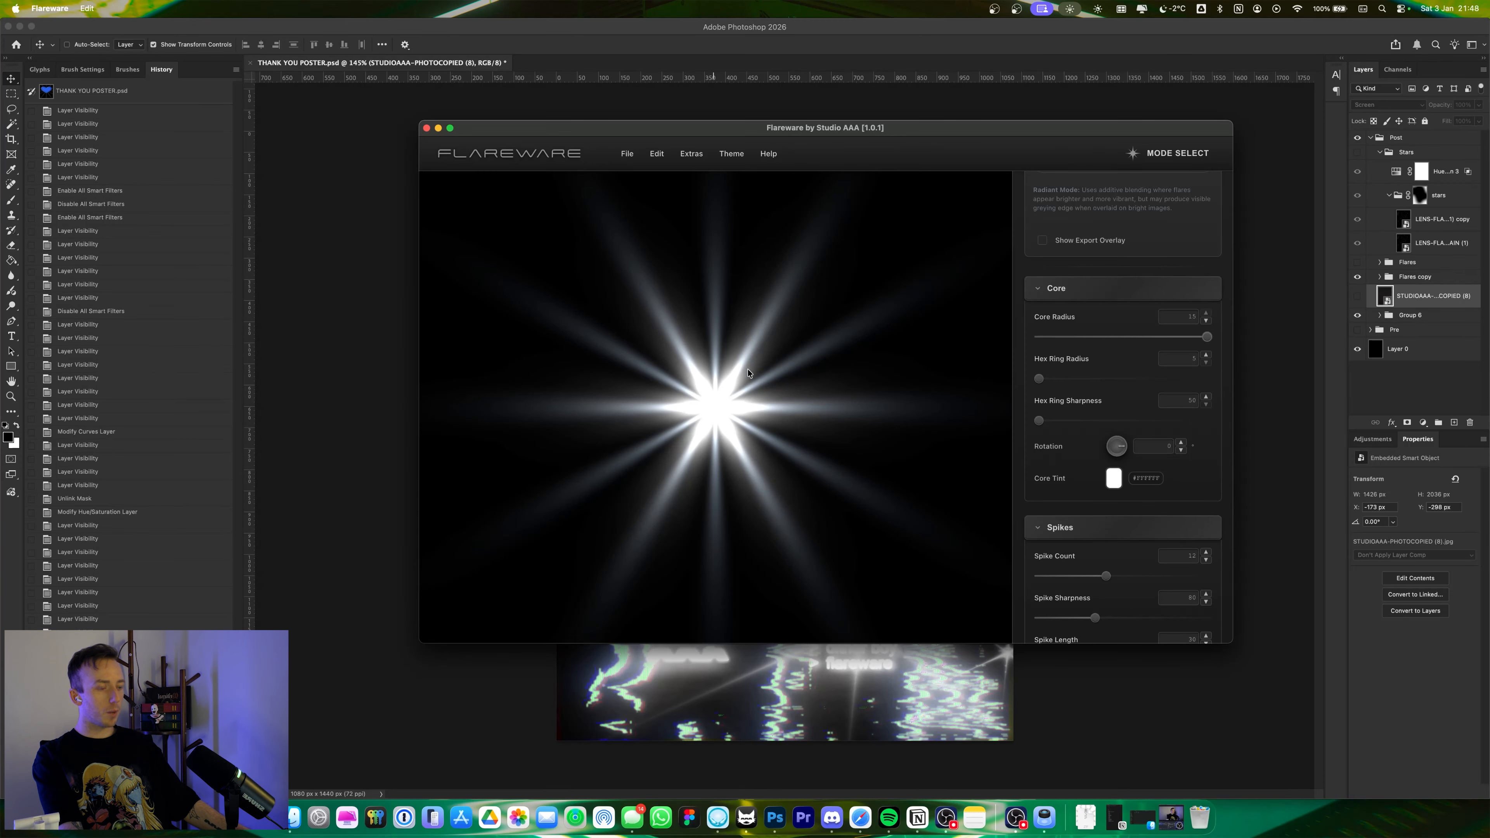
scroll(1110, 214, "up", 10)
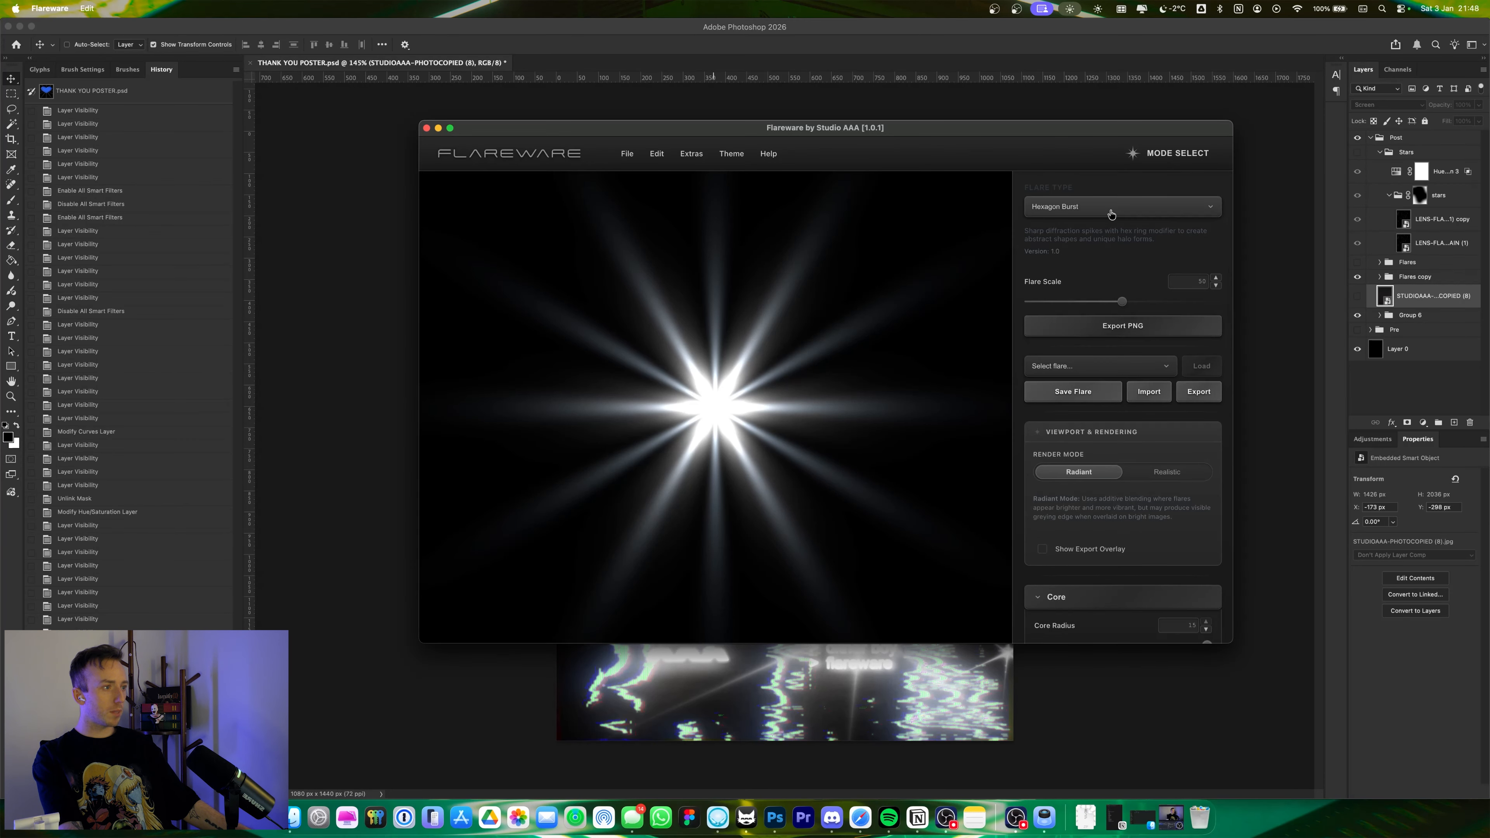
left_click(1111, 212)
left_click(1104, 235)
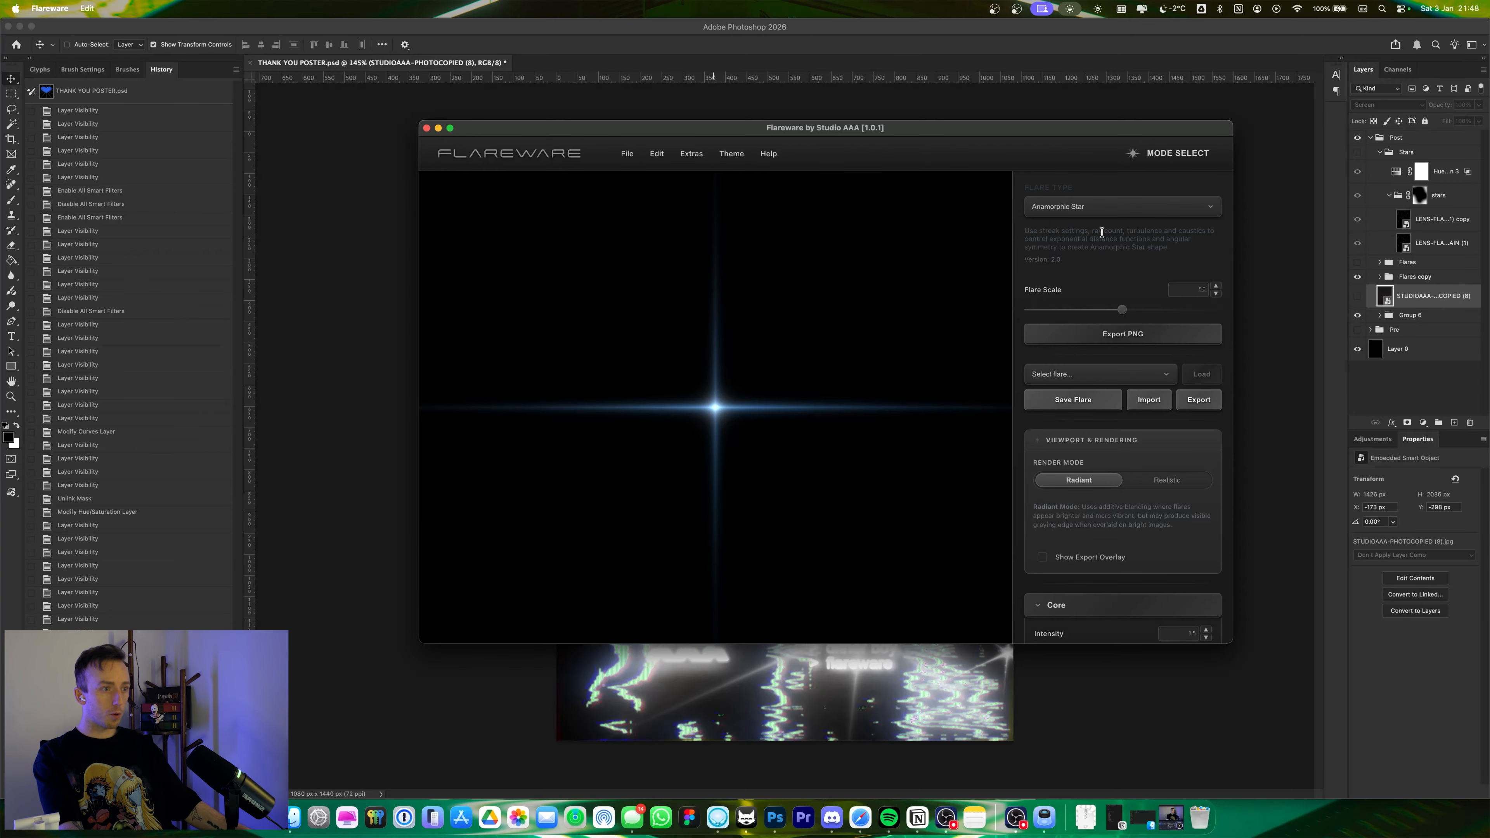
- Set the star's ray count to 6, raise its core radius to about 11.7 and push its intensity to the maximum
scroll(1059, 487, "down", 15)
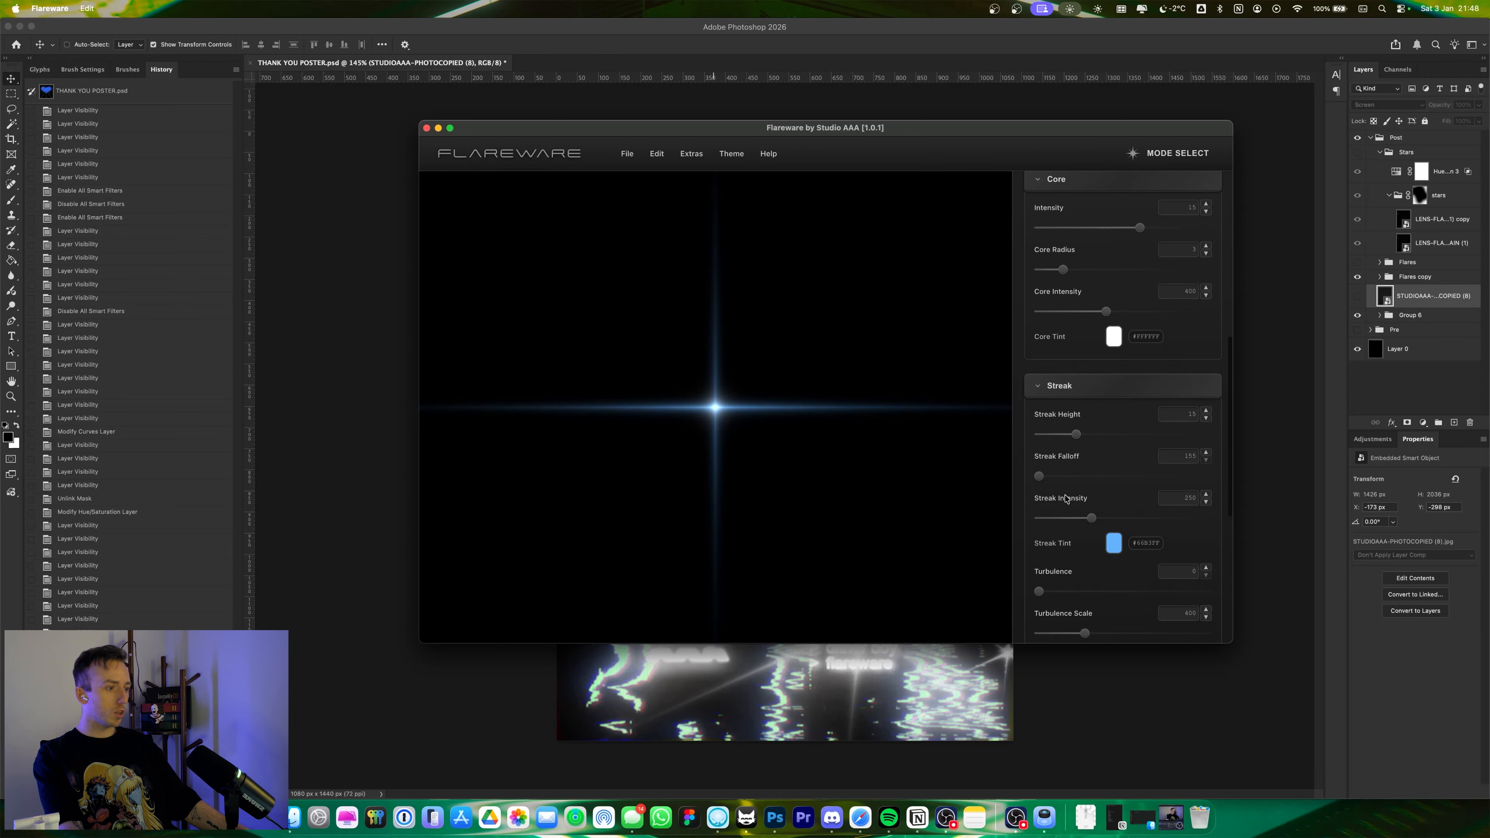
scroll(1064, 505, "down", 6)
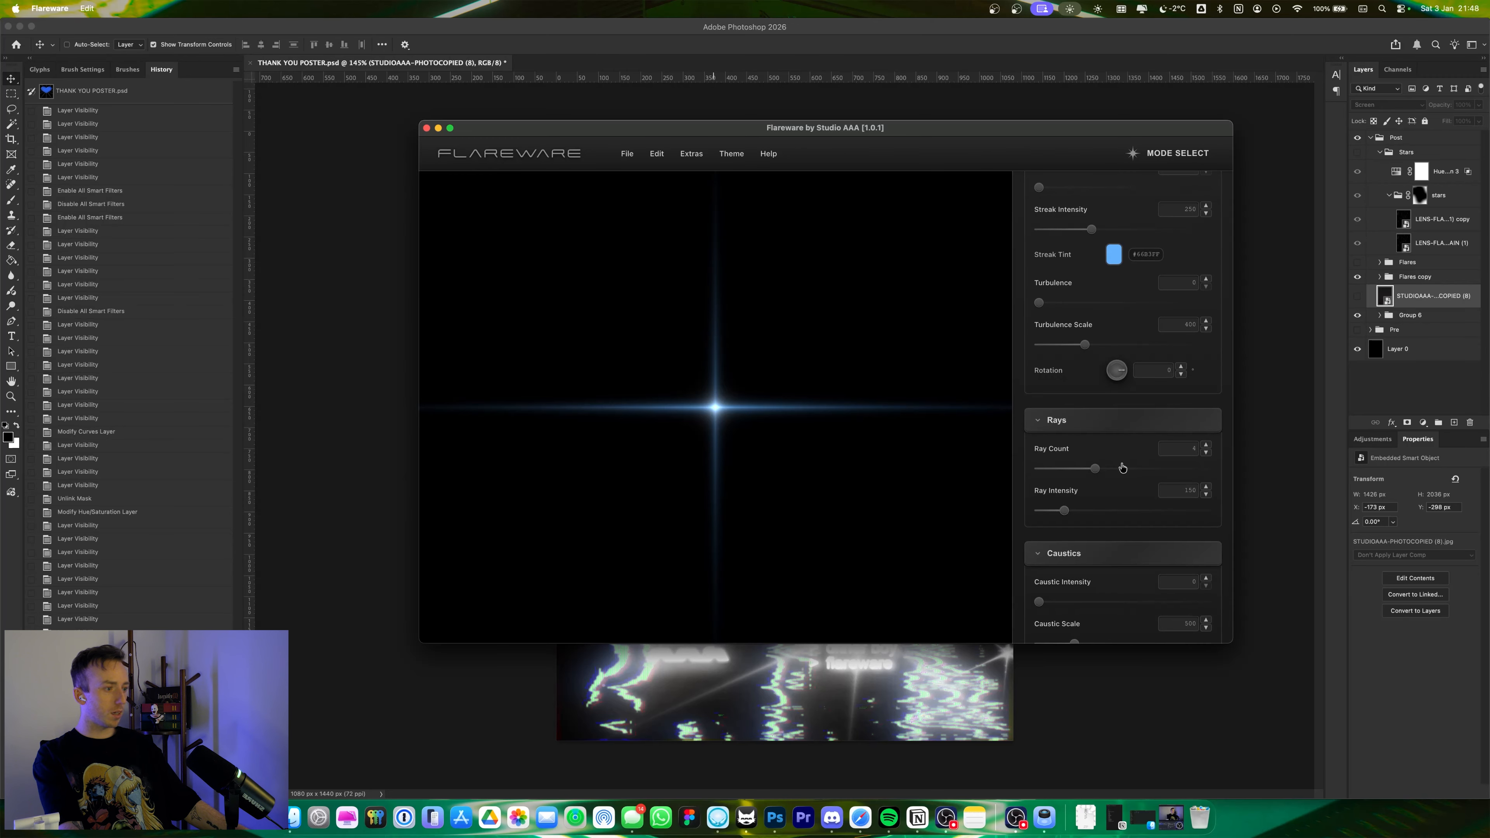
left_click(1123, 469)
scroll(1132, 351, "up", 6)
left_click_drag(1103, 229, 1168, 231)
scroll(1166, 232, "up", 4)
left_click_drag(1140, 294, 1195, 319)
scroll(1085, 469, "up", 6)
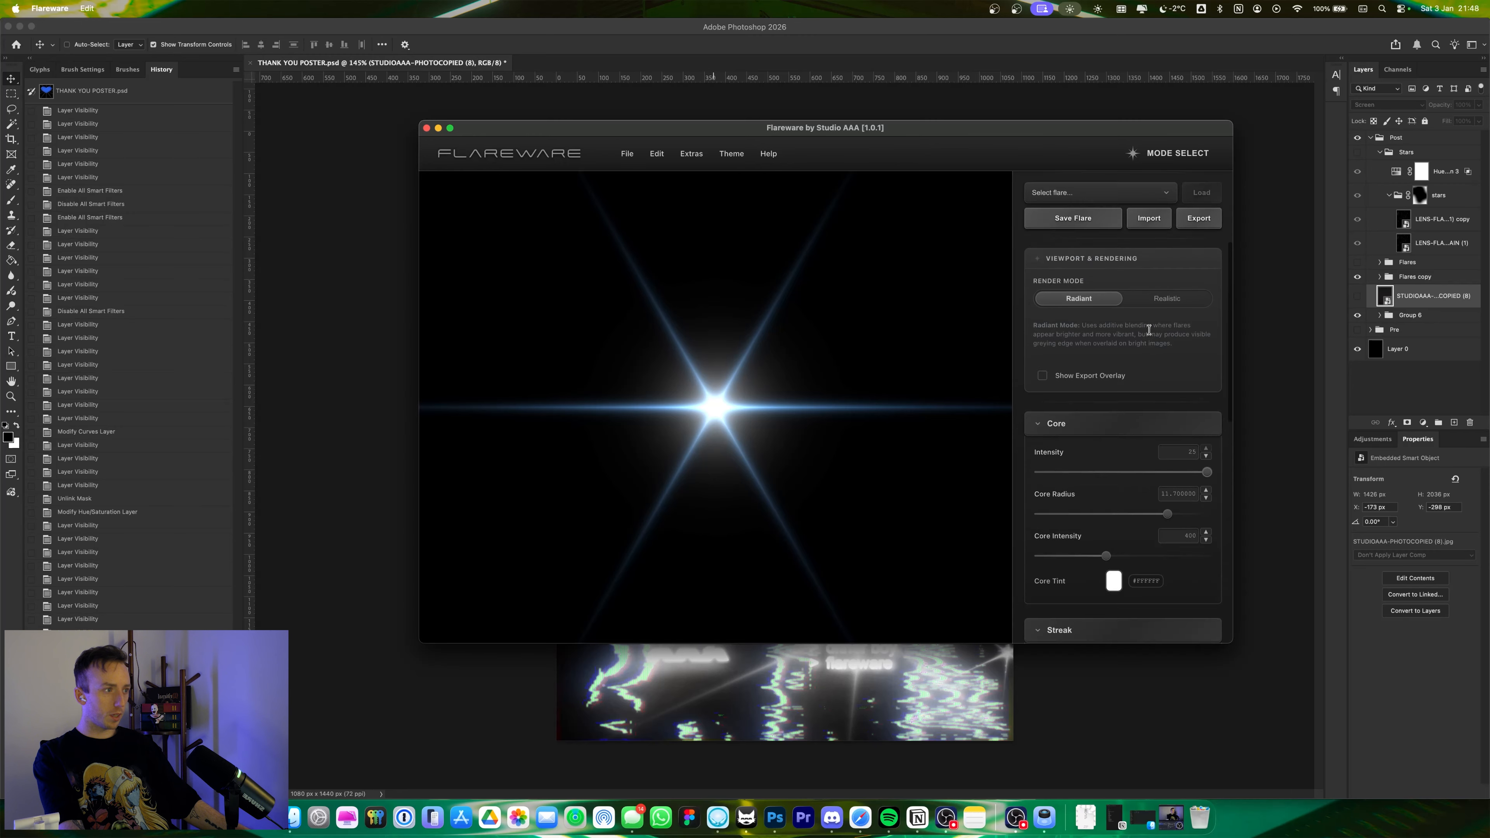
- Show the export overlay and shrink the flare scale until the star fits inside, checking the Realistic render mode before returning to Radiant
left_click(1042, 557)
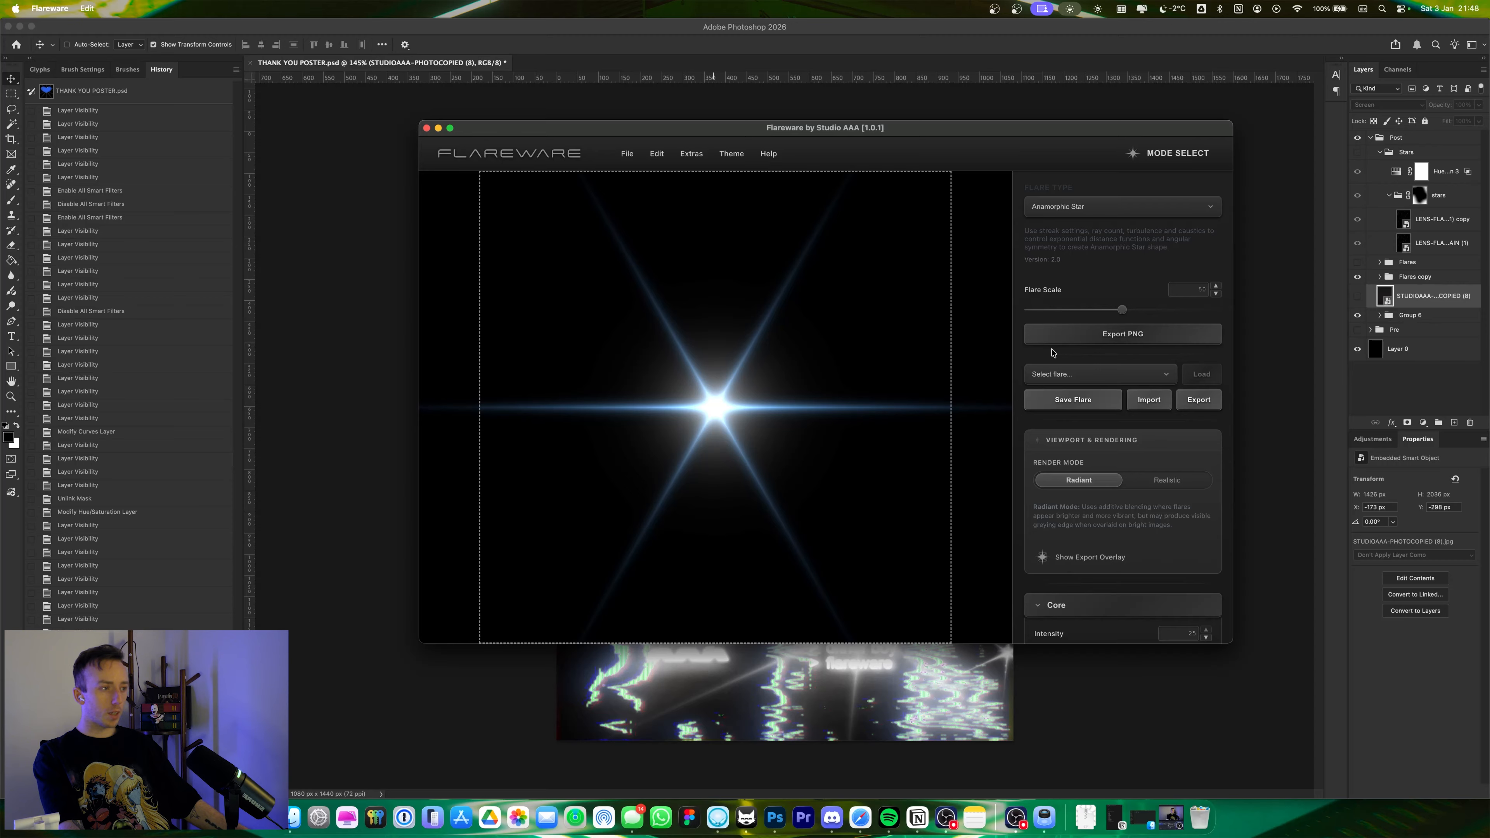
left_click_drag(1122, 311, 1065, 322)
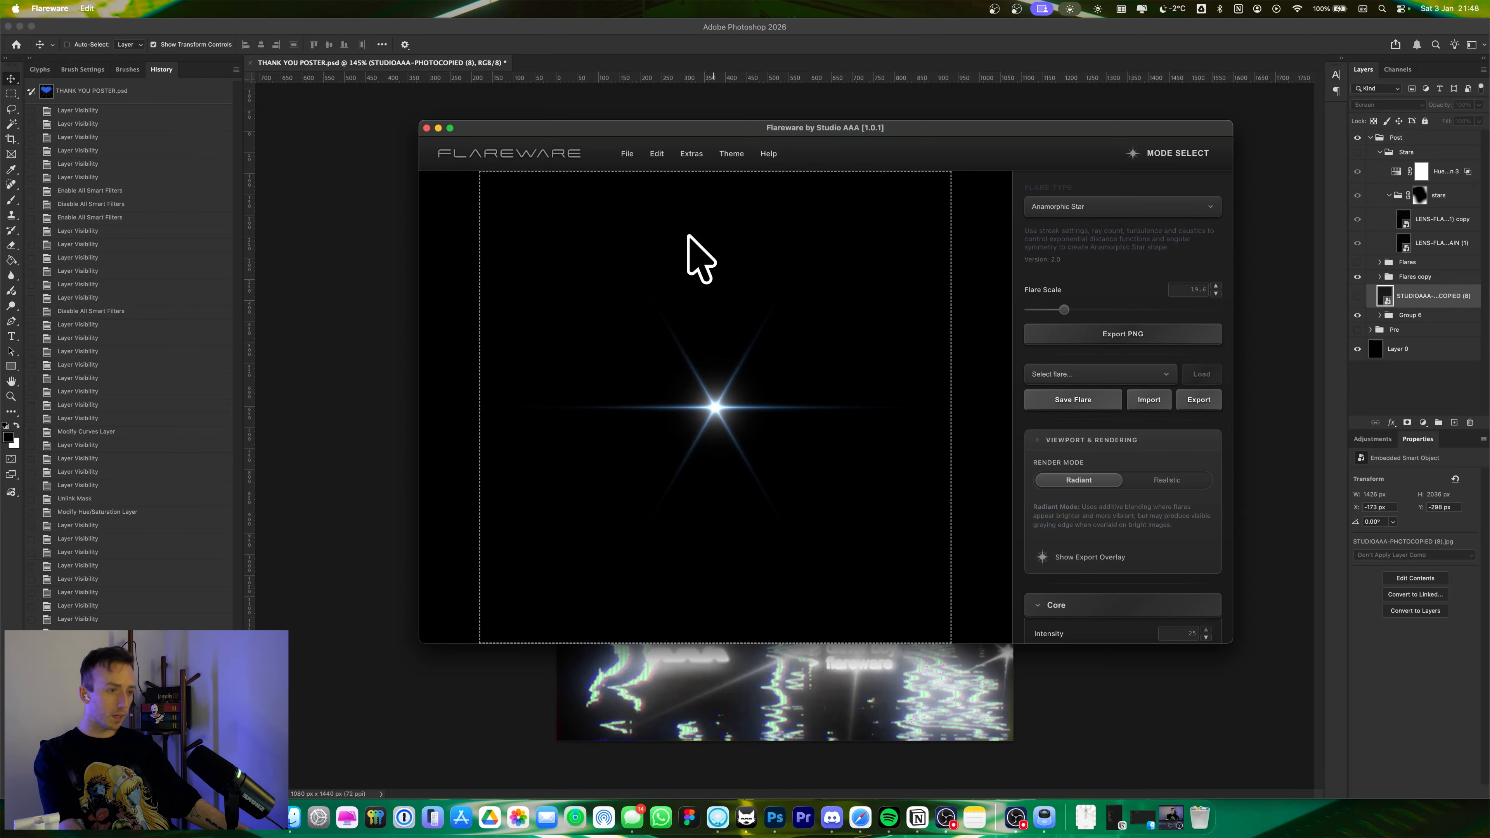
scroll(1167, 495, "down", 3)
left_click(1135, 397)
left_click(1087, 400)
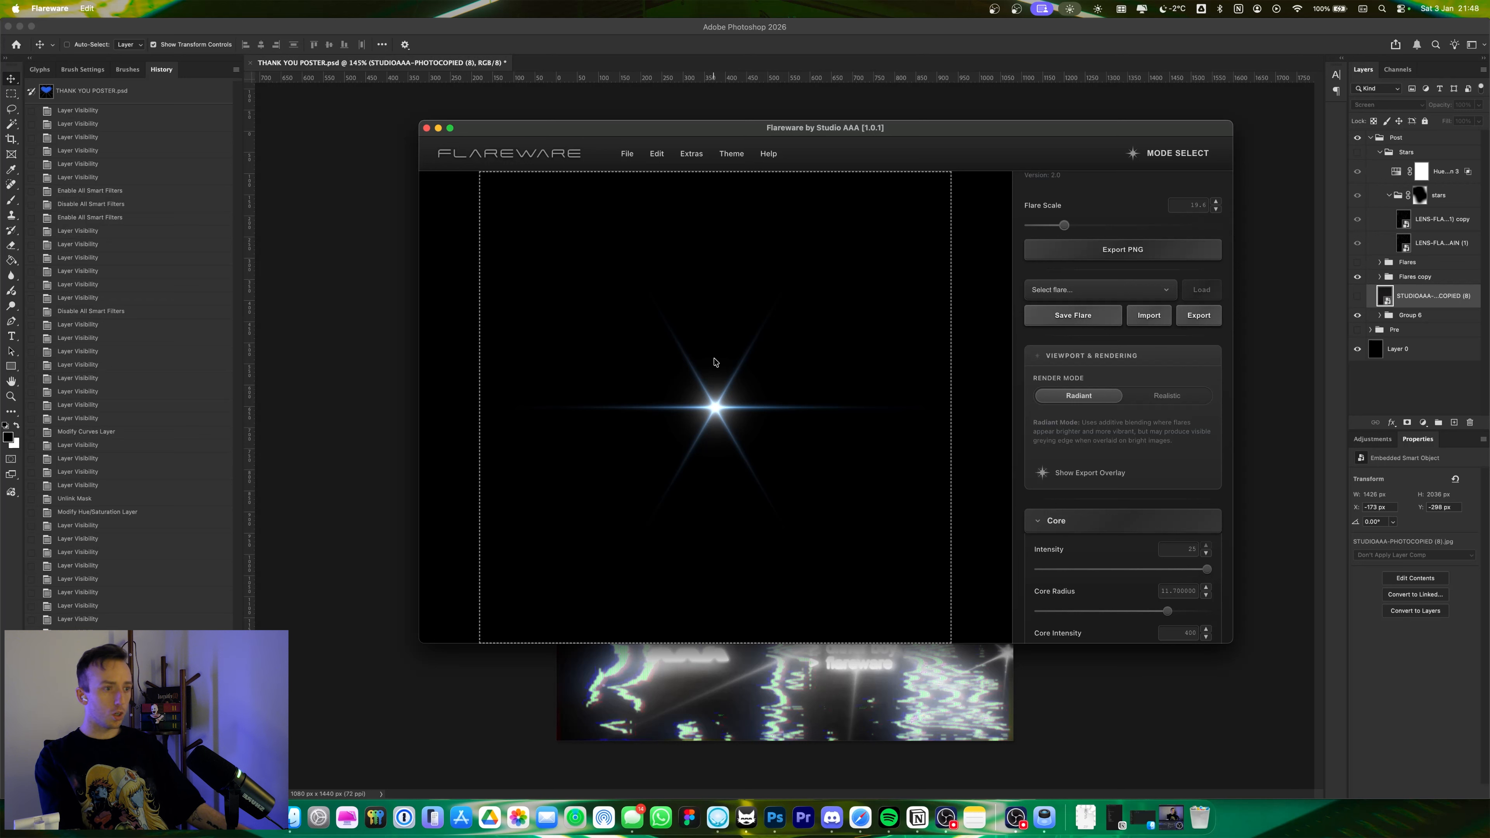
- Change the star's streak tint from blue to white
scroll(1125, 477, "down", 10)
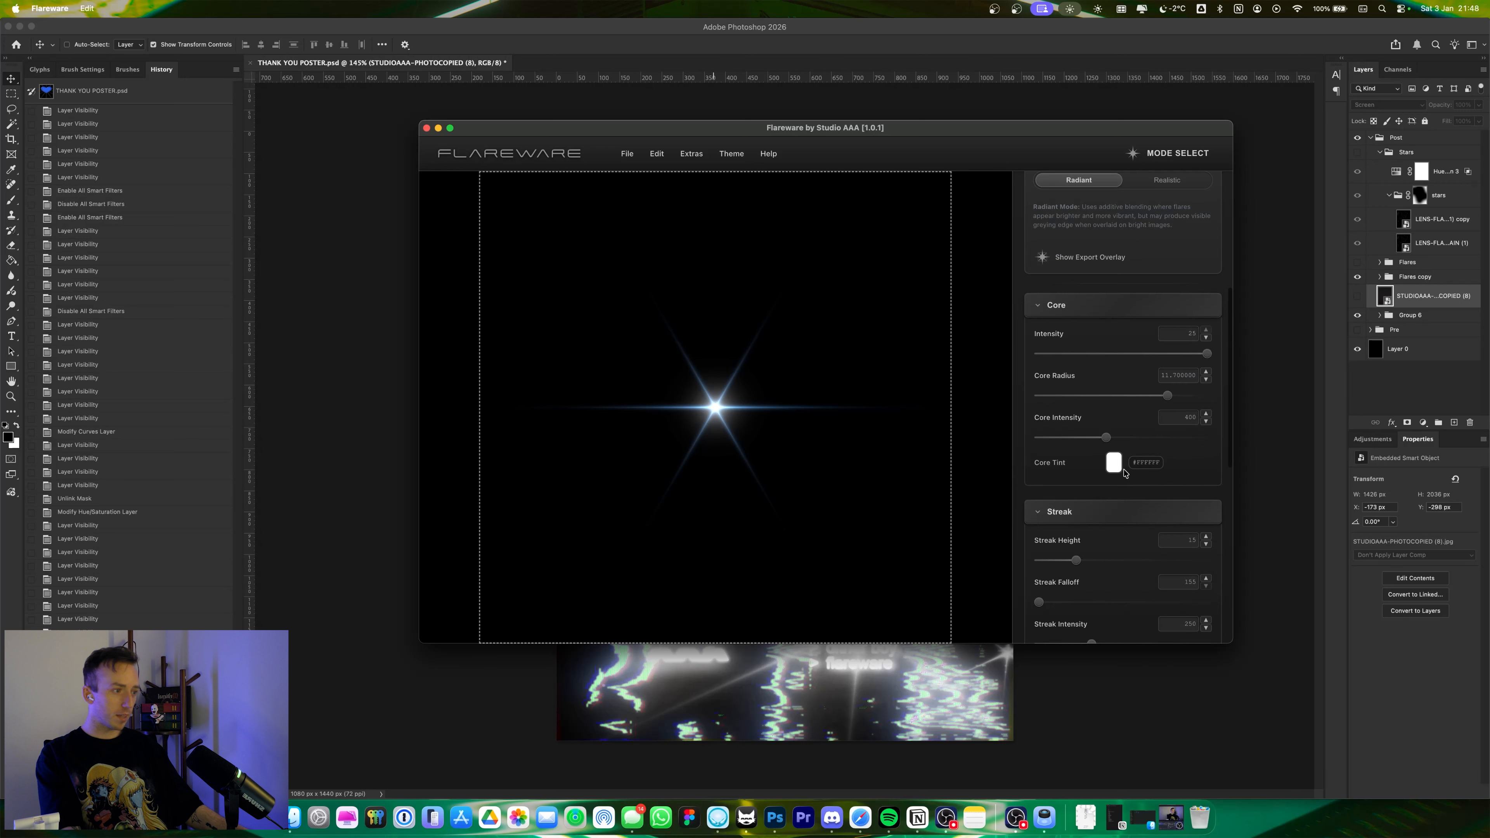
left_click(1113, 218)
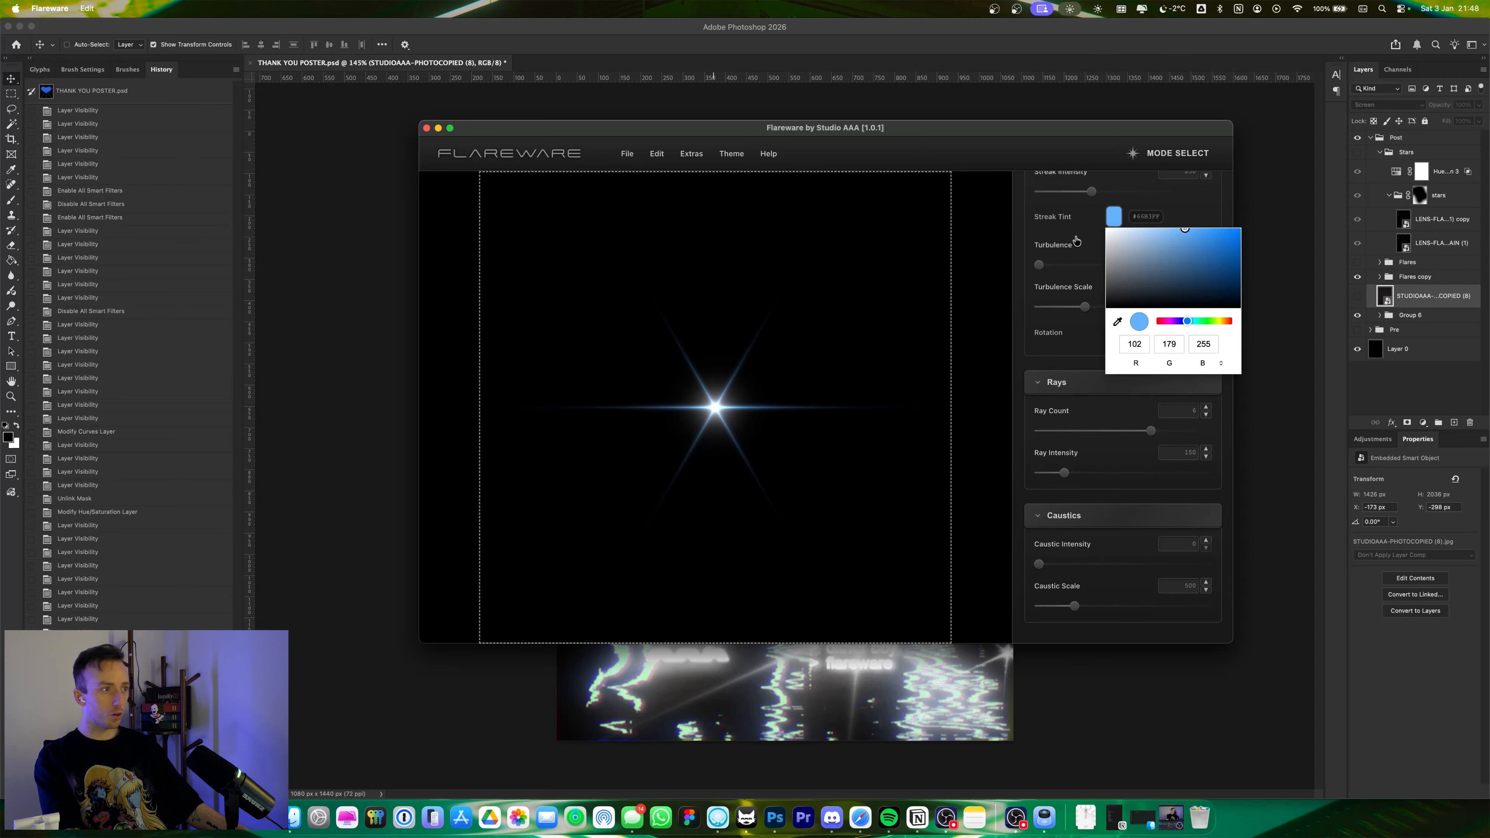
left_click(1107, 231)
left_click(1069, 231)
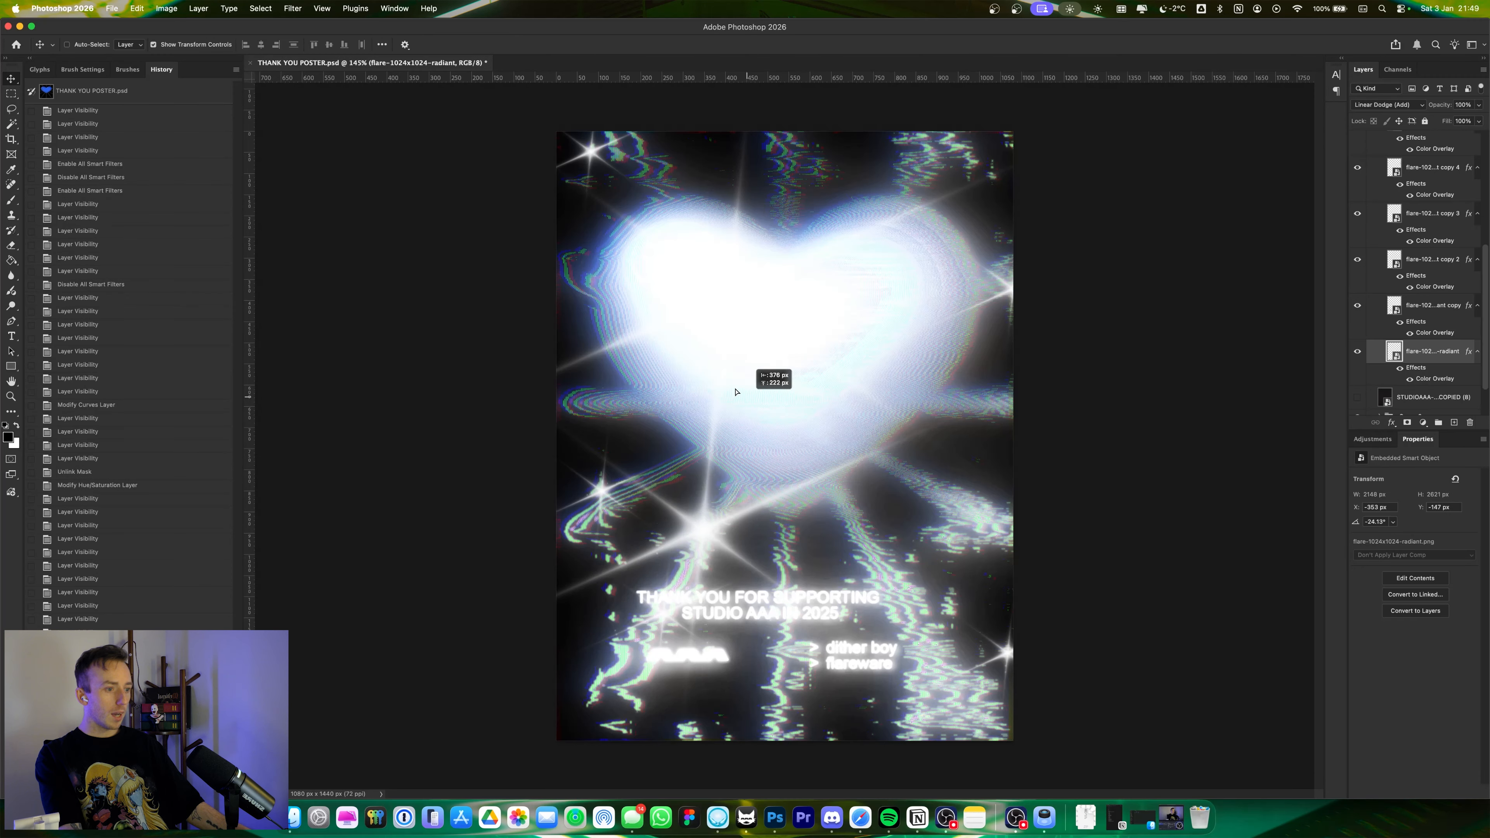
- Return to Photoshop and try moving the flare-1024x1024-radiant star and its copy 2 across the poster, undoing each move
left_click_drag(735, 389, 825, 505)
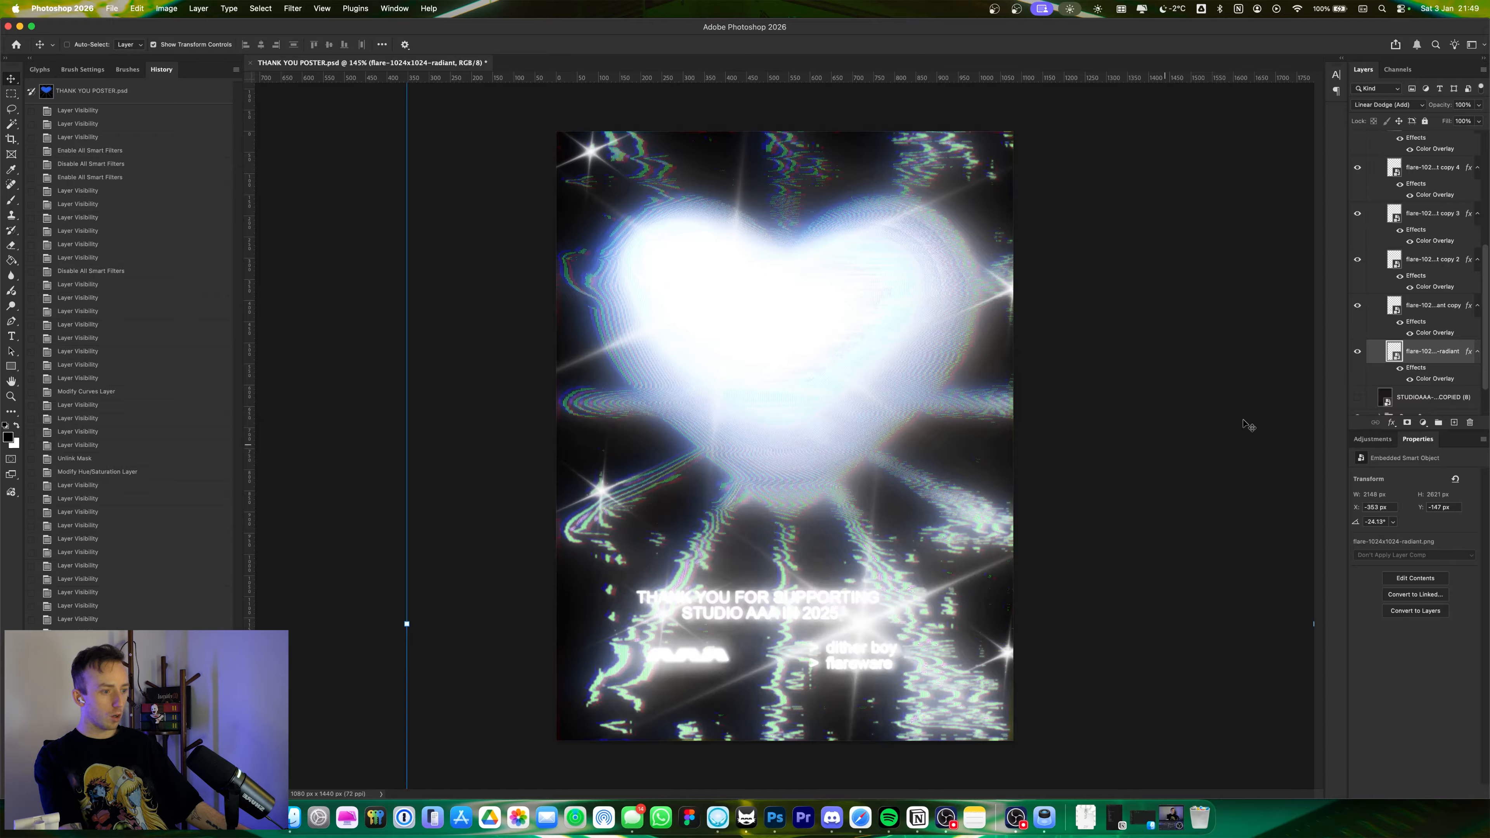
left_click(1437, 315)
left_click(1371, 284)
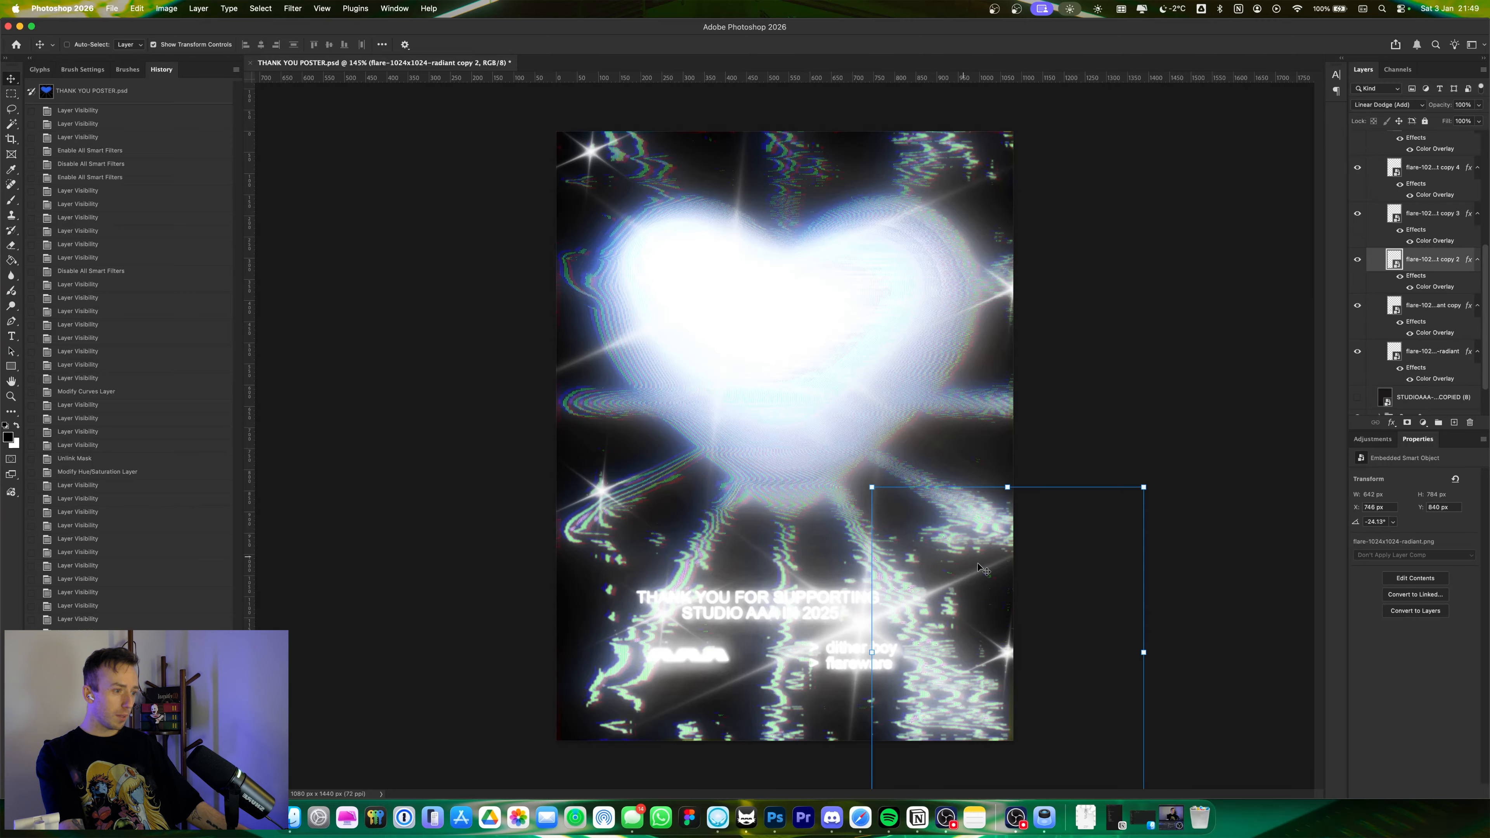
left_click_drag(978, 565, 898, 394)
key("super+z")
- Try moving the star of flare-1024x1024-radiant copy 3 over the heart, undo the move, and select copy 4
left_click(1427, 234)
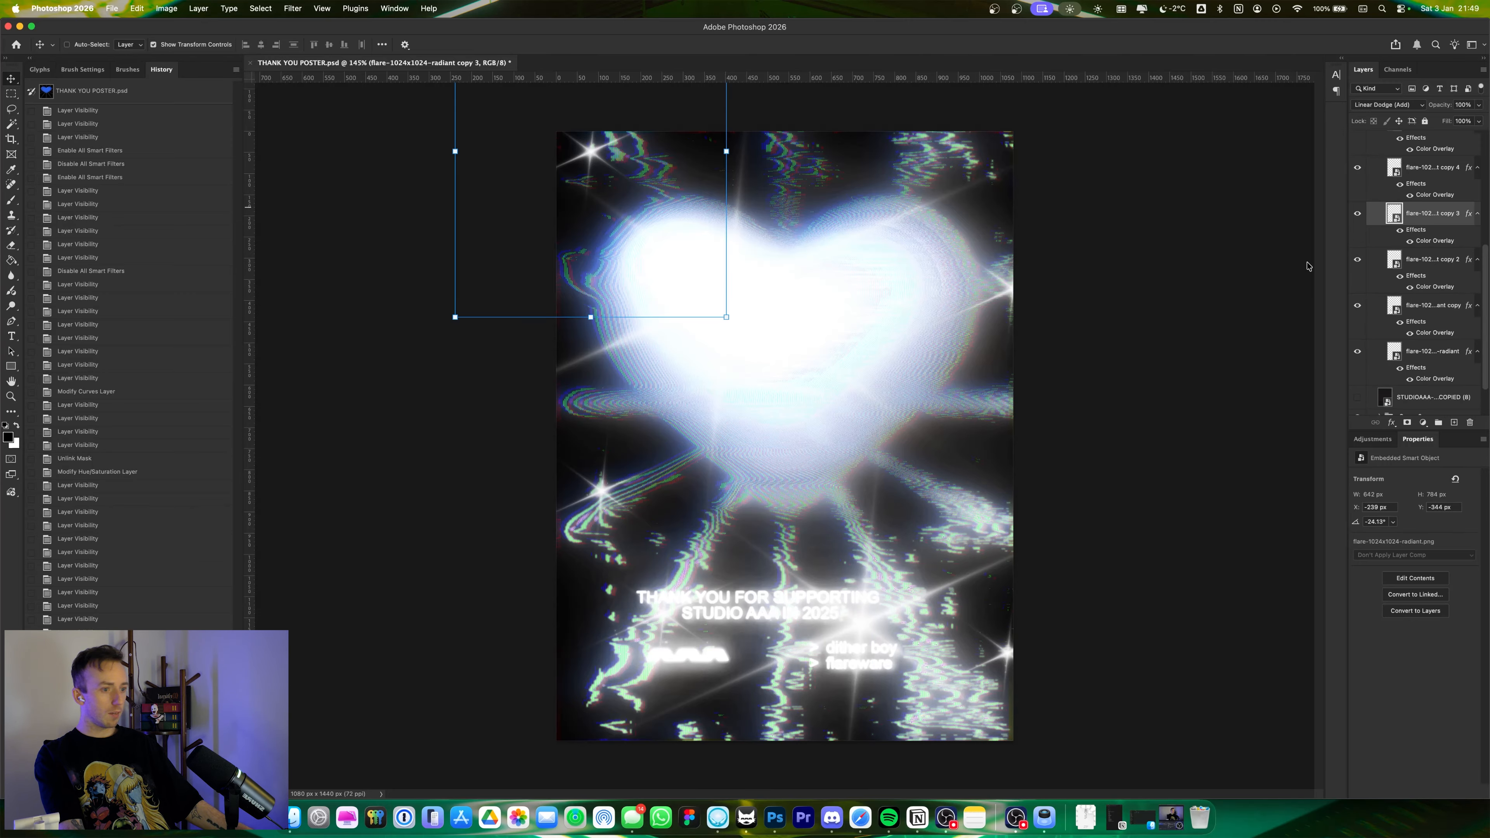
left_click_drag(651, 232, 816, 244)
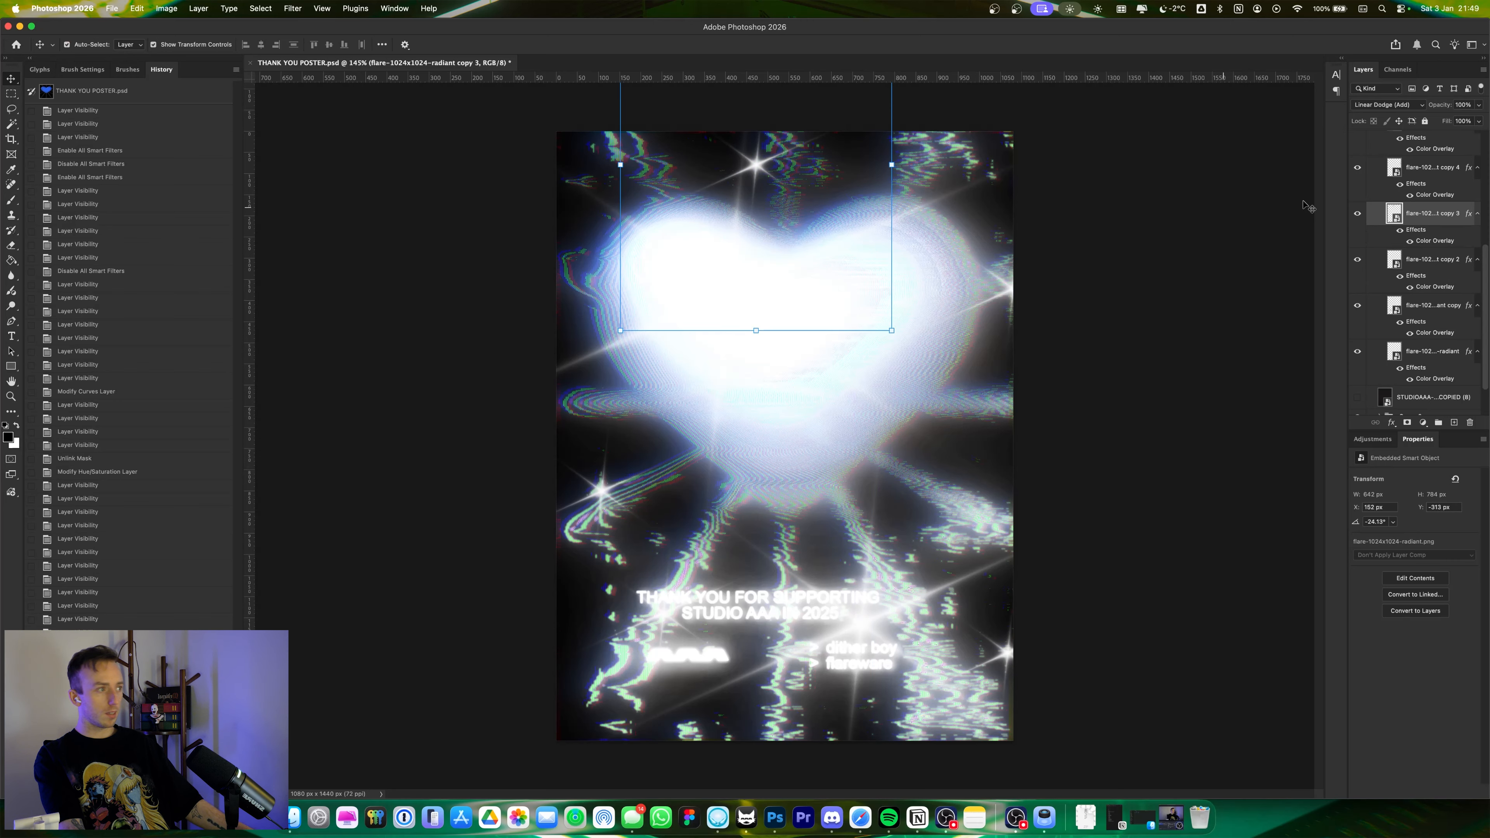
key("super+z")
left_click(1427, 178)
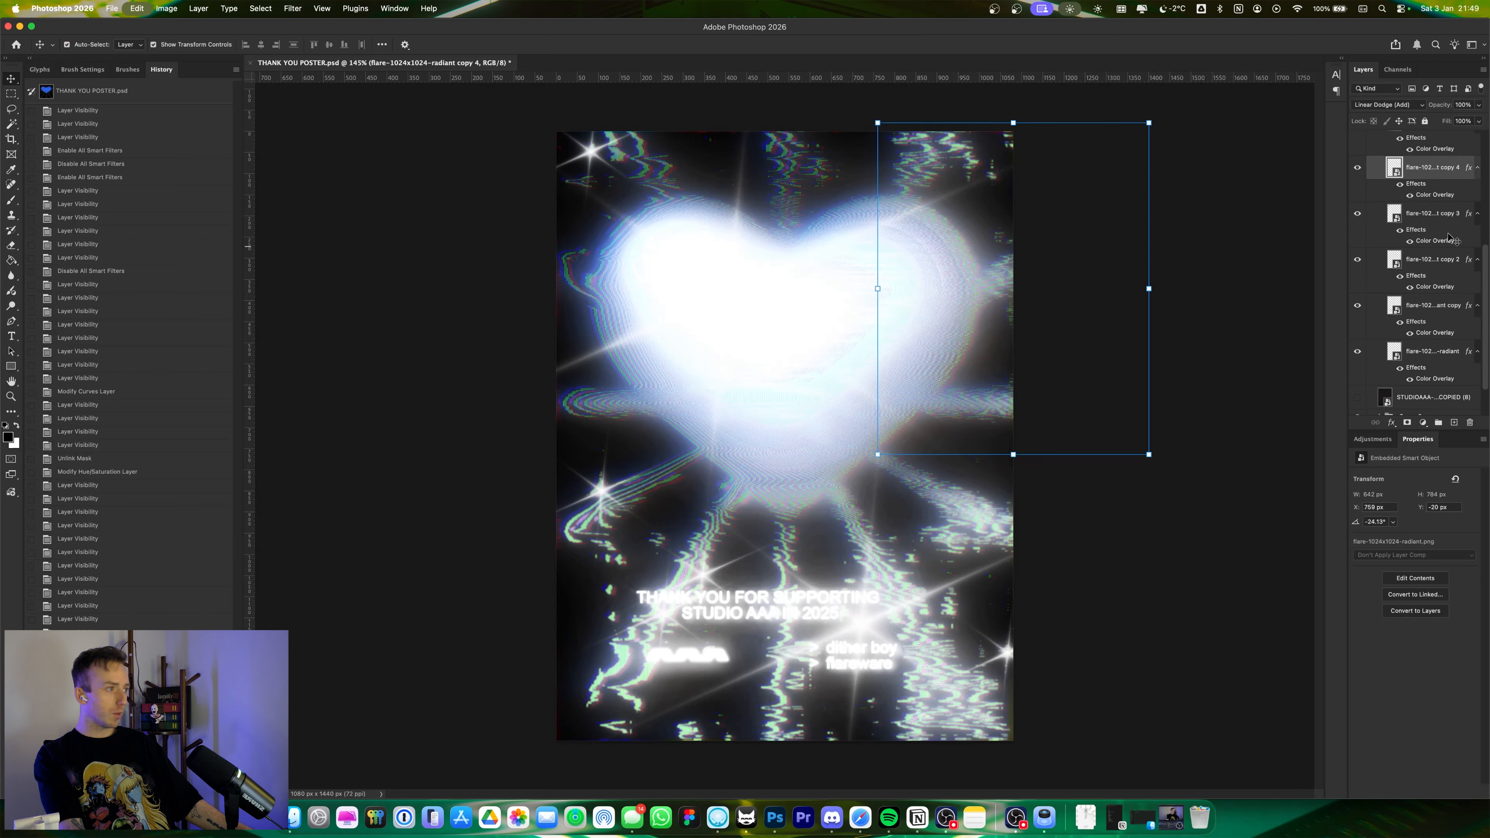
- Try moving the stars of flare-1024x1024-radiant copy 5 and copy 6, undoing each move
scroll(1443, 194, "up", 1)
scroll(1443, 196, "up", 2)
left_click(1433, 169)
left_click_drag(630, 450, 755, 421)
key("super+z")
scroll(1439, 216, "up", 2)
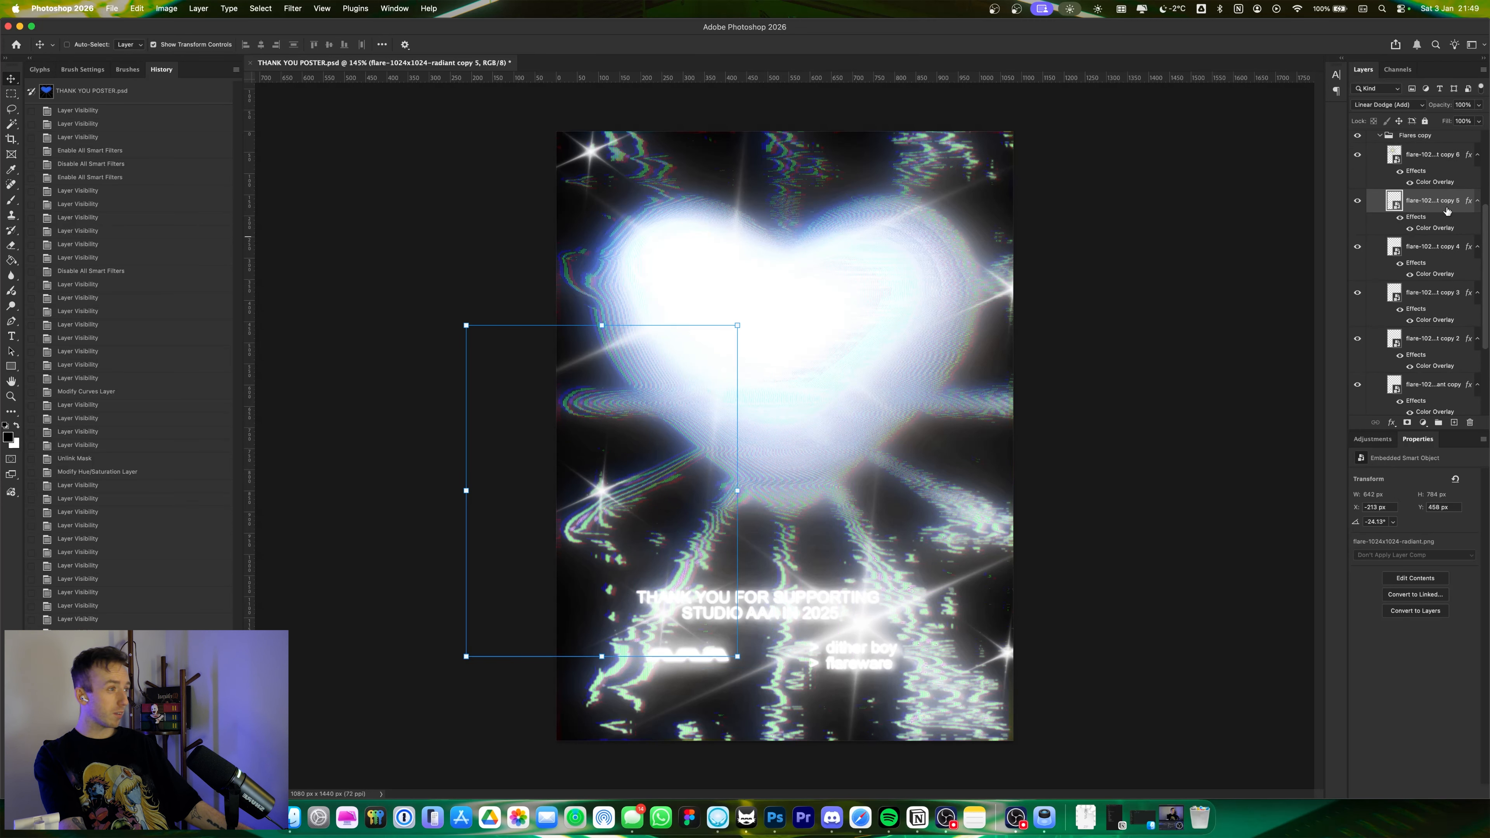
left_click(1440, 166)
mouse_move(1113, 394)
left_mouse_down()
mouse_move(1091, 429)
mouse_move(1127, 406)
left_mouse_up()
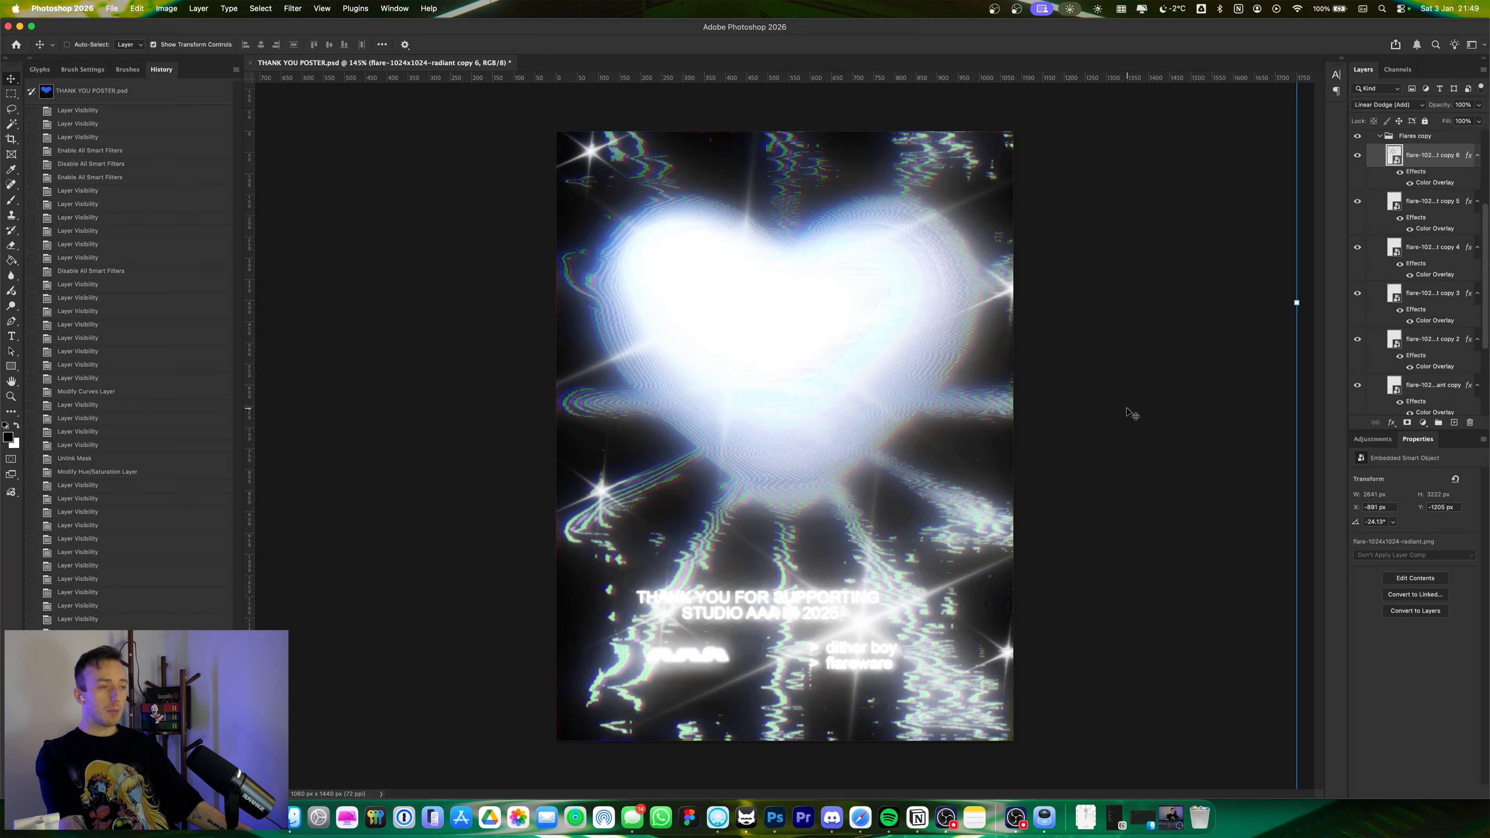
key("super+z")
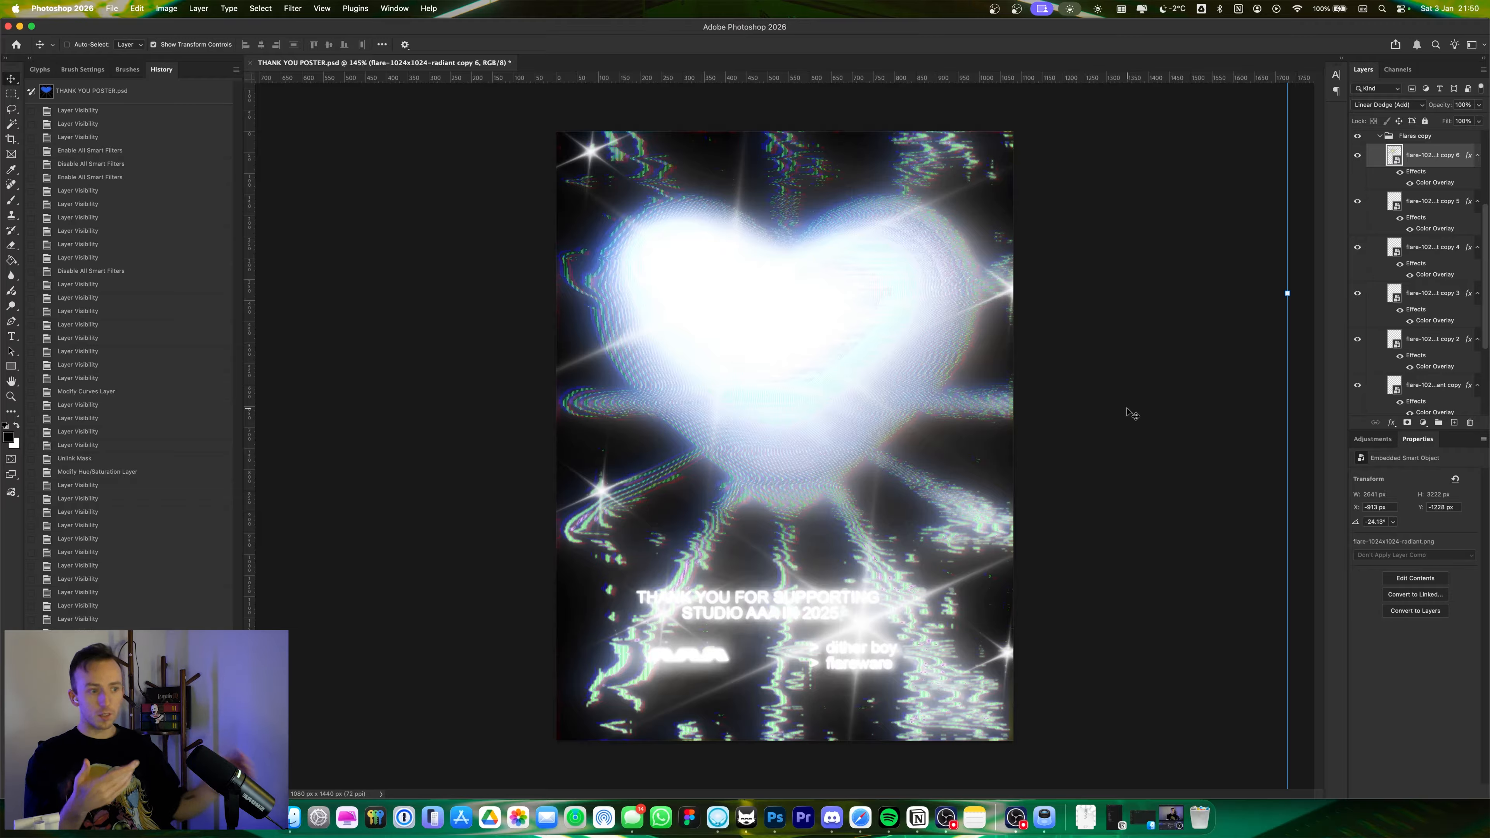
- Collapse the Flares copy group, compare the poster without it, and hide it in favour of the Flares group
left_click(1381, 135)
left_click(1358, 277)
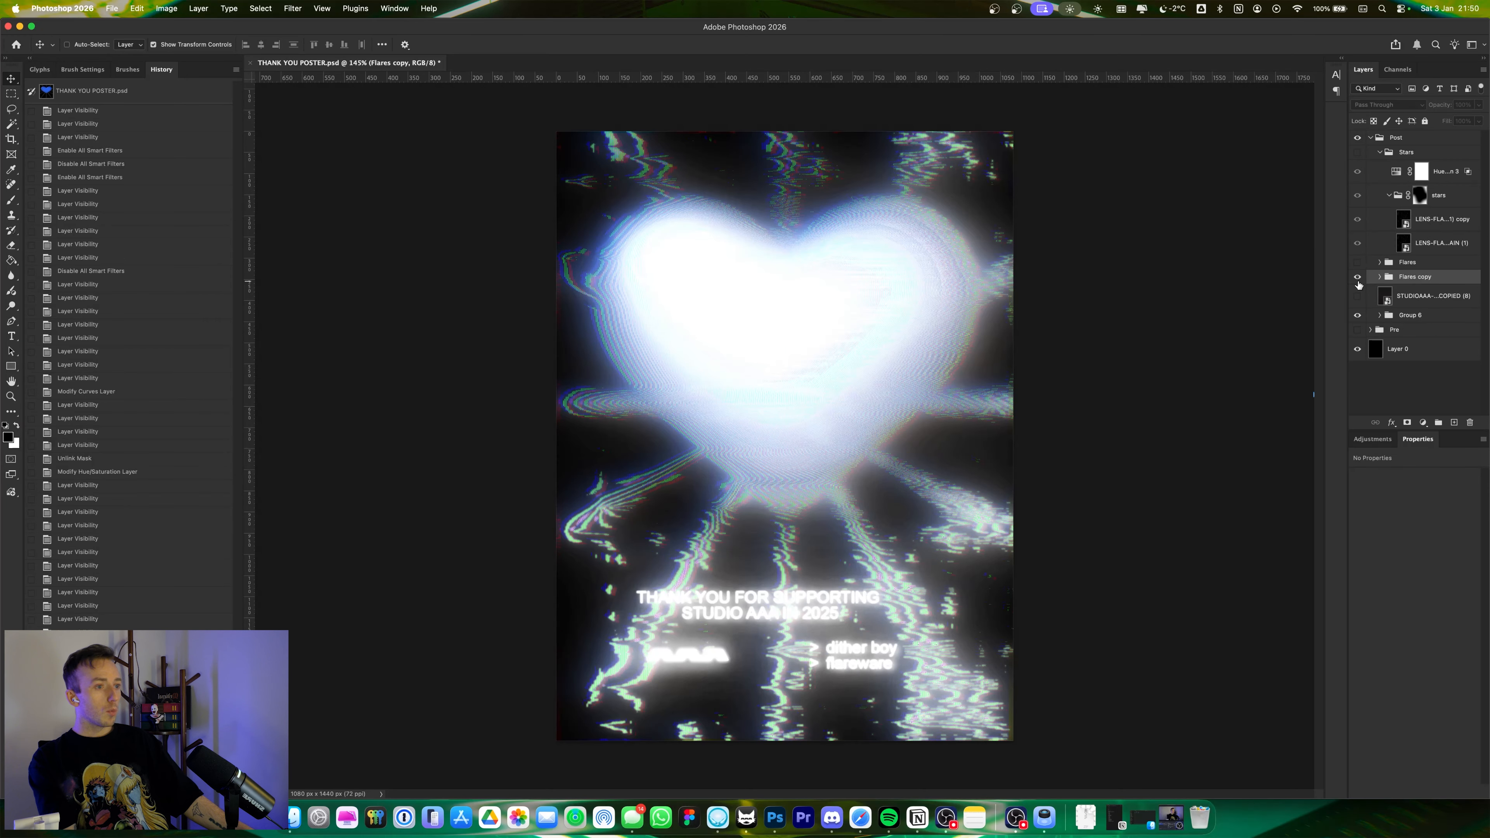
left_click(1359, 281)
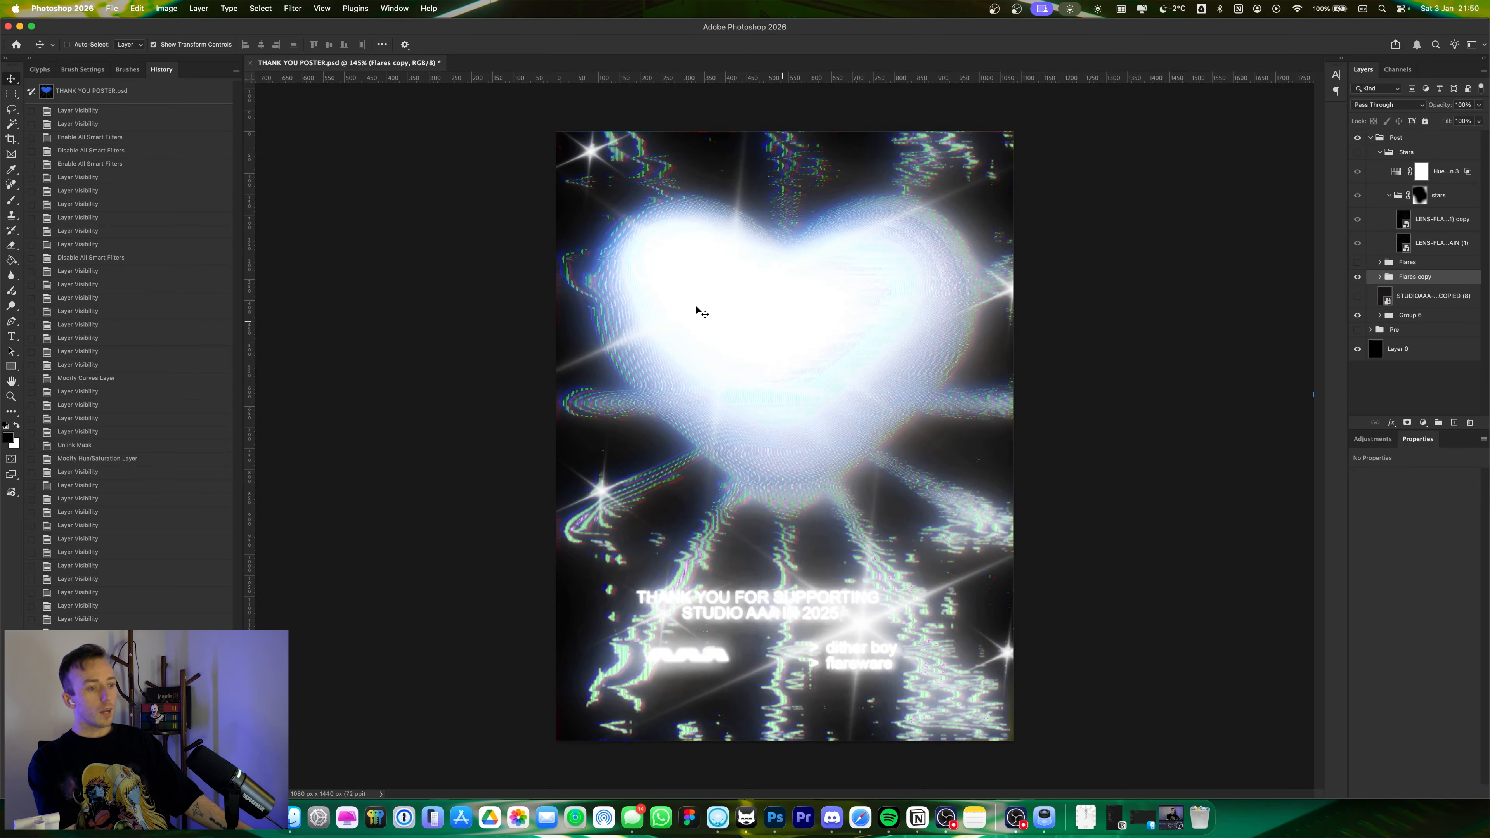
left_click(1357, 277)
left_click(1358, 263)
left_click(1399, 264)
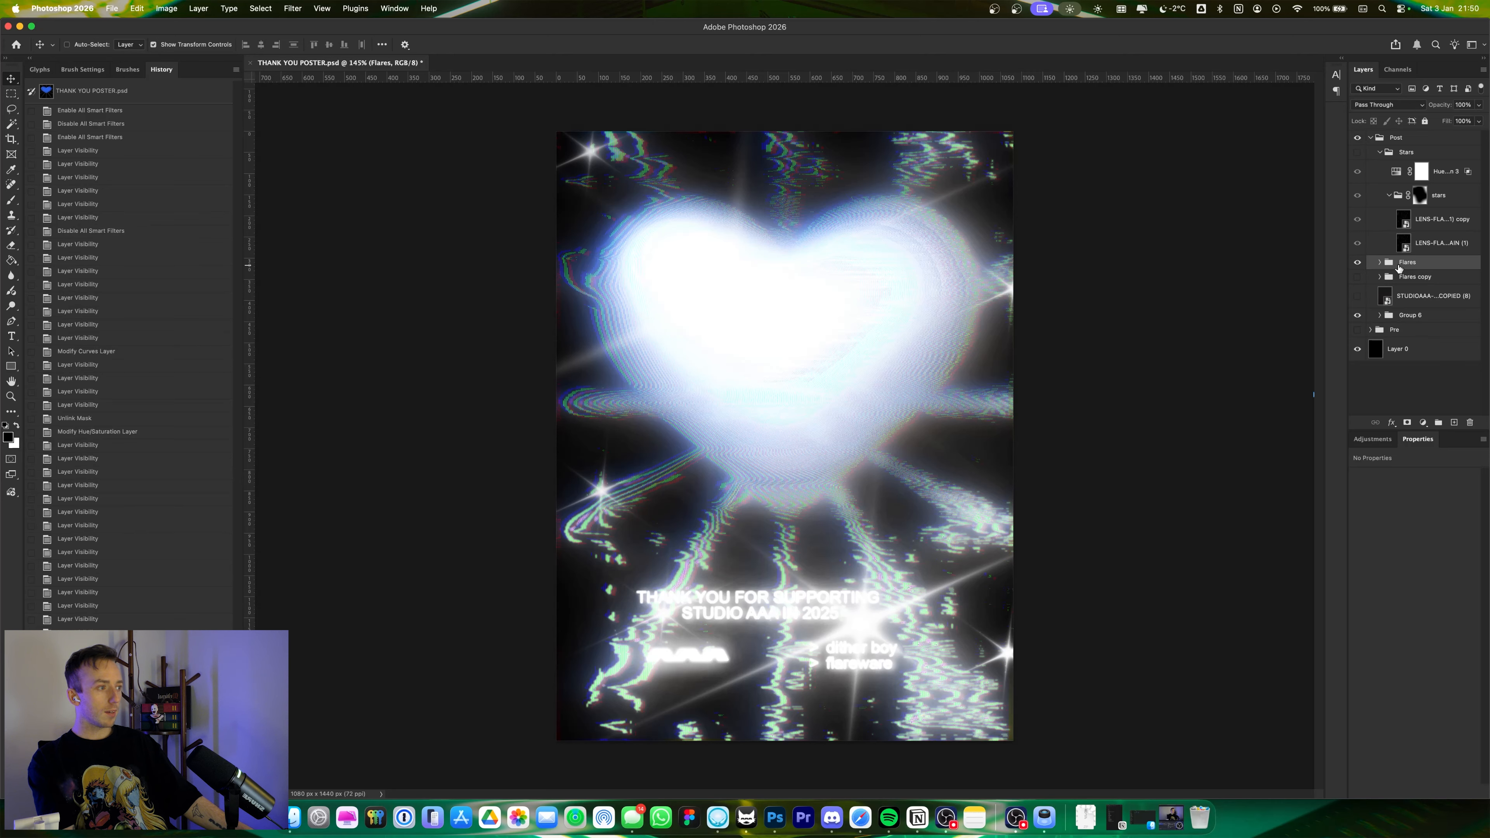
- Expand the Flares group and inspect the effect of Group 9 copy 2 and its smart filter mask
left_click(1379, 263)
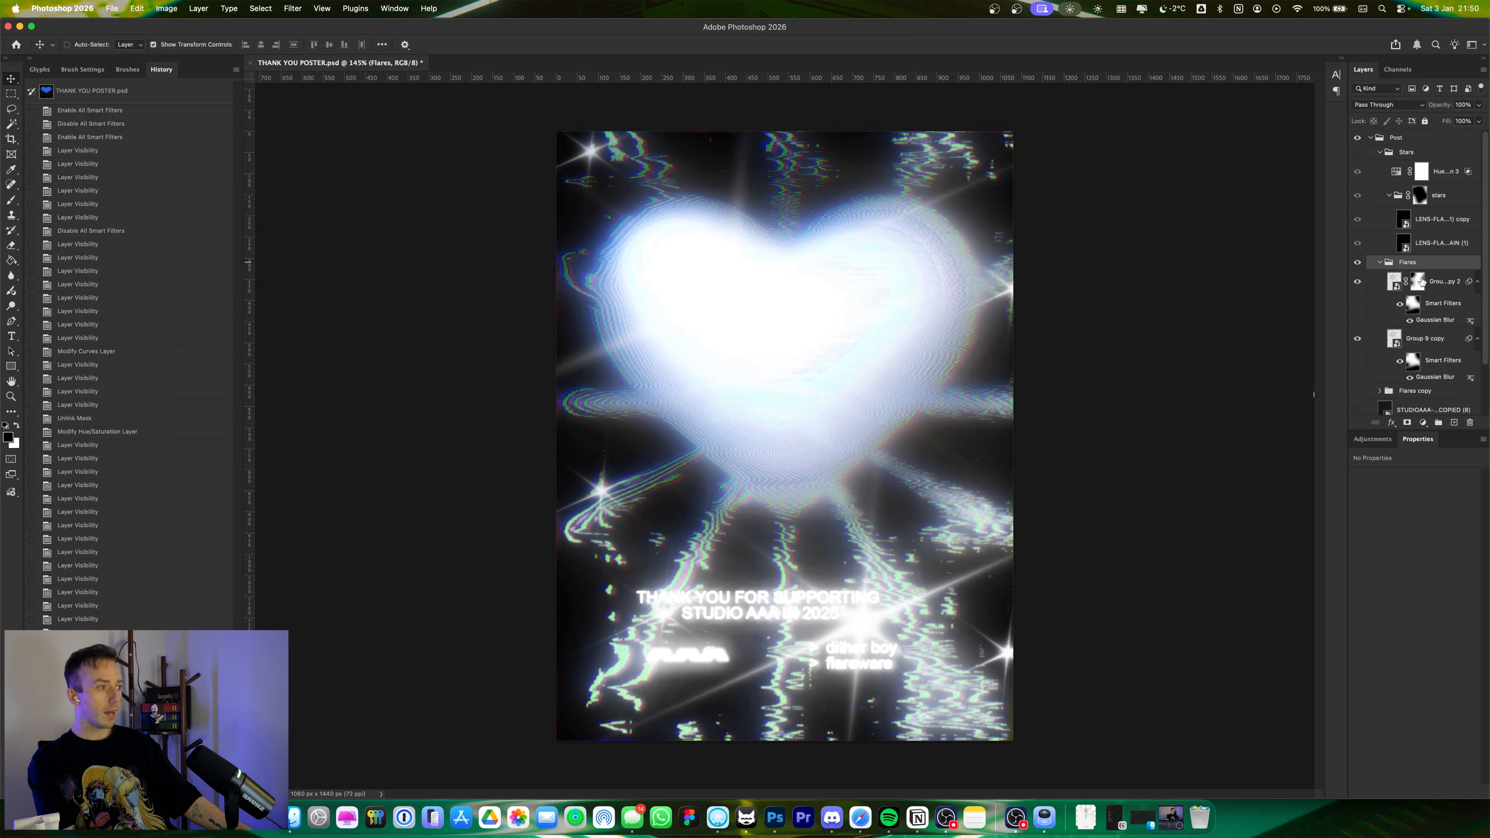
left_click(1359, 284)
left_click(1359, 284)
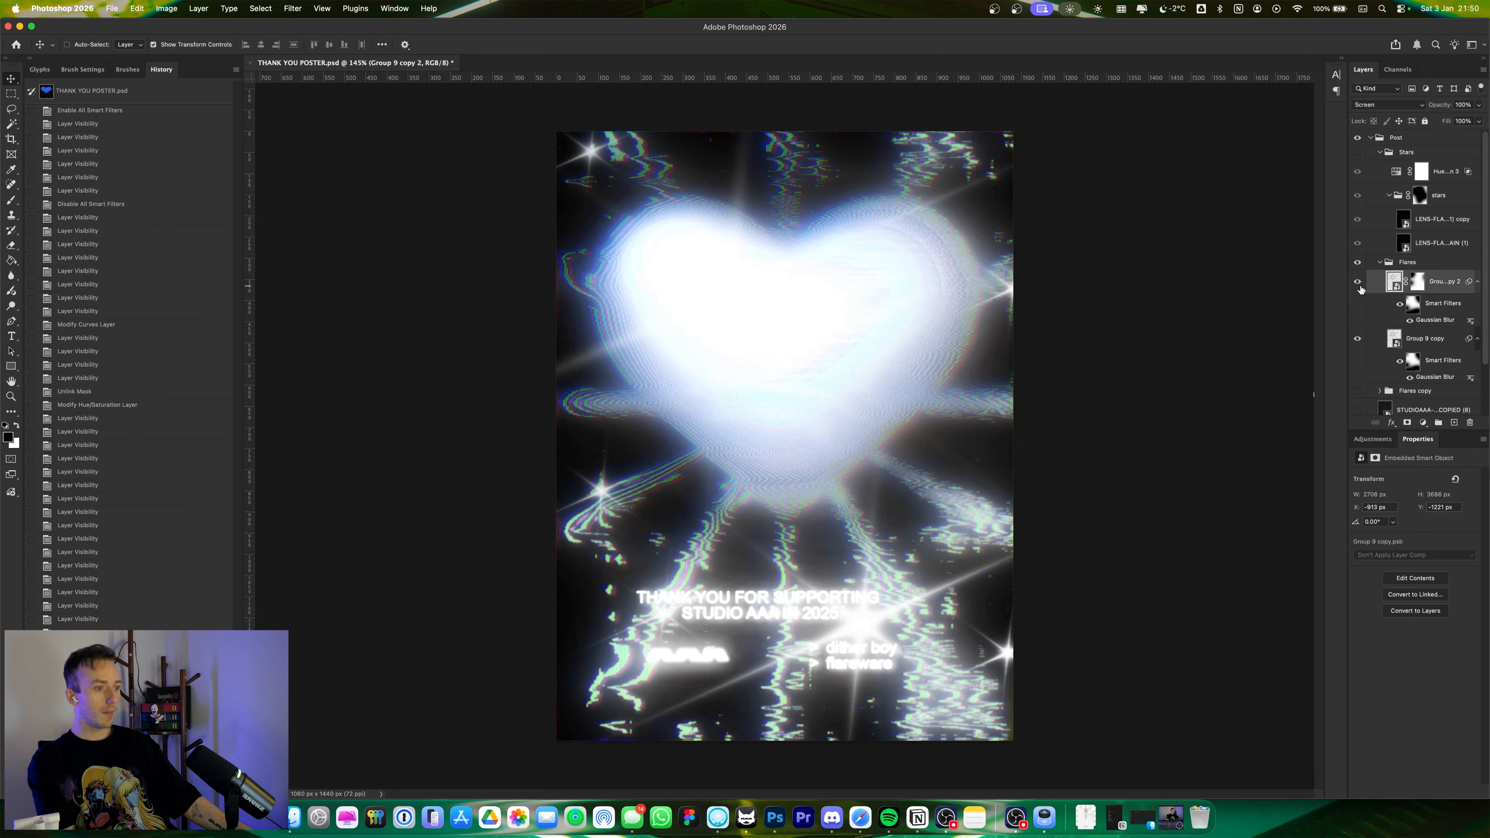
left_click(1414, 306, "alt")
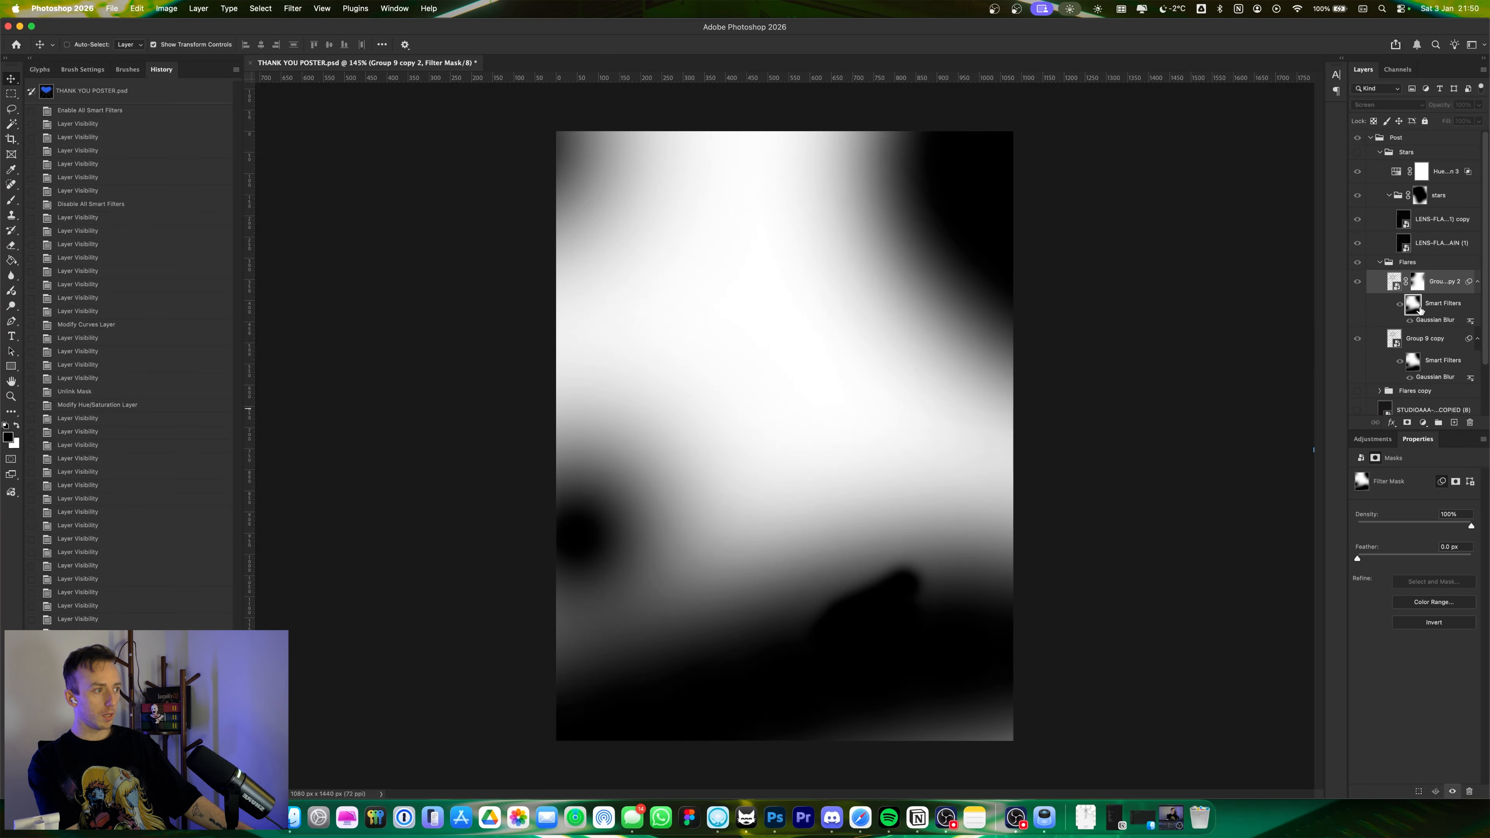
left_click(1419, 308, "alt")
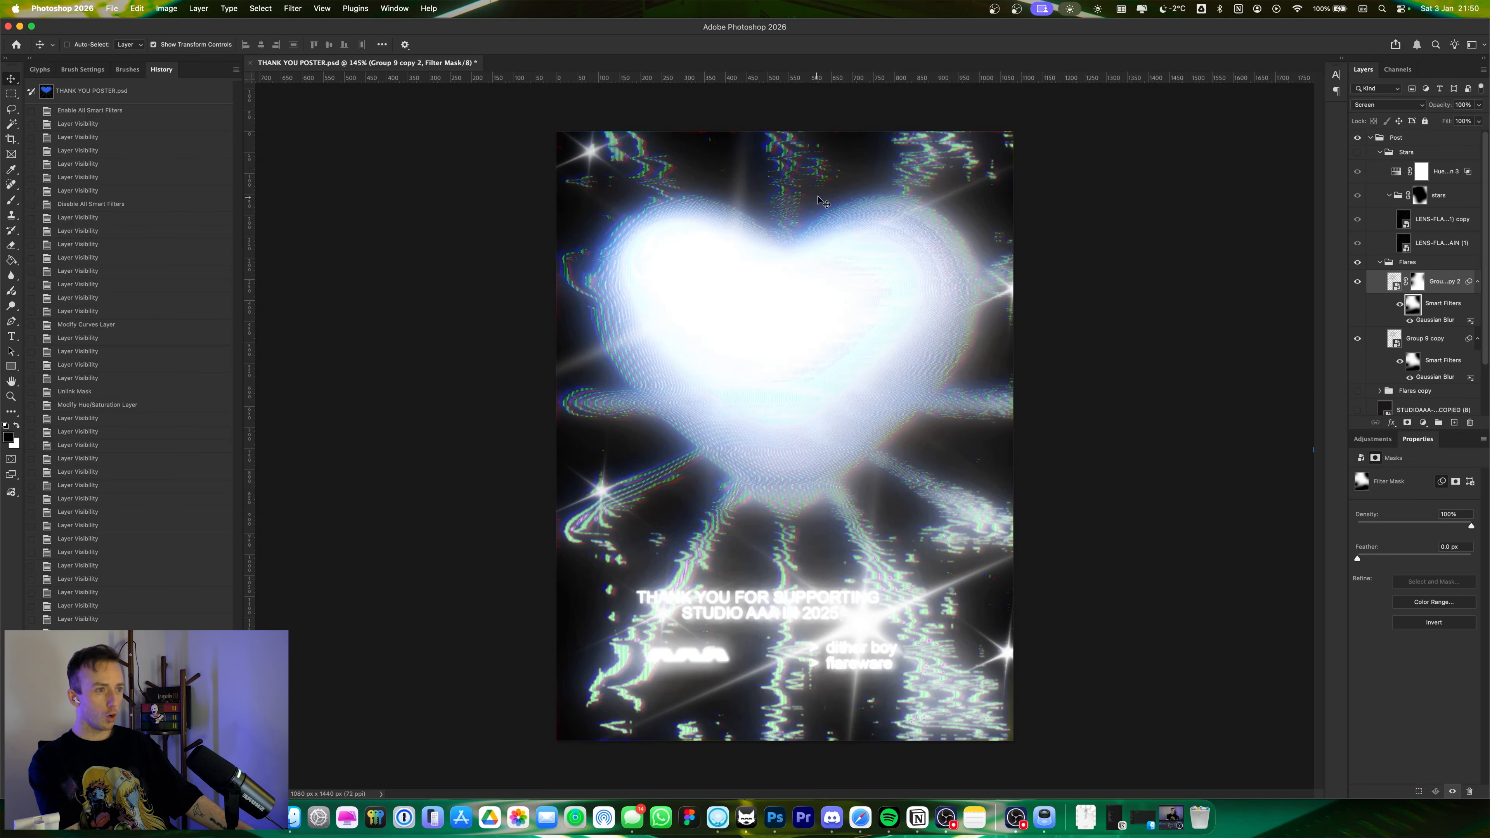
left_click(1414, 305, "alt")
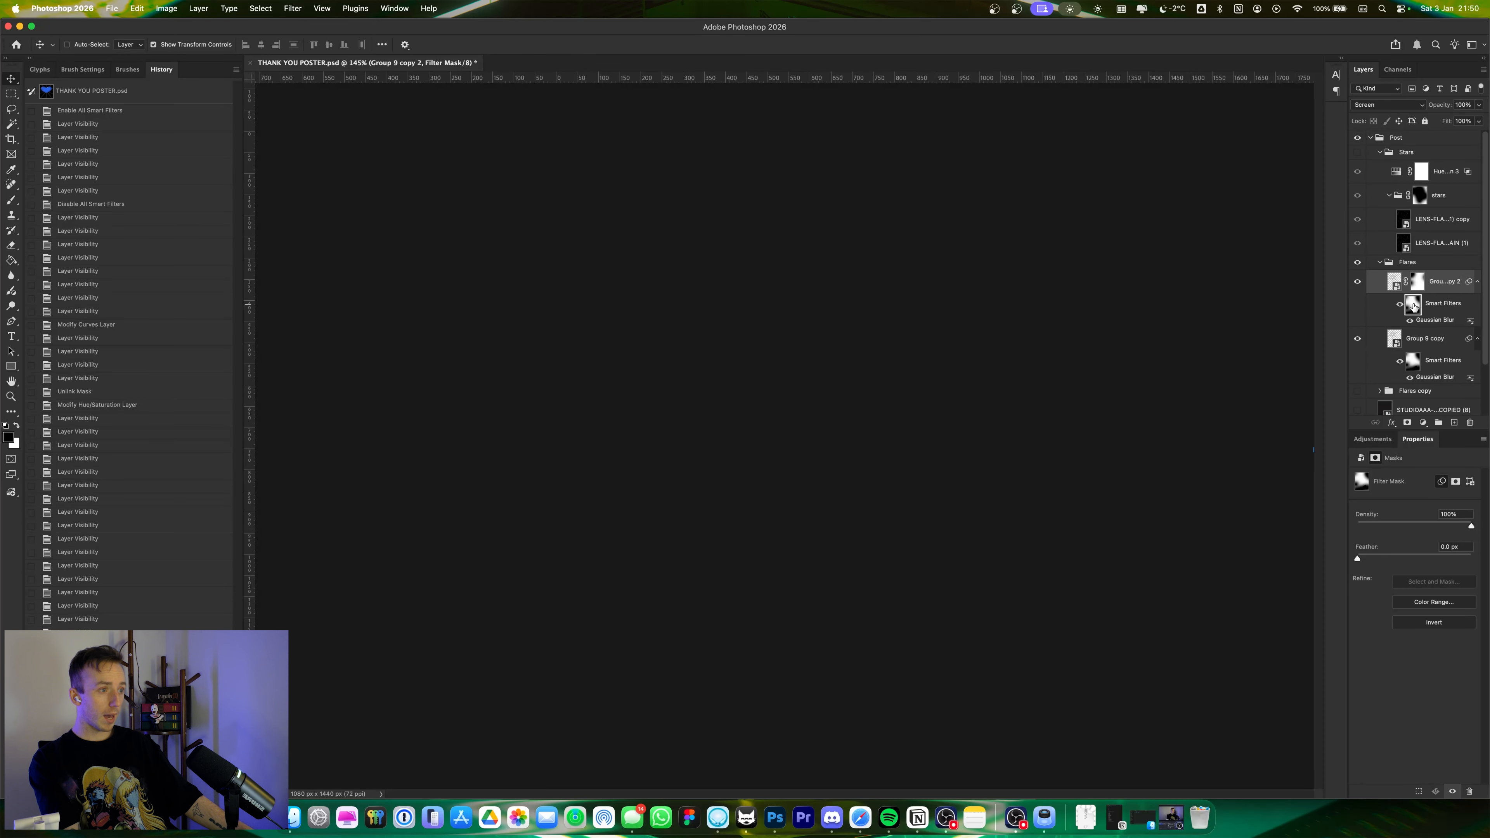
left_click(1411, 309, "alt")
- Examine up close how the blurred flares soften the heart and the dithered rays below it
scroll(1151, 443, "down", 3)
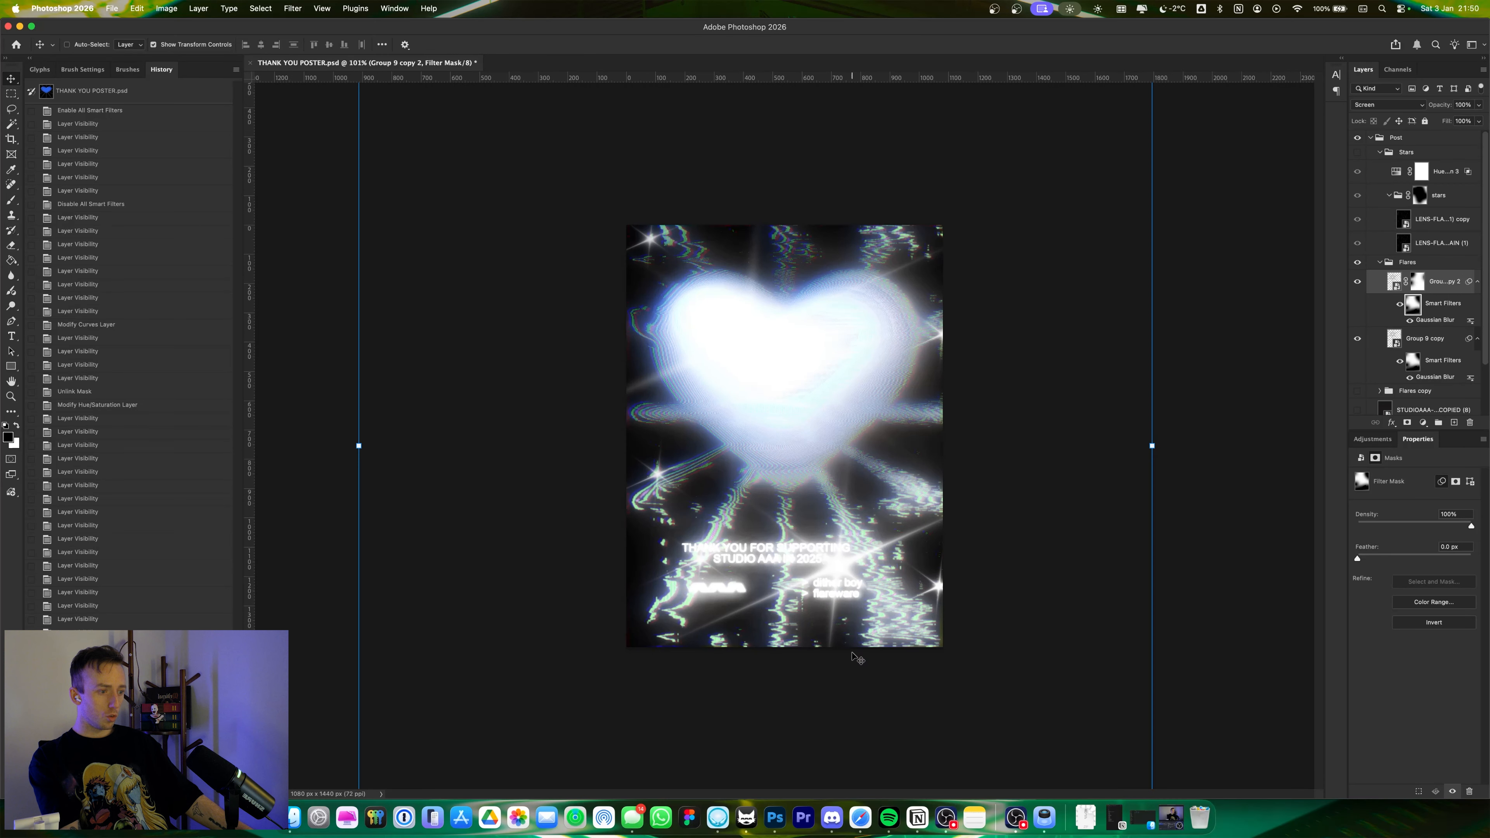
scroll(948, 632, "up", 8)
scroll(956, 635, "down", 2)
scroll(759, 532, "up", 10)
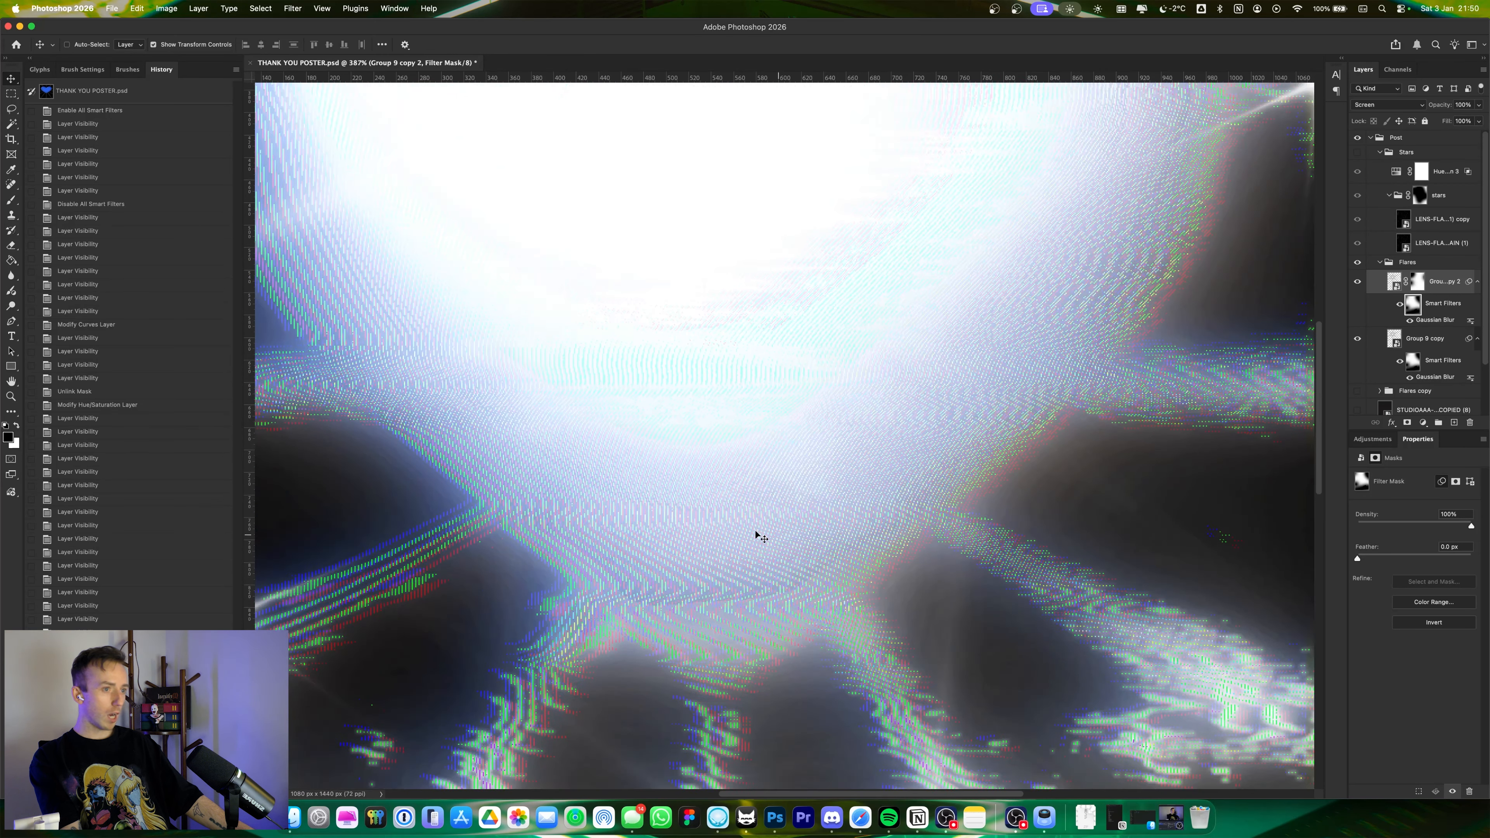
scroll(728, 530, "down", 10)
scroll(728, 530, "right", 3)
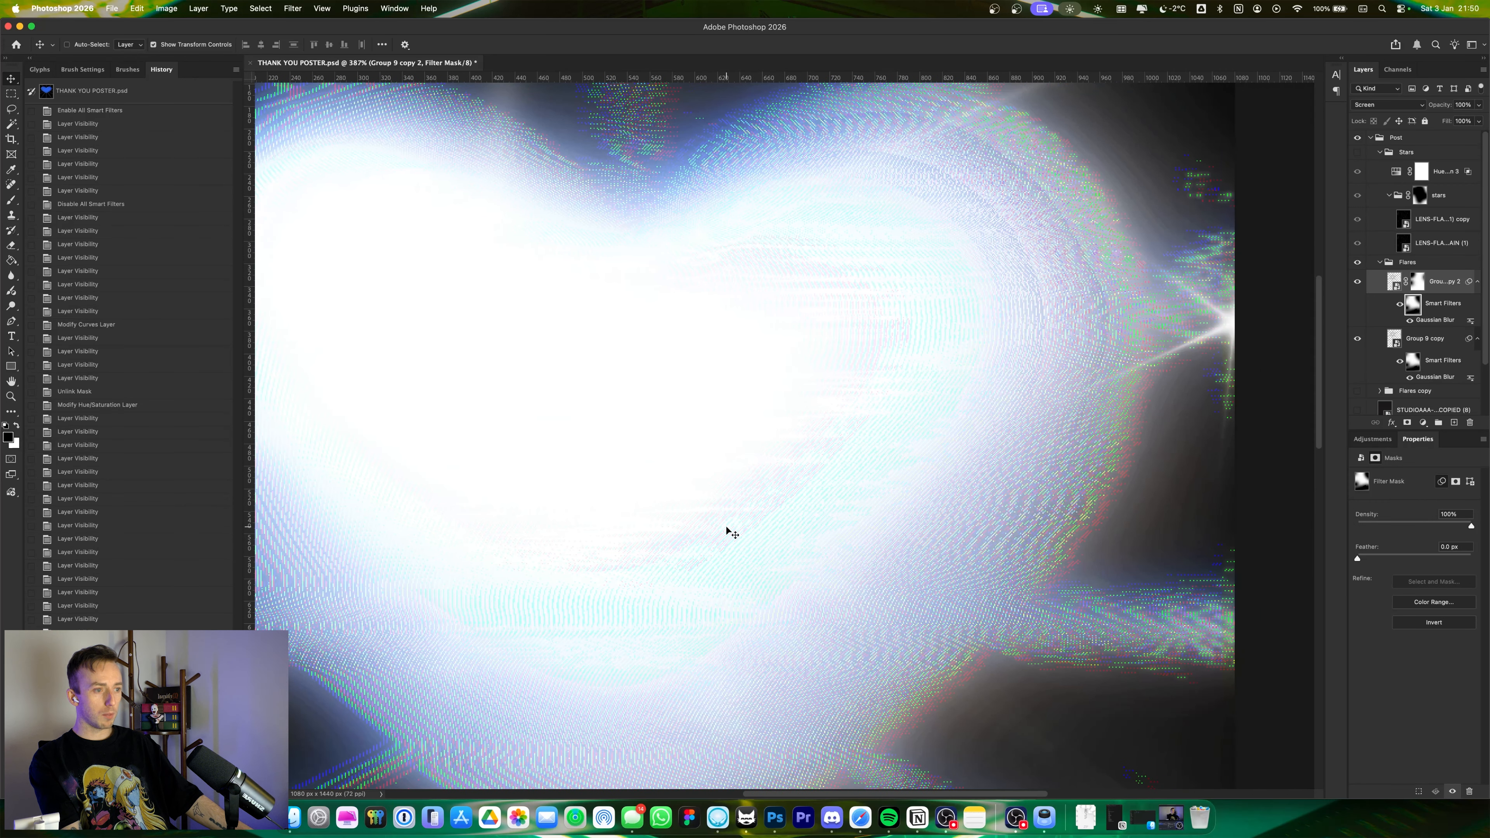
scroll(733, 530, "left", 4)
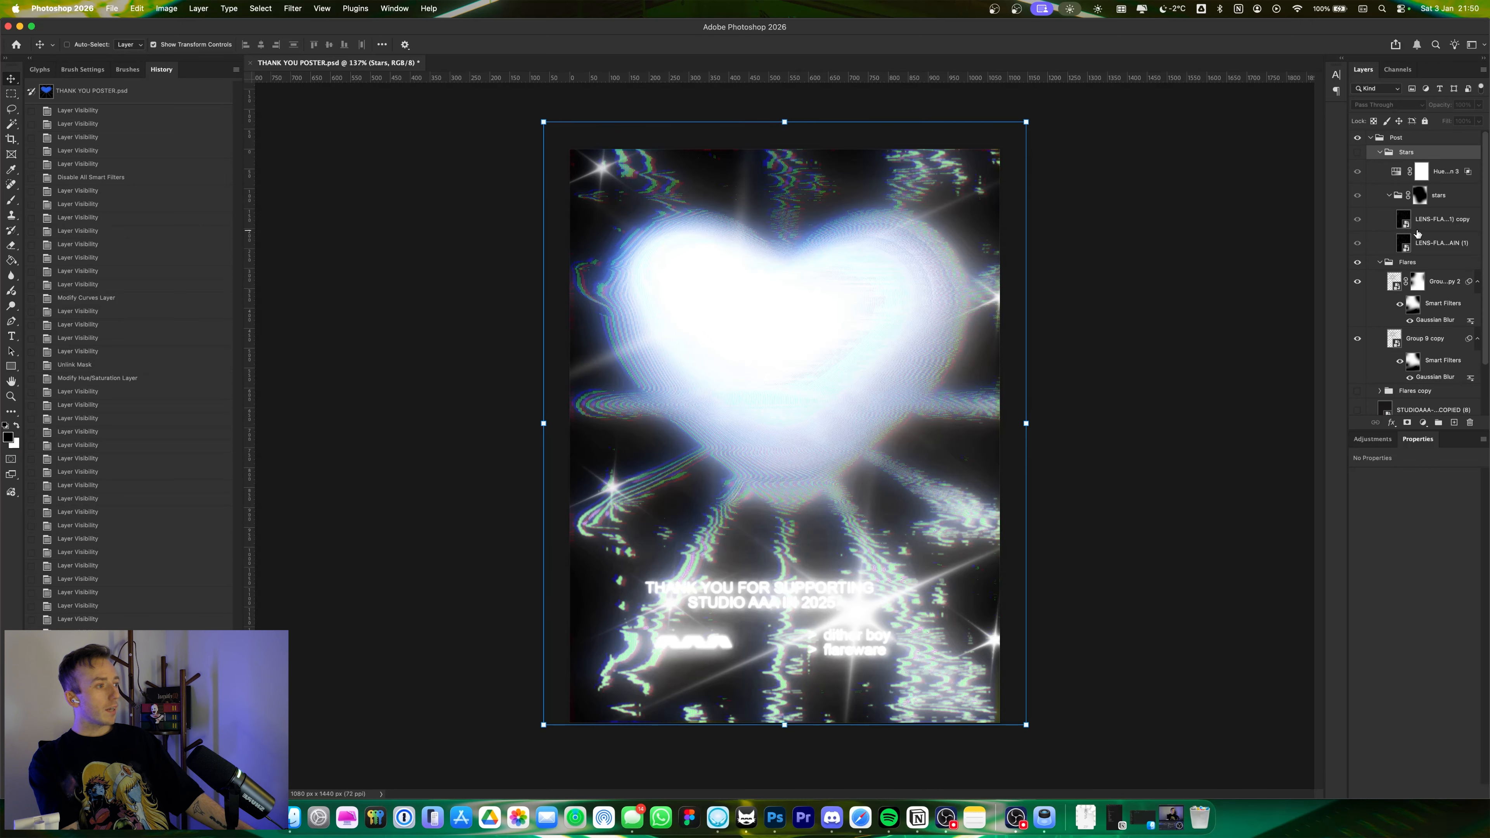
- Show the Stars group and compare the poster with LENS-FLARE-RAIN (1) copy hidden and shown
left_click(1365, 218)
left_click(1357, 154)
left_click(1358, 219)
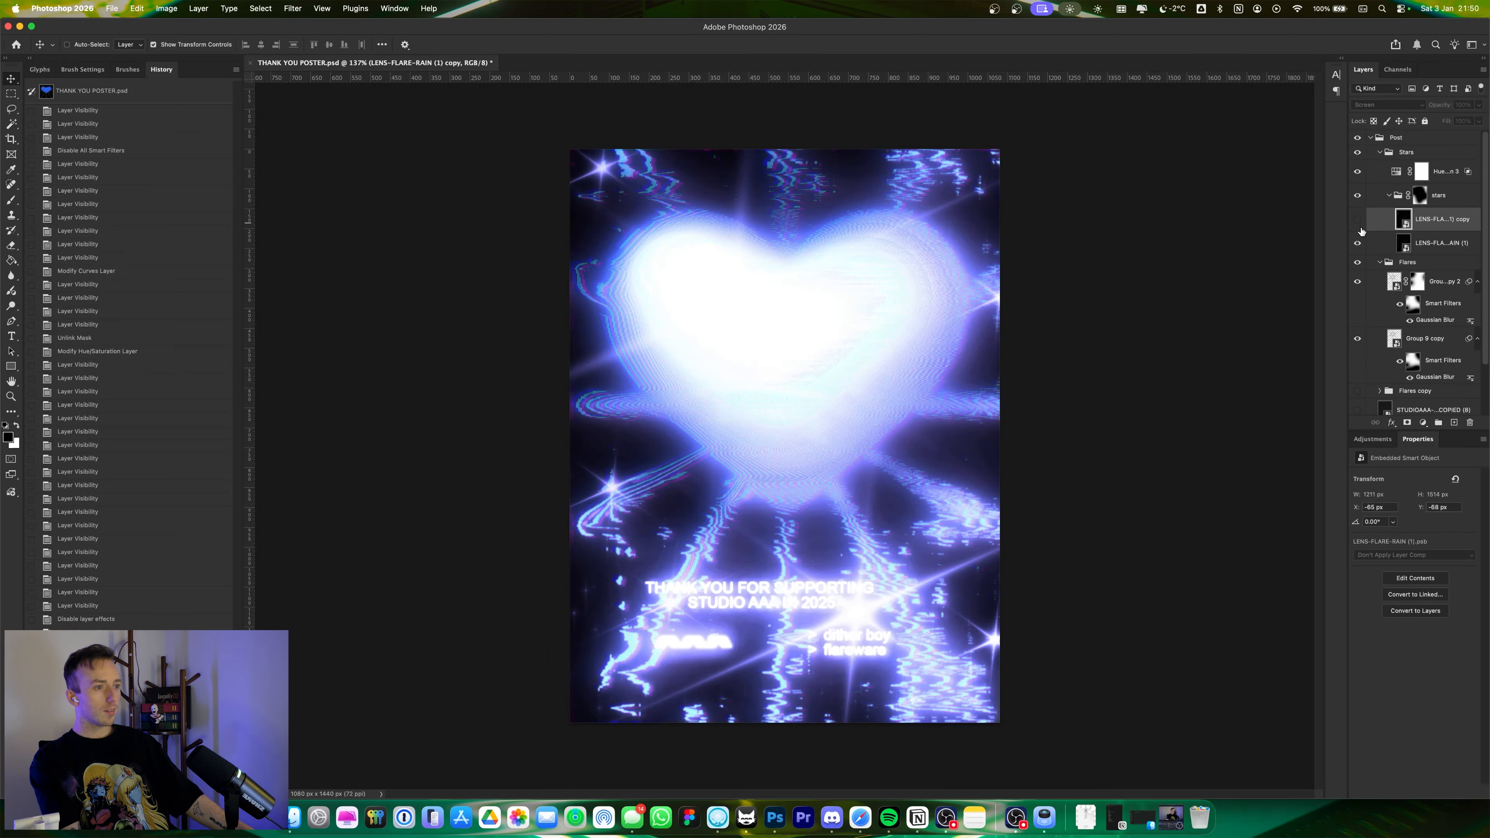
left_click(1359, 220)
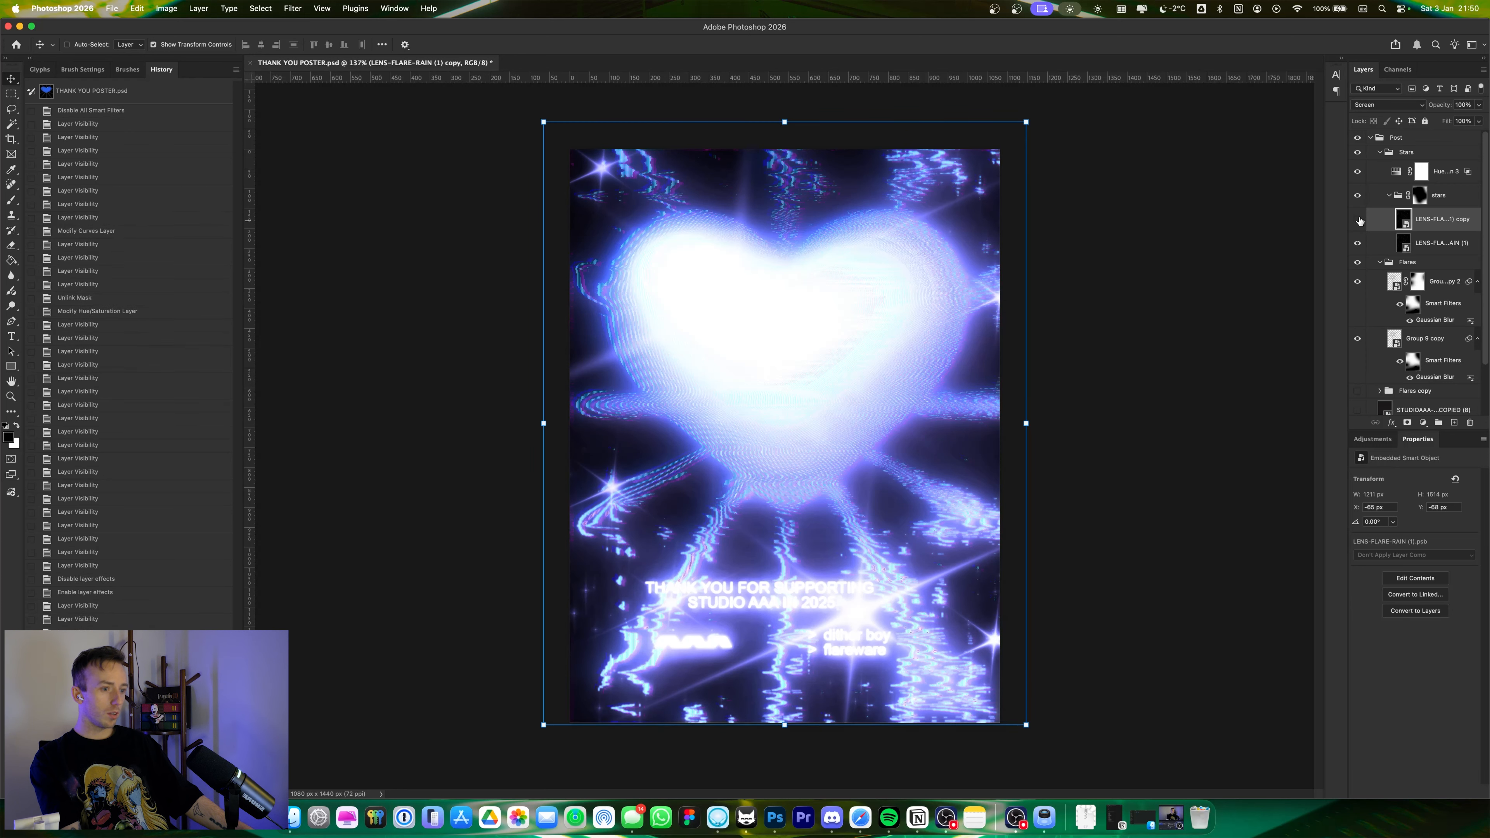
left_click(1359, 219)
left_click(1359, 219)
- Compare the poster with LENS-FLARE-RAIN (1) hidden alone and together with its copy, restoring both layers
left_click(1357, 242)
left_click(1358, 242)
left_click(1357, 220)
left_click(1358, 240)
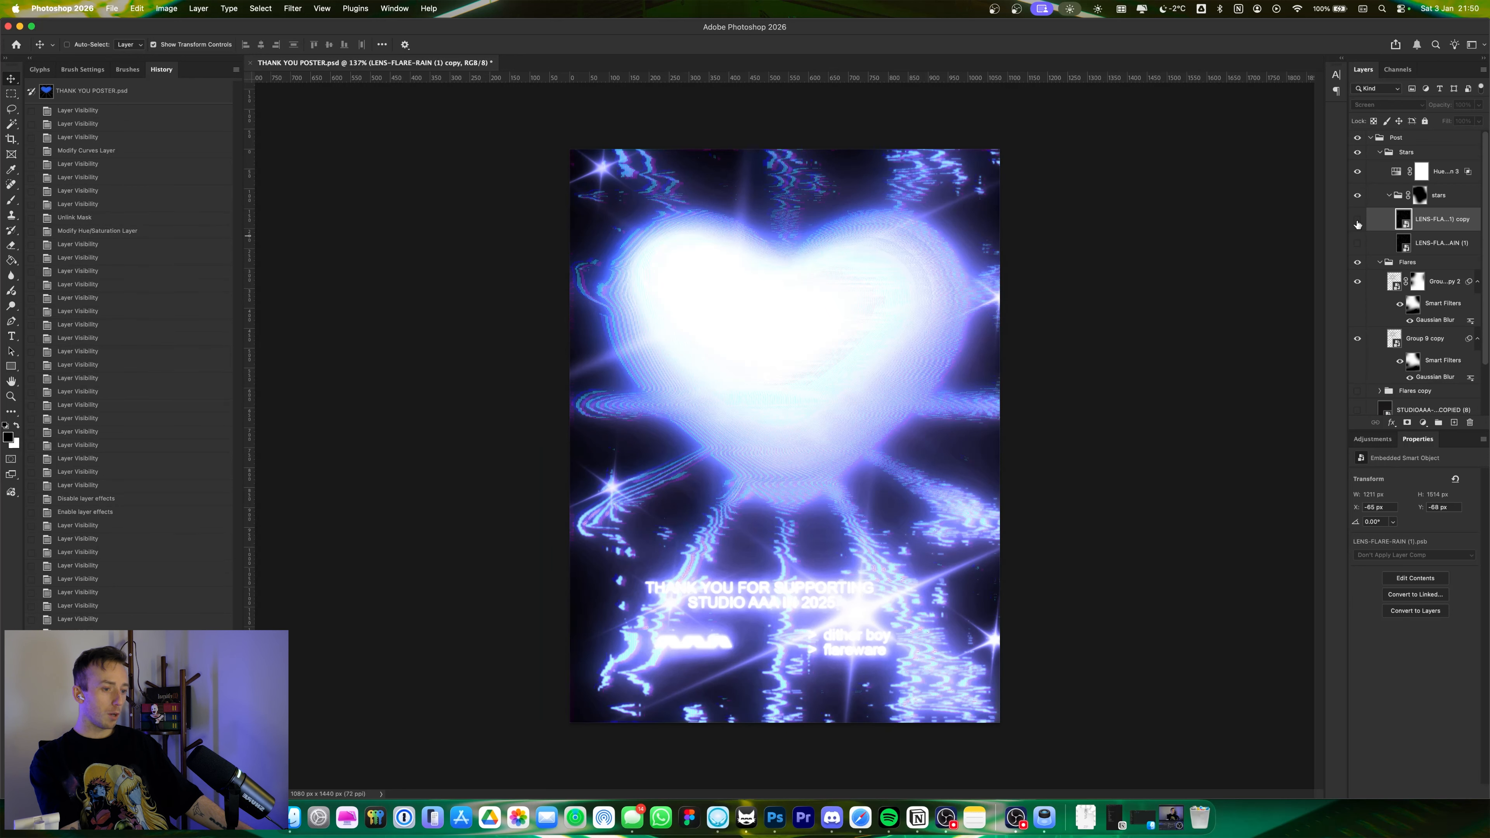
left_click(1358, 241)
left_click(1358, 219)
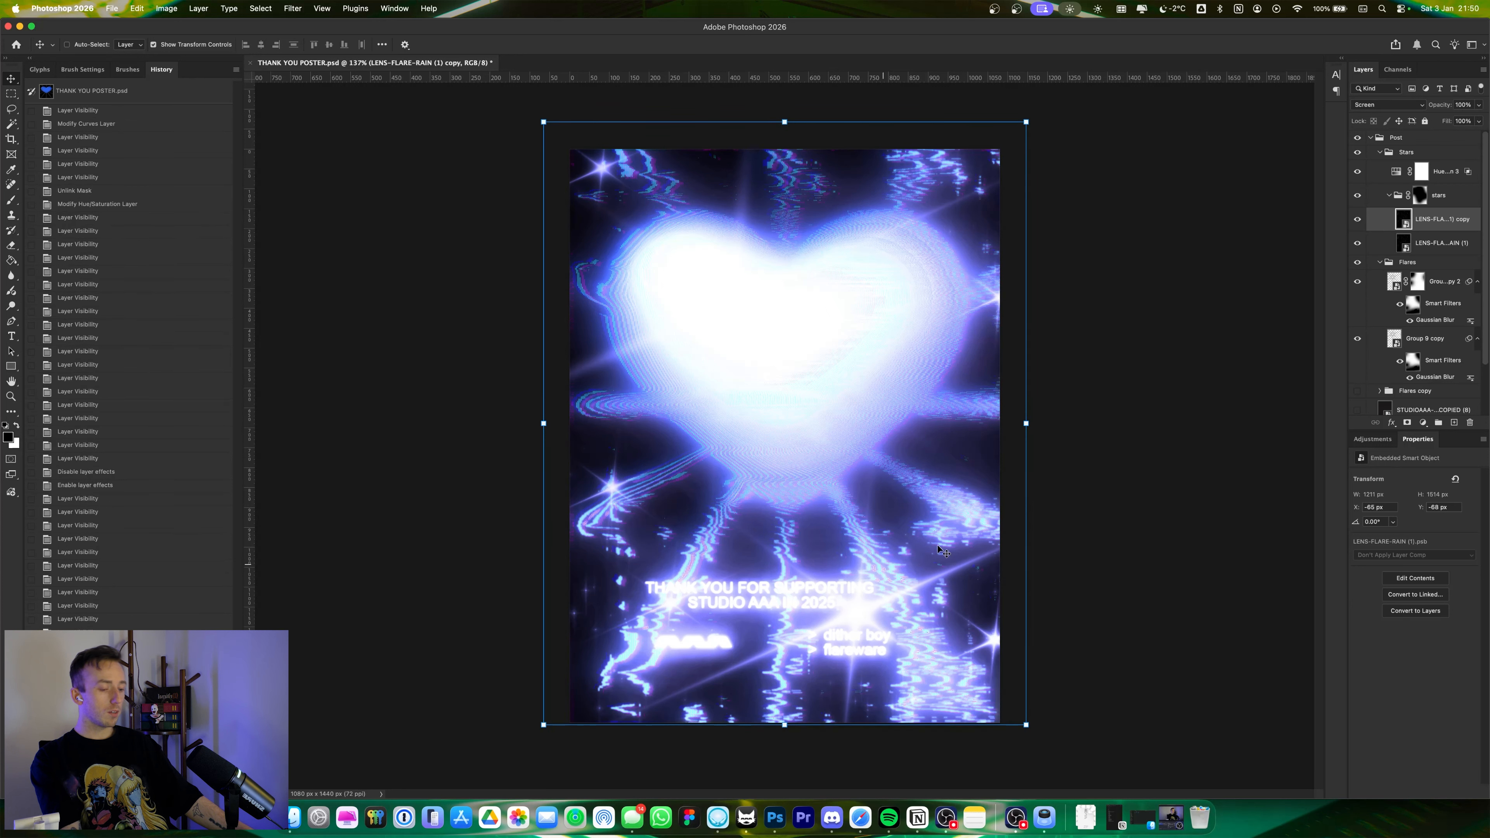
- Check the dithered heart in Dither Boy and return to Photoshop to compare the poster without LENS-FLARE-RAIN (1) copy
left_click(746, 817)
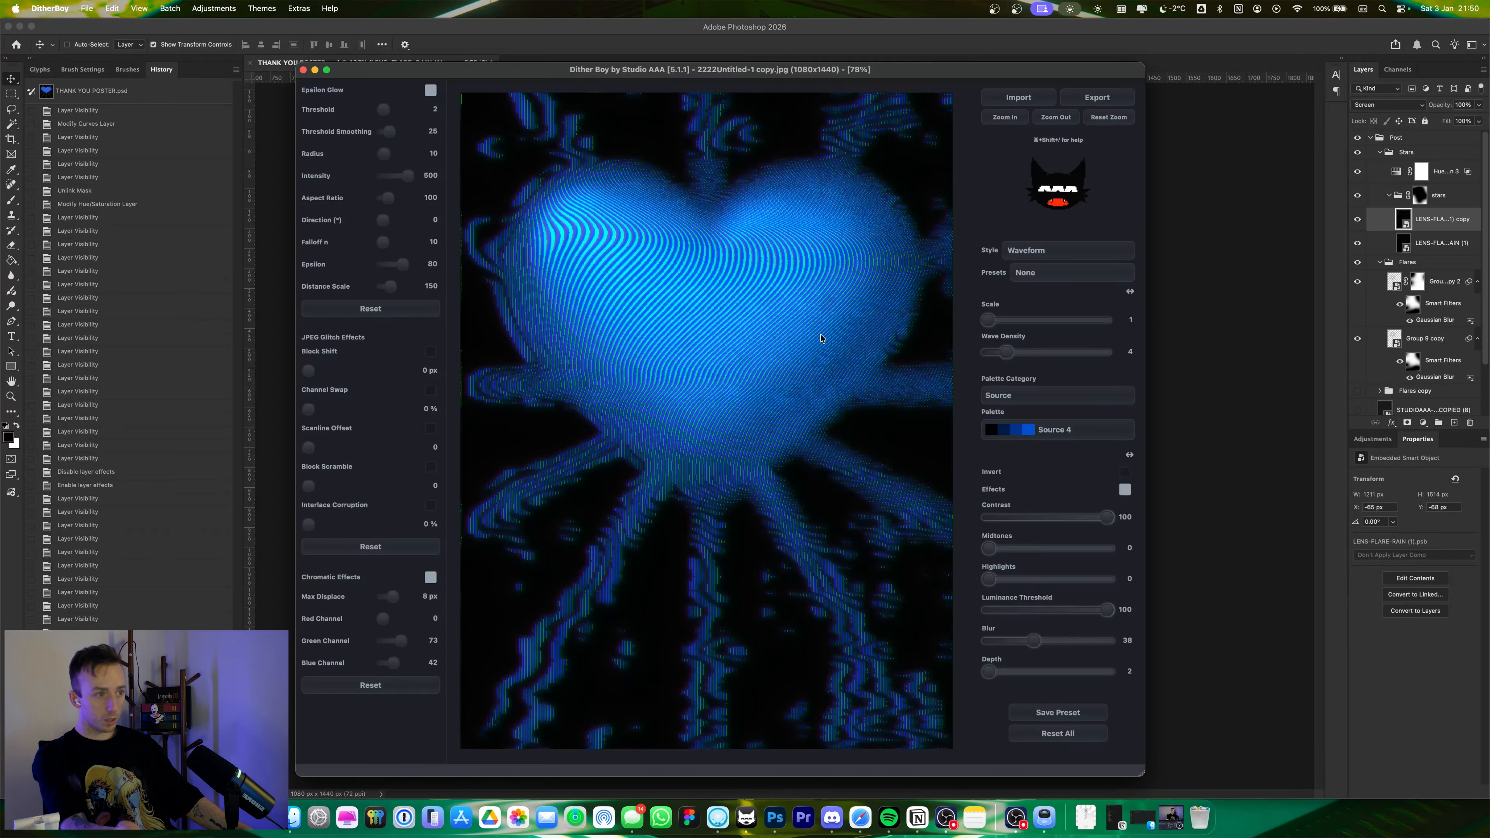
left_click(1269, 212)
left_click(1466, 246)
left_click(1454, 225)
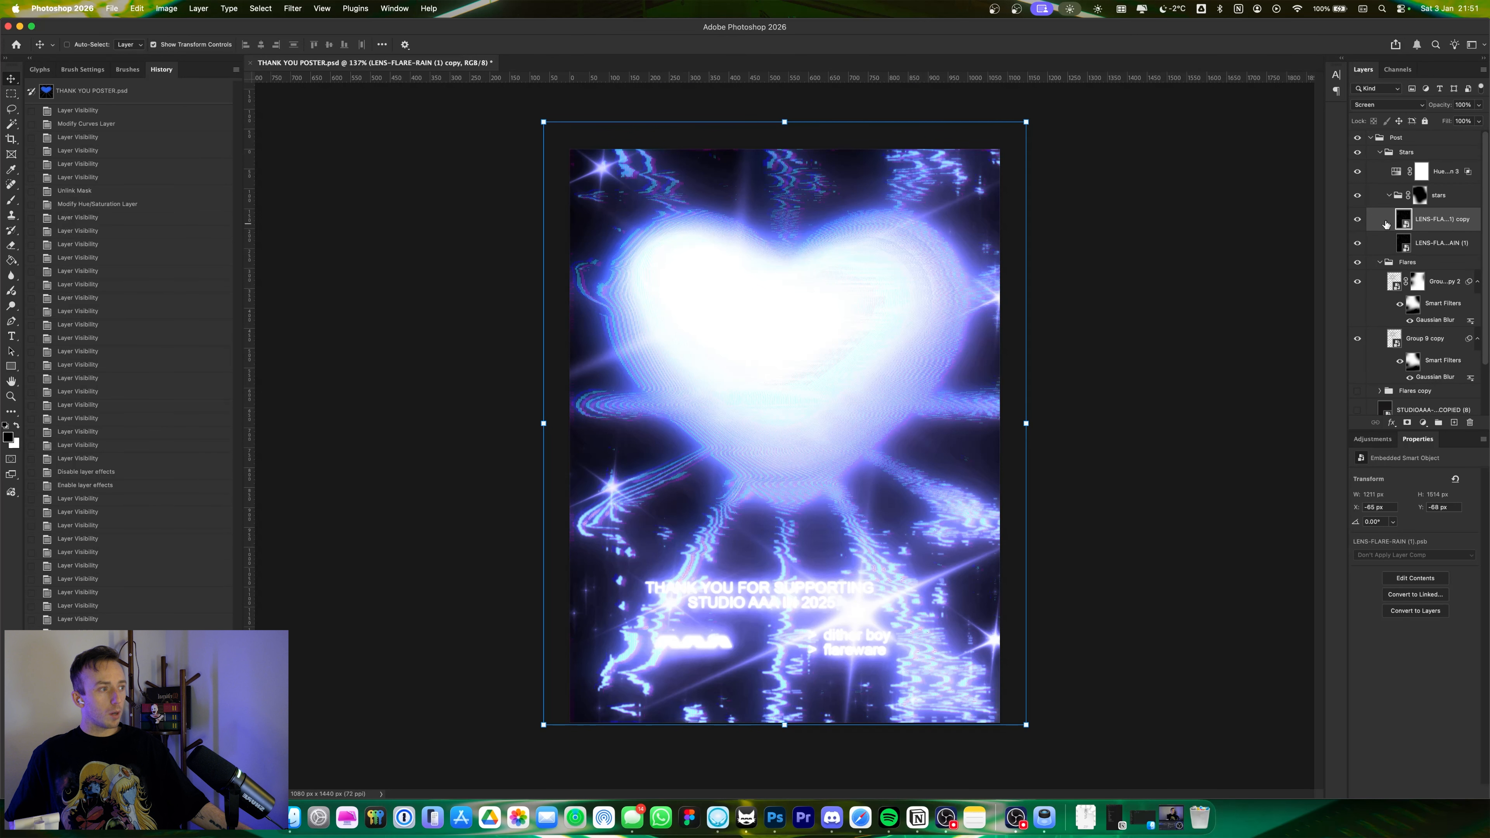
left_click(1358, 220)
left_click(1358, 220)
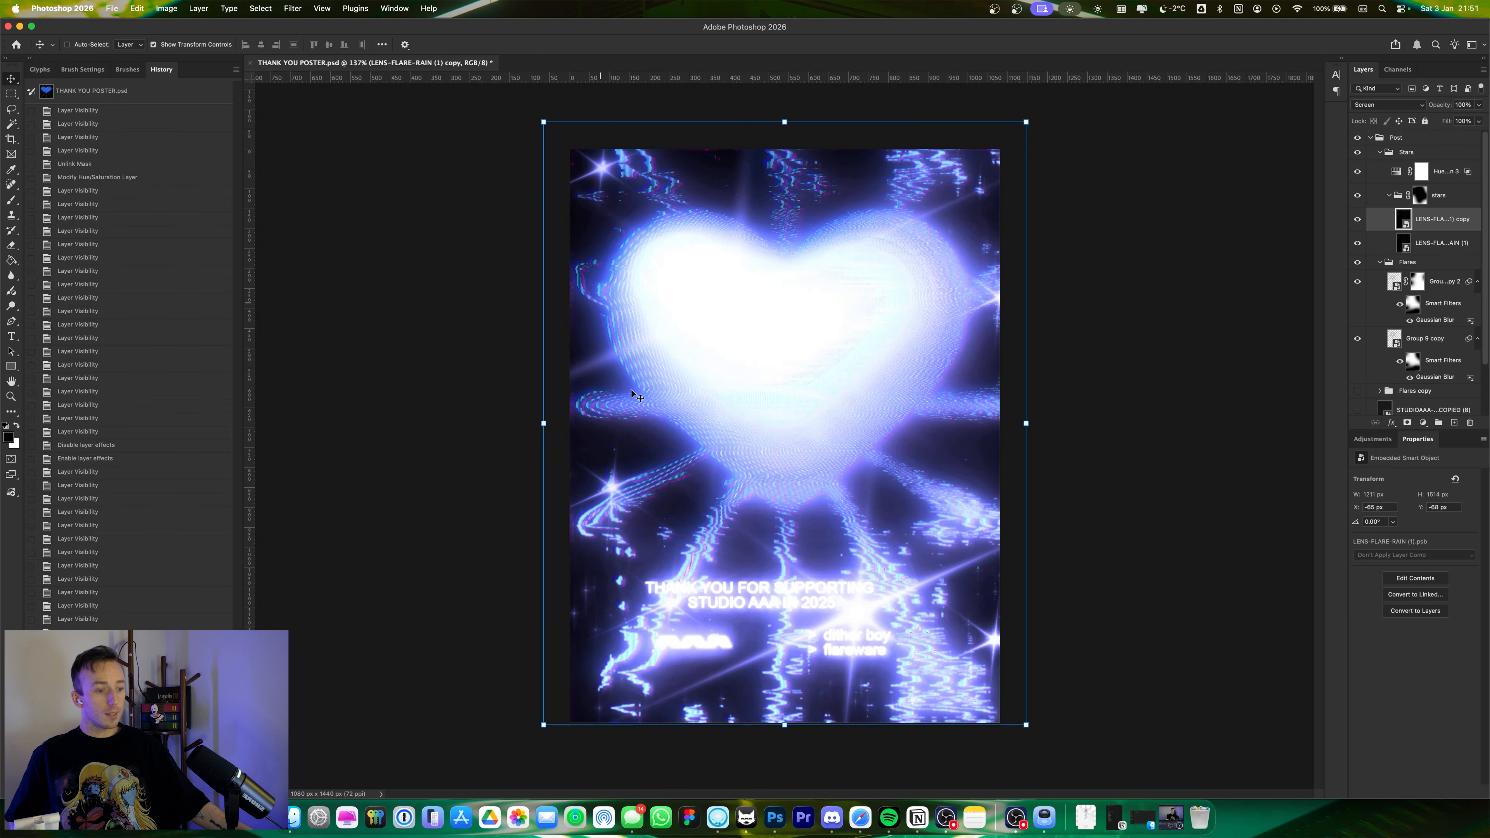
- Check the extras offered in Dither Boy and Flareware, and return to Photoshop
left_click(746, 817)
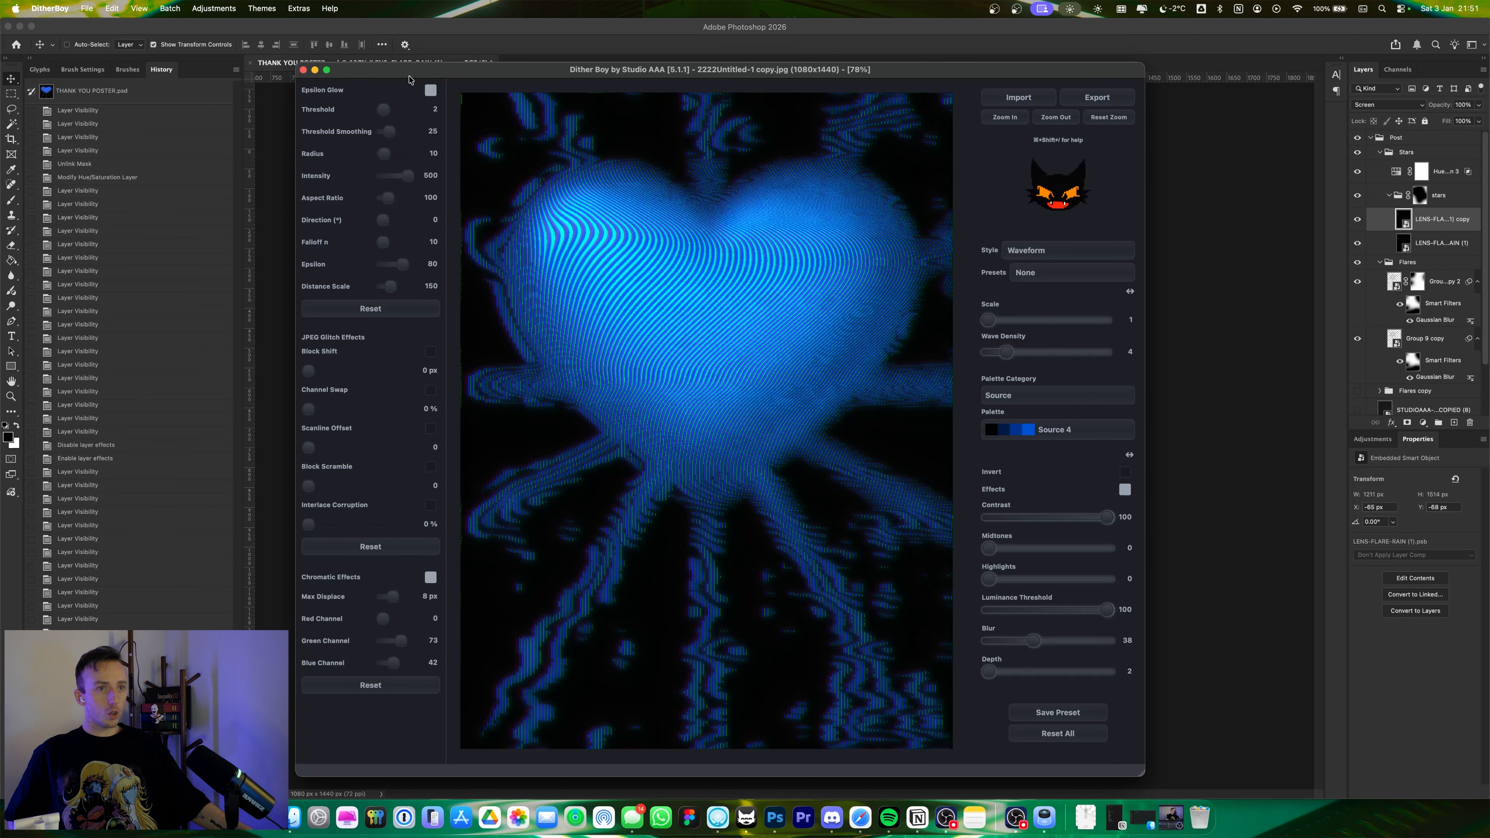
left_click(295, 9)
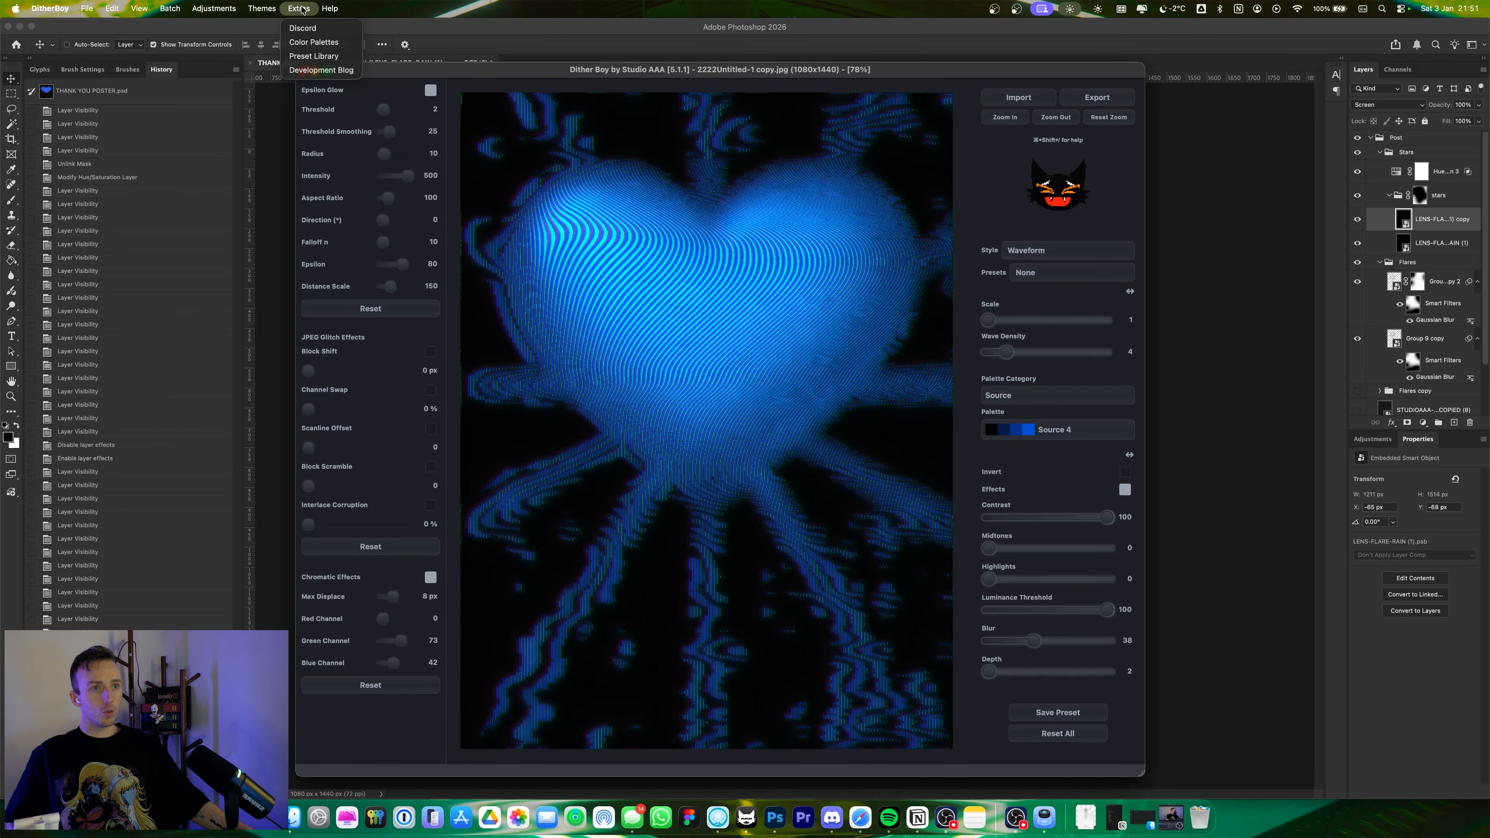
left_click(1306, 370)
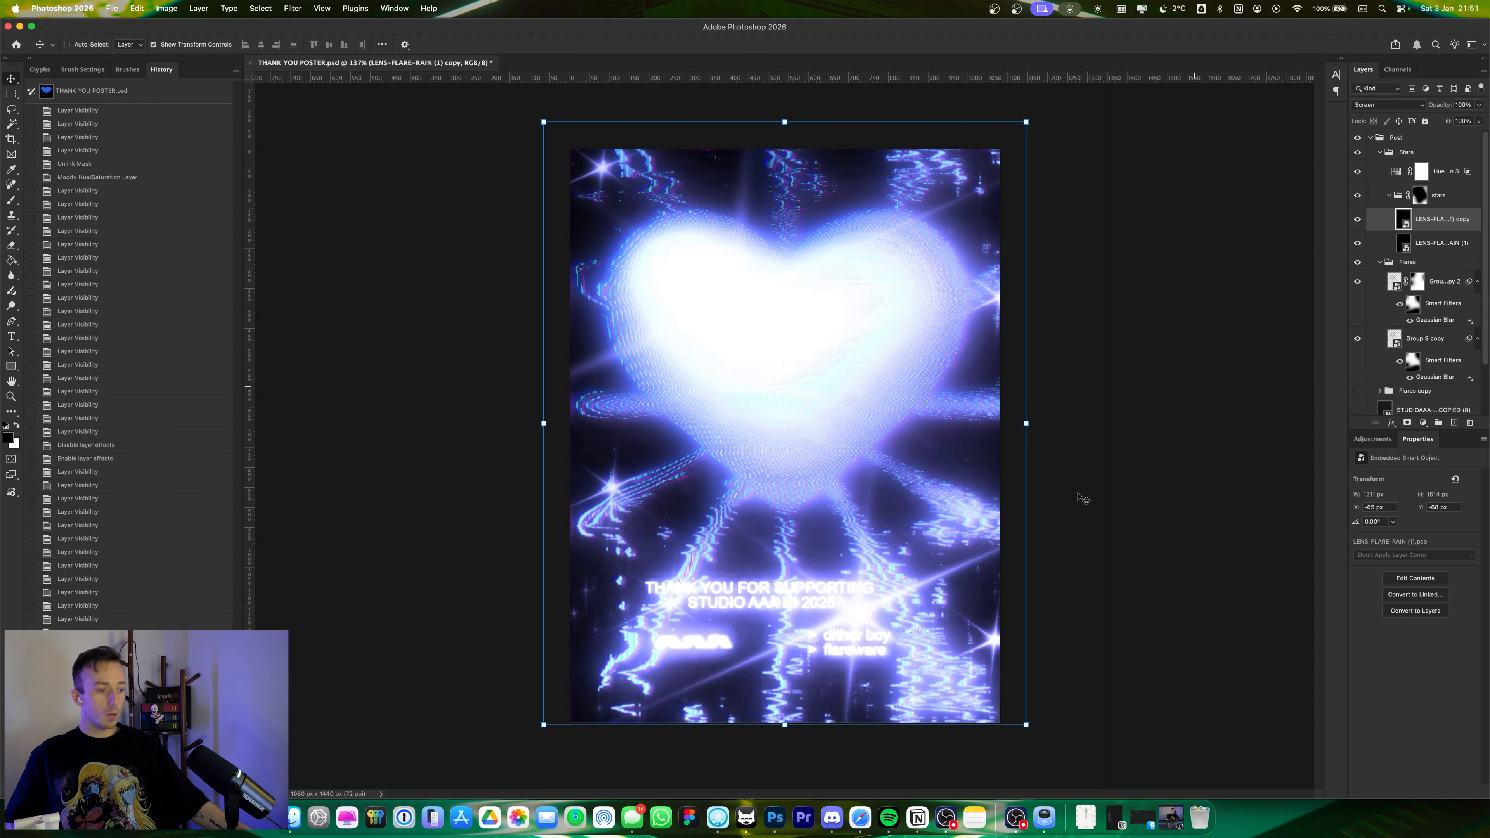
left_click(716, 821)
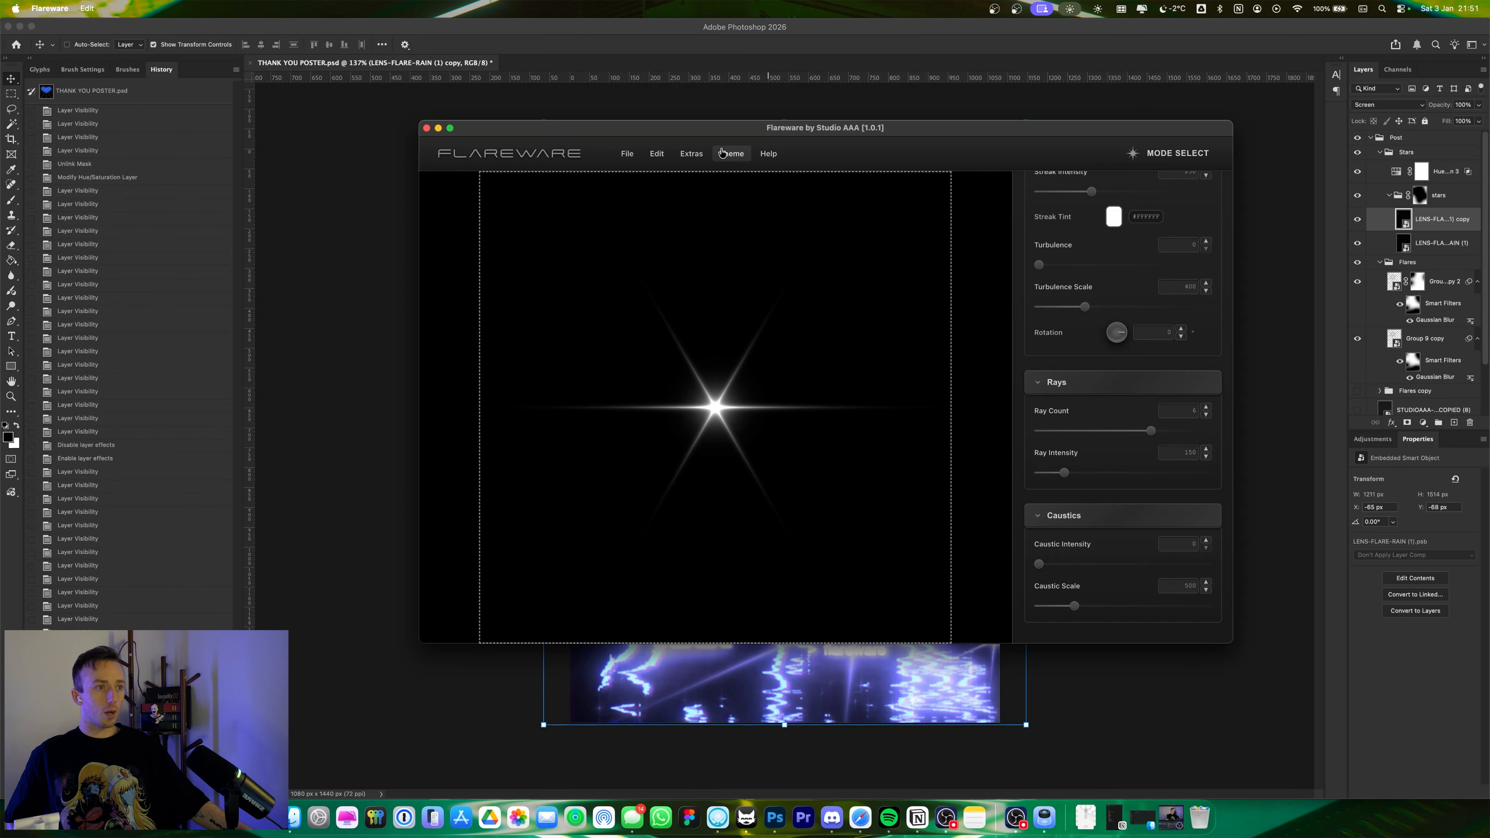
left_click(691, 153)
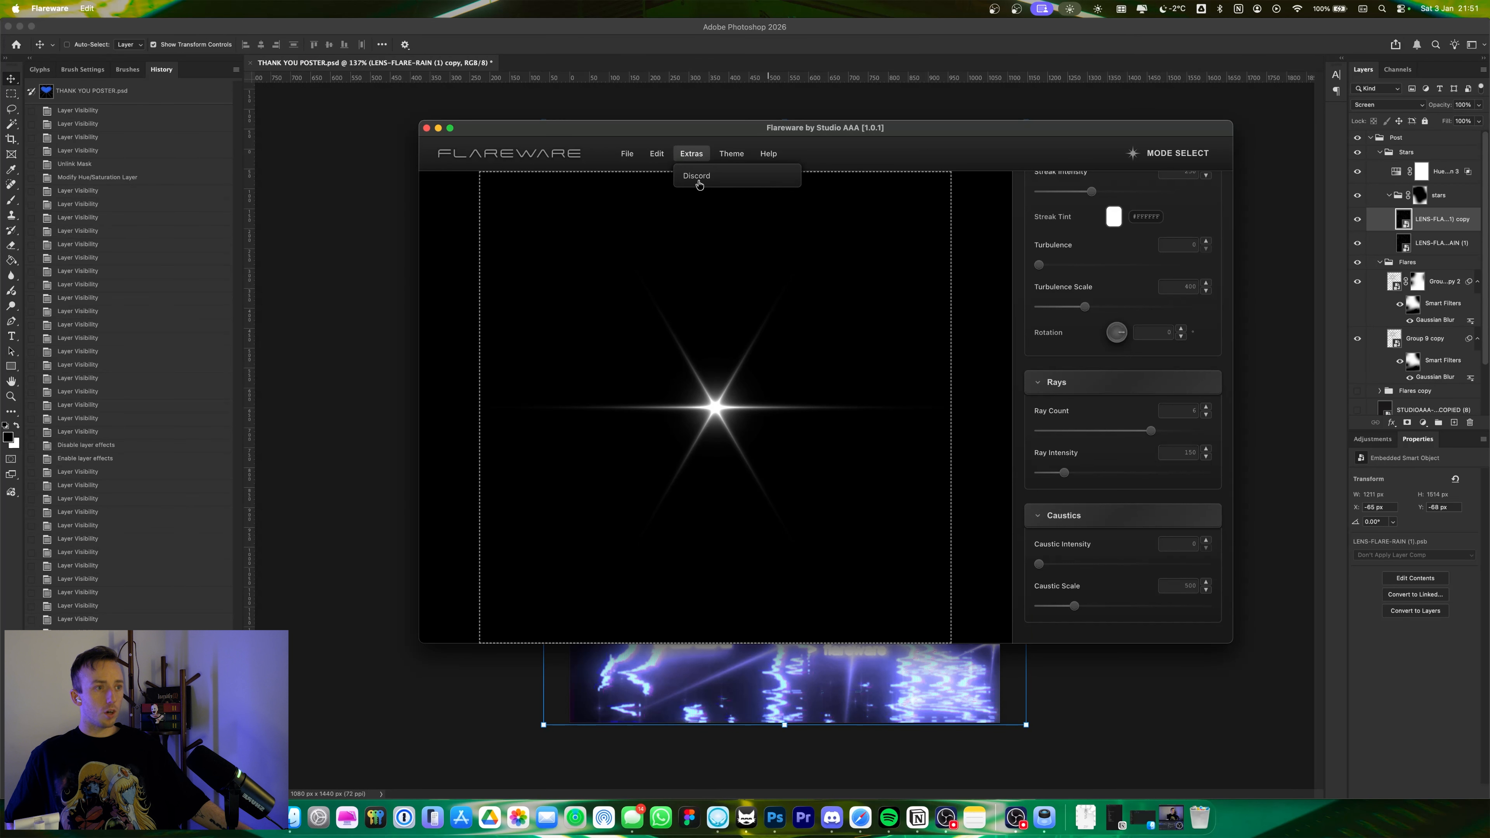
left_click(870, 87)
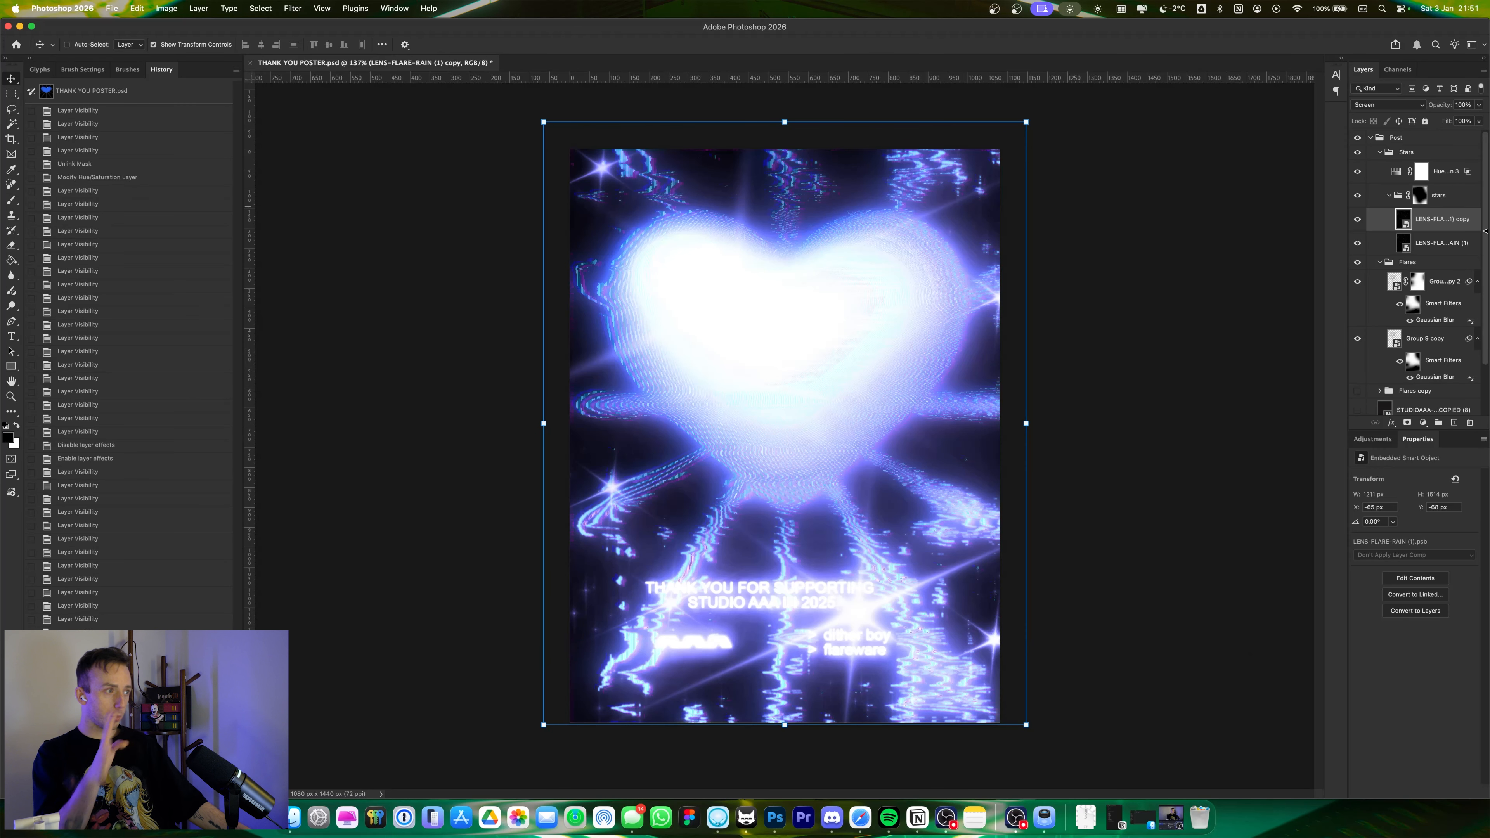
- Select the Hue/Saturation 3 adjustment in the Stars group and compare the poster with it hidden and shown
left_click(1444, 171)
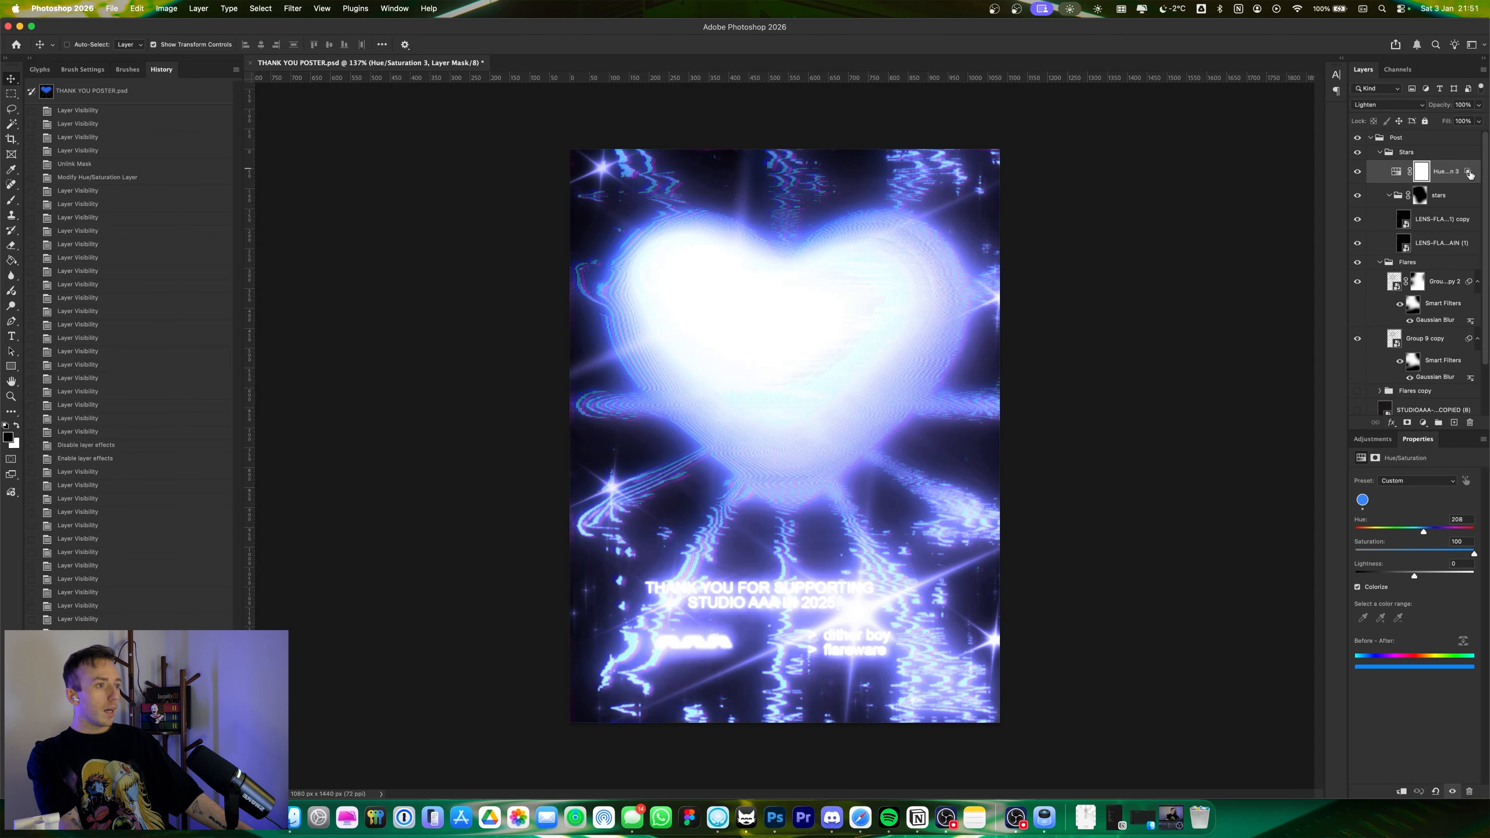
left_click(1358, 172)
left_click(1358, 171)
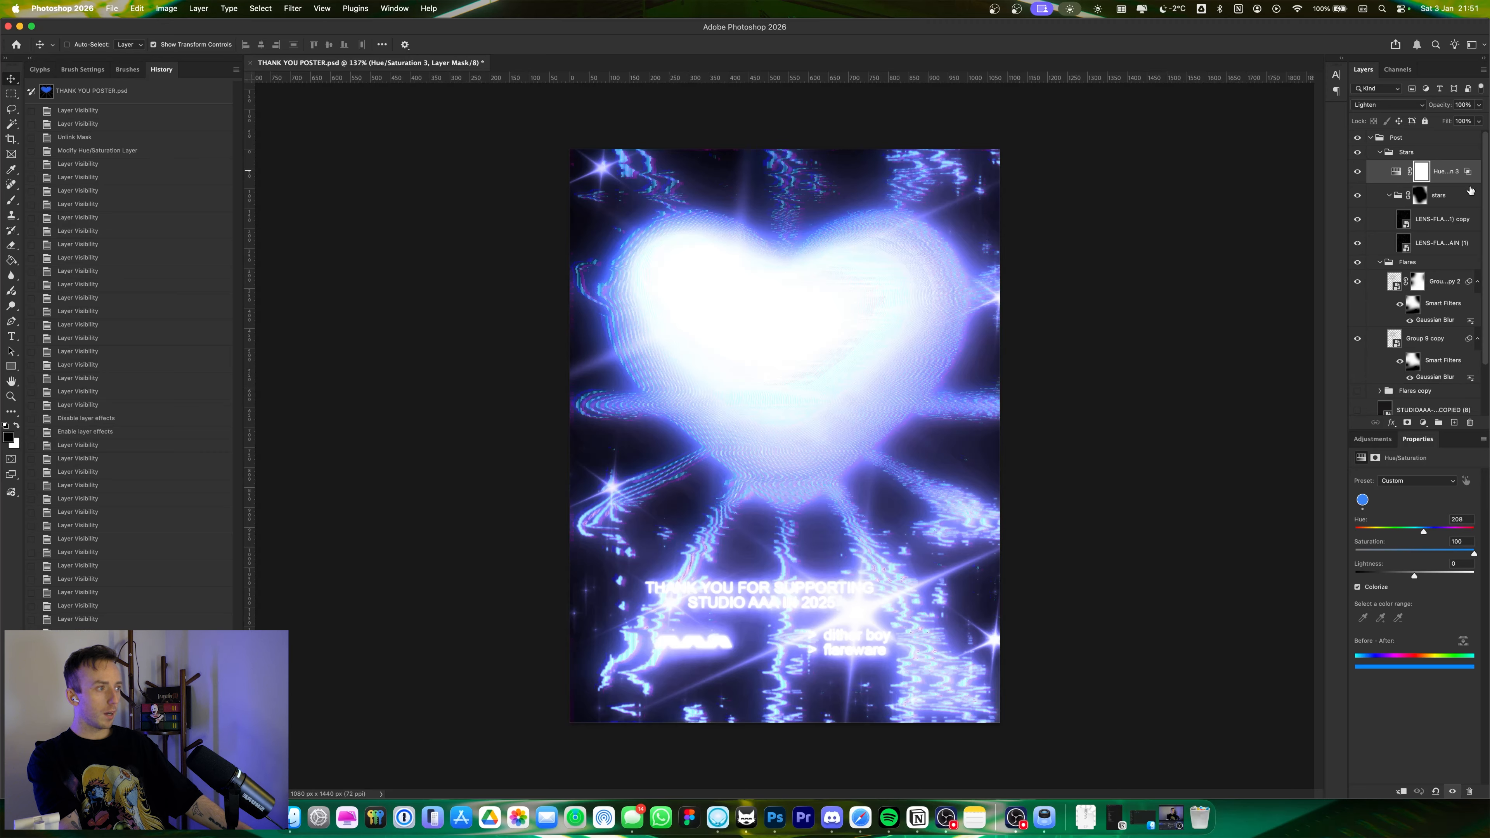
- Open the blending options of Hue/Saturation 3 and try the red and green channels, returning to blue only
double_click(1468, 174)
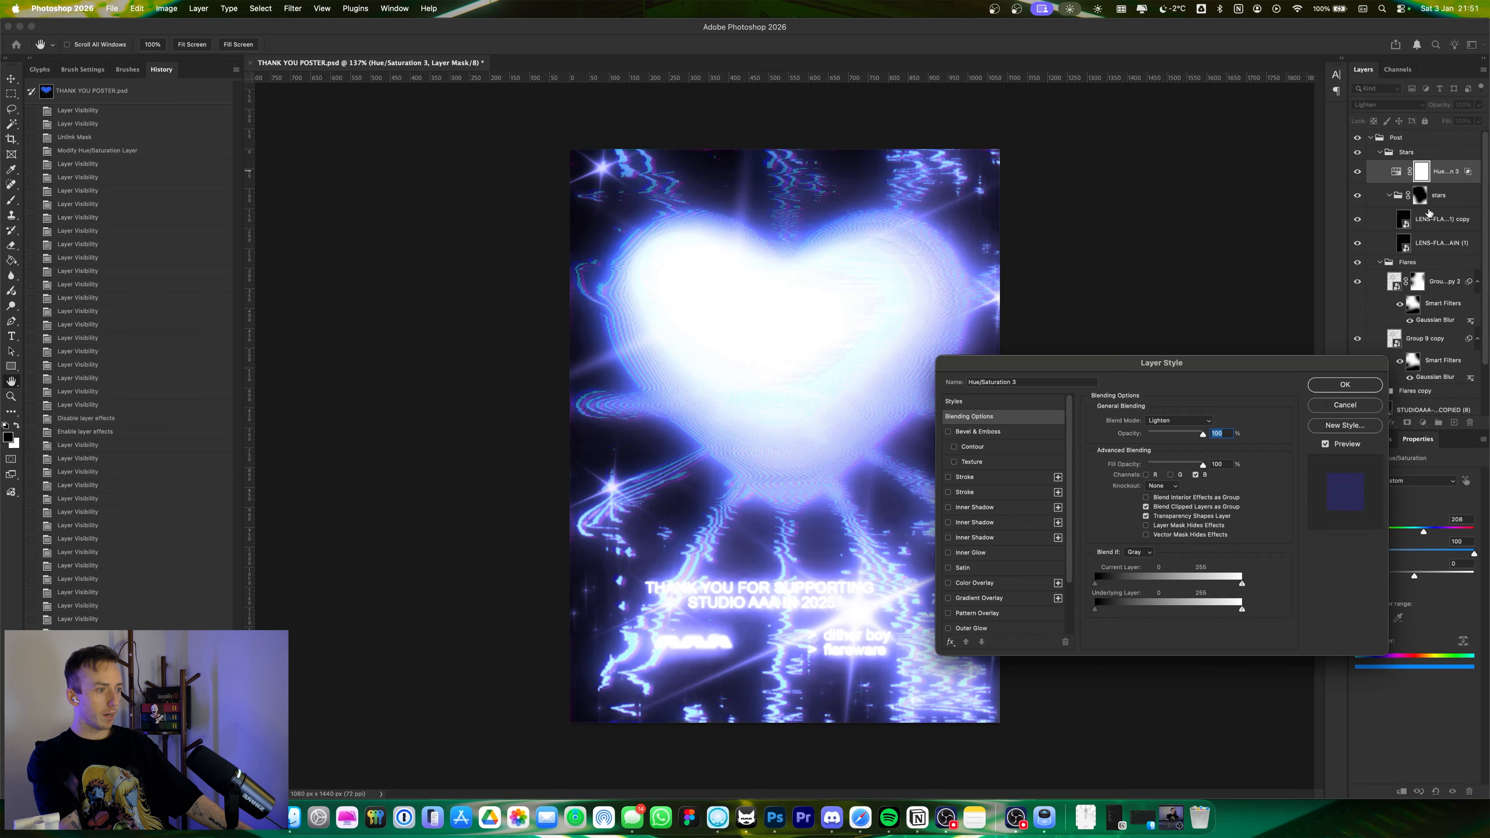
left_click(1172, 475)
left_click(1148, 475)
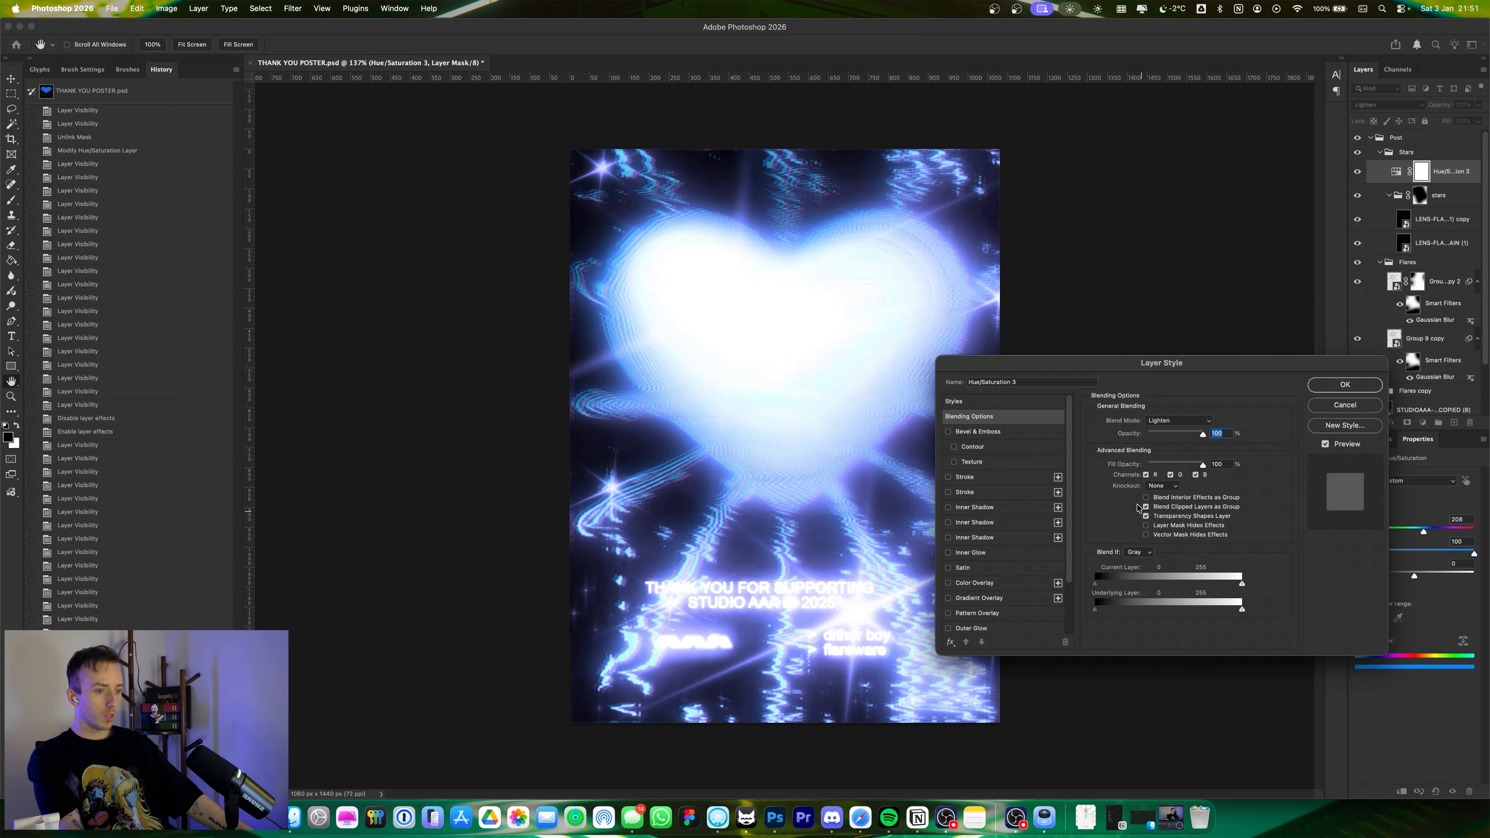
left_click(1148, 475)
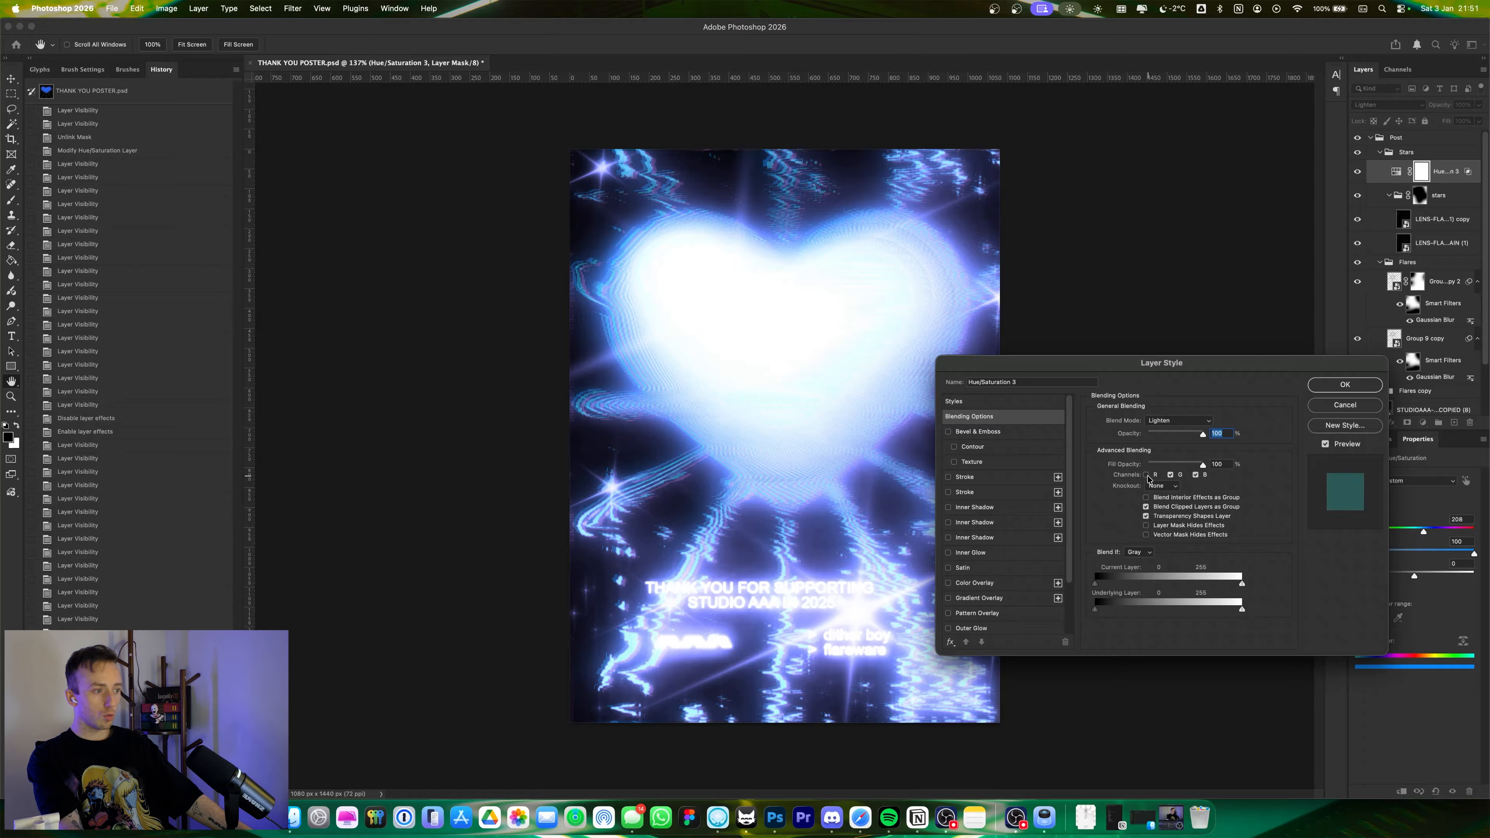
left_click(1172, 475)
left_click(1172, 475)
left_click(1148, 475)
left_click(1147, 475)
left_click(1171, 475)
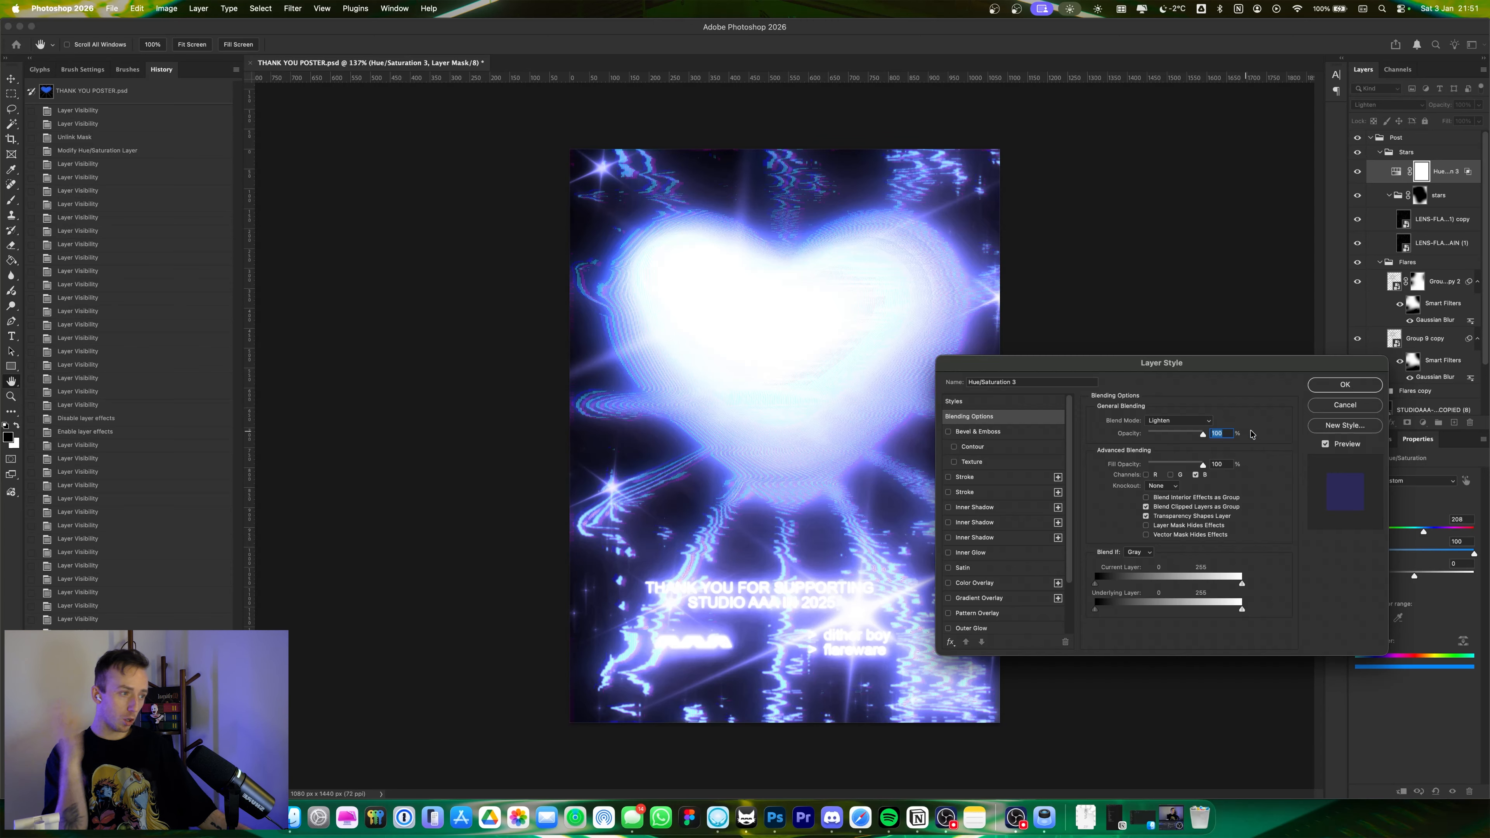
- Try the Normal blend mode for Hue/Saturation 3 and restore it to Lighten
left_click(1178, 420)
left_click(1176, 314)
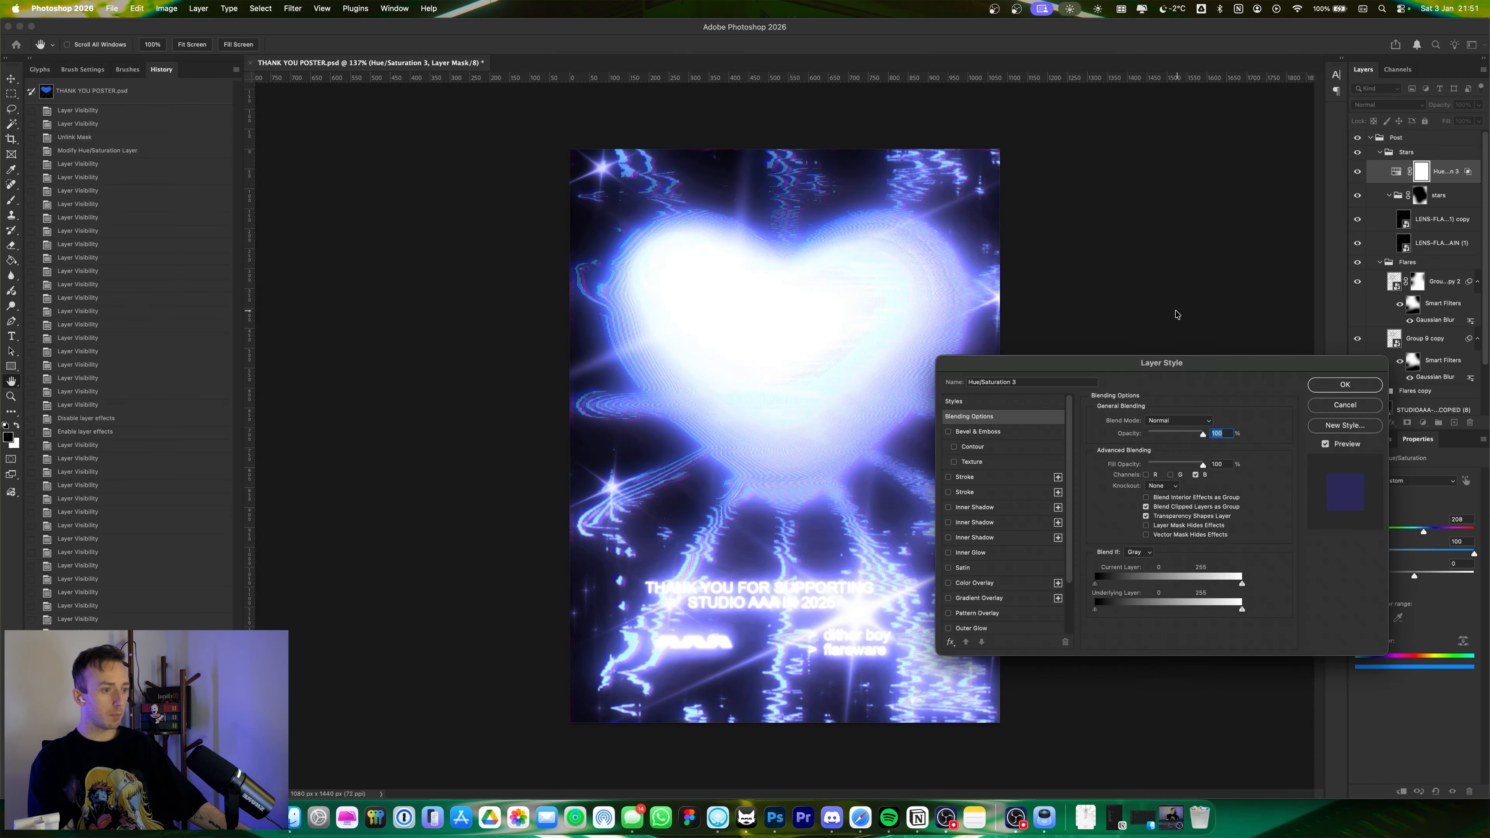
left_click(1162, 420)
left_click(1173, 527)
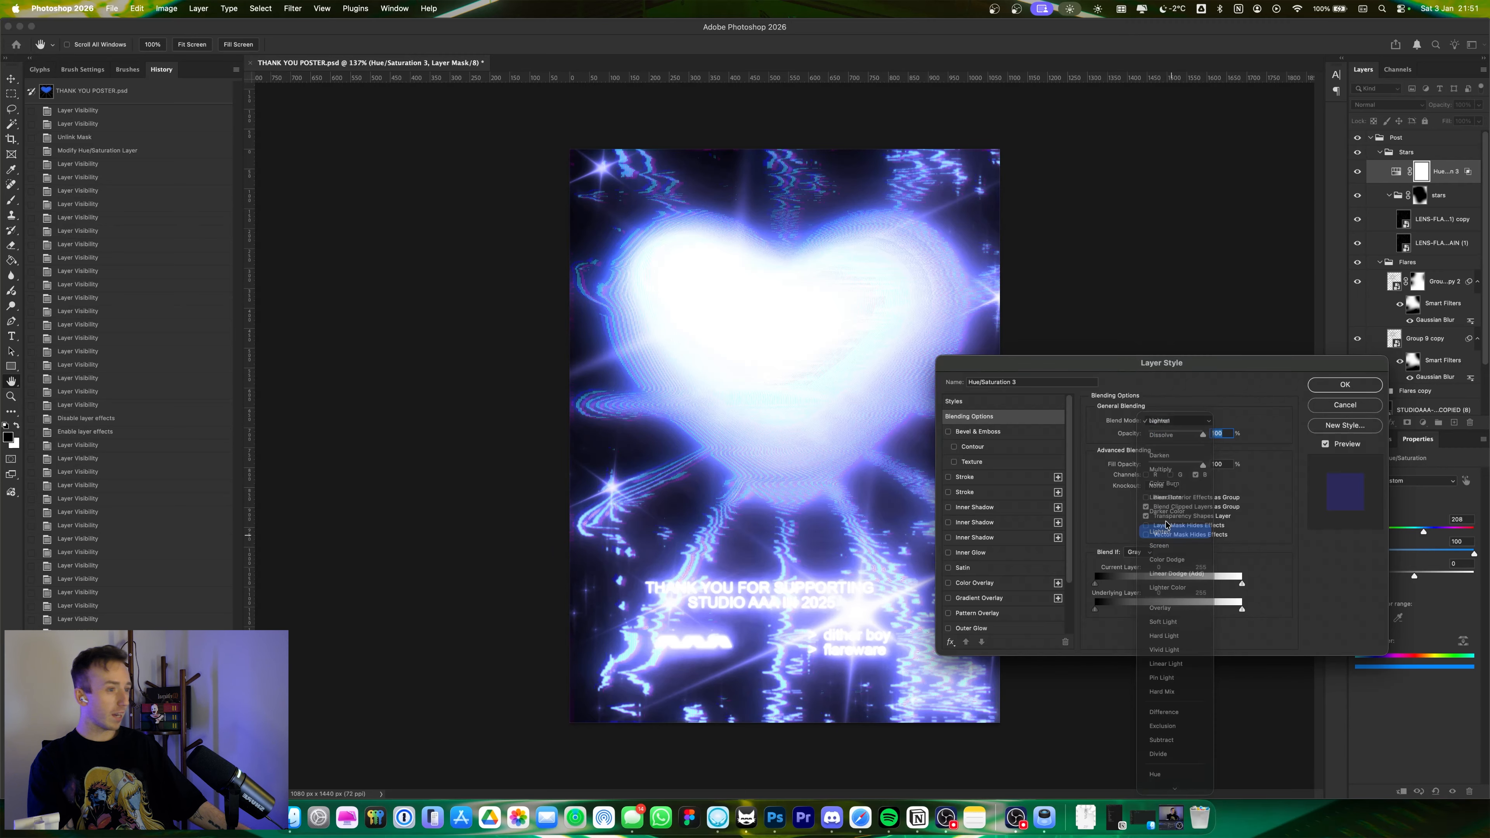
left_click(1345, 385)
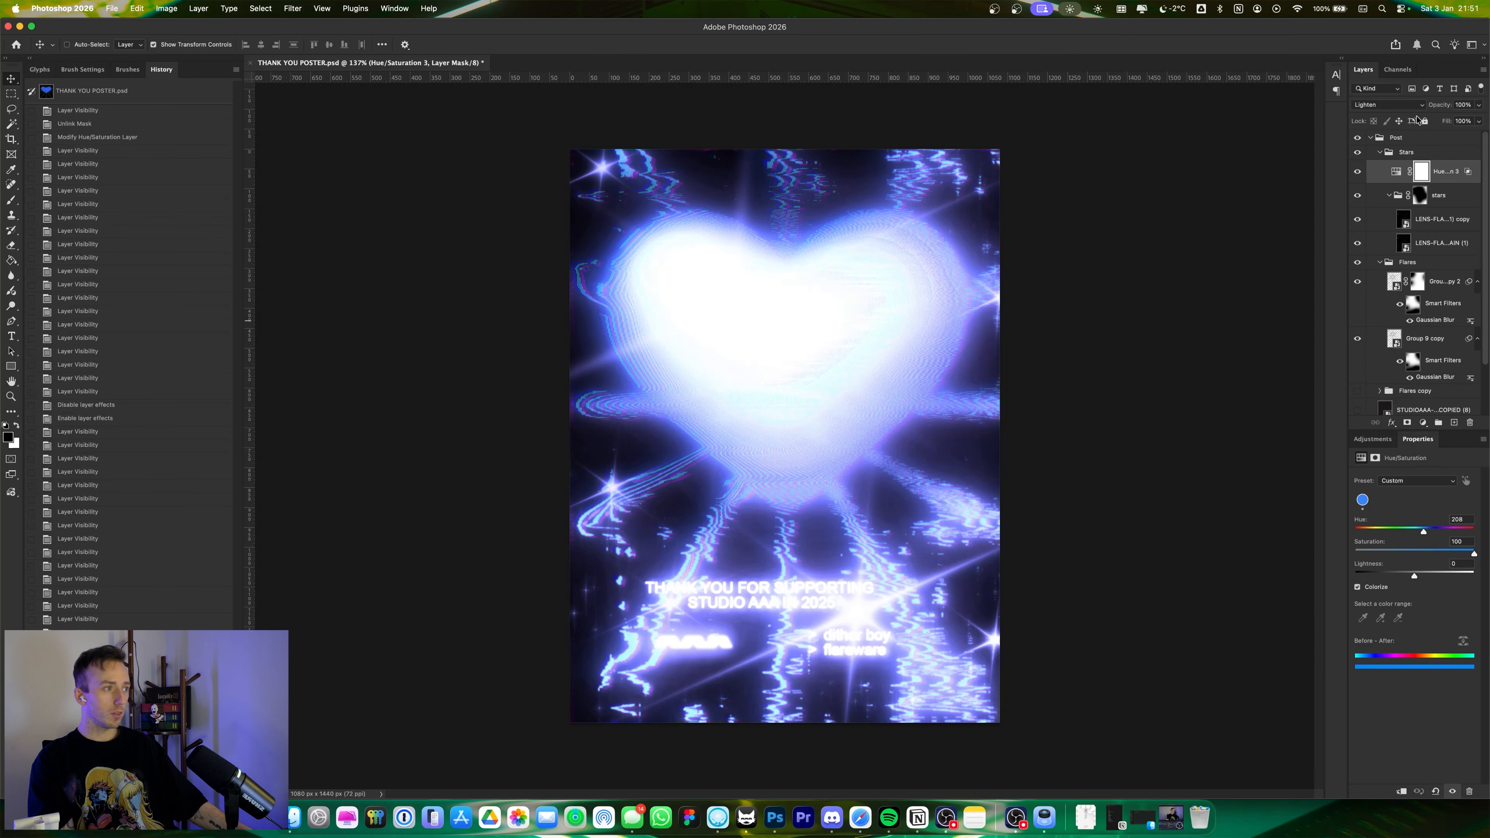
- Try Hue/Saturation 3 with the red and green channels enabled, and limit its blending to the blue channel again
double_click(1467, 175)
left_click(1147, 474)
left_click(1171, 474)
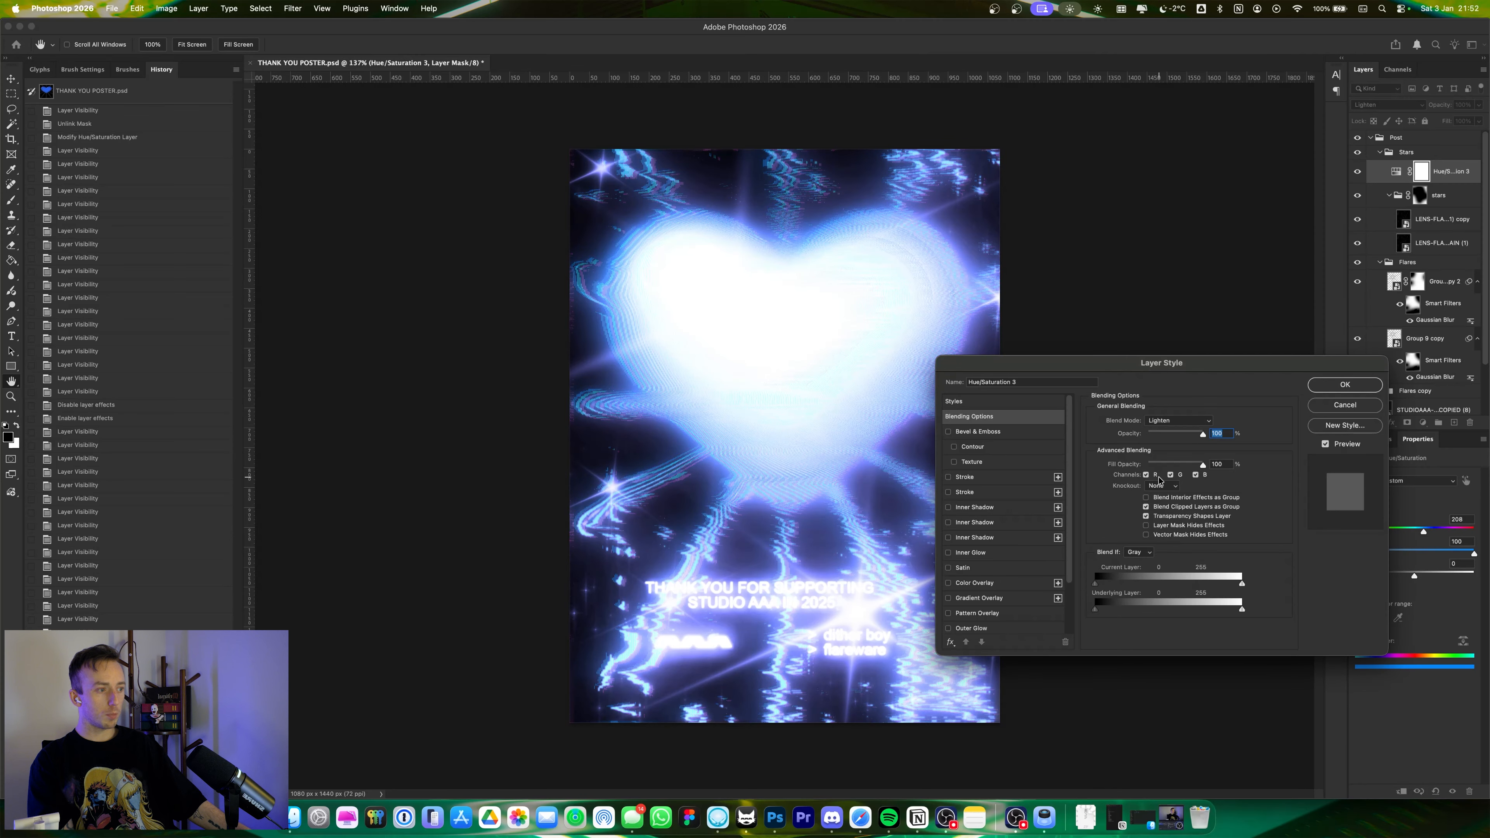
left_click(1147, 474)
left_click(1170, 474)
left_click(1359, 386)
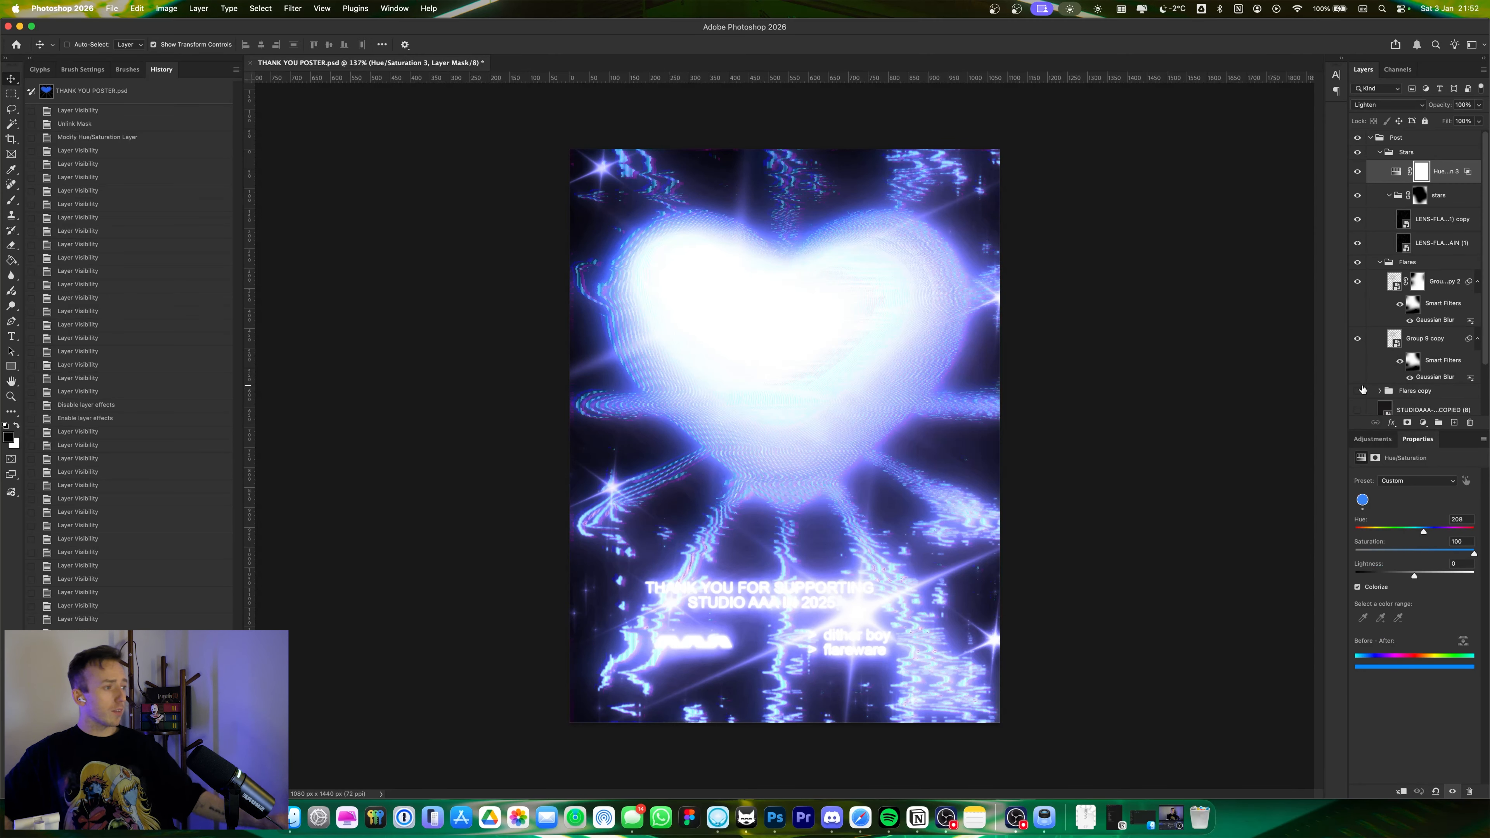
- Compare the poster with the Flares copy group shown and hidden, leaving the group visible
scroll(1441, 364, "down", 1)
scroll(1432, 353, "down", 1)
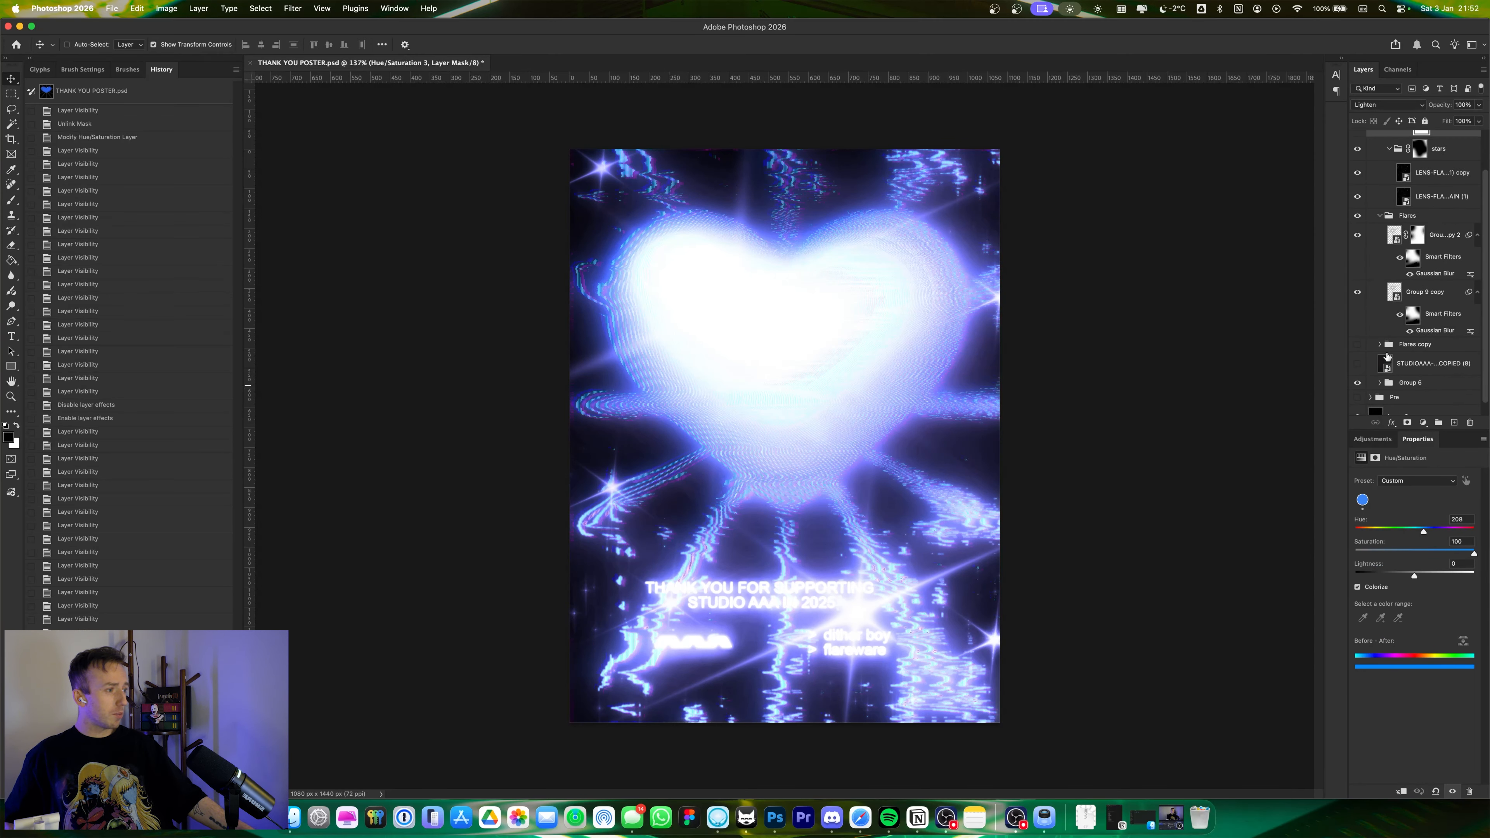
left_click(1358, 364)
left_click(1426, 345)
left_click(1358, 345)
left_click(1358, 345)
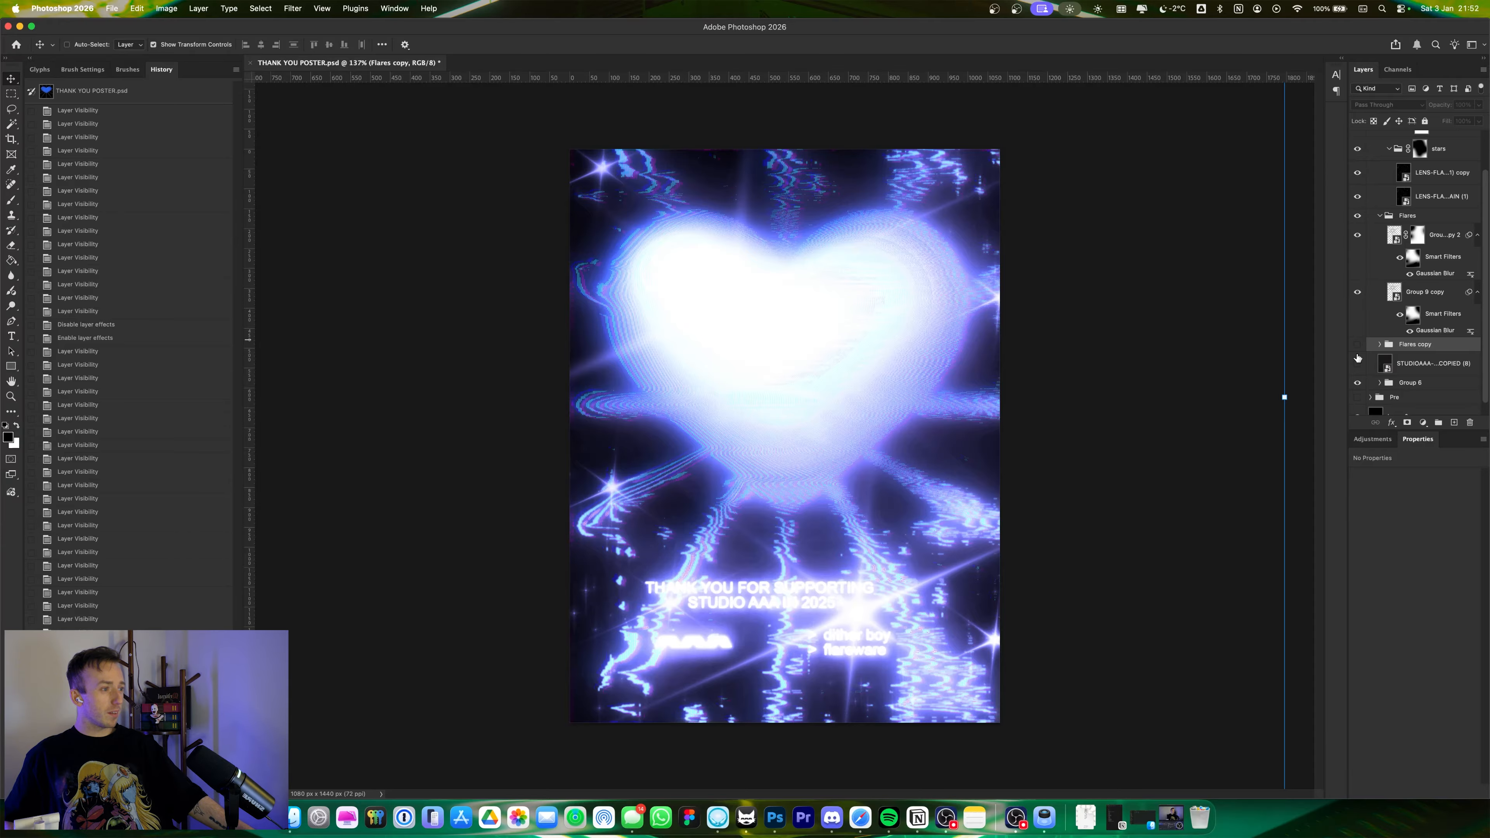
left_click(1357, 345)
scroll(1385, 176, "up", 3)
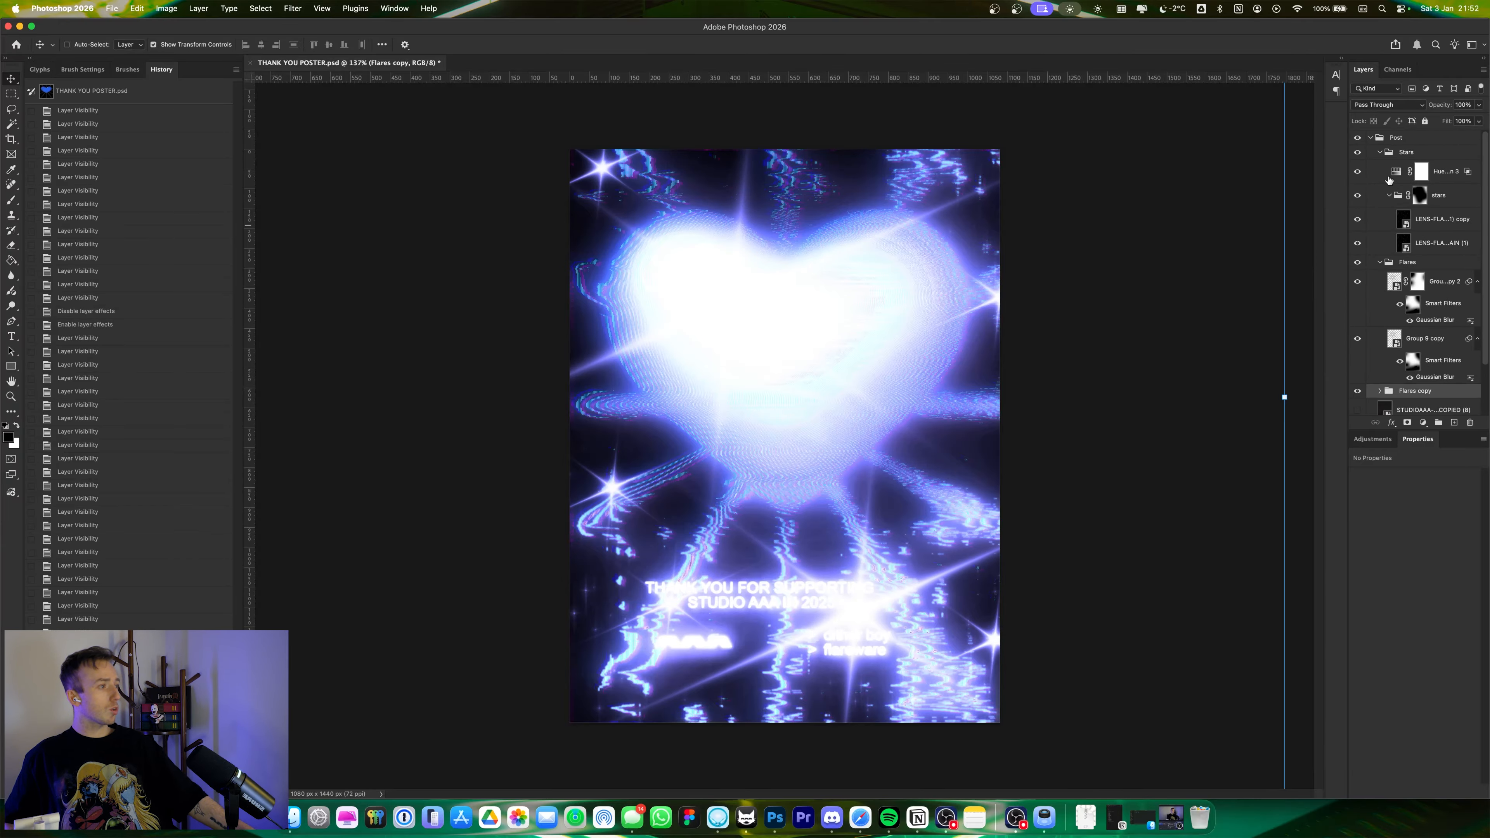
- Collapse and hide the Post group, and show the original blue heart and rays from the Pre group
left_click(1371, 138)
left_click(1358, 137)
left_click(1359, 151)
left_click(1357, 153)
left_click(1357, 152)
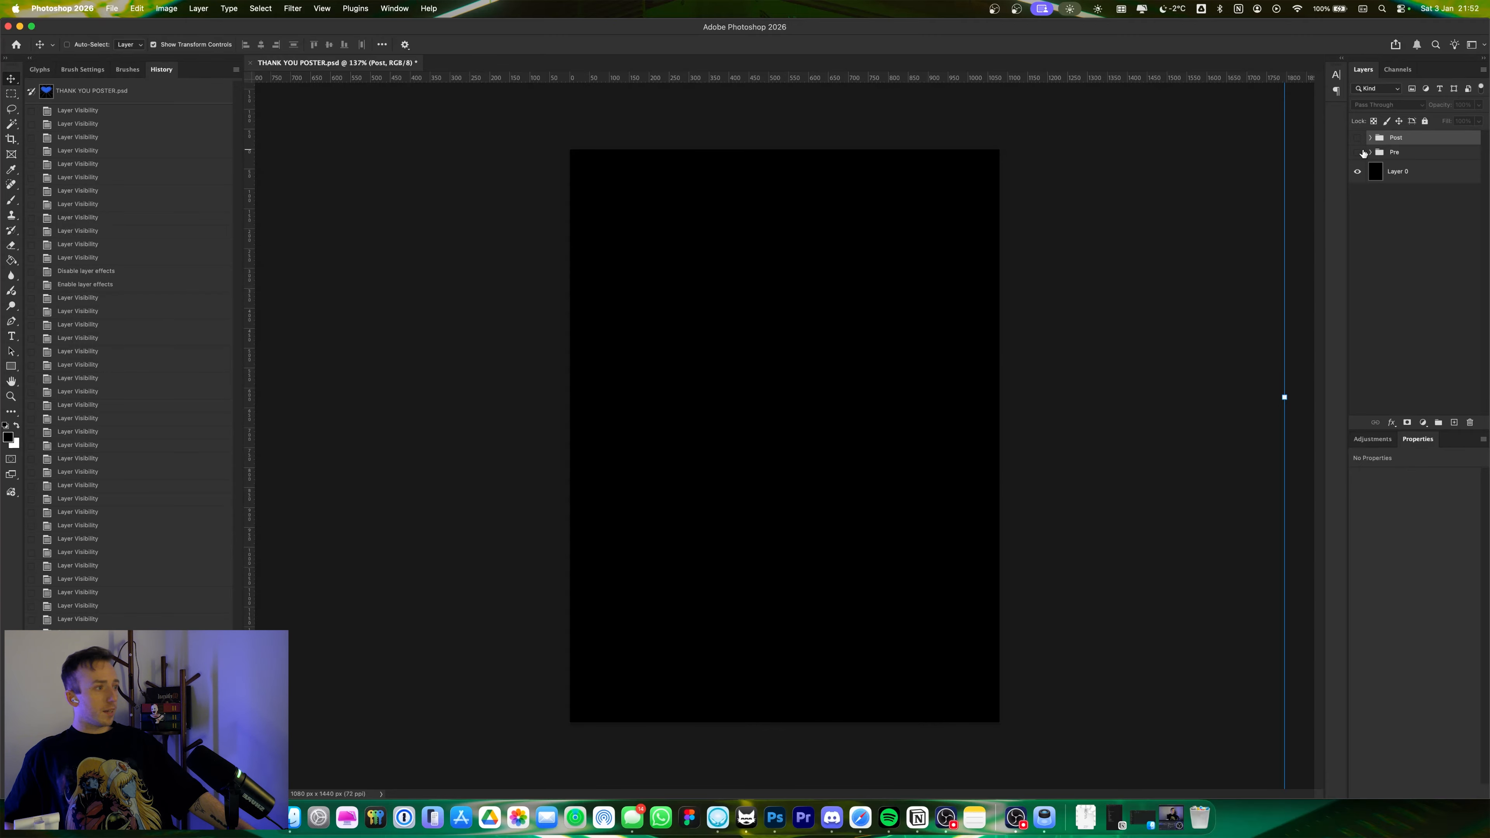
left_click(1358, 152)
left_click(1370, 152)
left_click(1358, 247)
left_click(1371, 152)
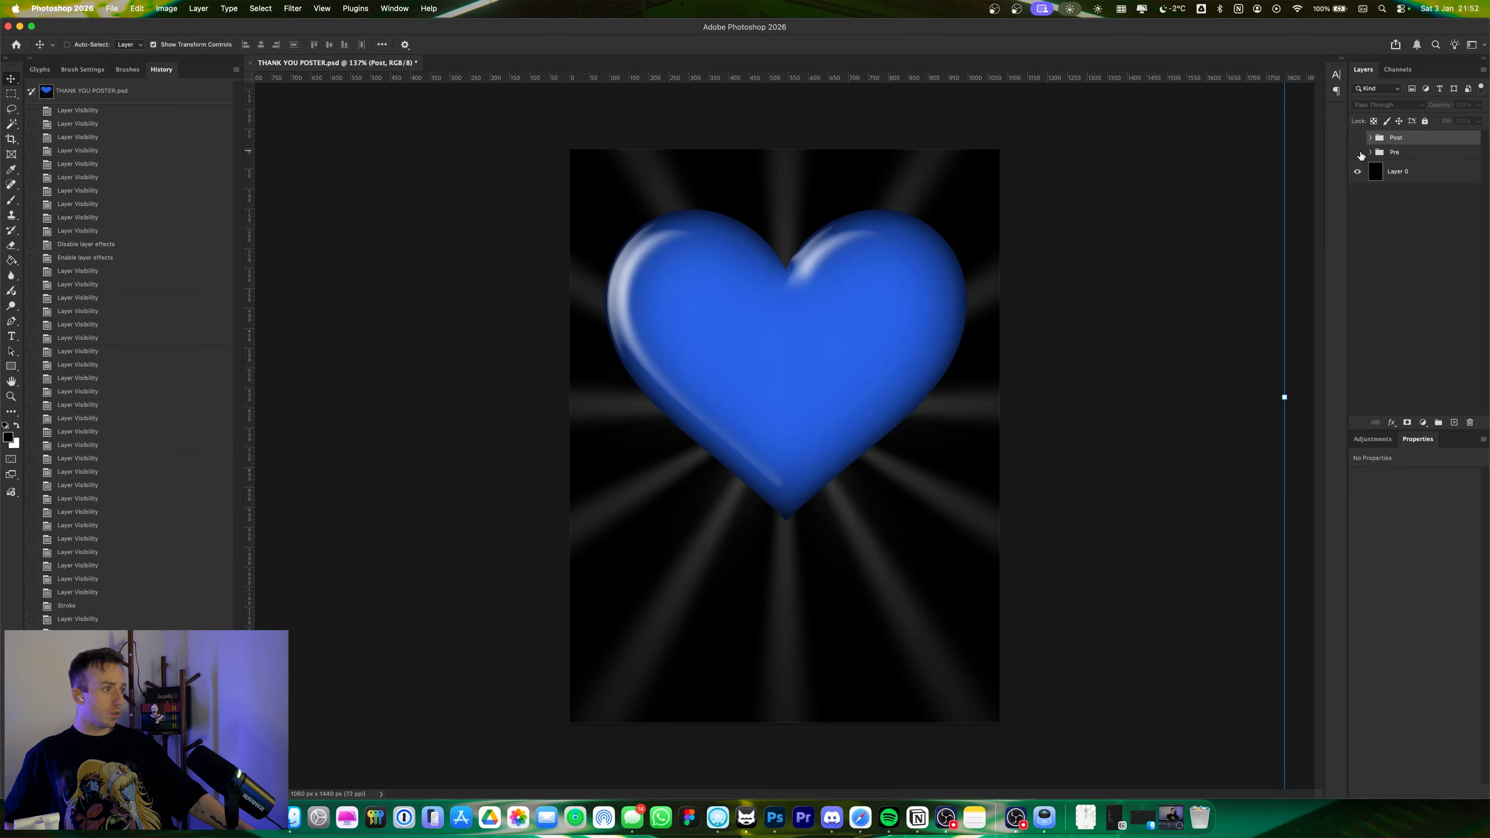
- Hide the Pre group and show the Post group to compare the finished poster with the original heart
left_click(1358, 152)
left_click(1357, 139)
left_click(1358, 139)
left_click(1359, 152)
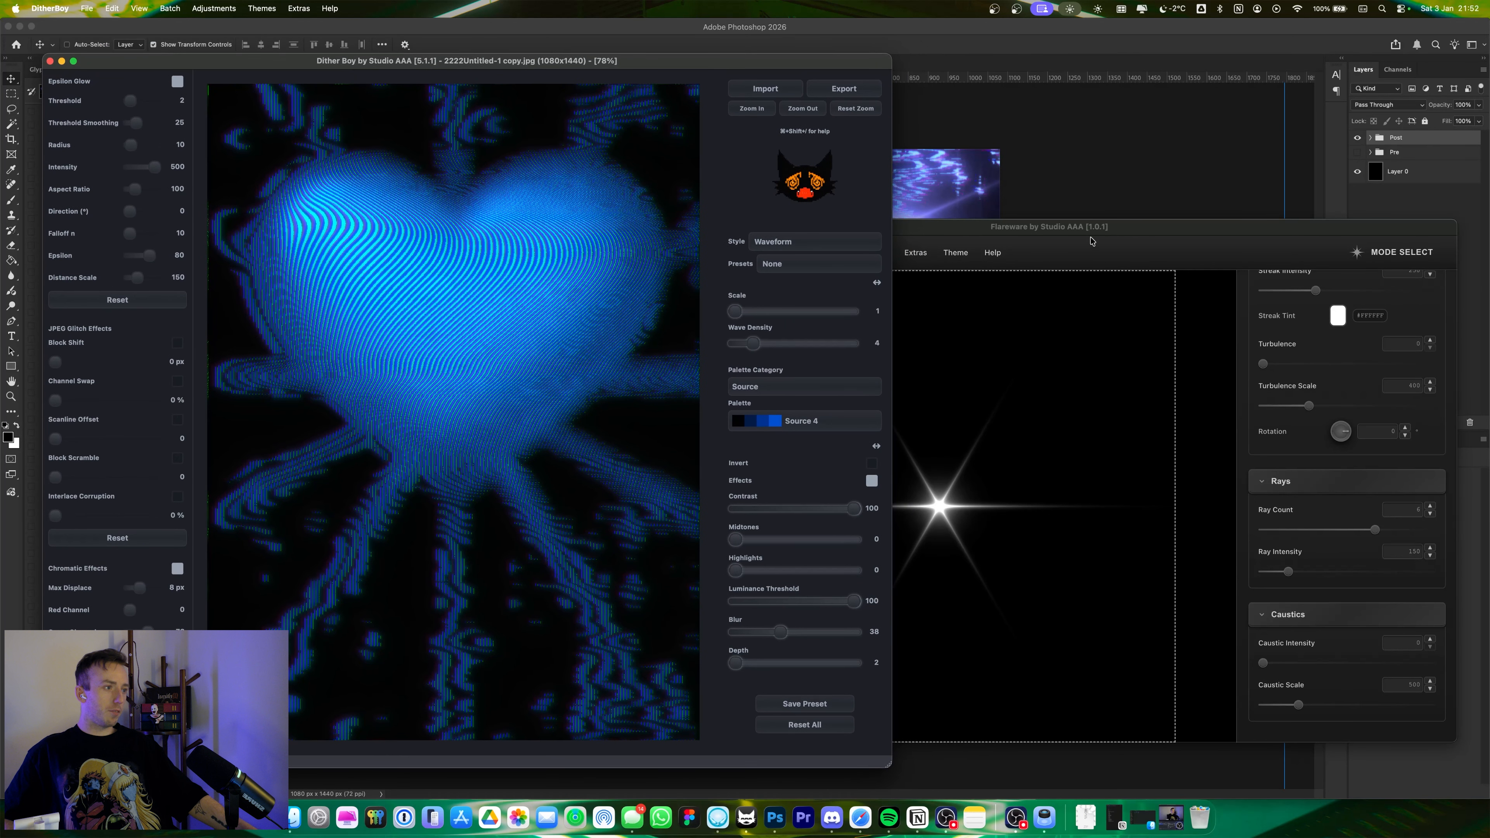
- Bring up Flareware and Dither Boy, and set the dithered heart's contrast to 26 and midtones to 31
left_click(1092, 238)
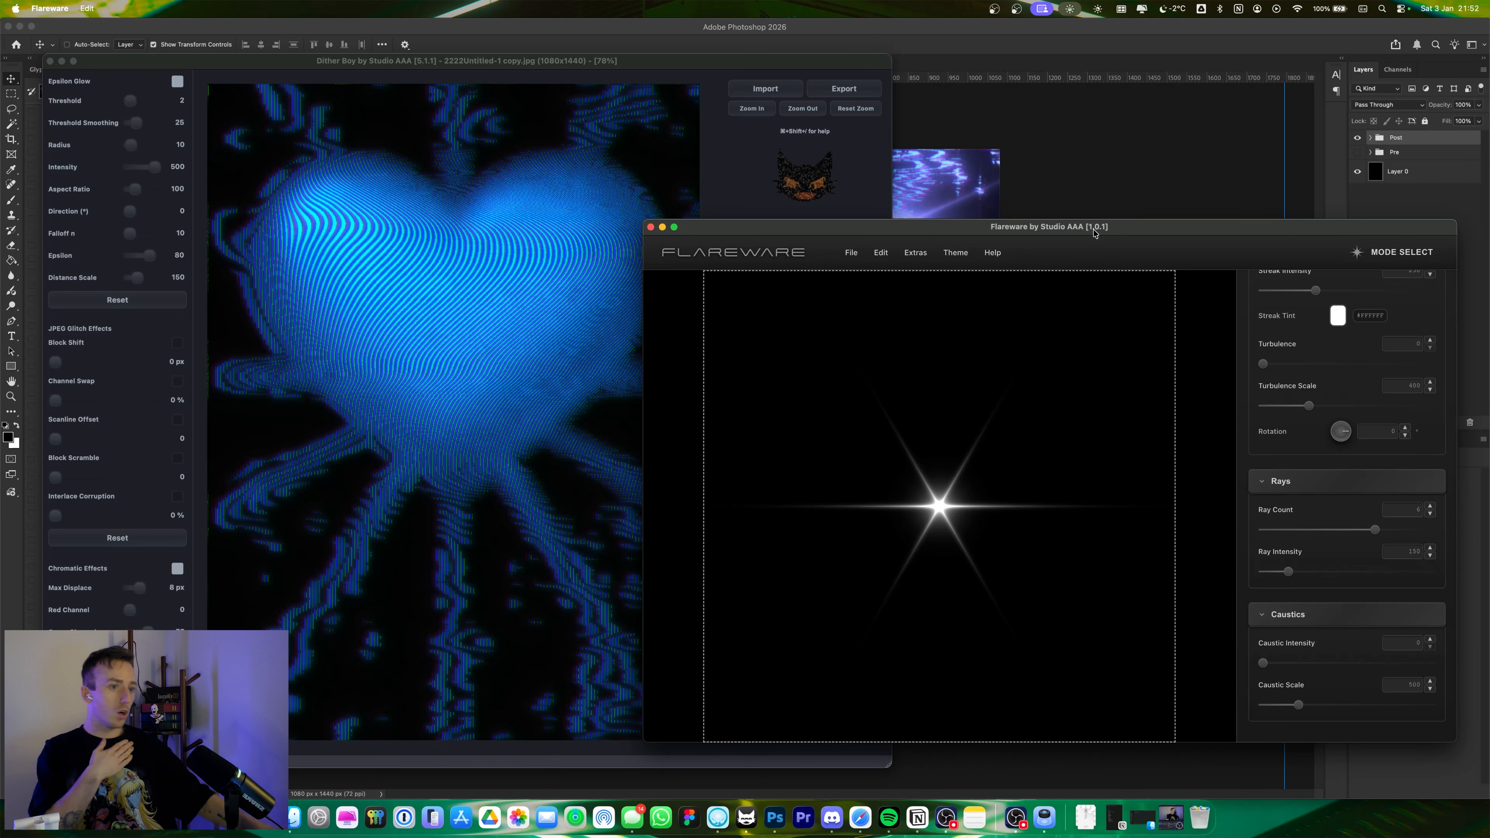
left_click(446, 474)
left_click_drag(857, 515, 770, 522)
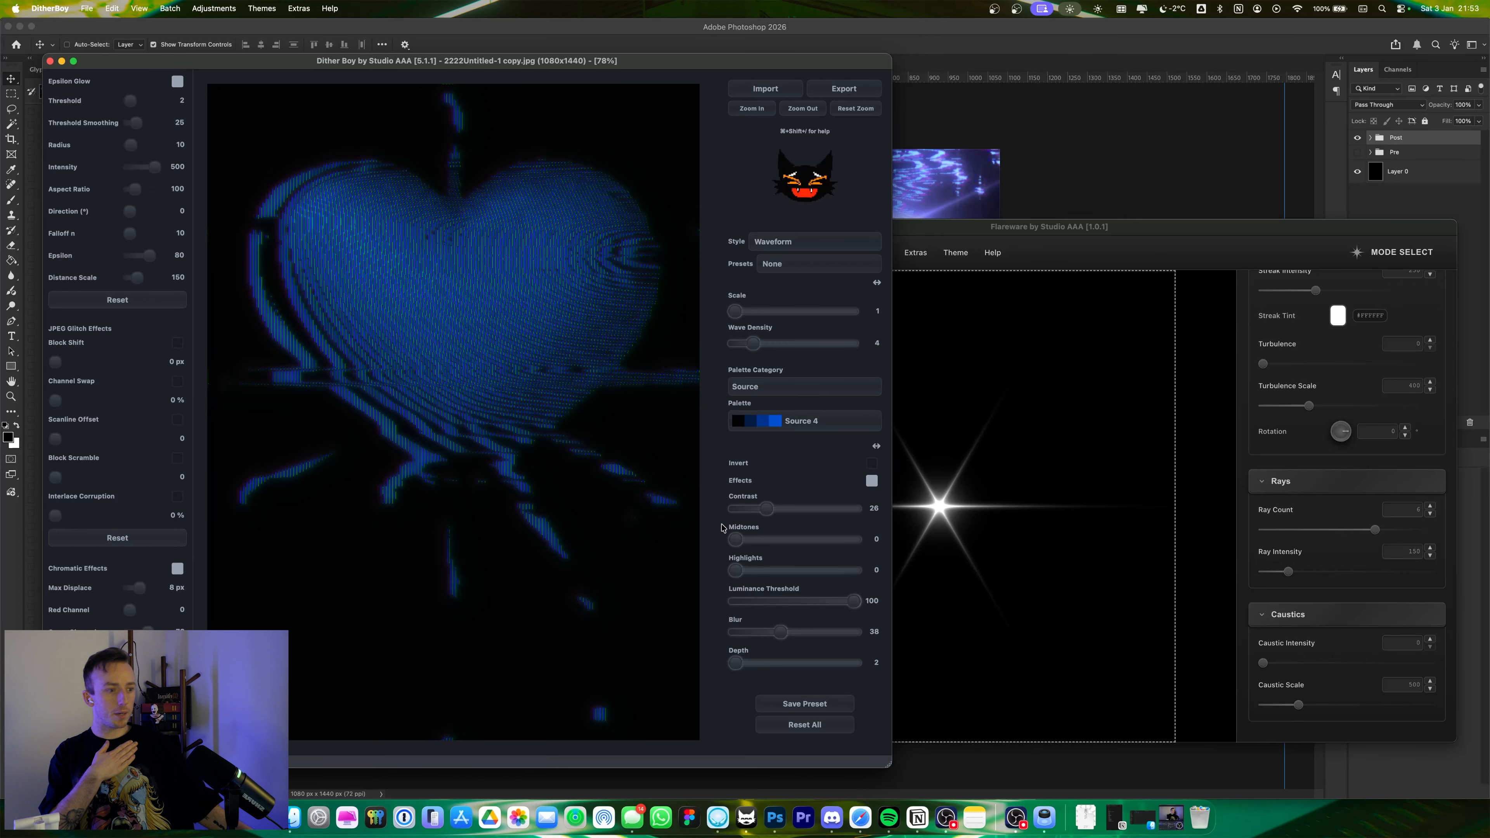
left_click_drag(749, 542, 784, 551)
- In Flareware, set the star flare's turbulence to about 42.4, increase its turbulence scale and try the caustic intensity
left_click_drag(1314, 407, 1356, 406)
left_click_drag(1265, 364, 1332, 370)
scroll(1331, 371, "up", 3)
scroll(1326, 379, "down", 3)
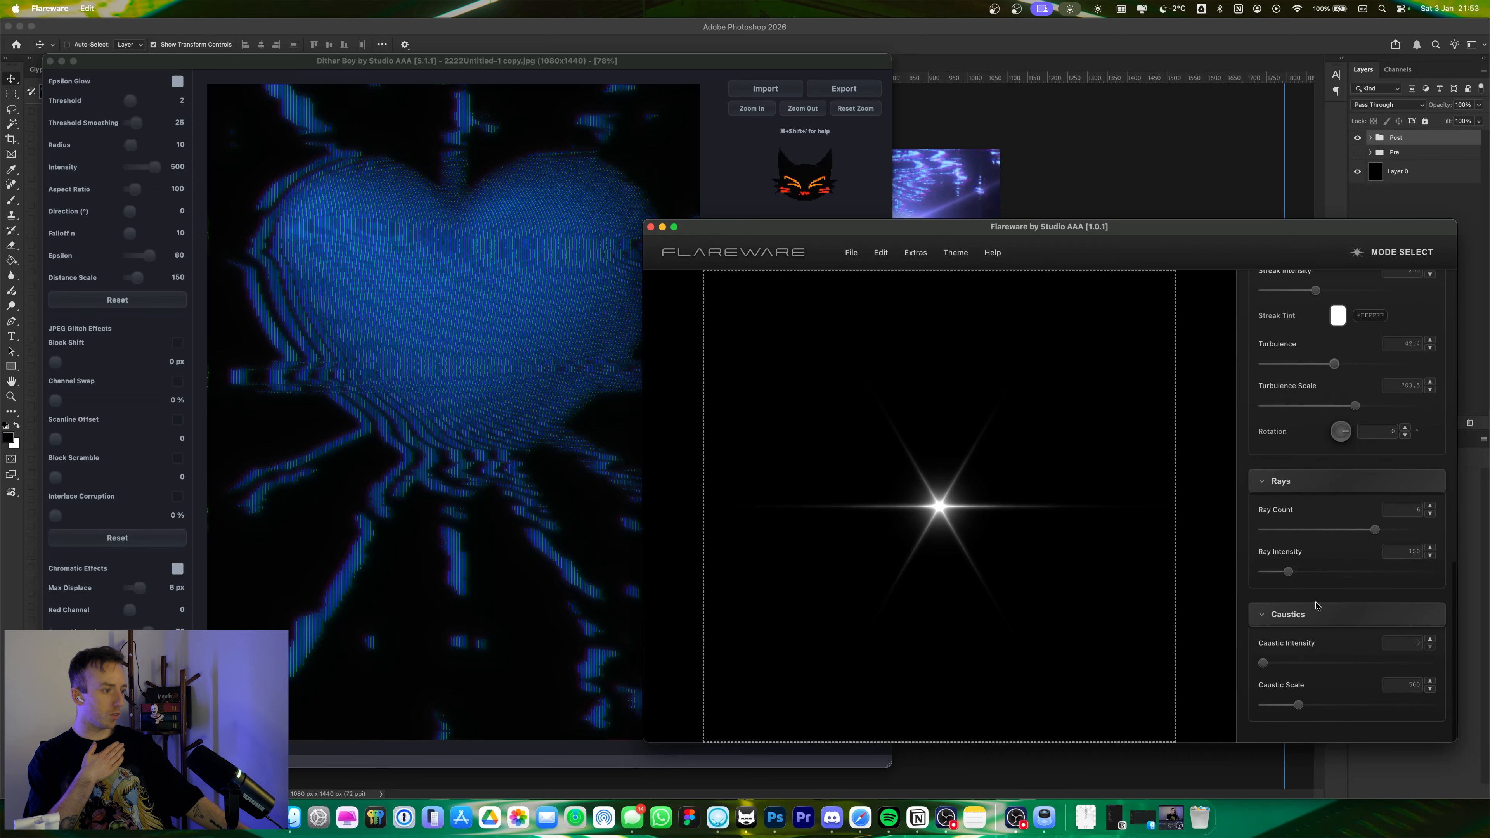
left_click_drag(1265, 668, 1270, 710)
- Increase the star flare's core radius to about 13.3 and raise its core intensity, and return to Dither Boy
scroll(1380, 508, "up", 6)
left_click_drag(1367, 399, 1408, 398)
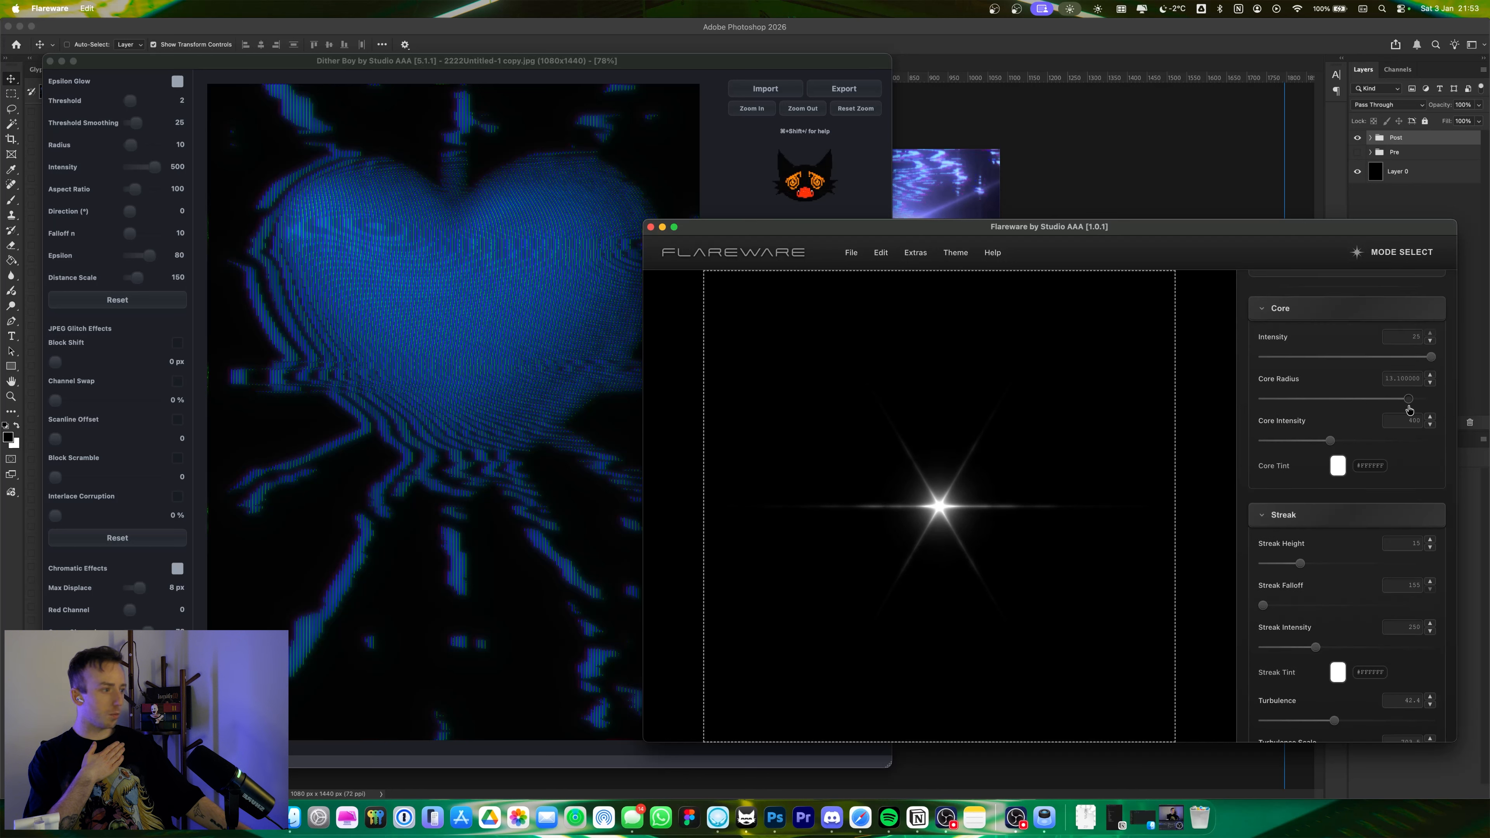
left_click_drag(1330, 441, 1361, 440)
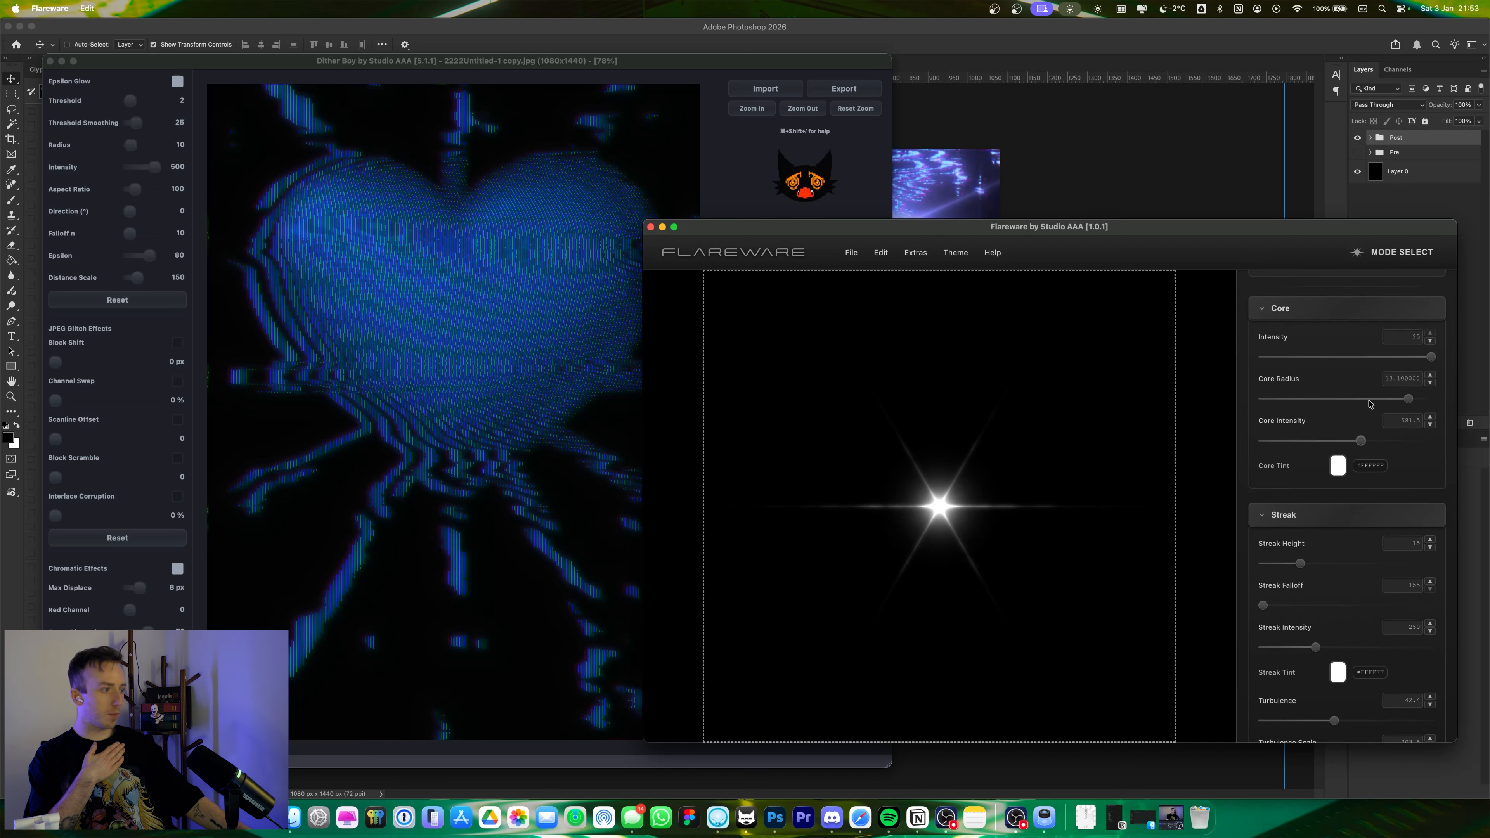
mouse_move(1431, 356)
left_mouse_down()
mouse_move(1273, 356)
mouse_move(1432, 356)
left_mouse_up()
scroll(1350, 441, "up", 6)
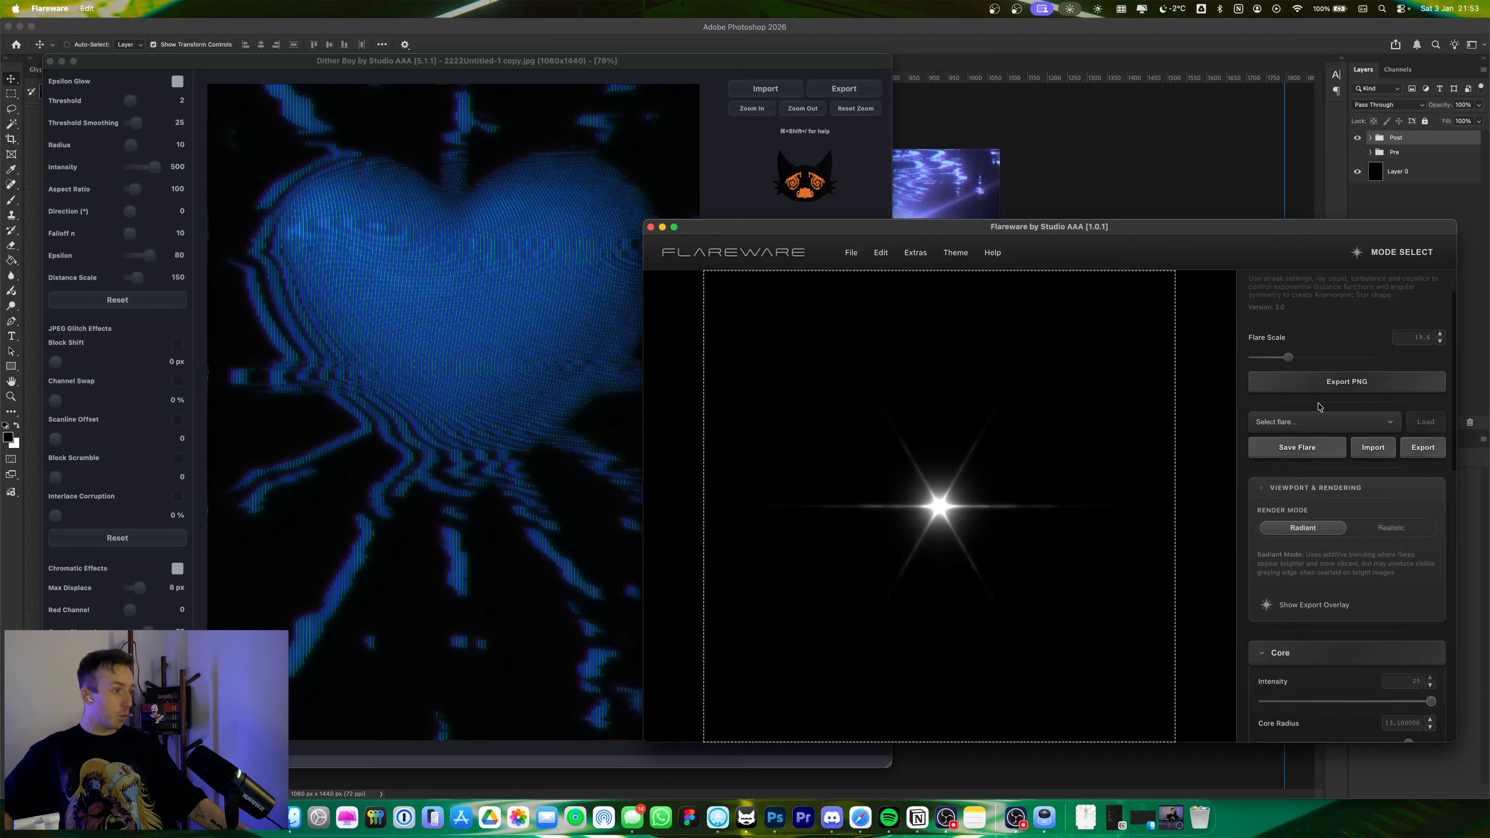
left_click(676, 154)
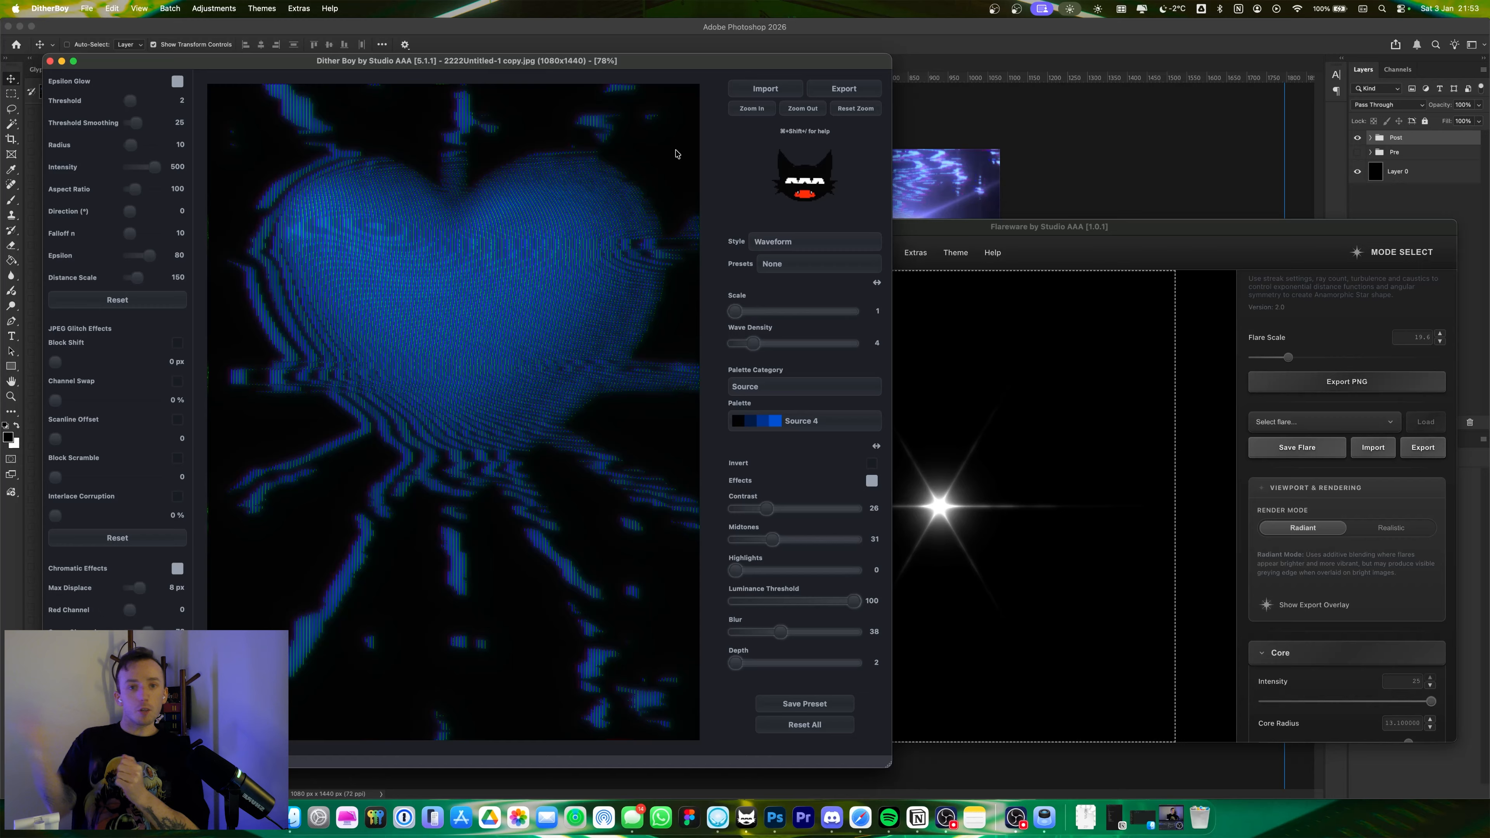